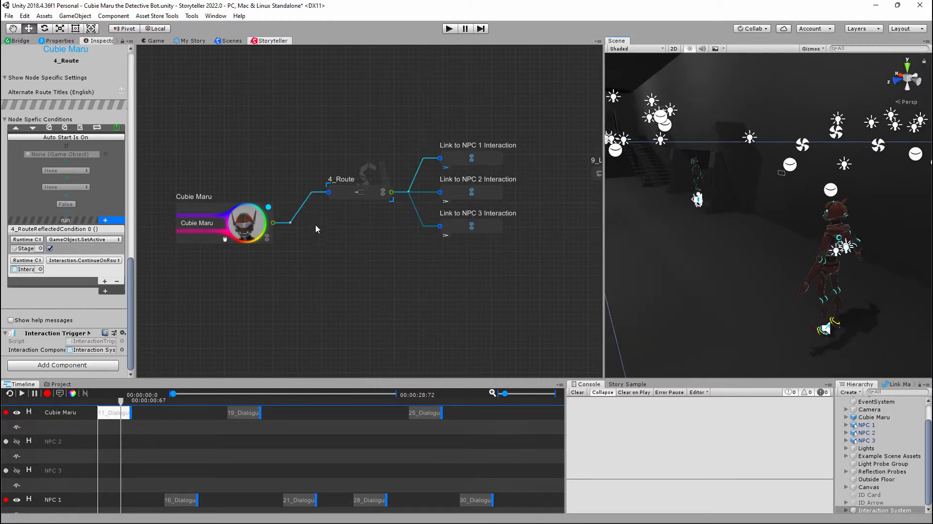
- Exit the current story project to return to the Storyteller project list
mouse_move(299, 163)
middle_mouse_down()
mouse_move(321, 171)
mouse_move(288, 164)
middle_mouse_up()
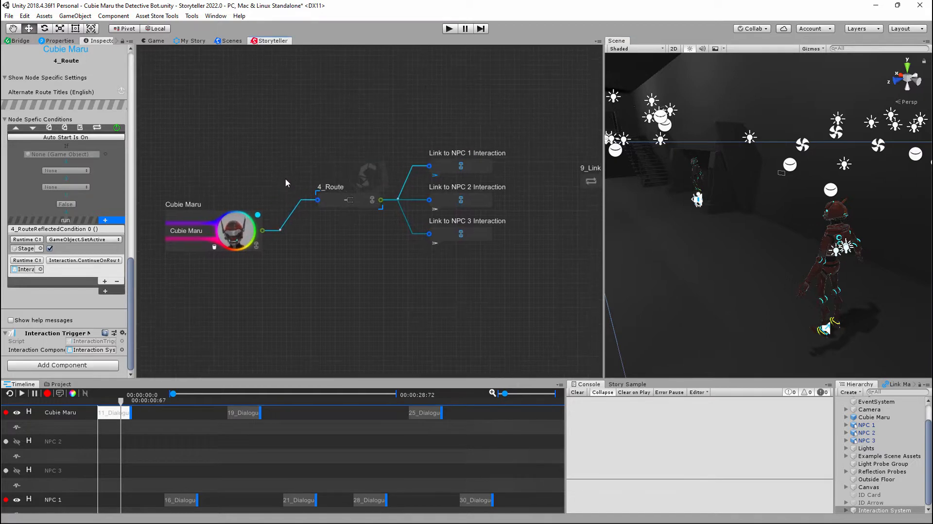
right_click(305, 145)
mouse_move(335, 154)
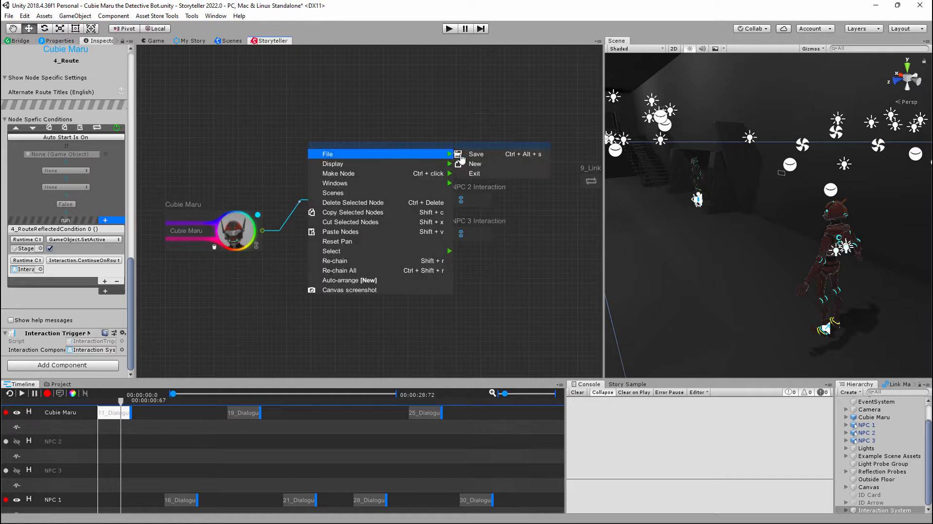
left_click(487, 174)
left_click(491, 288)
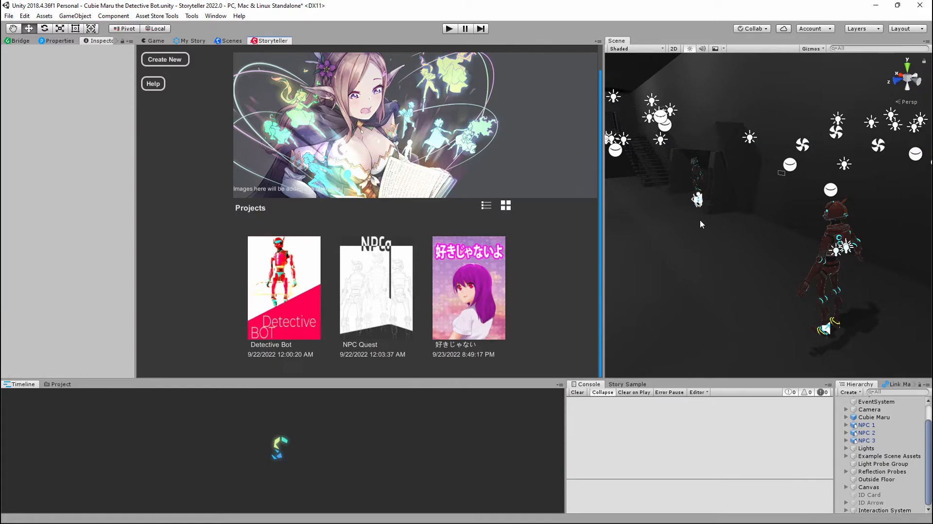
- Search the project assets for scene files using the filter "t:scene"
left_click(57, 384)
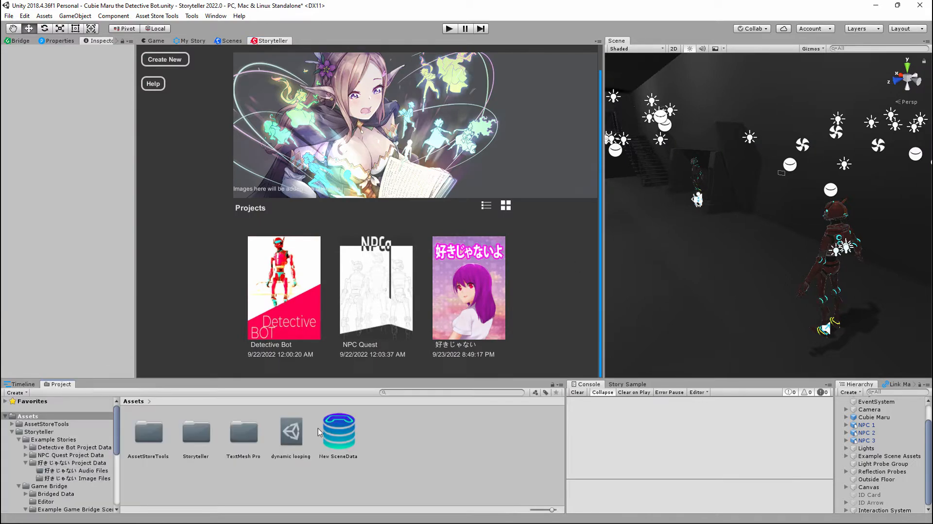
left_click(405, 393)
type(":")
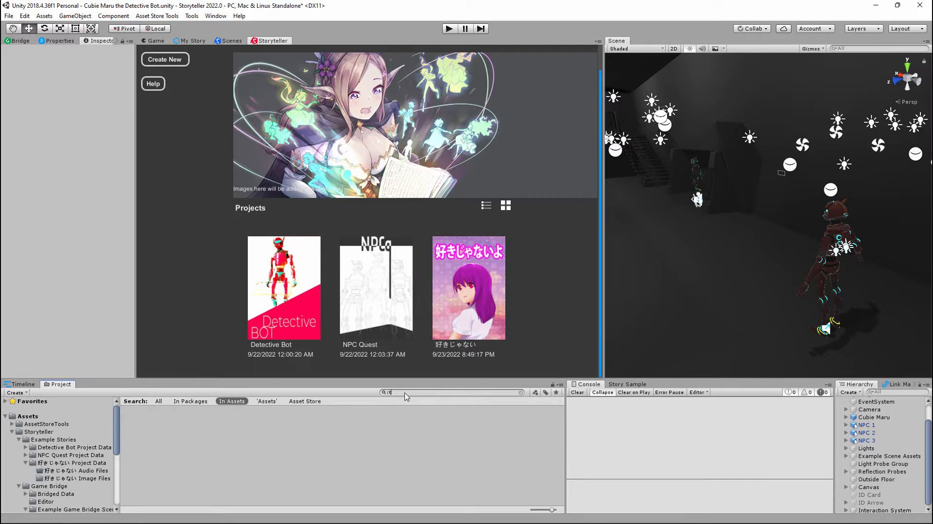
type("sc")
key("BackSpace")
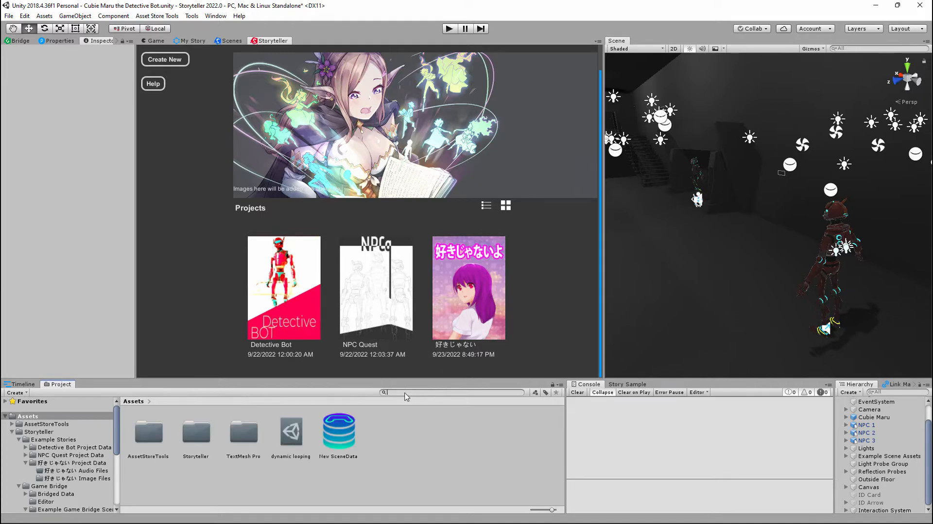
type("t: ")
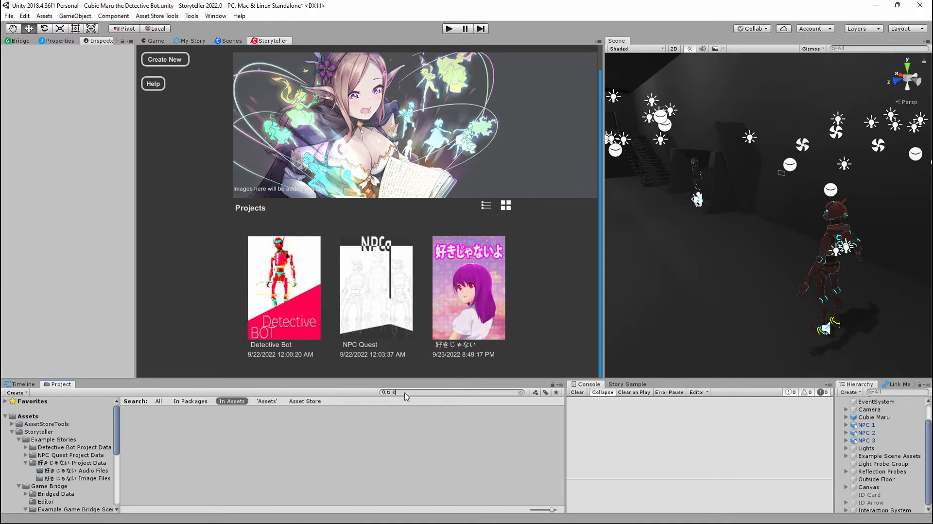
type("scene")
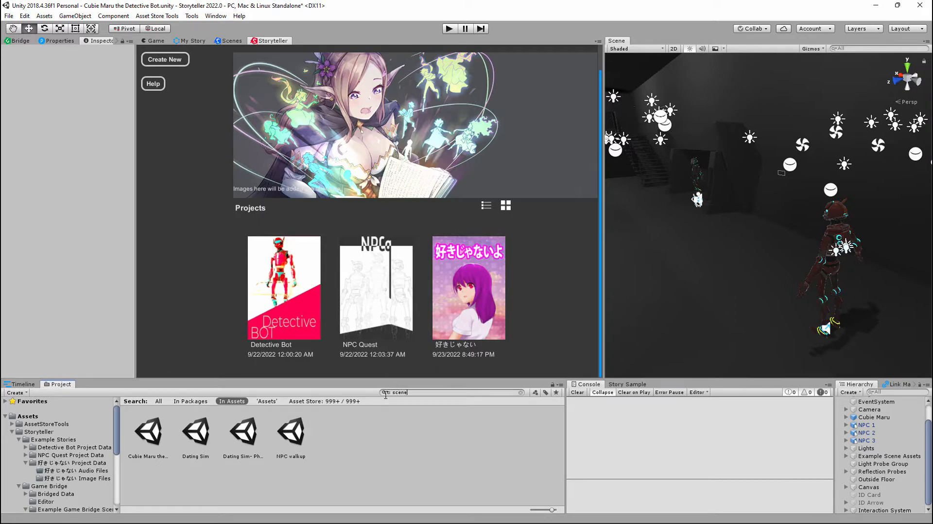
left_click_drag(407, 392, 397, 398)
left_click(344, 443)
- Enlarge the asset thumbnails and try to open the Cubie Maru the Detective Bot scene
left_click(151, 436)
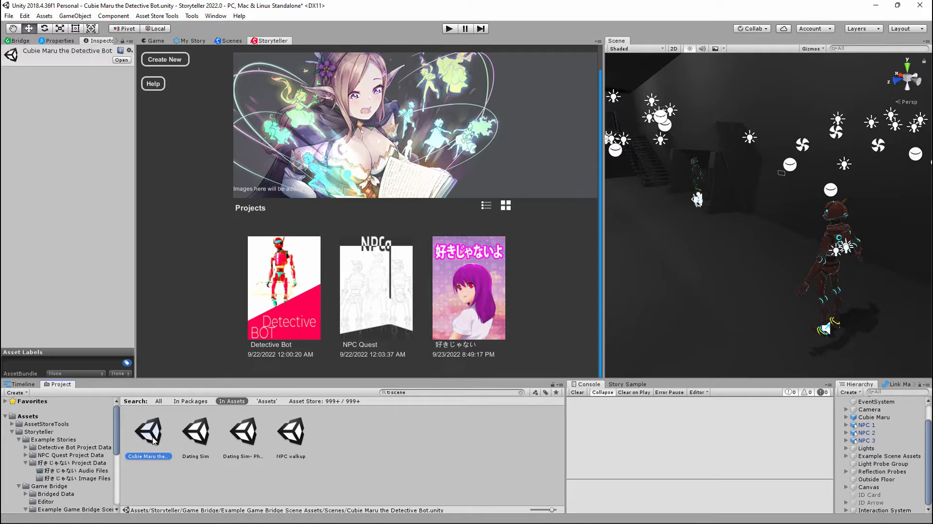
left_click_drag(553, 509, 562, 511)
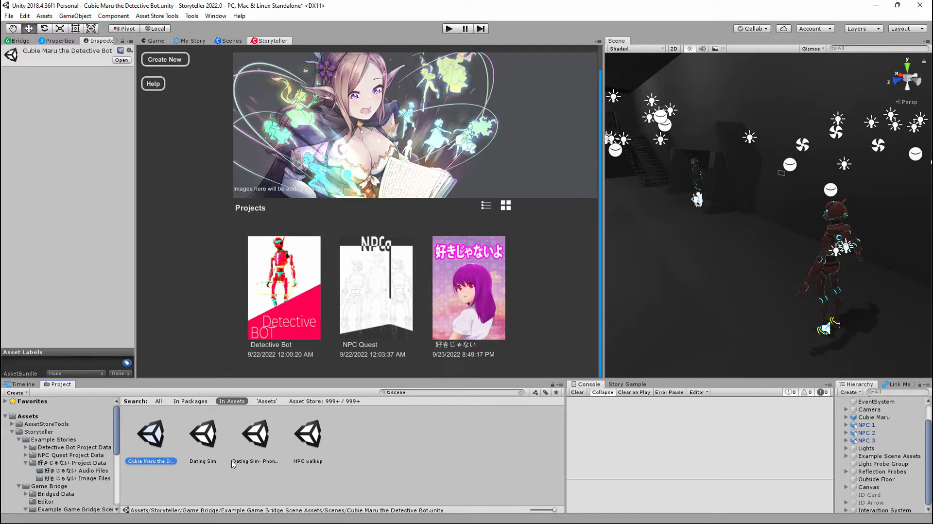
left_click(247, 469)
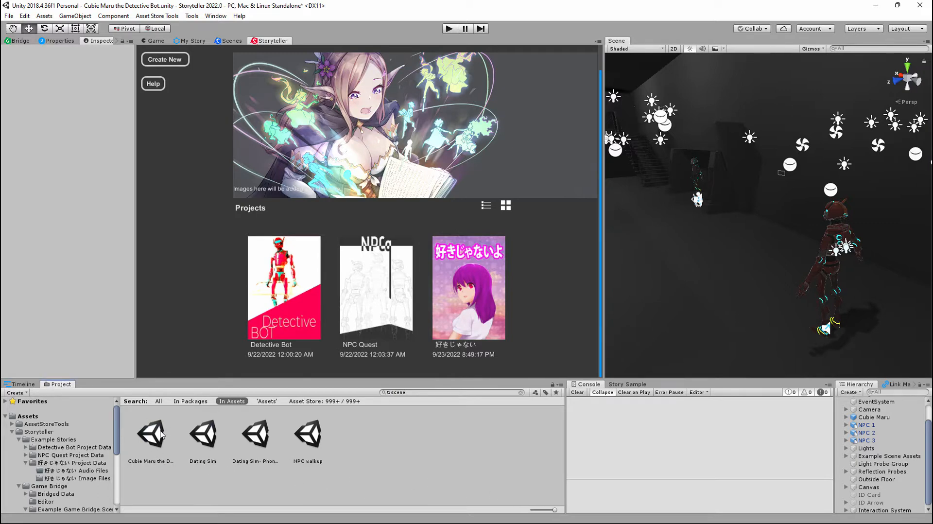
double_click(155, 436)
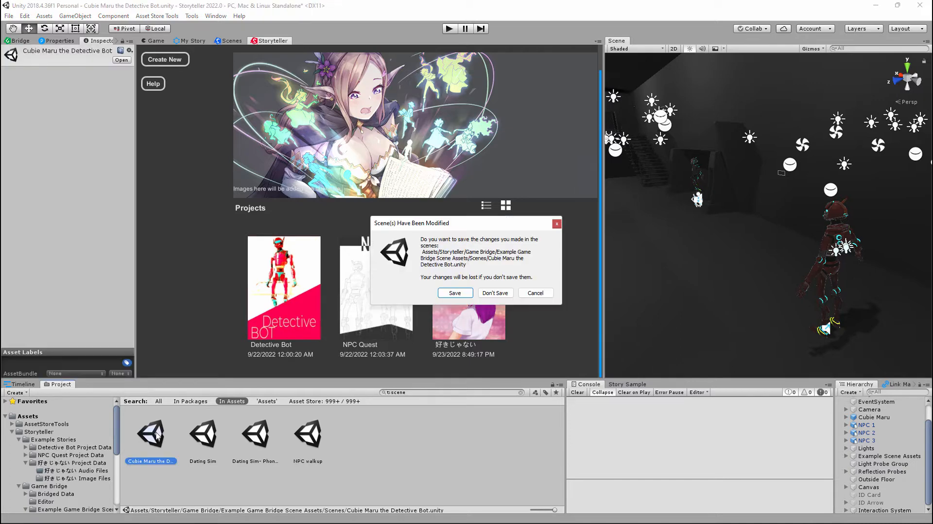
left_click(535, 298)
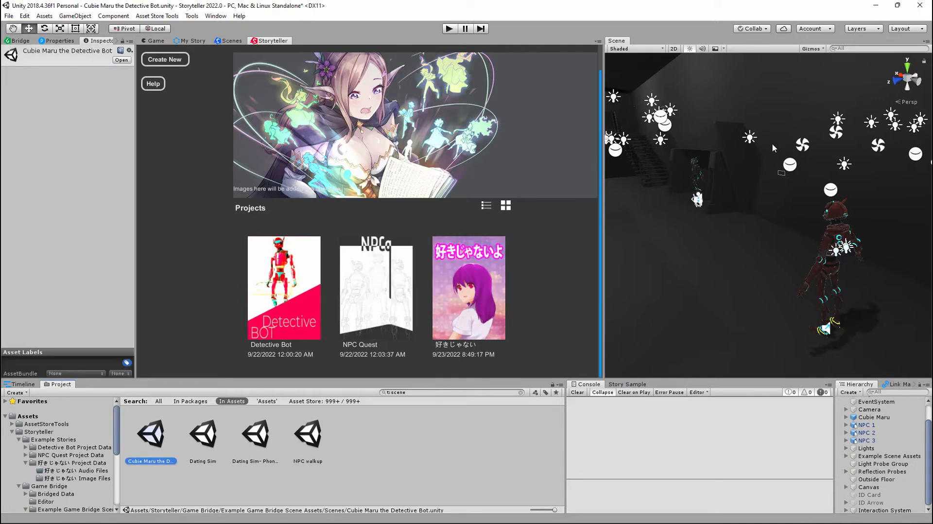
- Open the Detective Bot story project and exit it again
left_click(291, 298)
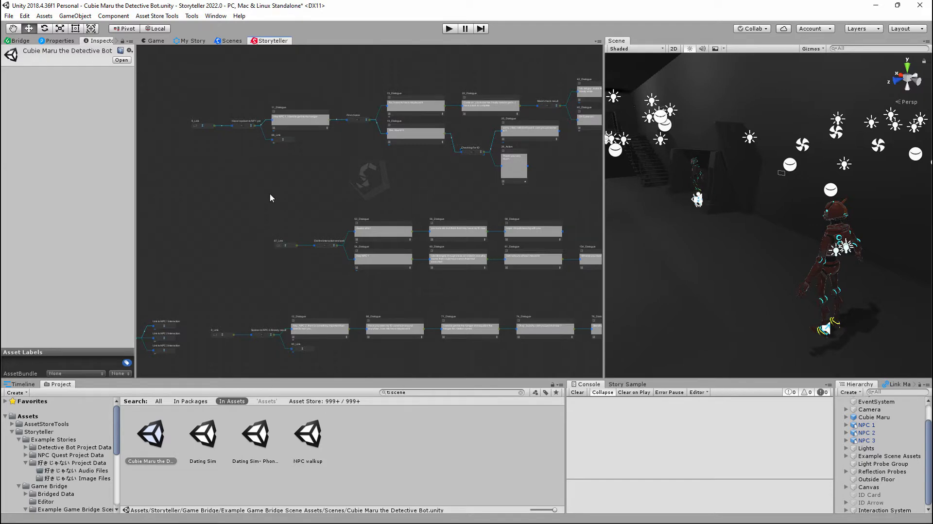
right_click(232, 191)
mouse_move(343, 201)
left_click(401, 218)
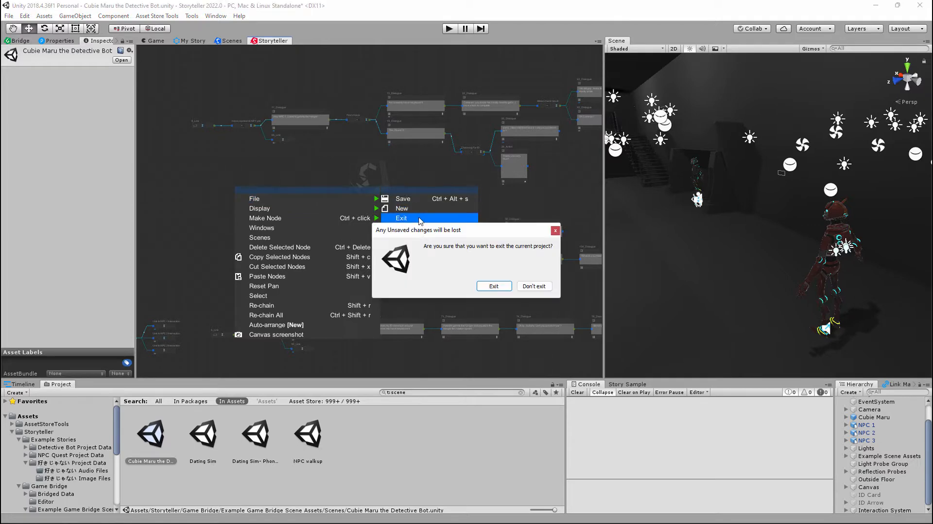
left_click(501, 286)
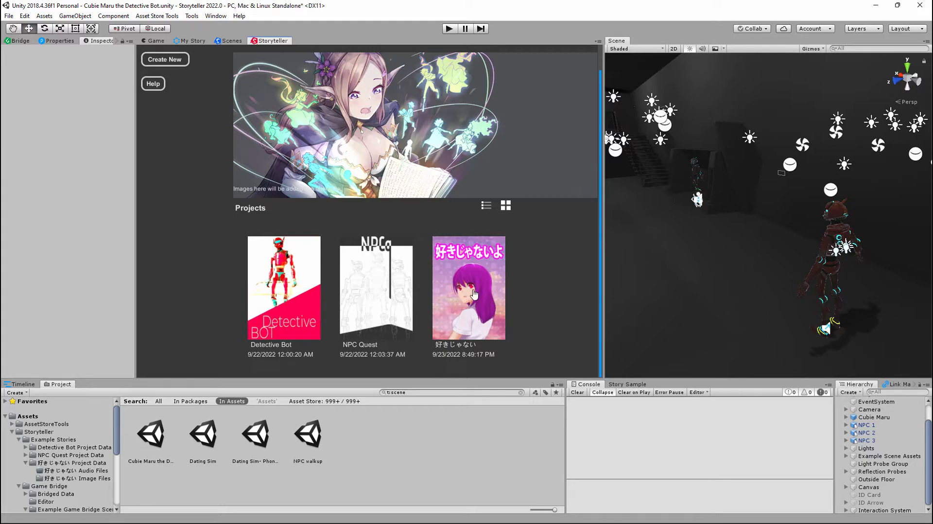
- Load the Detective Bot story project and frame the Cubie Maru character in a widened Scene view
left_click(281, 286)
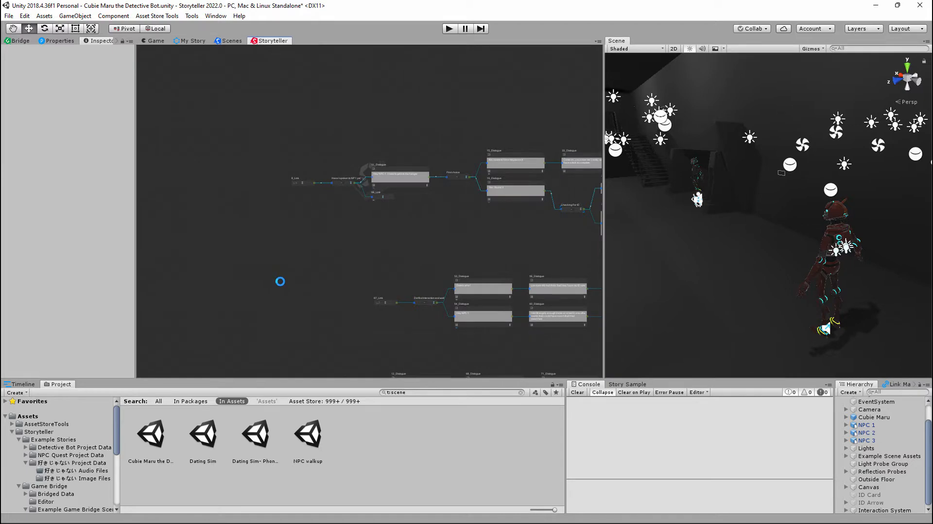
right_click_drag(739, 210, 738, 222)
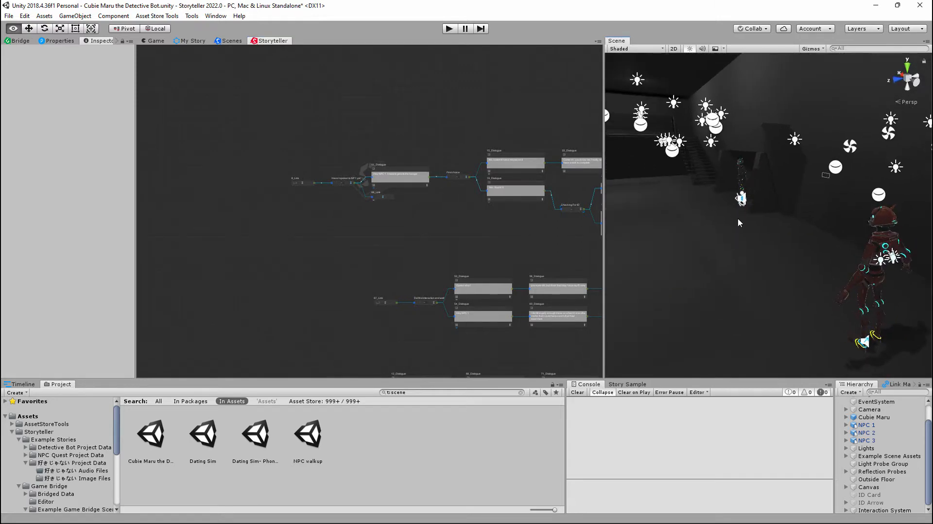
left_click(884, 221)
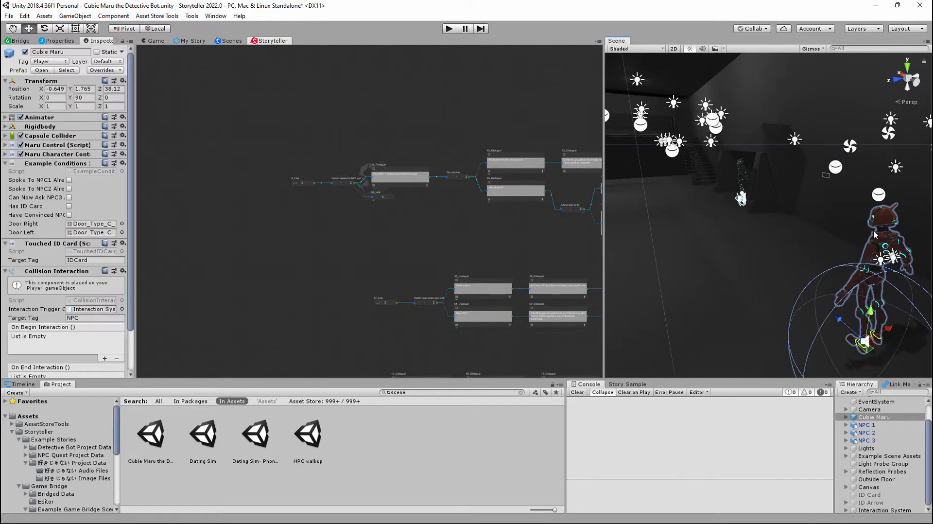
key("f")
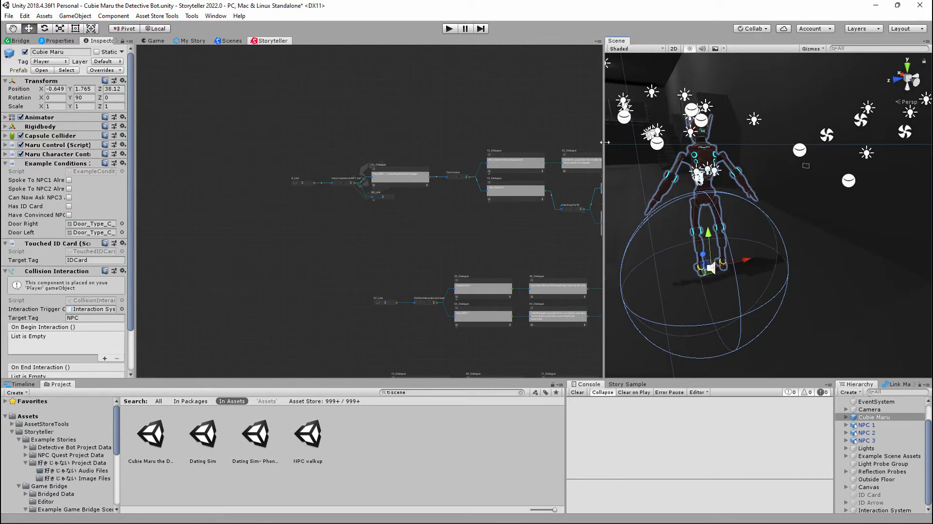
left_click_drag(604, 142, 519, 146)
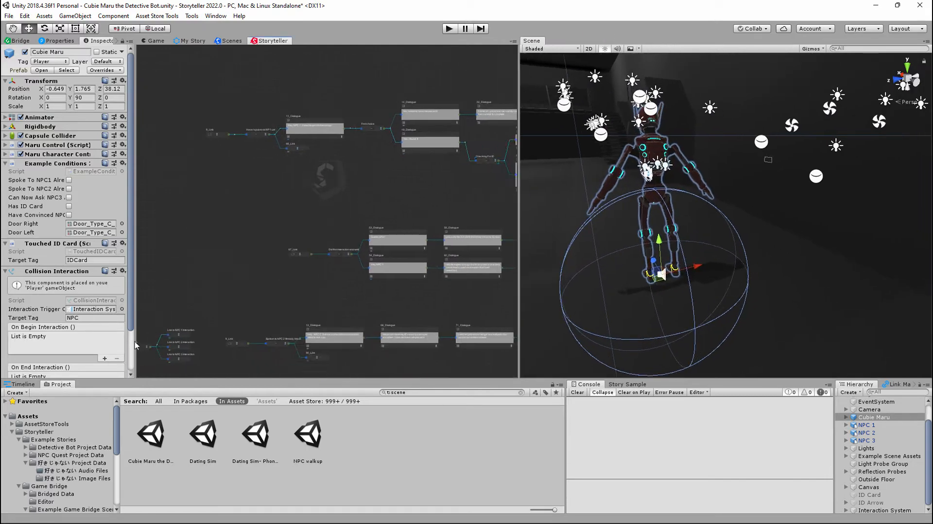
- Bring up the story timeline and the node properties, and glance at the My Story view before returning to the node canvas
left_click(24, 384)
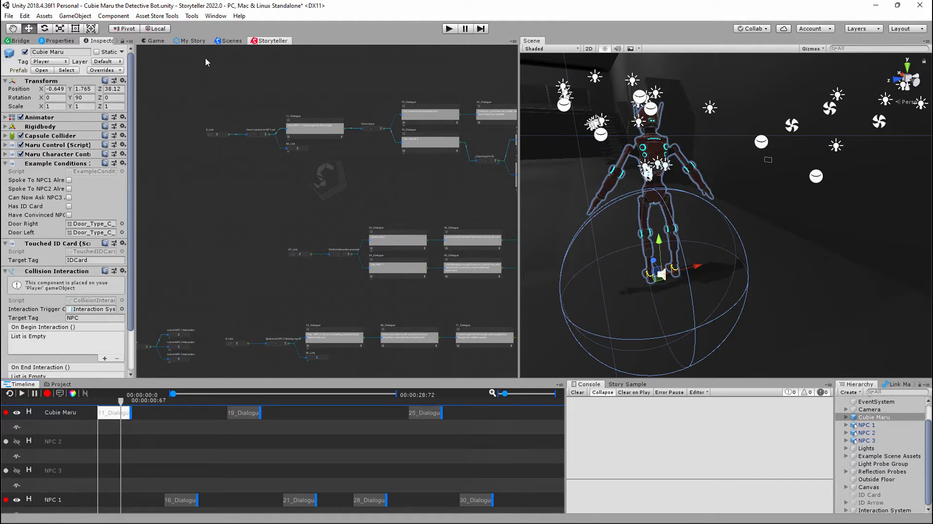
left_click(52, 41)
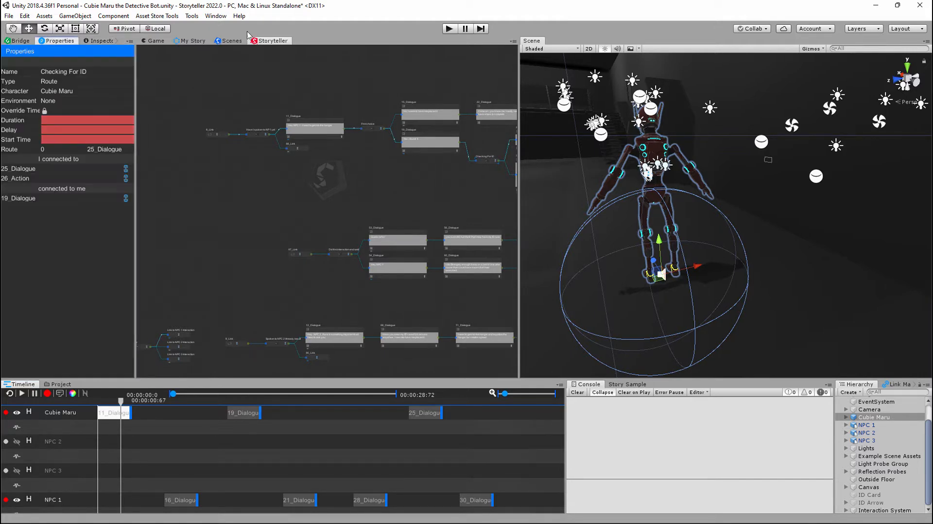
left_click(192, 41)
left_click(271, 42)
scroll(349, 182, "down", 5)
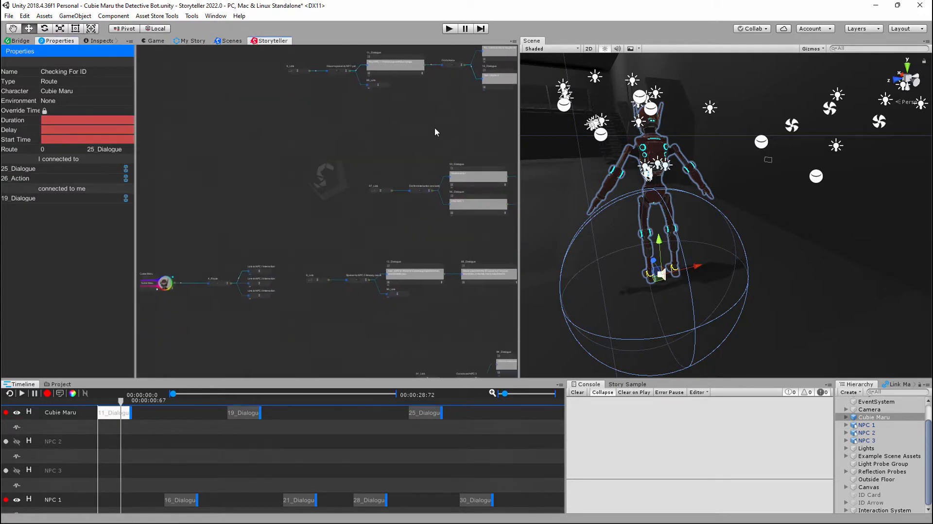
- Dock the Scene view in the same group as the Storyteller view, keeping the node canvas in front at full width
left_click_drag(531, 41, 342, 44)
left_click(268, 42)
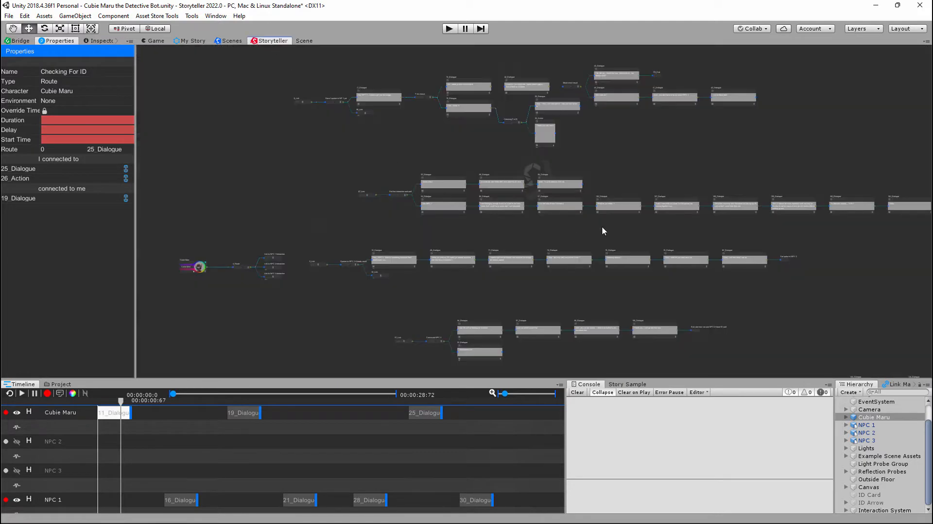
middle_click_drag(373, 278, 592, 186)
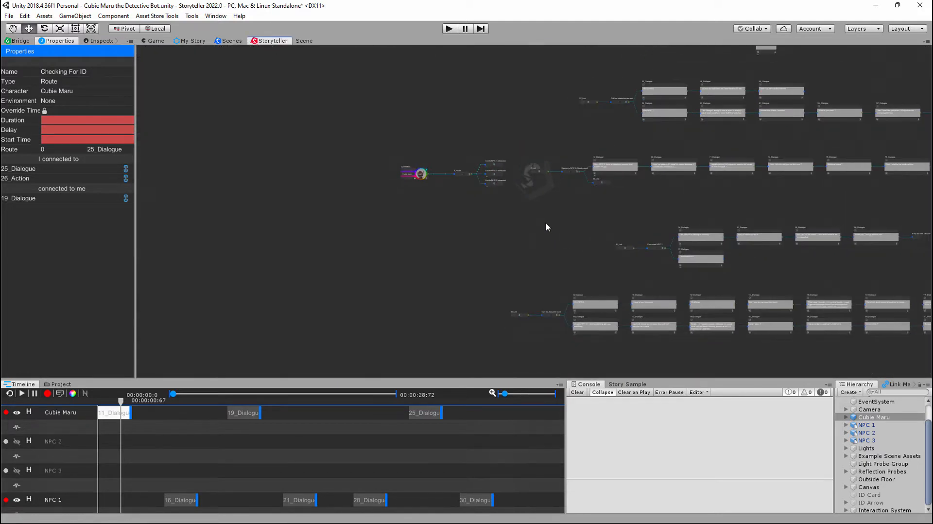
middle_click_drag(515, 260, 507, 194)
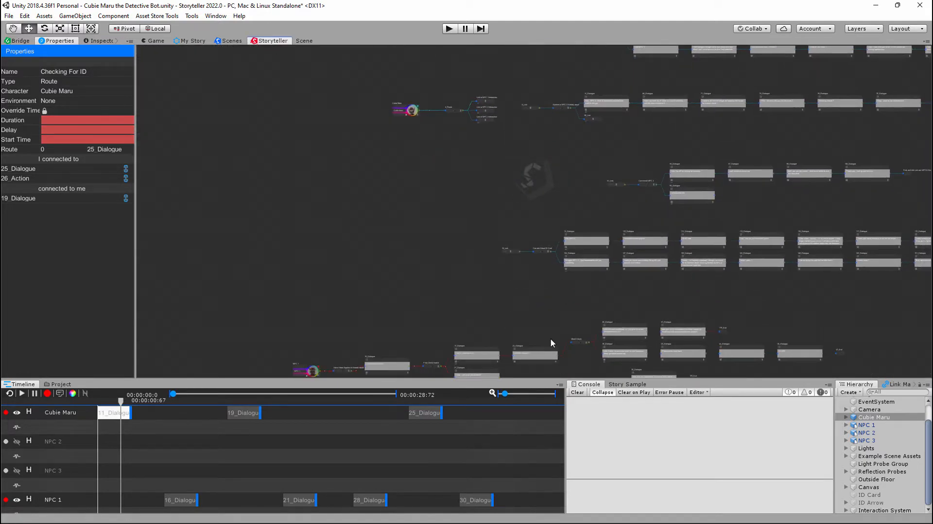
- Preview the Story Sample conversation and make the NPC 2 and NPC 3 timeline tracks visible
left_click(627, 385)
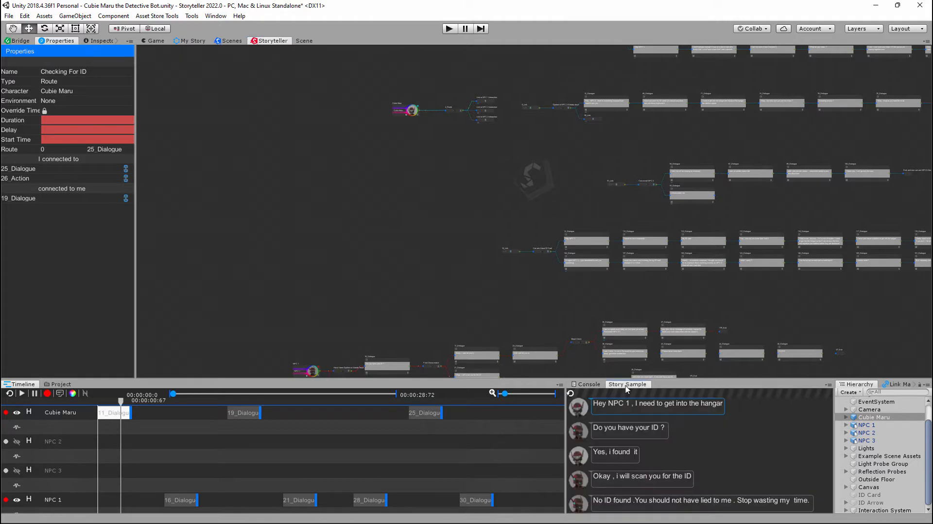
left_click(588, 385)
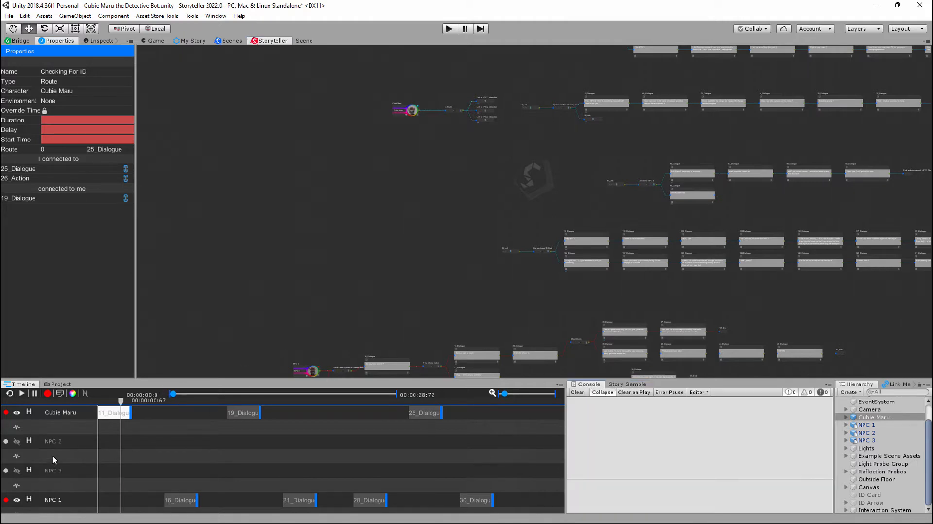
left_click(16, 441)
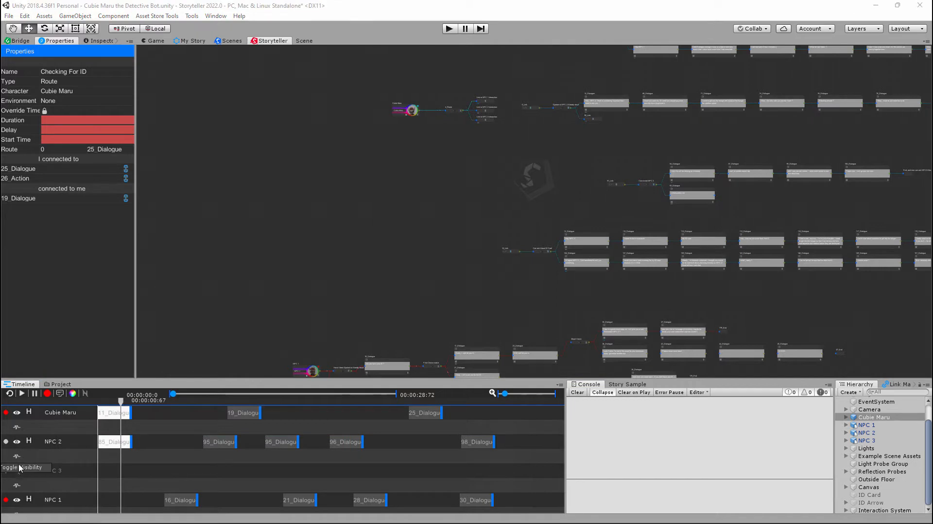
left_click(17, 471)
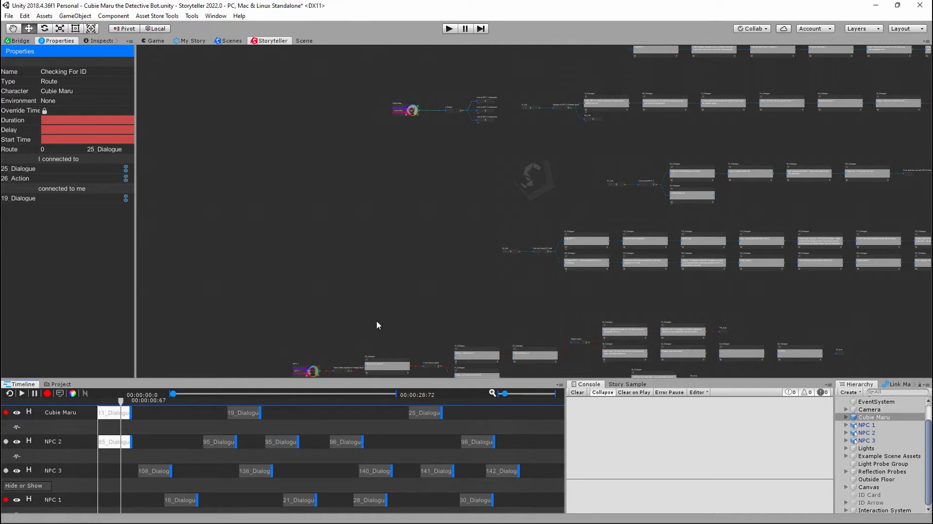
- Examine the NPC node chains across the canvas, finishing close up on the Cubie Maru character node and its 4_Route links
middle_click_drag(496, 312, 498, 89)
middle_click_drag(436, 299, 443, 80)
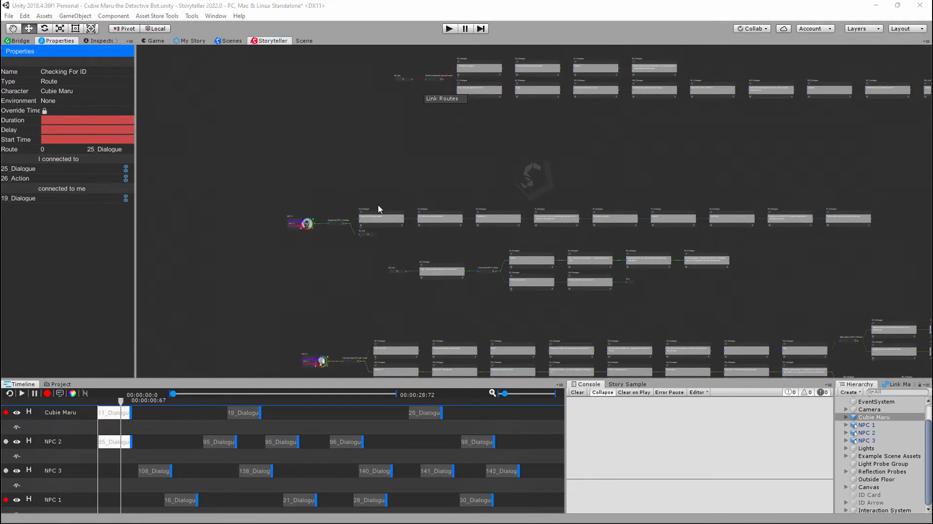
middle_click_drag(318, 357, 350, 221)
middle_click_drag(406, 123, 369, 292)
middle_click_drag(372, 111, 355, 296)
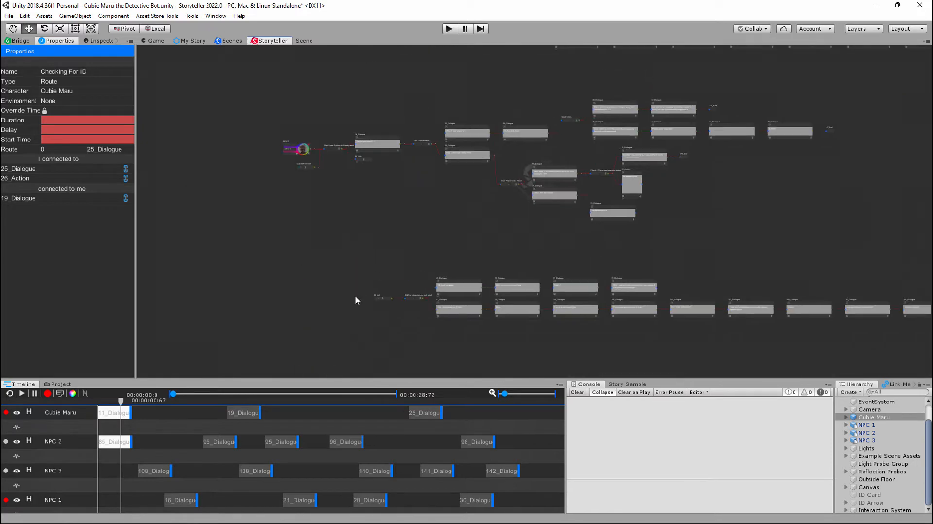
middle_click_drag(326, 206, 347, 339)
middle_click_drag(420, 114, 349, 297)
scroll(362, 204, "up", 3)
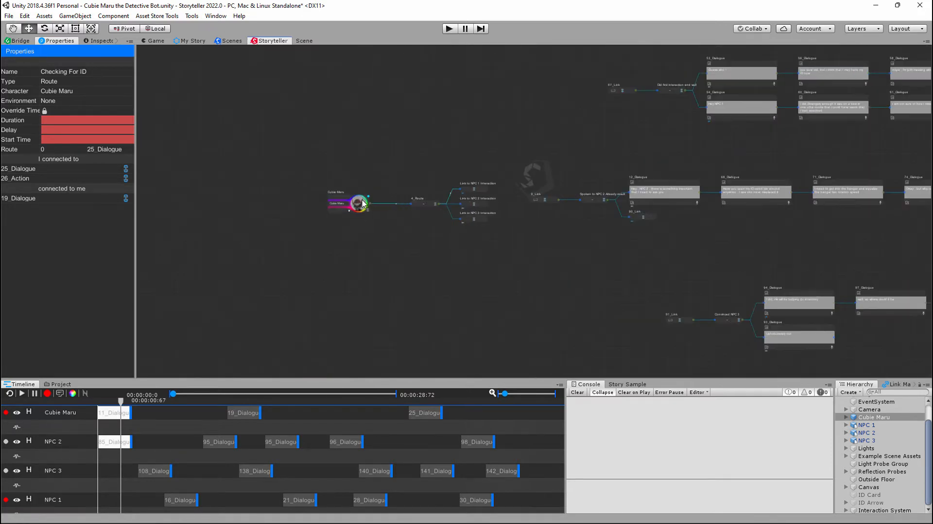
scroll(362, 205, "up", 3)
scroll(430, 189, "up", 2)
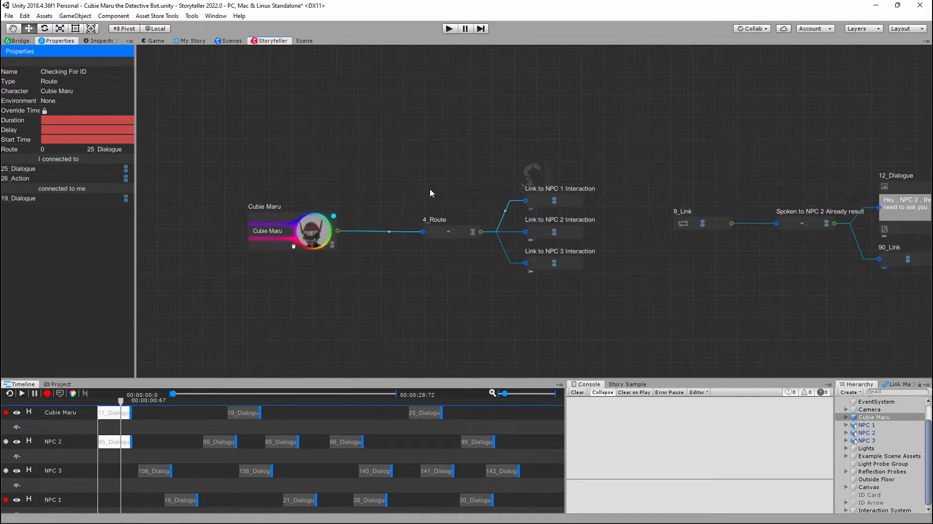
- Move the Cubie Maru character node up and slightly closer to the 4_Route node
scroll(337, 185, "up", 1)
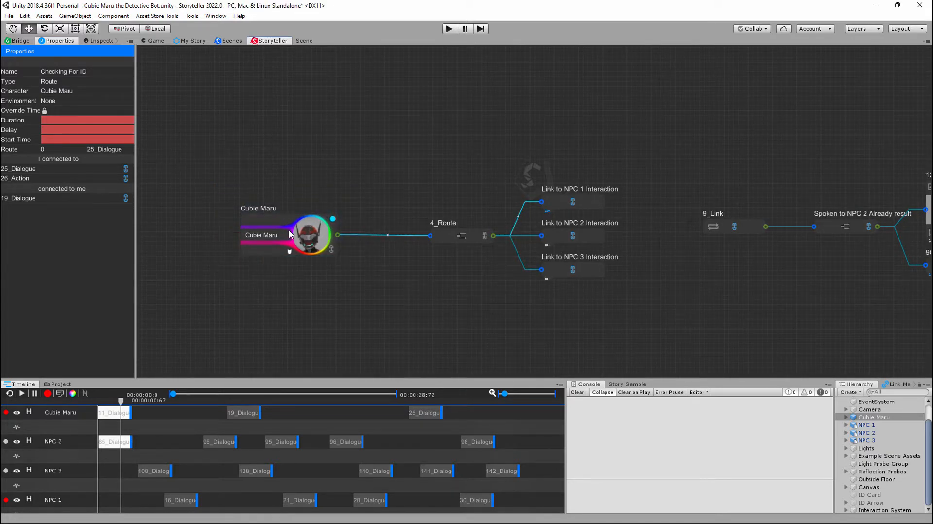
left_click_drag(268, 216, 291, 184)
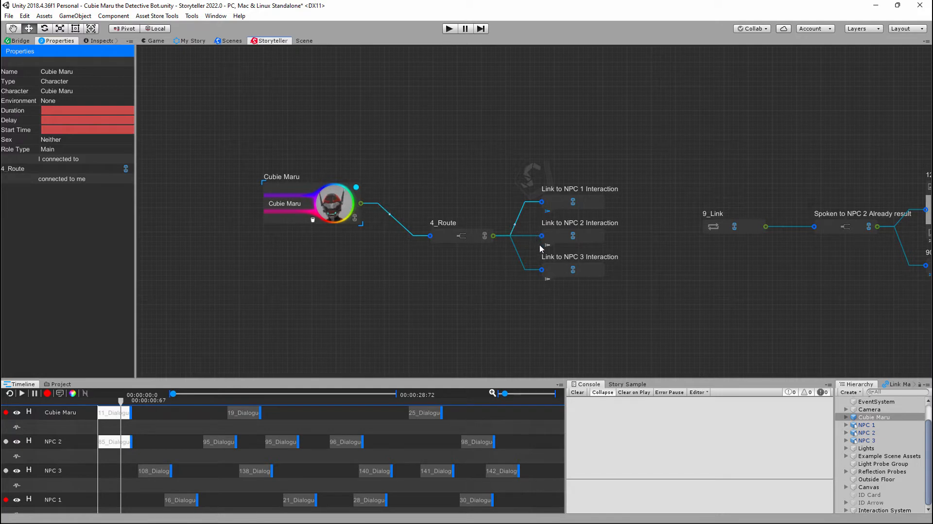
mouse_move(667, 280)
middle_mouse_down()
mouse_move(610, 280)
mouse_move(653, 292)
middle_mouse_up()
mouse_move(308, 181)
left_mouse_down()
mouse_move(326, 177)
mouse_move(322, 161)
mouse_move(314, 165)
left_mouse_up()
middle_click_drag(629, 261, 597, 277)
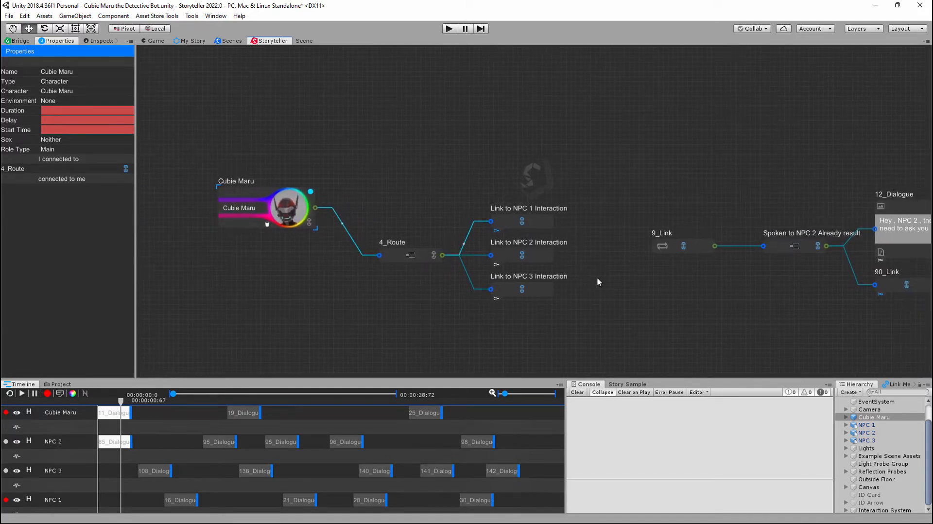
left_click_drag(174, 138, 604, 344)
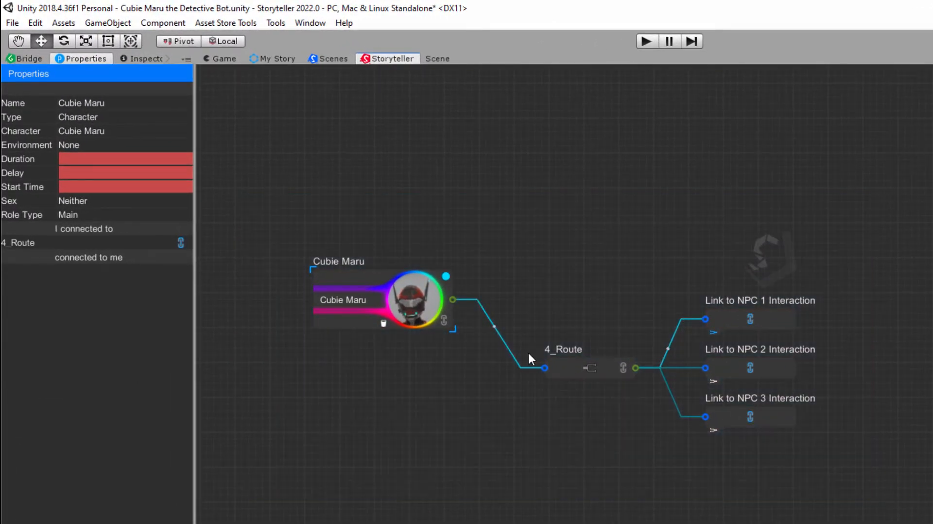
- Lower the Cubie Maru node back toward the level of 4_Route and nudge the 4_Route node slightly
left_click_drag(356, 271, 378, 294)
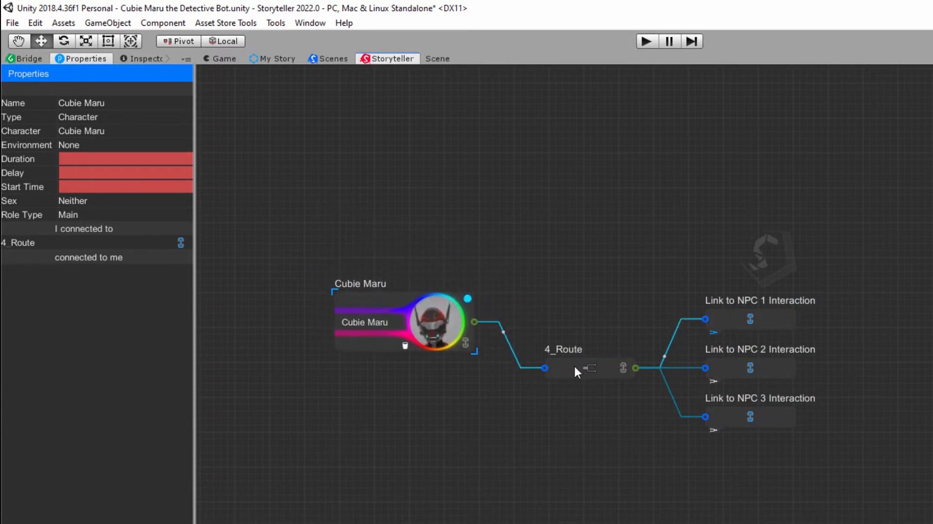
left_click_drag(575, 366, 613, 365)
left_click_drag(684, 290, 838, 446)
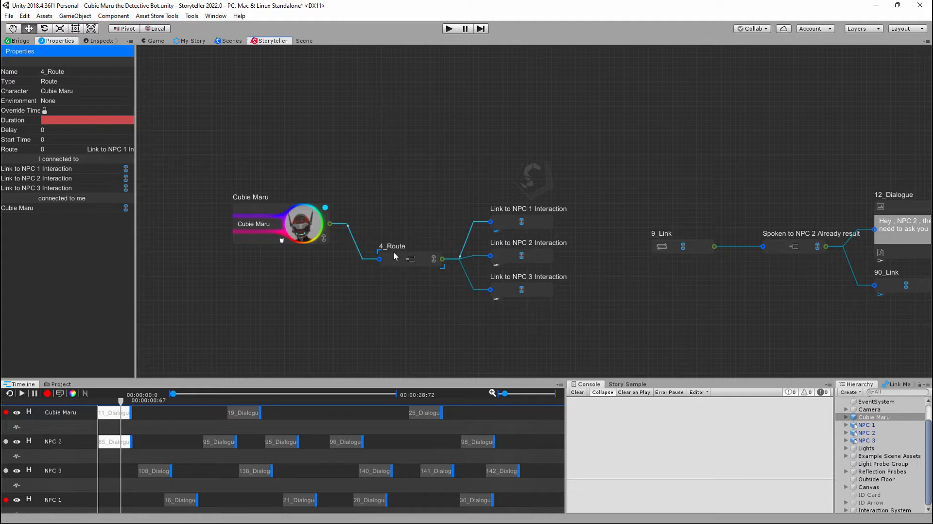
mouse_move(393, 251)
left_mouse_down()
mouse_move(396, 260)
mouse_move(380, 245)
mouse_move(395, 257)
left_mouse_up()
mouse_move(268, 209)
left_mouse_down()
mouse_move(266, 179)
mouse_move(282, 210)
mouse_move(271, 211)
left_mouse_up()
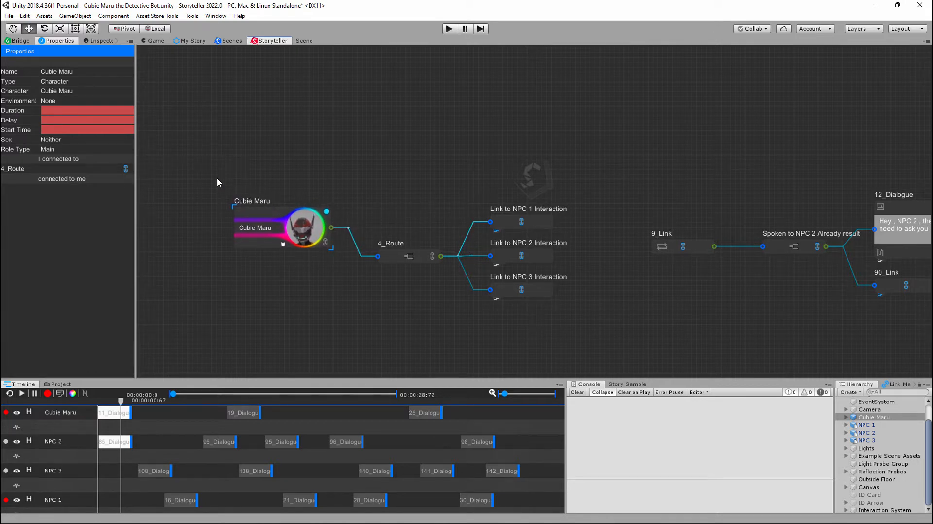
- Auto-arrange the nodes on the story canvas
left_click_drag(215, 172, 589, 330)
left_click(617, 253)
right_click(356, 78)
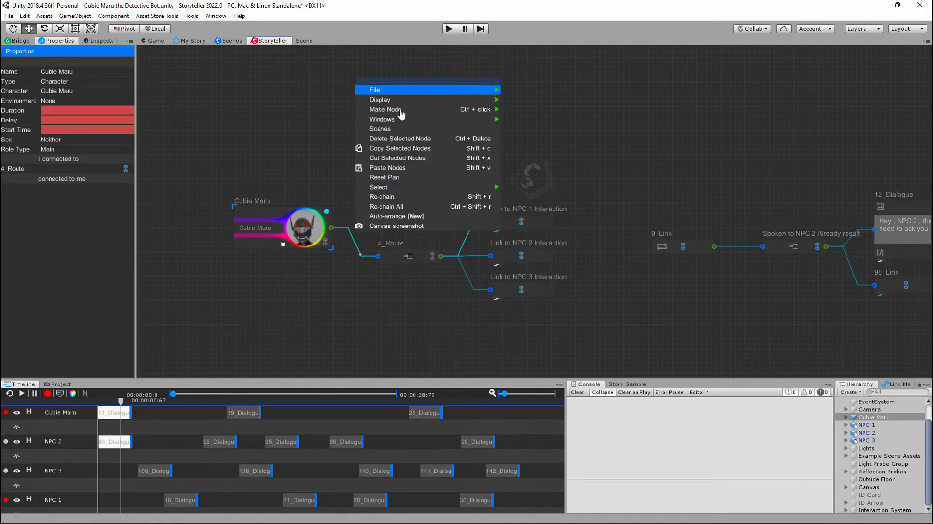
left_click(411, 220)
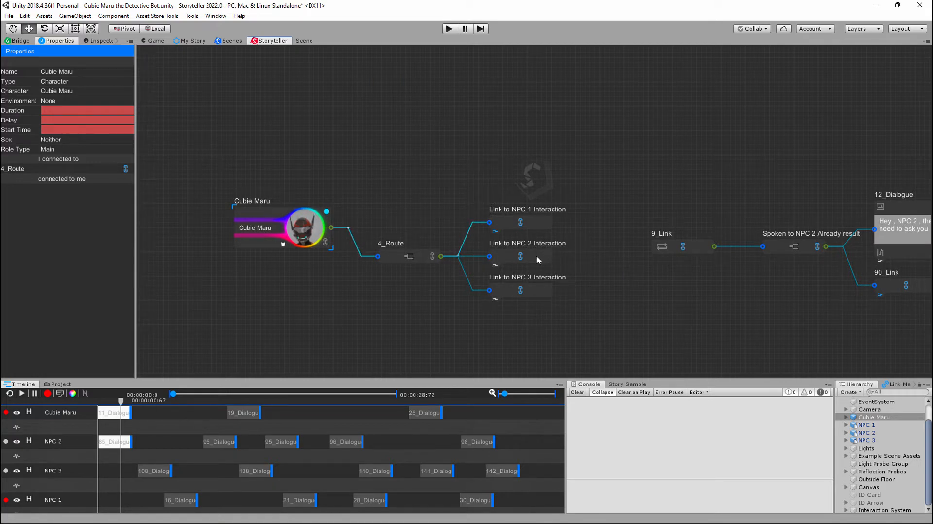
- Inspect the properties of the Link to NPC 1 Interaction, 4_Route and Cubie Maru nodes in turn
middle_click_drag(740, 193, 675, 190)
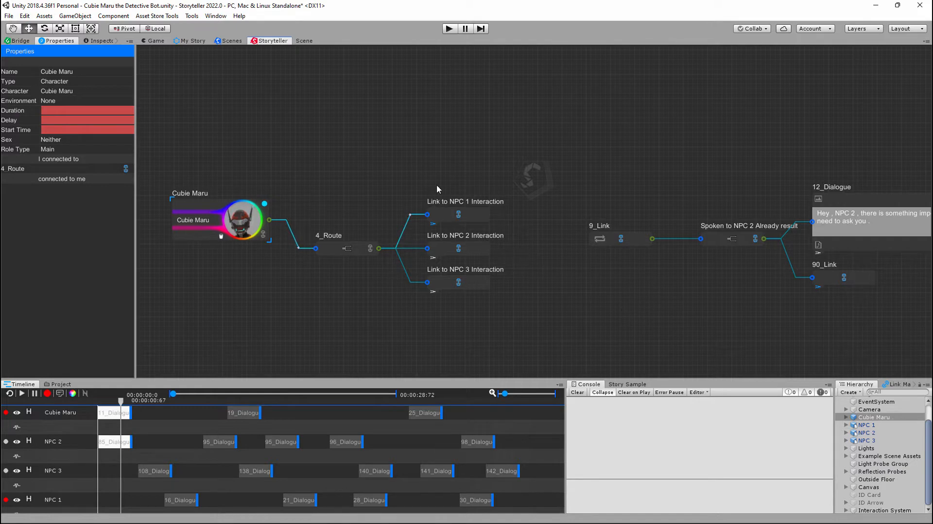
right_click(570, 116)
left_click(444, 217)
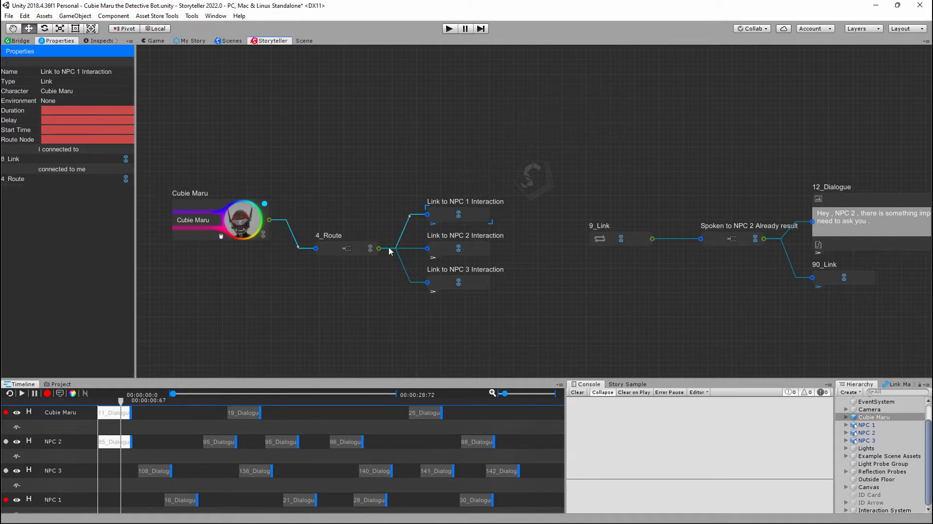
left_click(355, 249)
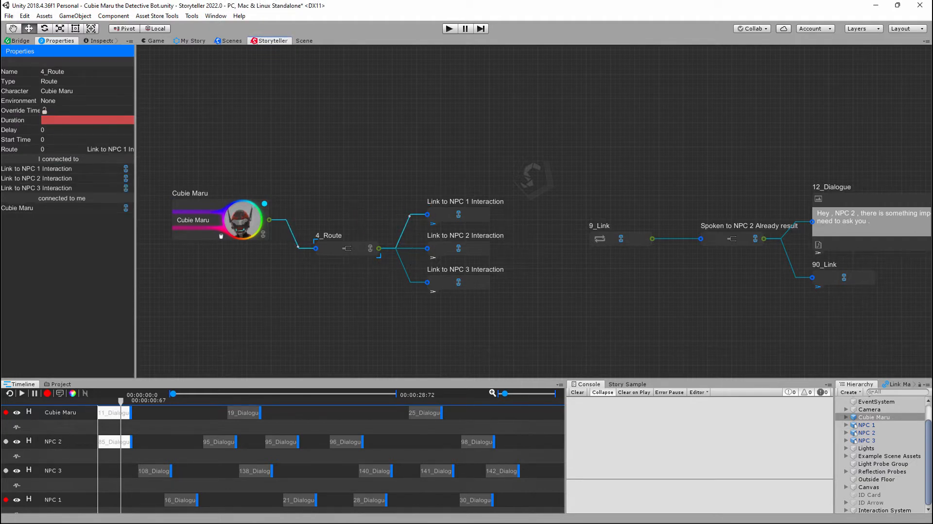
left_click(200, 207)
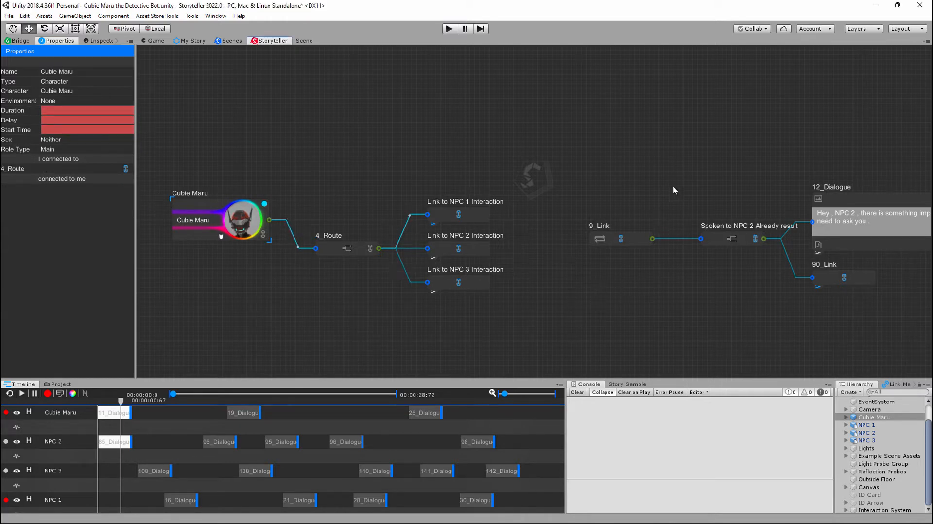
middle_click_drag(707, 170, 681, 188)
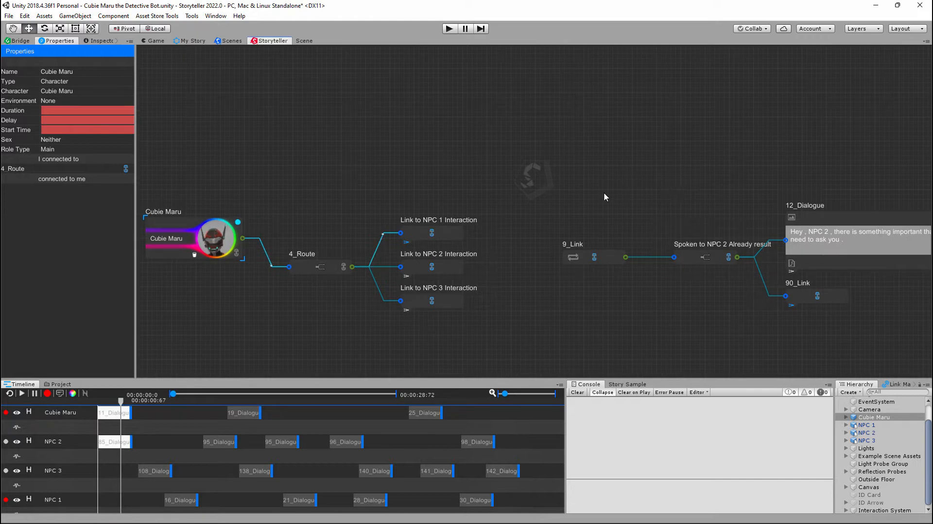
mouse_move(604, 191)
middle_mouse_down()
mouse_move(653, 183)
mouse_move(597, 189)
middle_mouse_up()
scroll(615, 190, "down", 2)
middle_click_drag(686, 192, 774, 184)
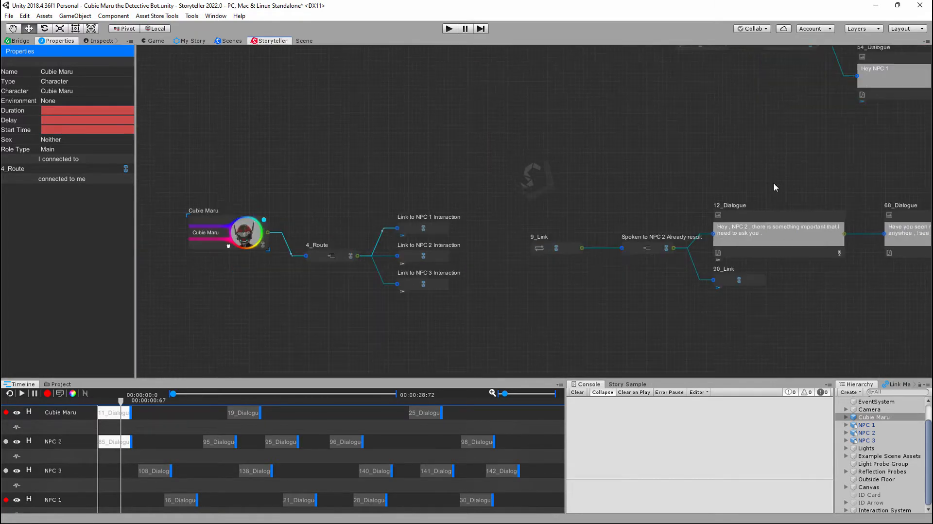
middle_click_drag(550, 211, 582, 221)
mouse_move(526, 236)
middle_mouse_down()
mouse_move(546, 232)
mouse_move(553, 201)
mouse_move(528, 220)
middle_mouse_up()
- Delete the existing New SceneData asset from the project's Assets folder
left_click(59, 385)
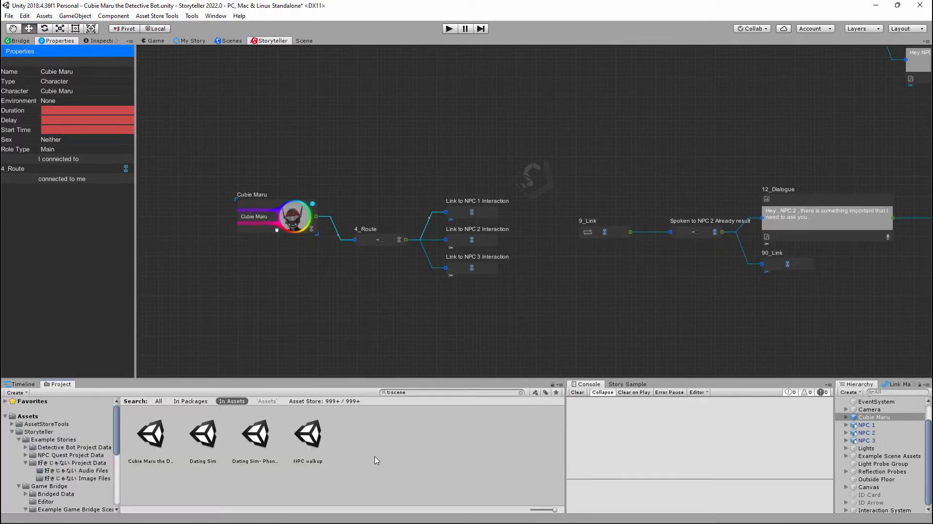
left_click(29, 416)
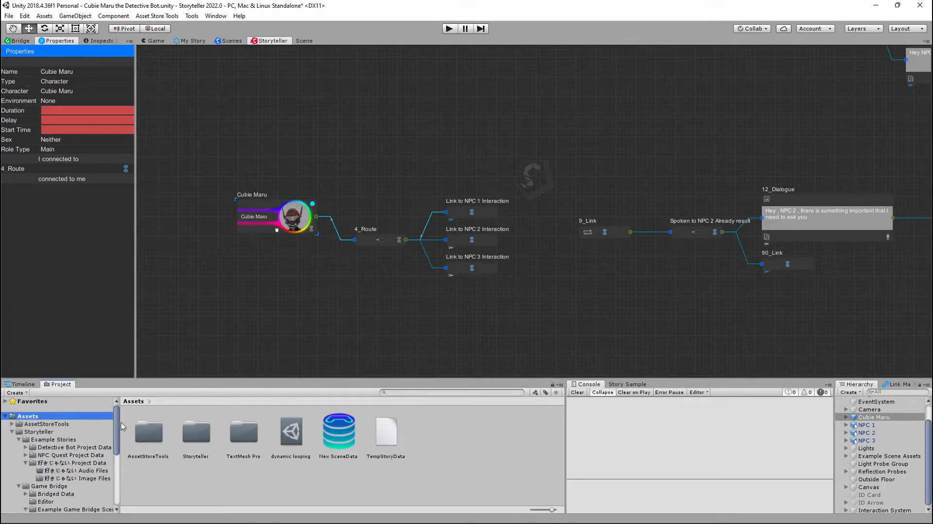
left_click(337, 436)
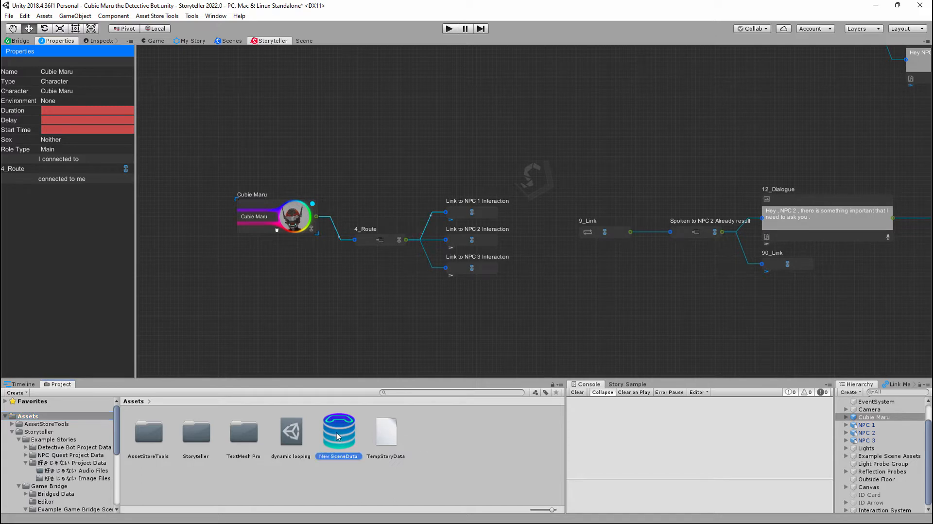
key("Delete")
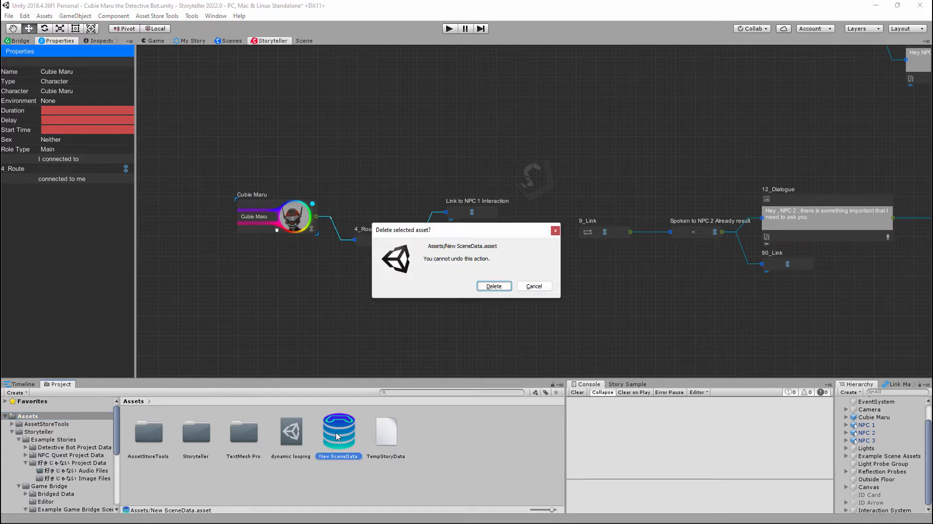
left_click(494, 286)
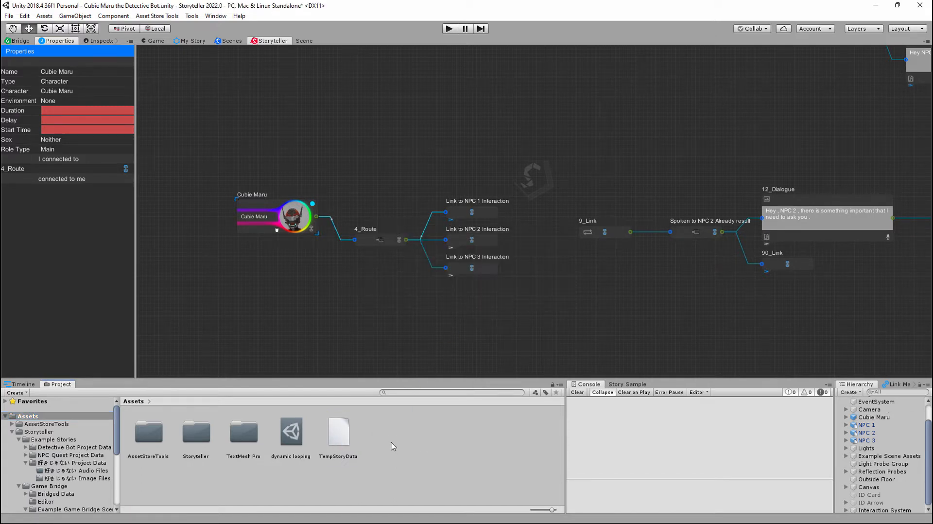
- Create a Game Bridge SceneData asset in the Assets folder and keep its default name
scroll(343, 224, "down", 6)
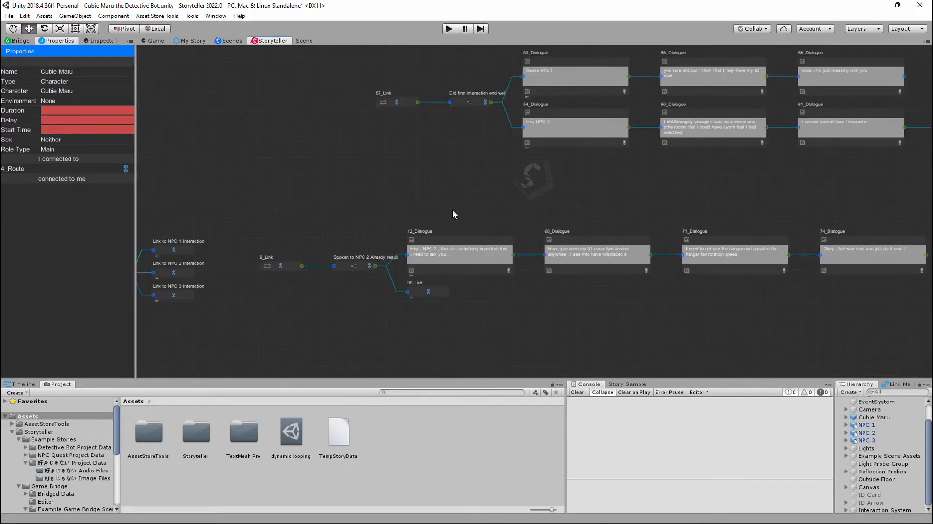
middle_click_drag(312, 267, 451, 215)
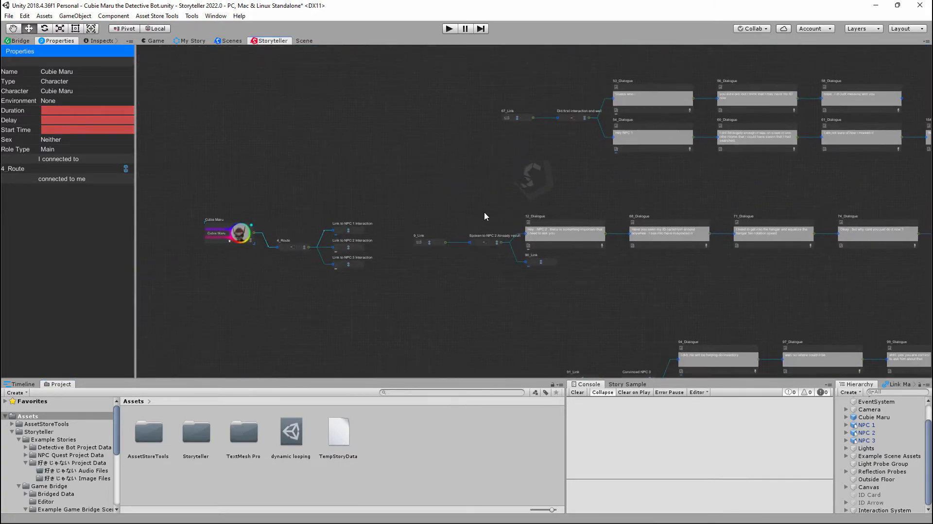
mouse_move(535, 219)
middle_mouse_down()
mouse_move(385, 161)
mouse_move(635, 109)
middle_mouse_up()
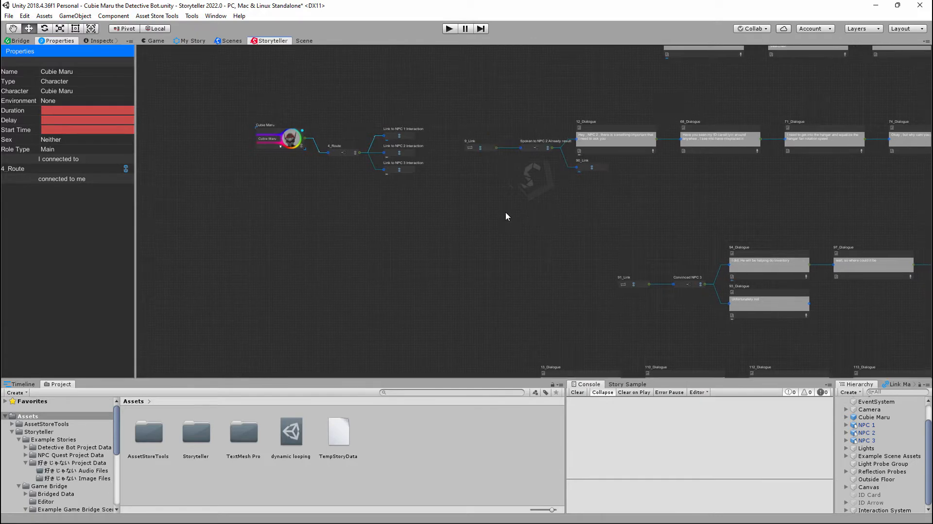
mouse_move(506, 212)
middle_mouse_down()
mouse_move(624, 268)
mouse_move(583, 238)
middle_mouse_up()
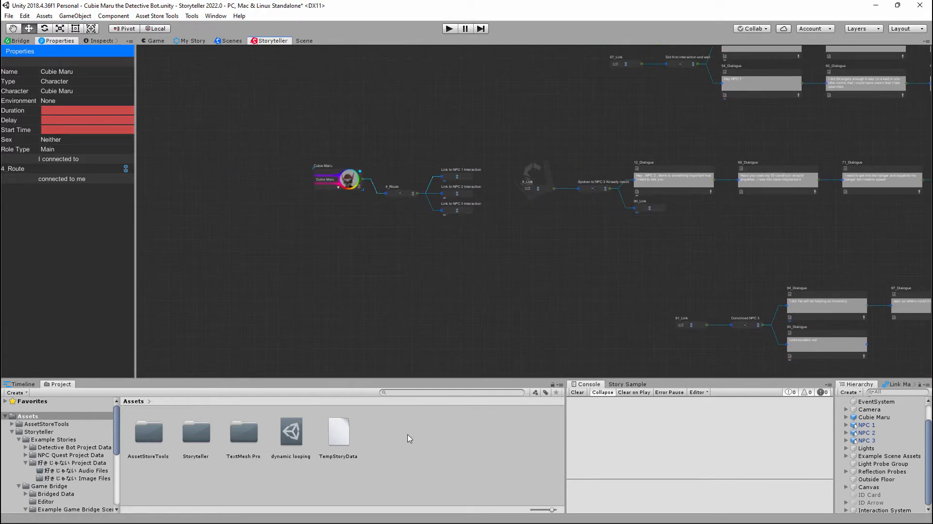
right_click(409, 438)
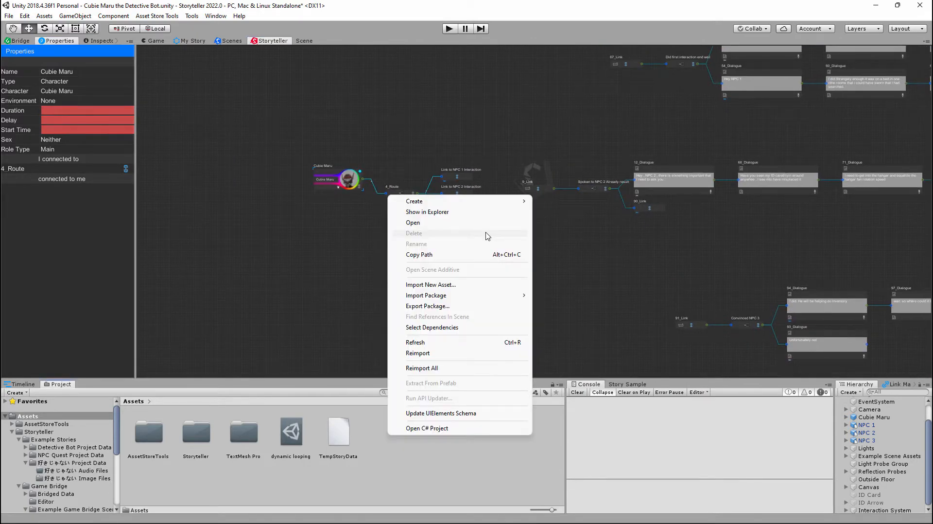
mouse_move(488, 204)
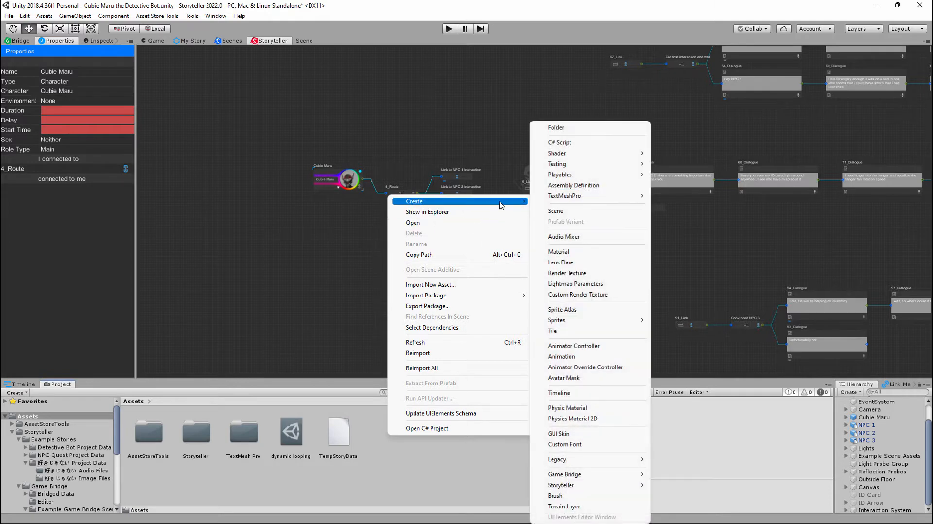
mouse_move(579, 476)
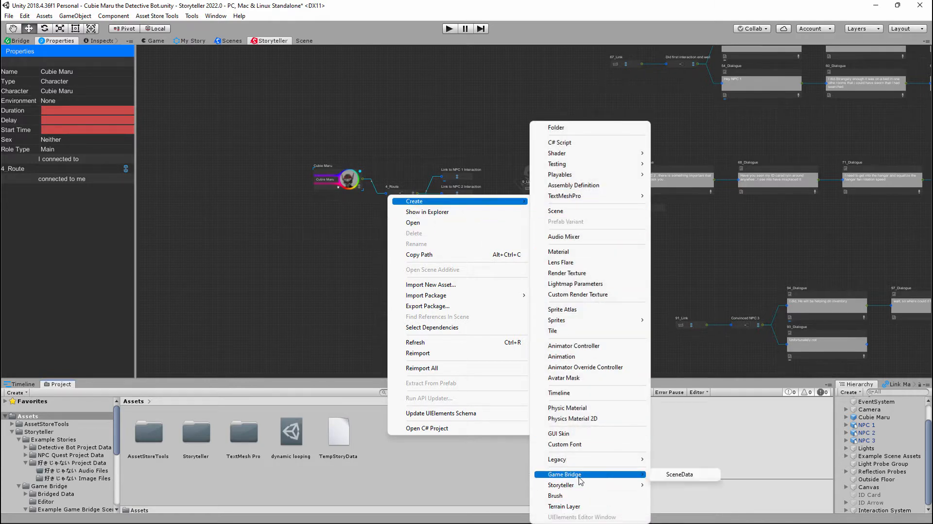
left_click(681, 476)
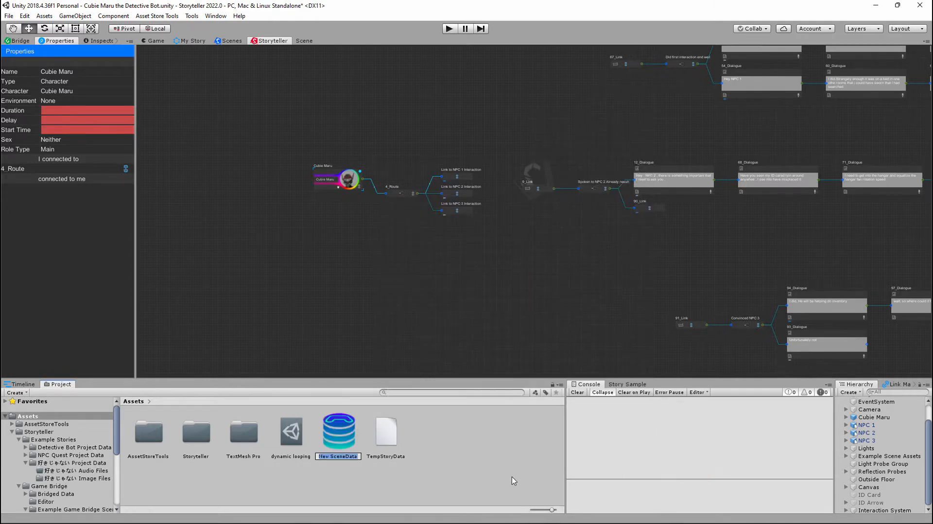
key("Return")
- Bring up the Bridge window and select the New SceneData asset as its target
right_click(297, 185)
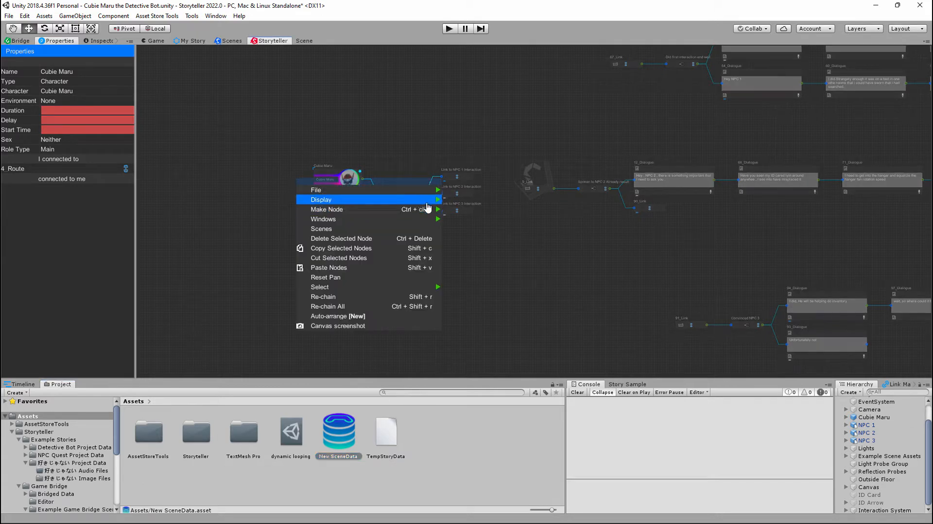
mouse_move(434, 218)
left_click(469, 270)
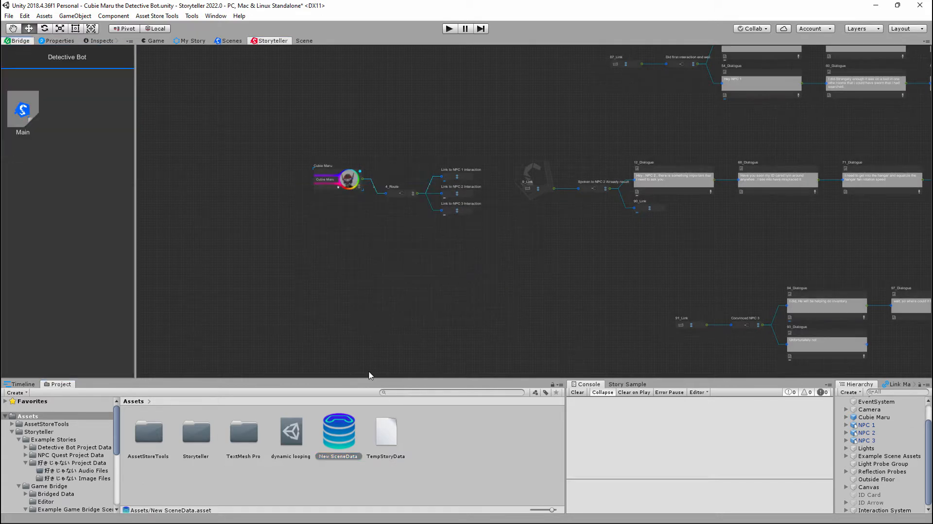
left_click(377, 471)
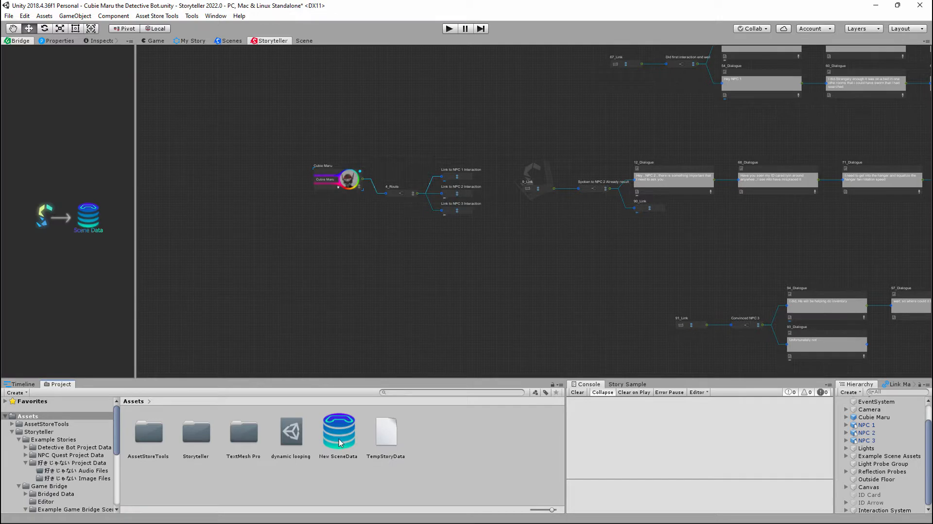
left_click(339, 438)
- Open the Main scene from the Detective Bot scenes and bring up the Main story's export settings in Bridge
left_click(244, 86)
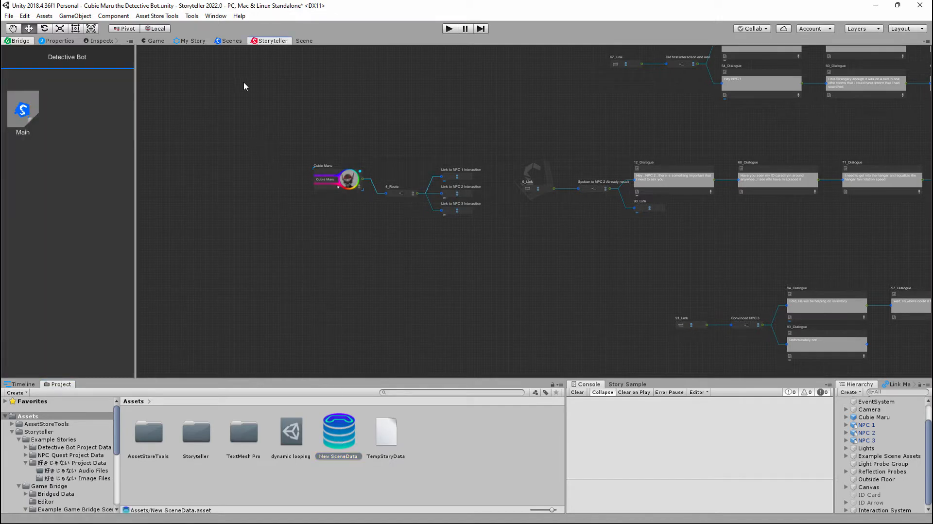
left_click(229, 41)
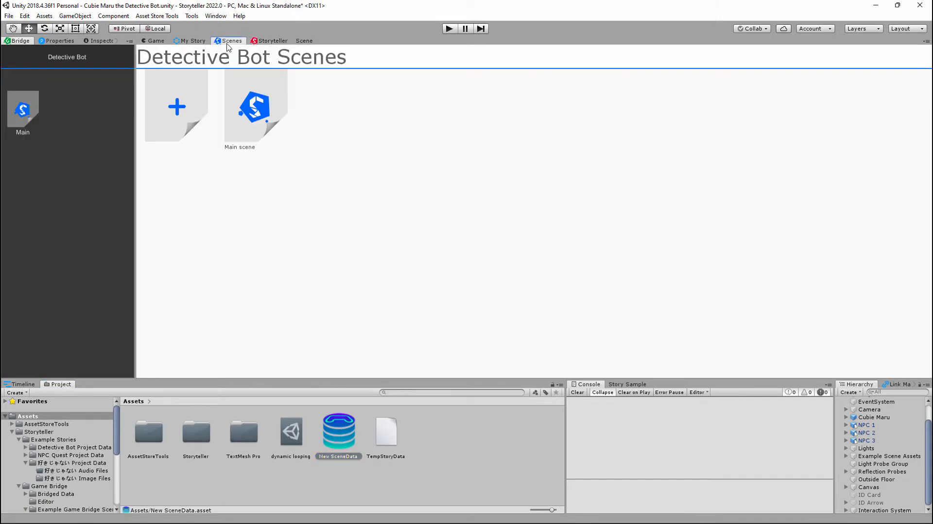
left_click(252, 117)
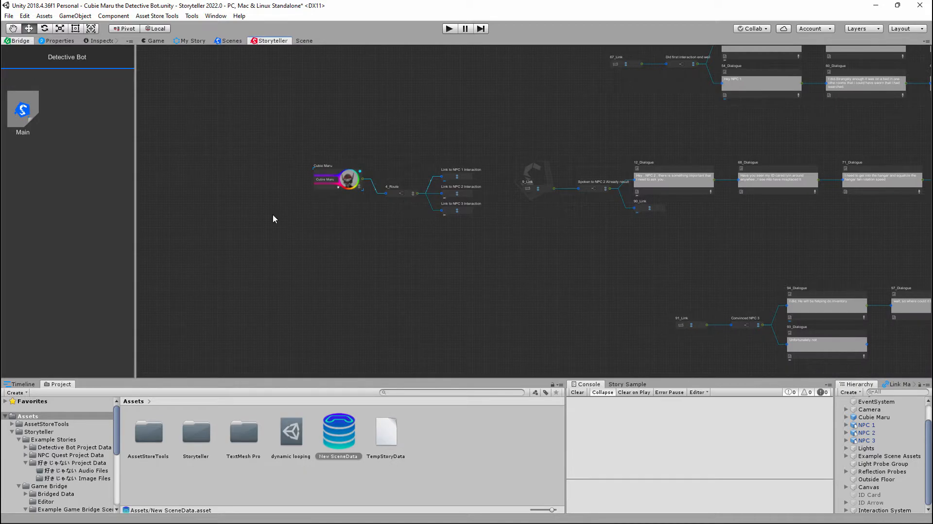
left_click(21, 109)
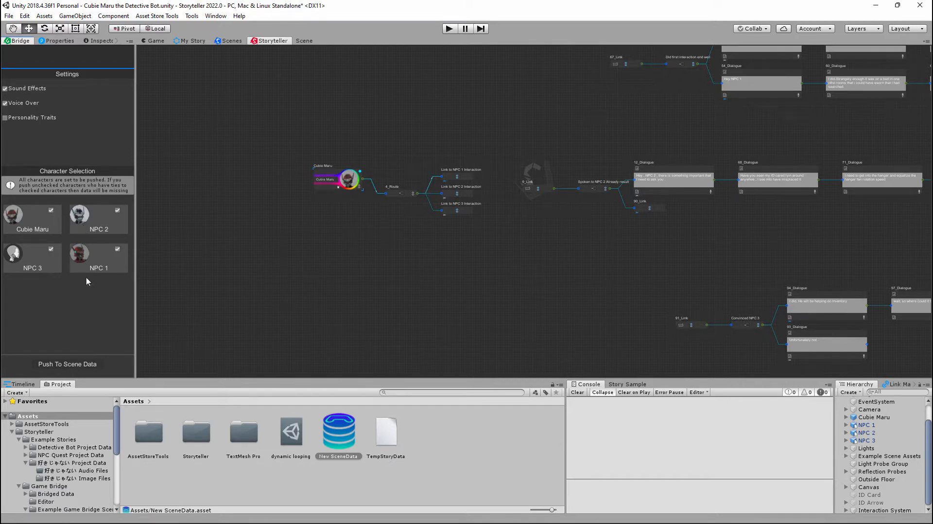
- Push all of the Main story's characters to the New SceneData asset with sound effects and voice over included
left_click(80, 363)
left_click(340, 435)
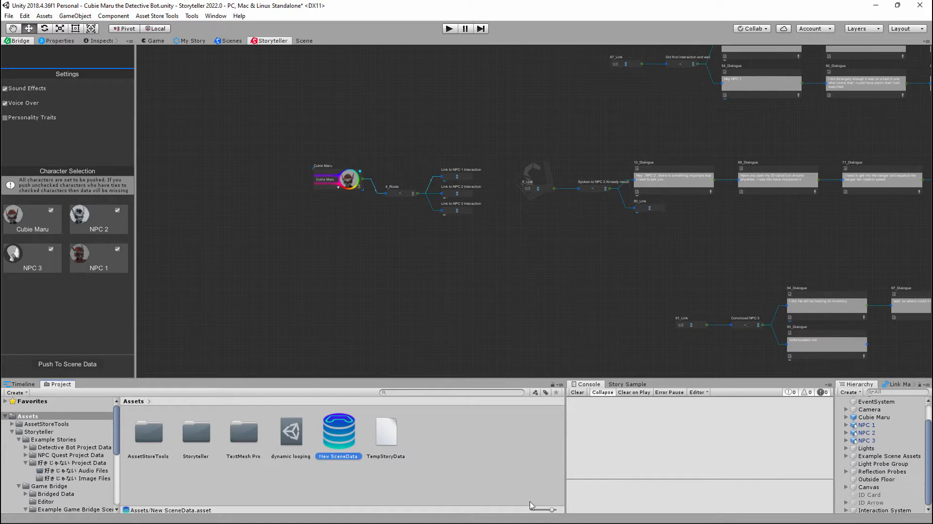
left_click(430, 472)
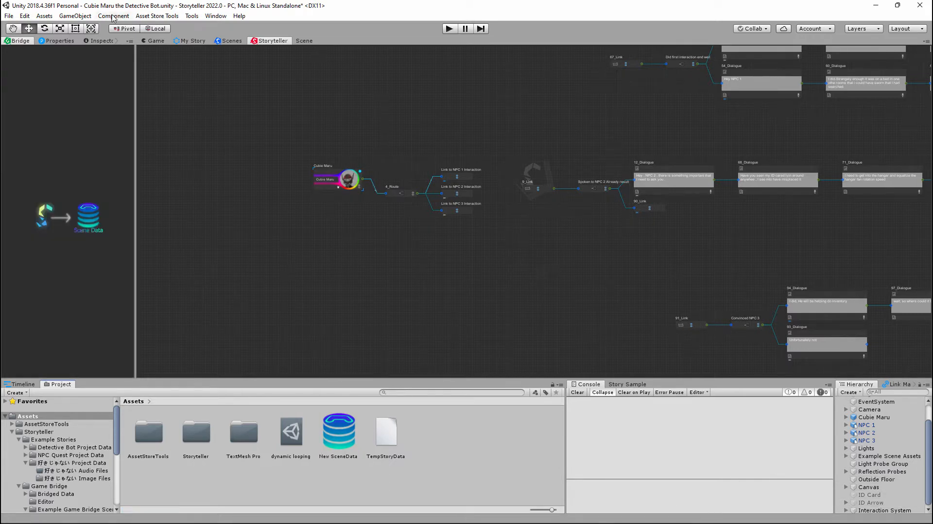
- Create an empty GameObject in the scene and add the Bridge's Interaction component to it
left_click(76, 16)
left_click(92, 37)
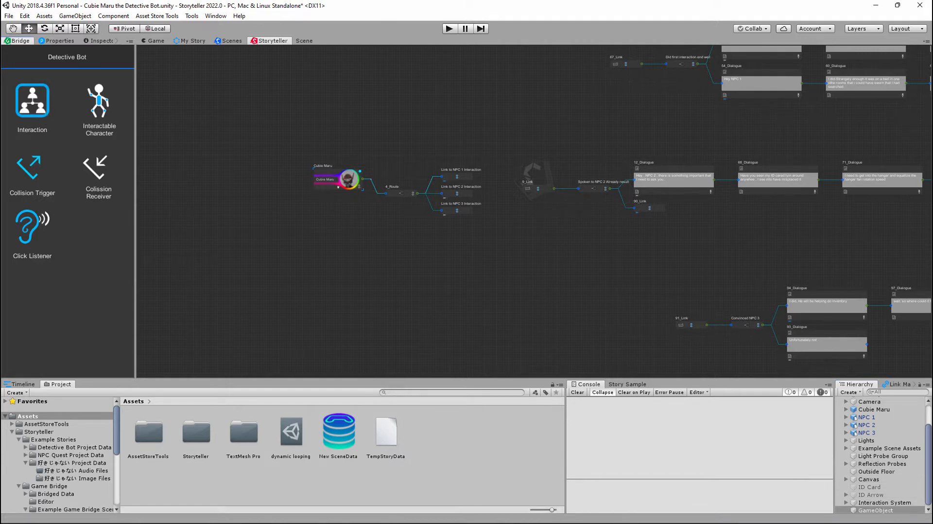
left_click(887, 511)
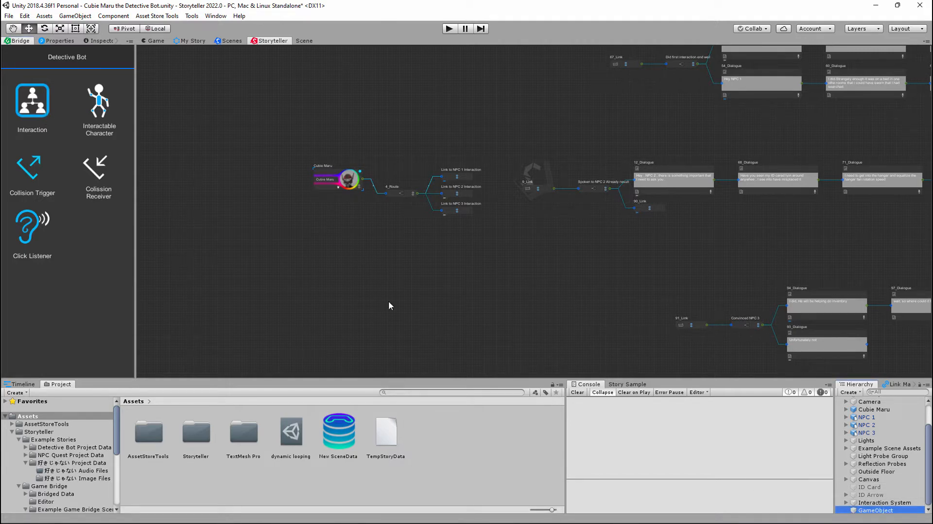
- Assign the New SceneData asset to the new object's Interaction component
left_click(101, 41)
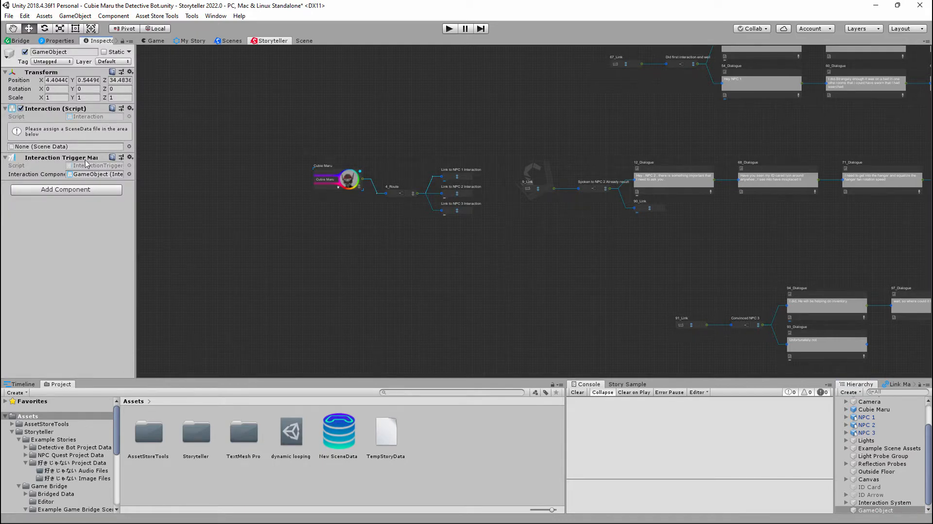
left_click_drag(350, 420, 75, 151)
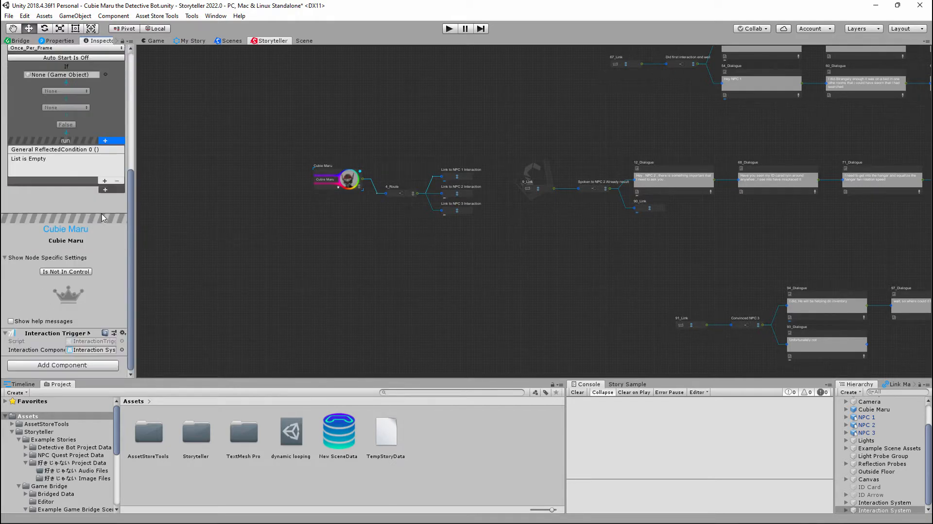
- Examine the Interaction component's node-specific settings and conditions for the 4_Route node and the NPC 1 and NPC 2 link nodes
scroll(379, 224, "up", 5)
middle_click_drag(363, 219, 352, 297)
left_click(393, 245)
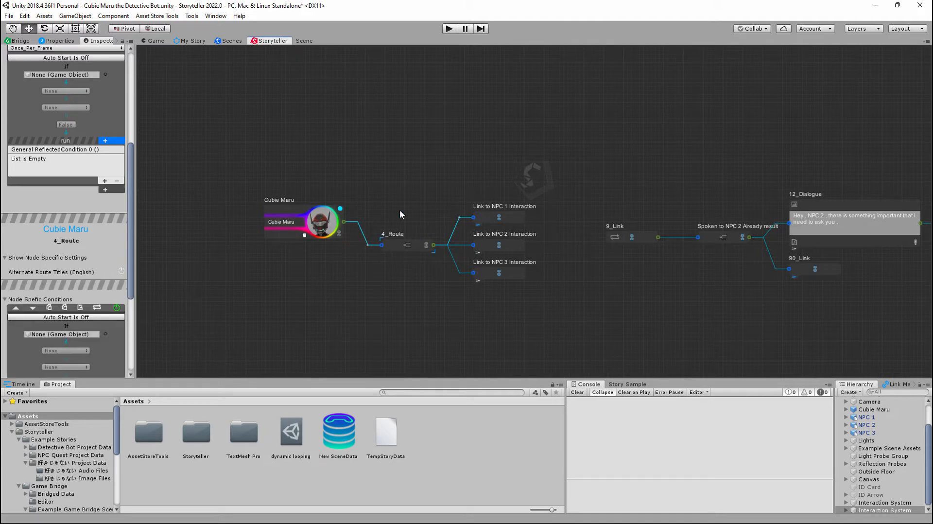
scroll(104, 200, "down", 5)
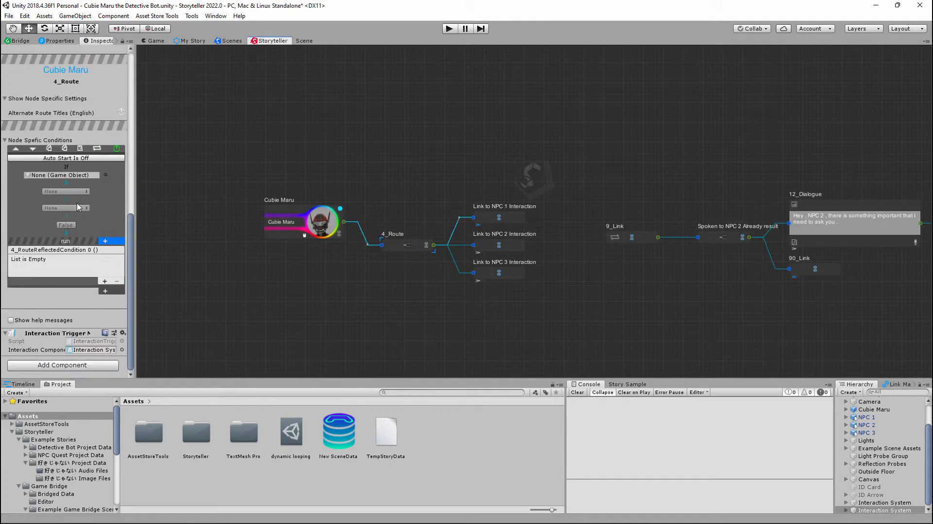
scroll(78, 206, "up", 1)
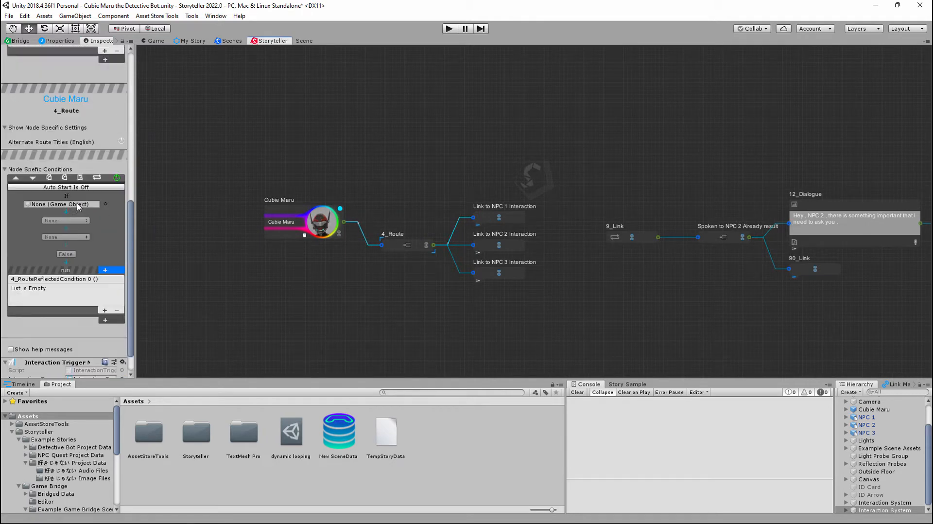
left_click(514, 246)
scroll(97, 190, "up", 3)
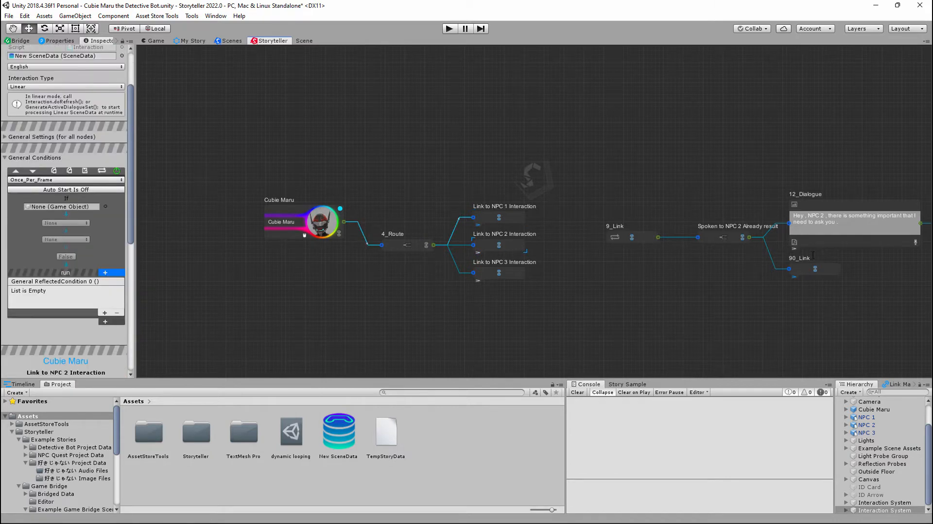
- Examine the 12_Dialogue node's text, audio, timing and conditions in the Interaction component, and check the Spoken to NPC 2 Already result node
scroll(88, 221, "down", 8)
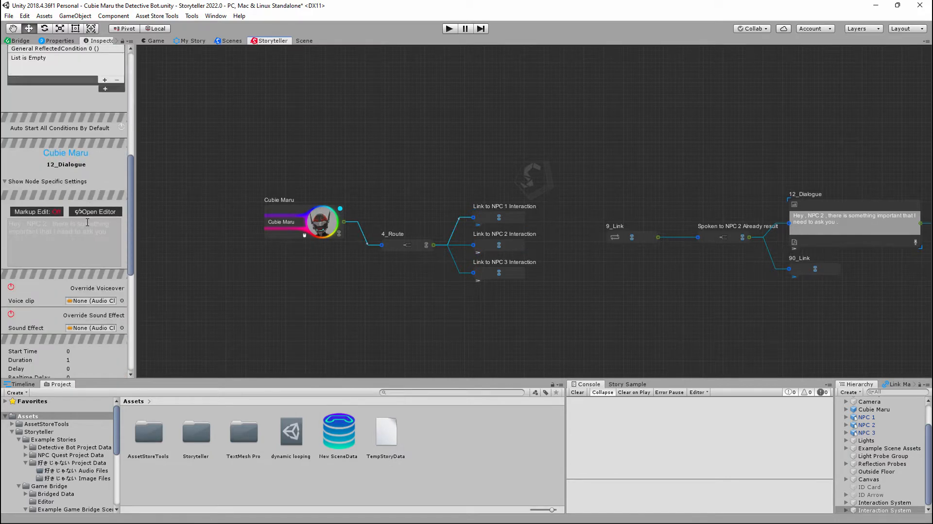
left_click(102, 229)
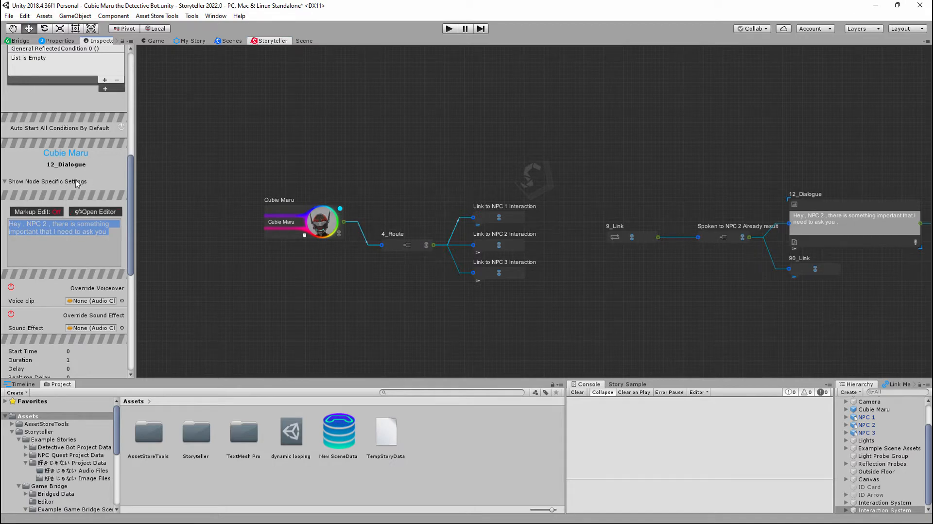
left_click(75, 233)
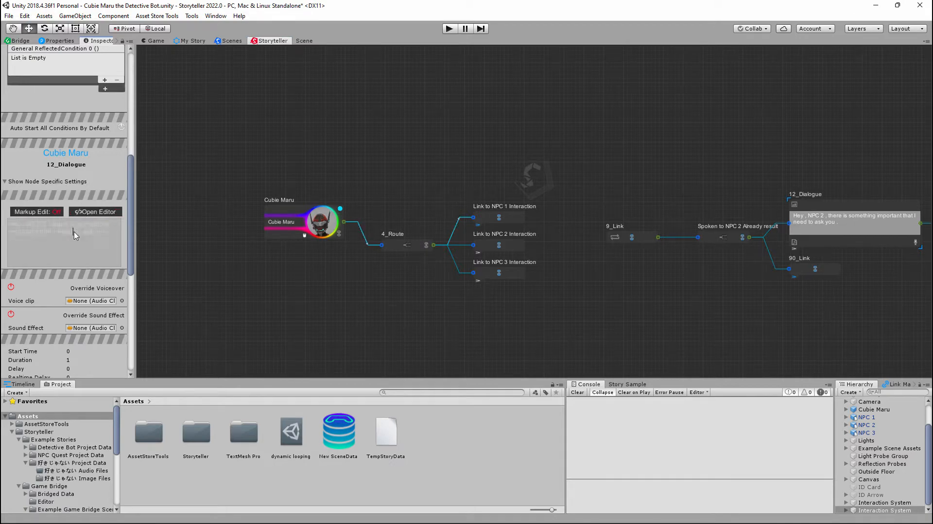
left_click_drag(95, 233, 5, 218)
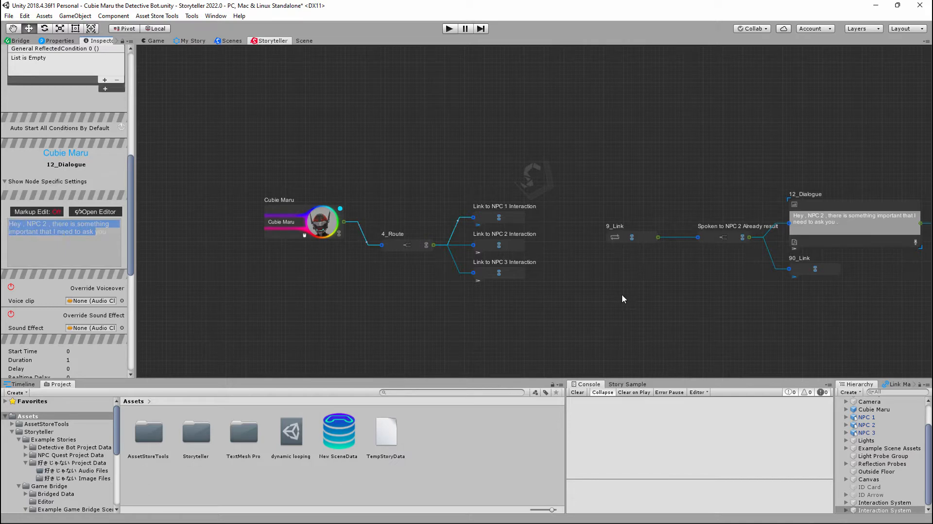
left_click_drag(113, 237, 9, 223)
scroll(604, 264, "down", 1)
scroll(96, 228, "down", 8)
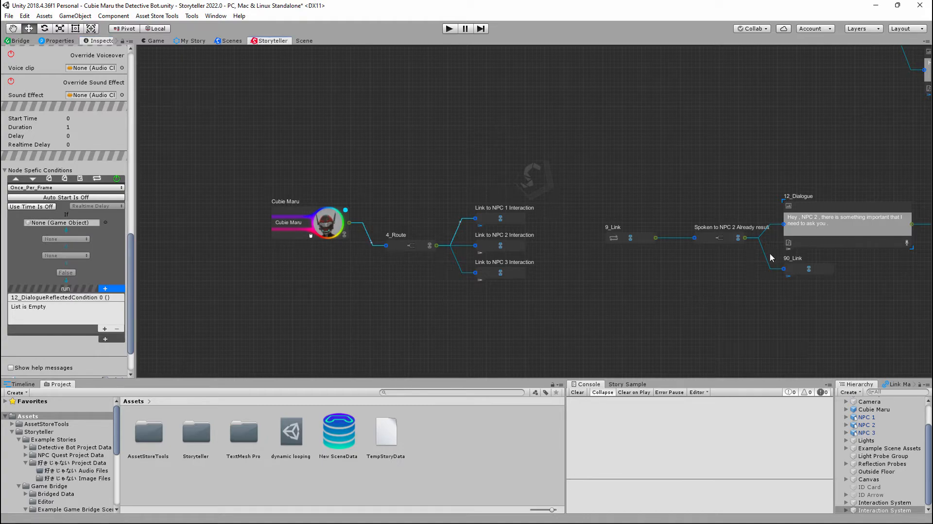
left_click(700, 239)
scroll(85, 227, "up", 10)
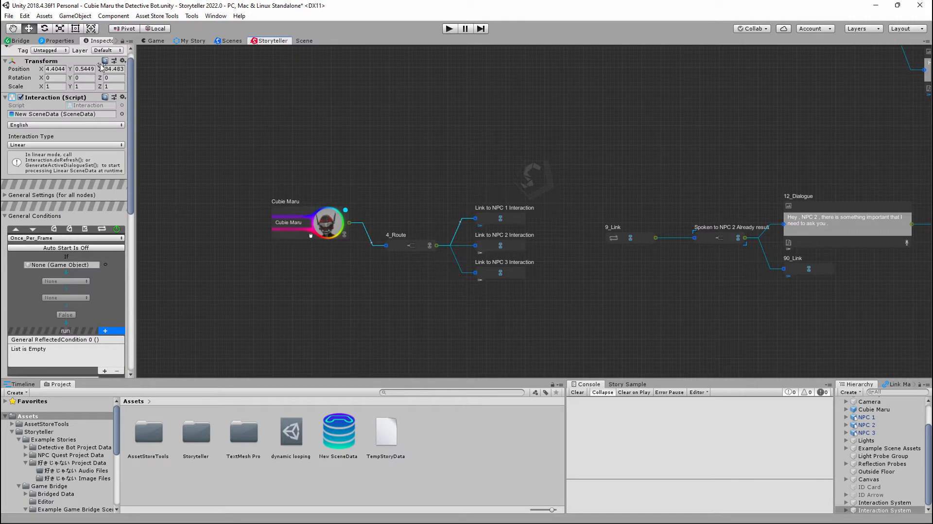
- Compare the Storyteller properties of the Cubie Maru, 4_Route and 12_Dialogue nodes with the Interaction component's settings
left_click(55, 41)
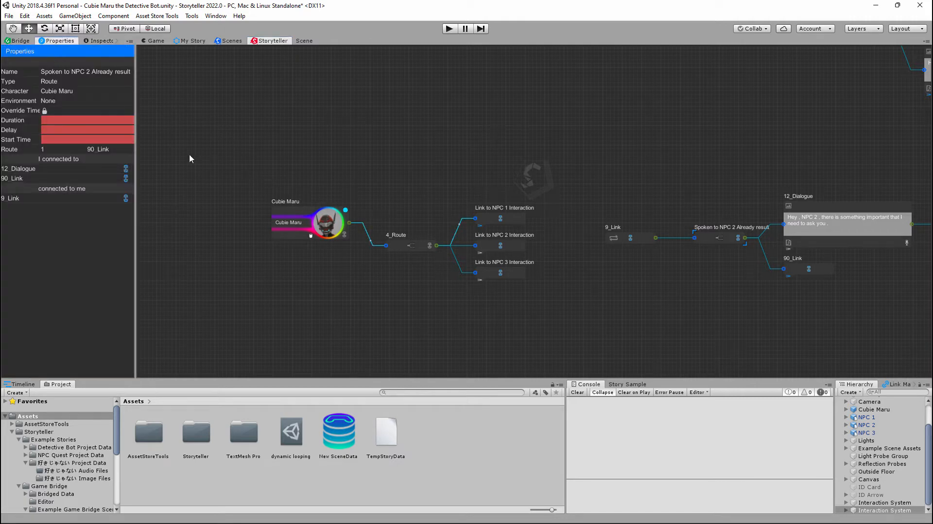
left_click(289, 216)
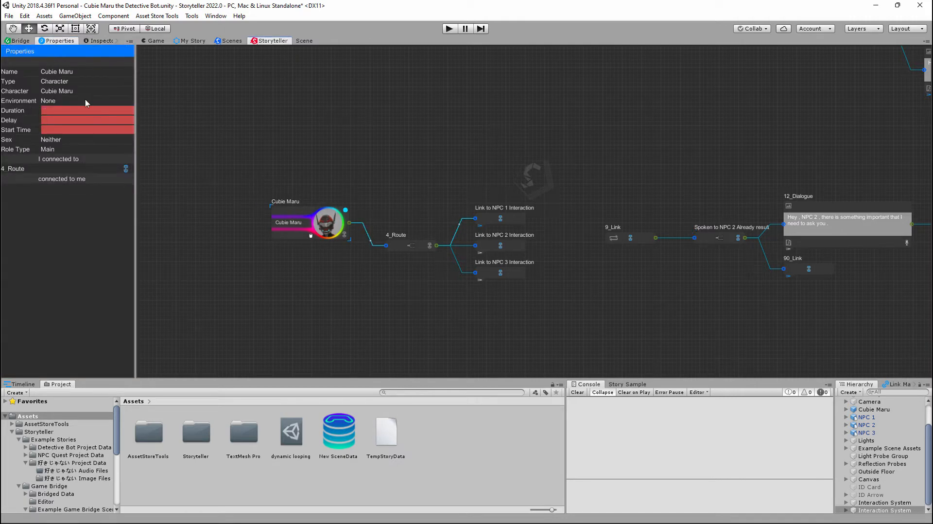
left_click(397, 247)
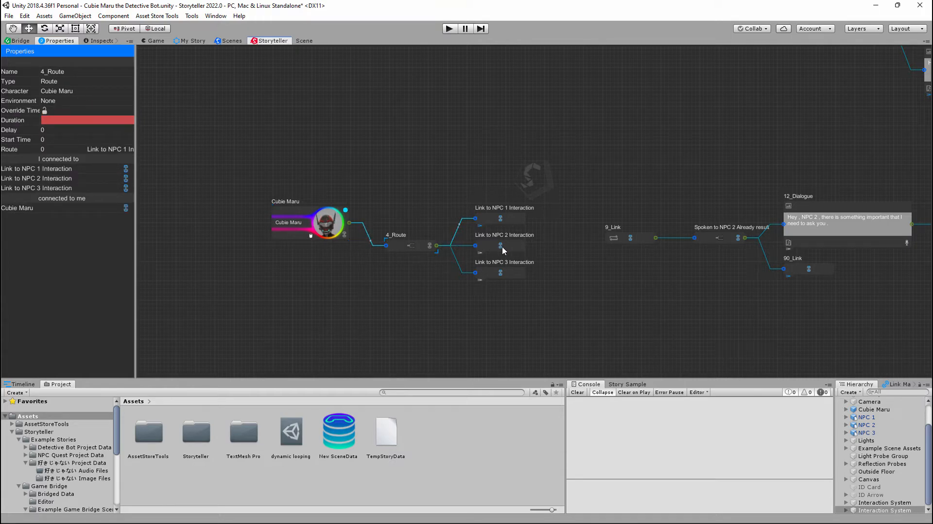
left_click(516, 239)
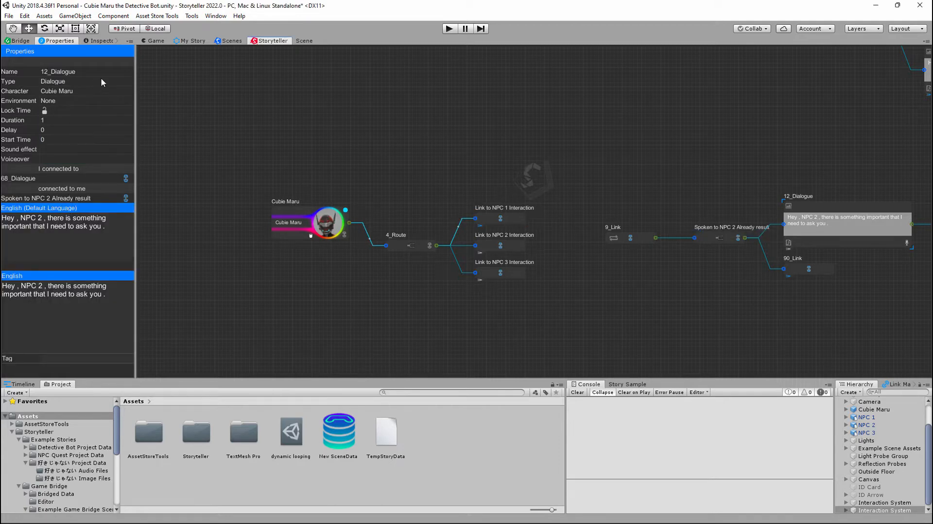
left_click(98, 41)
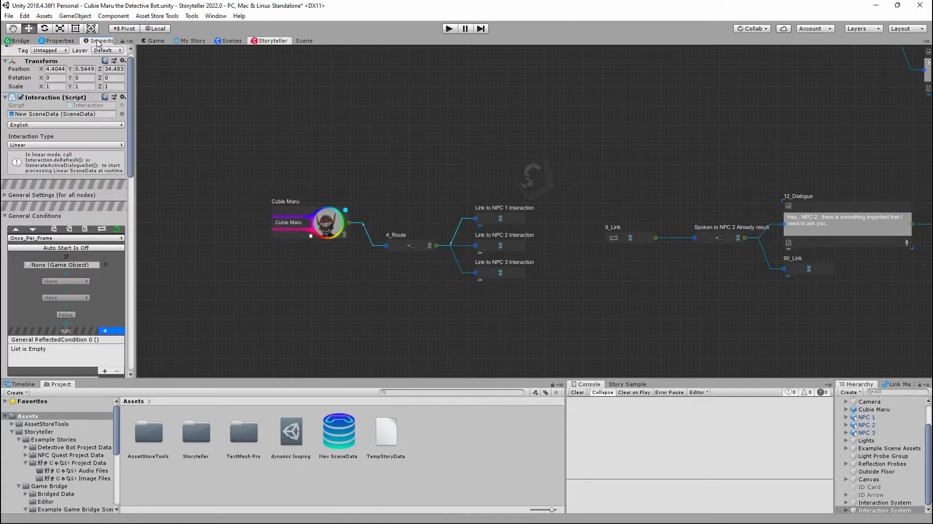
left_click(293, 210)
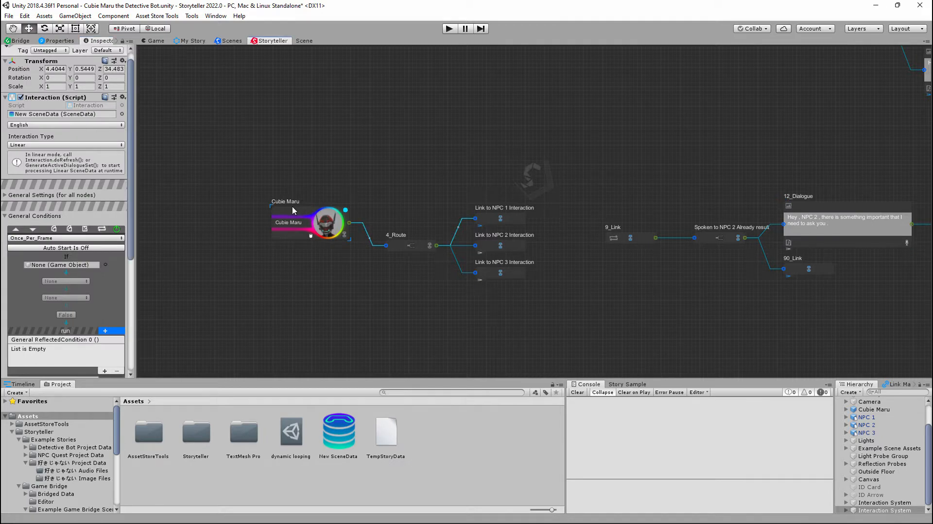
left_click_drag(293, 210, 293, 203)
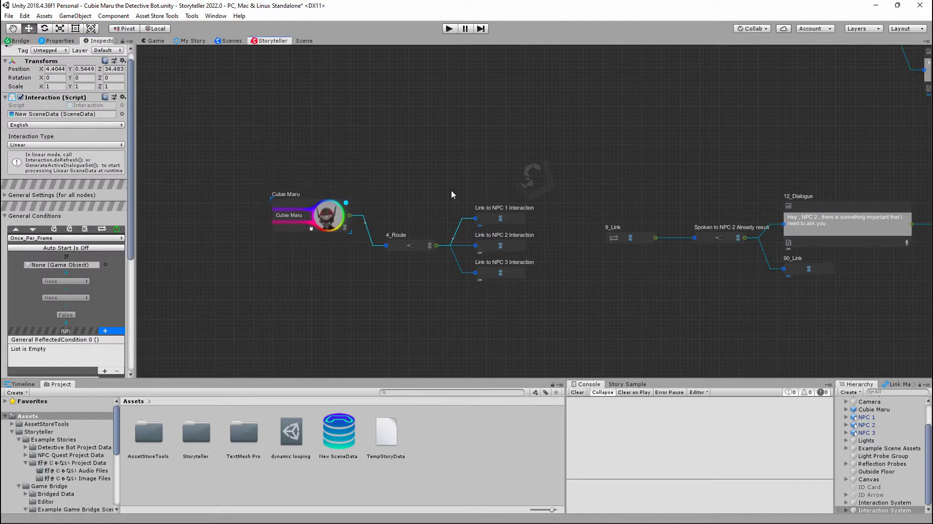
left_click(404, 241)
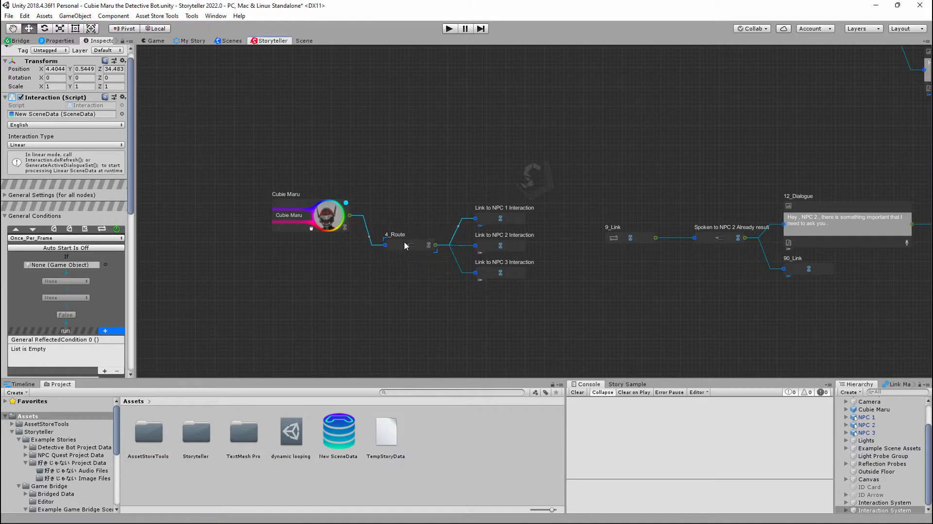
scroll(107, 230, "down", 10)
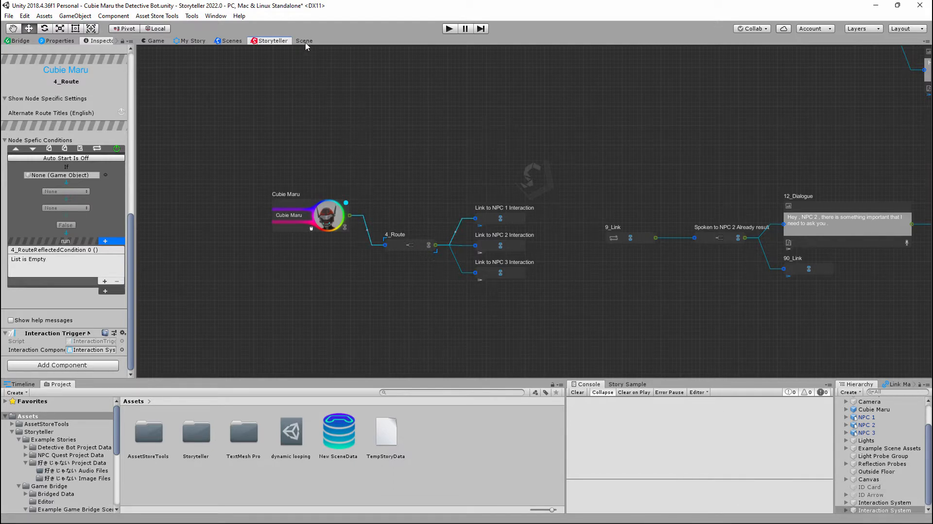
- Dock the Scene view beside the Storyteller graph and widen it to nearly half of the work area
left_click_drag(305, 45, 725, 186)
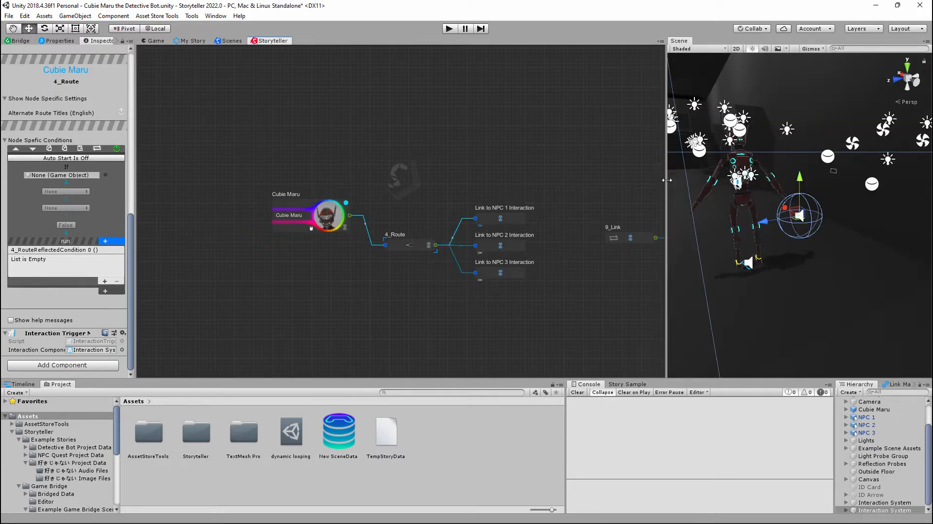
left_click_drag(667, 180, 528, 173)
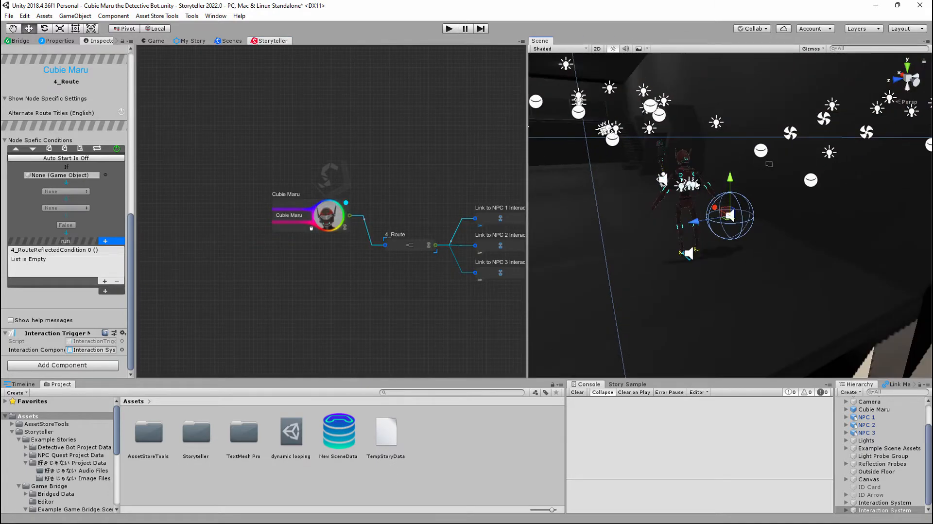
- Find the NPC characters in the Scene view and select NPC 1 to examine its Interactable Character component
middle_click_drag(669, 174, 845, 237)
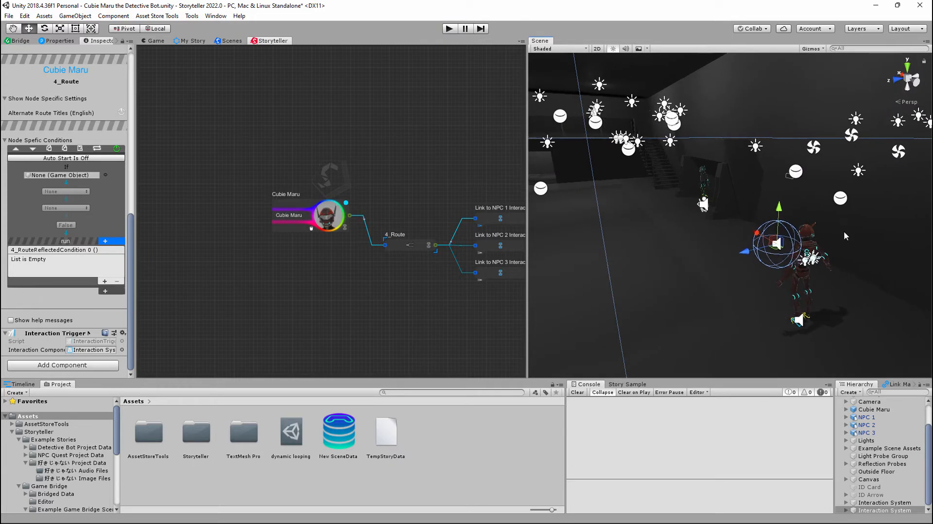
scroll(755, 188, "down", 10)
scroll(760, 192, "up", 10)
right_click_drag(761, 192, 787, 213)
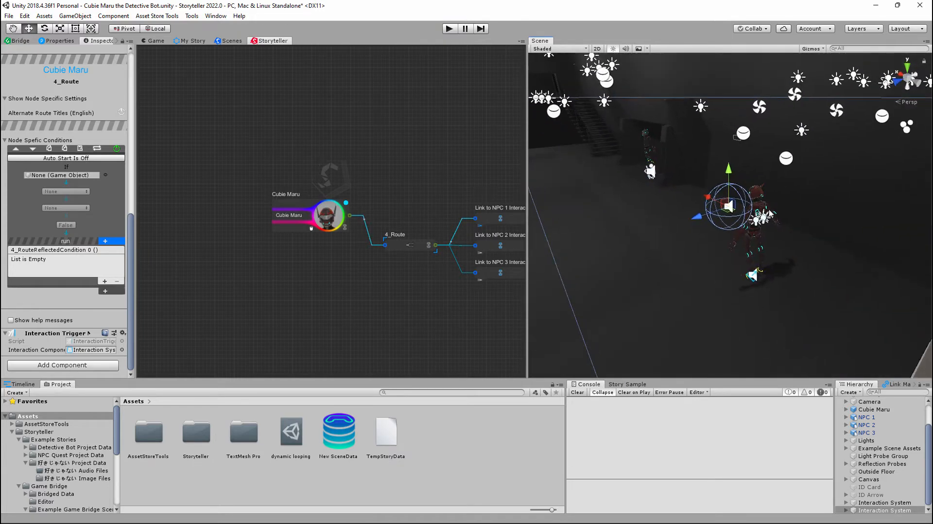
middle_click_drag(762, 210, 779, 222)
right_click_drag(710, 195, 613, 160)
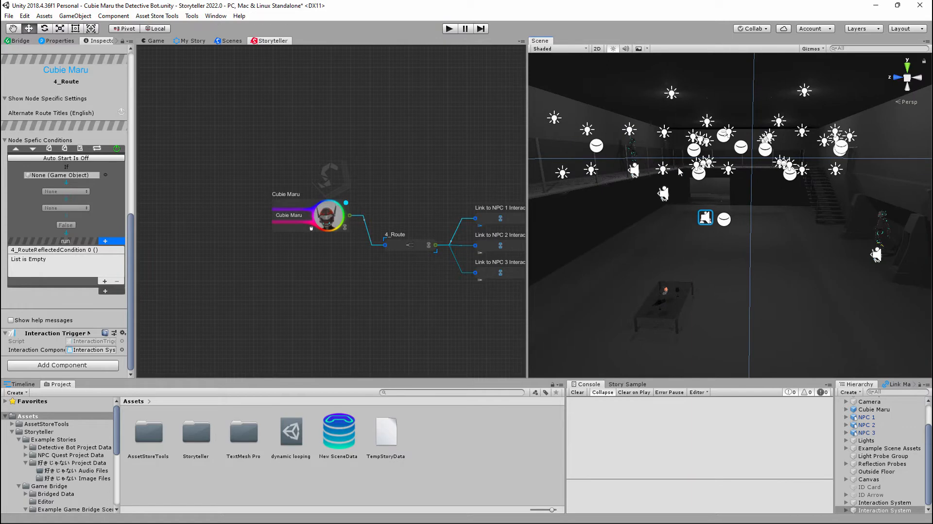
scroll(830, 245, "up", 6)
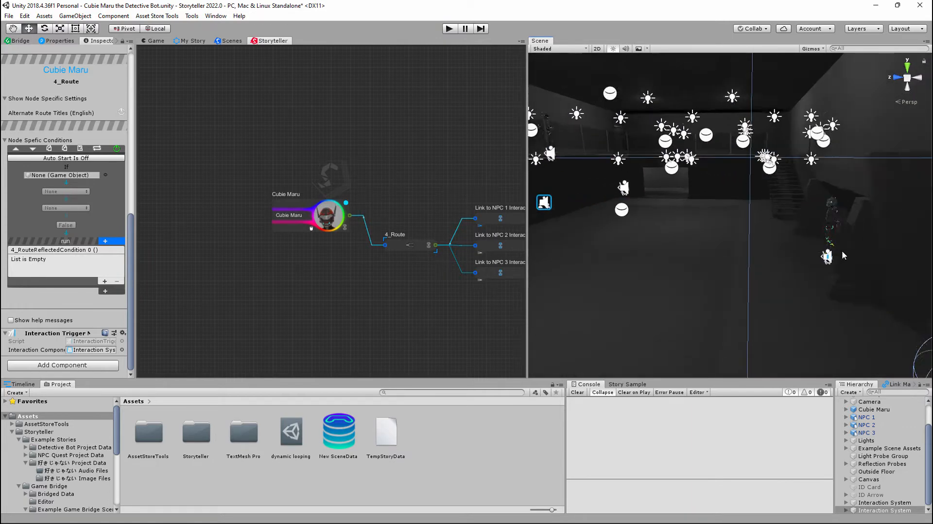
left_click_drag(844, 255, 41, 203, "alt")
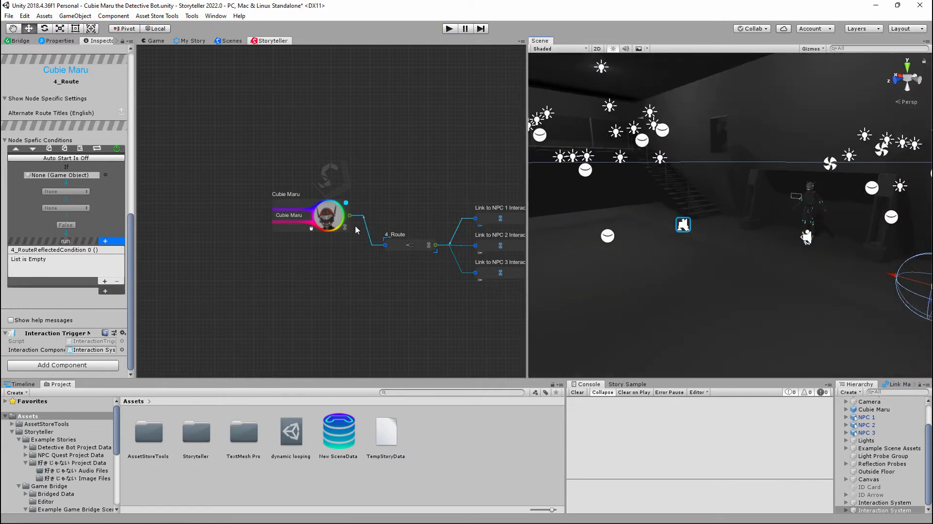
left_click(796, 203)
- Examine NPC 1 and the in-scene UI panel with three sliders and text labels in the Scene view
right_click_drag(854, 198, 752, 200)
left_click_drag(752, 200, 773, 203, "alt")
left_click_drag(870, 216, 803, 219, "alt")
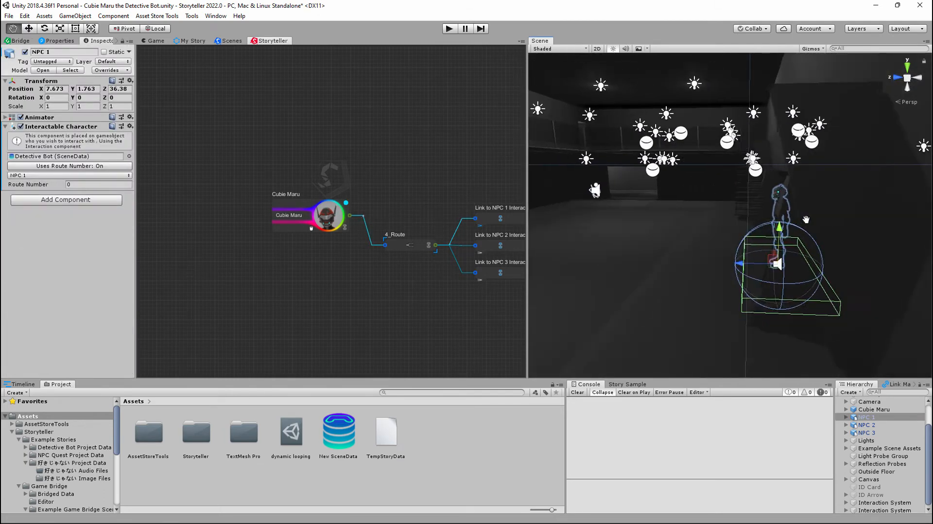
middle_click_drag(802, 219, 838, 233)
left_click_drag(863, 231, 394, 127, "alt")
middle_click_drag(394, 129, 418, 131)
left_click_drag(819, 168, 796, 171, "alt")
middle_click_drag(796, 171, 647, 164)
middle_click_drag(728, 172, 682, 203)
scroll(707, 191, "up", 10)
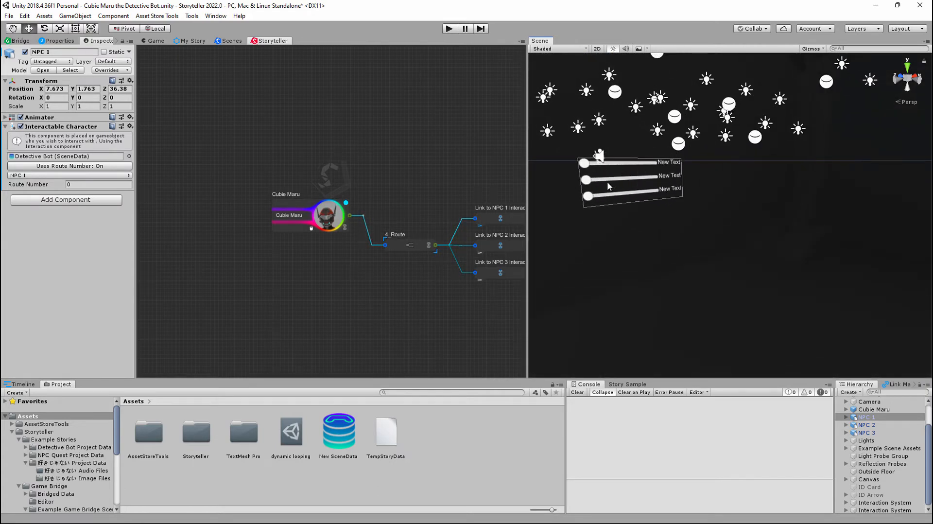
- Survey the rest of the building in the Scene view and return to a close view of an NPC character
middle_click_drag(597, 187, 804, 211)
scroll(660, 184, "down", 10)
middle_click_drag(601, 176, 851, 205)
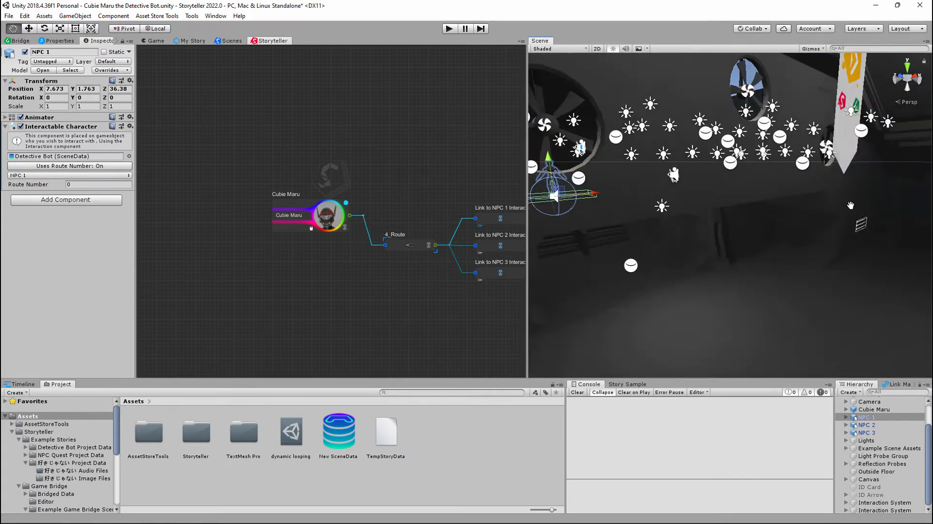
key("f")
right_click_drag(614, 216, 812, 229)
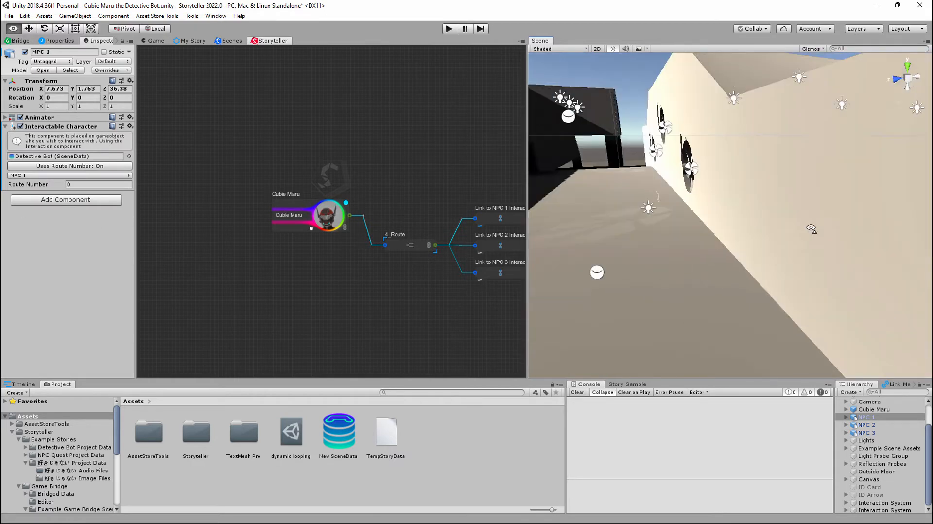
middle_click_drag(593, 191, 725, 253)
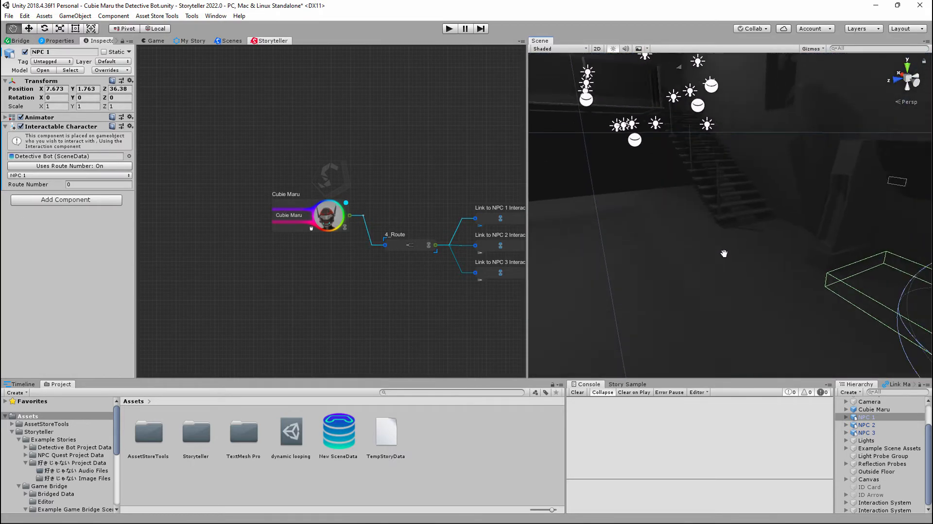
scroll(675, 232, "down", 12)
left_click(752, 96)
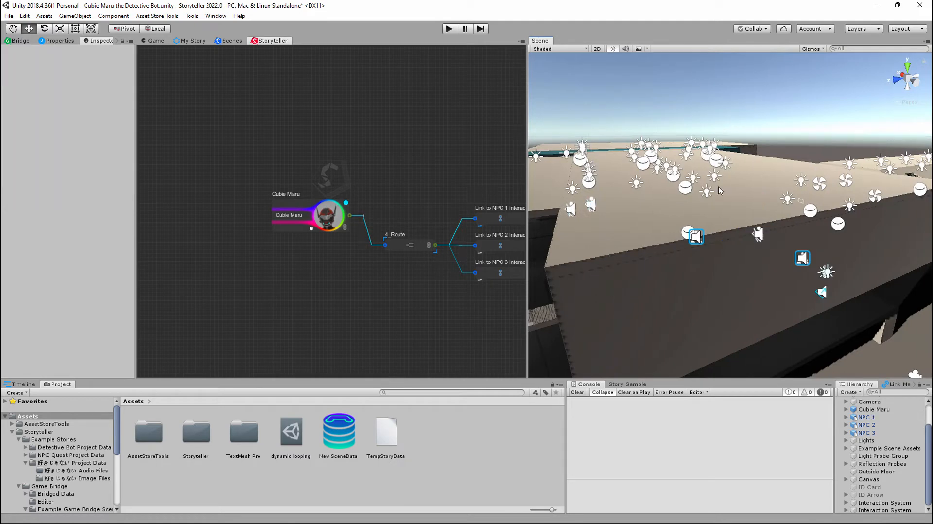
scroll(727, 217, "up", 10)
right_click_drag(751, 217, 736, 189)
middle_click_drag(746, 220, 712, 216)
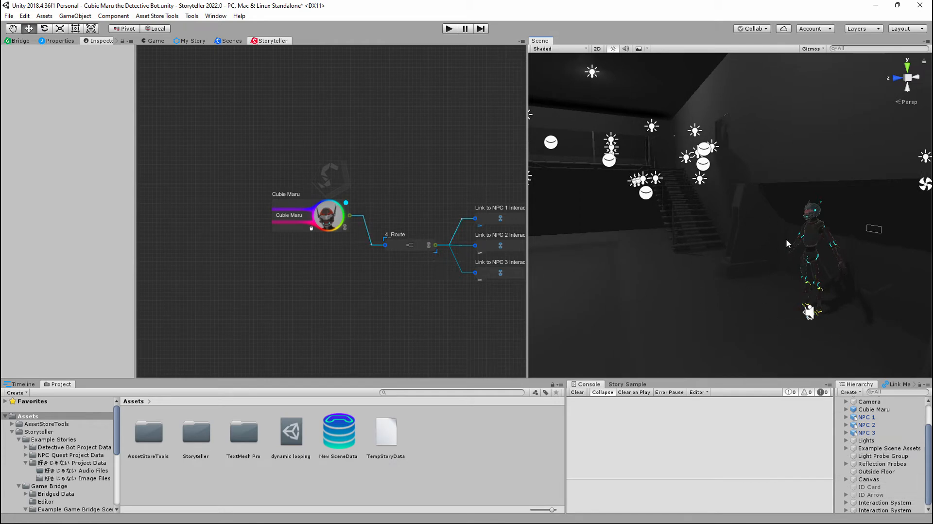
- Delete the second Interaction System object, which uses New SceneData, from the hierarchy
left_click(875, 510)
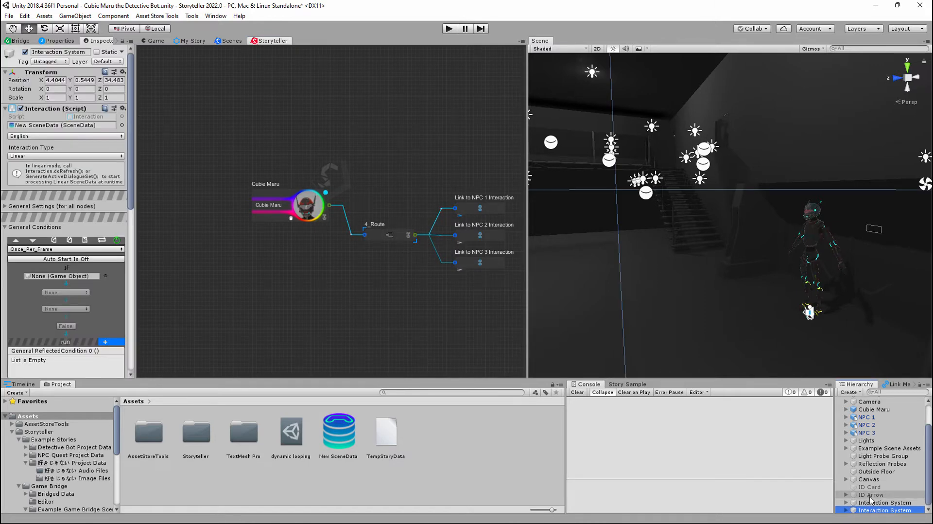
key("Delete")
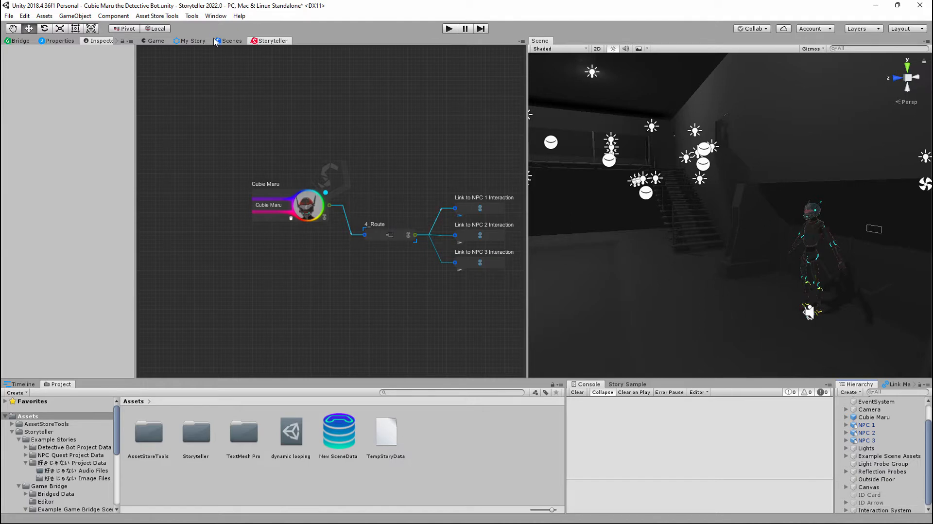
- Show the Storyteller properties and the story timeline, and hide the NPC 2 and NPC 3 timeline tracks
left_click(55, 42)
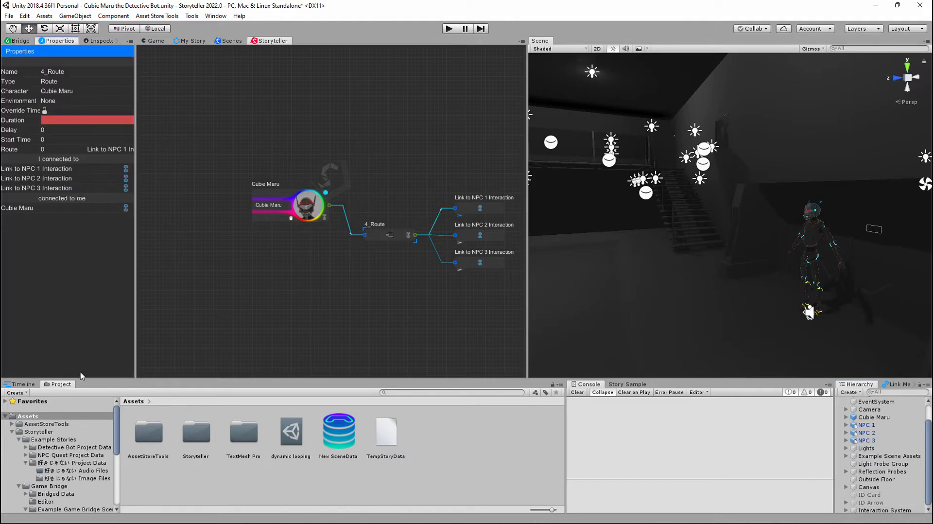
left_click(22, 384)
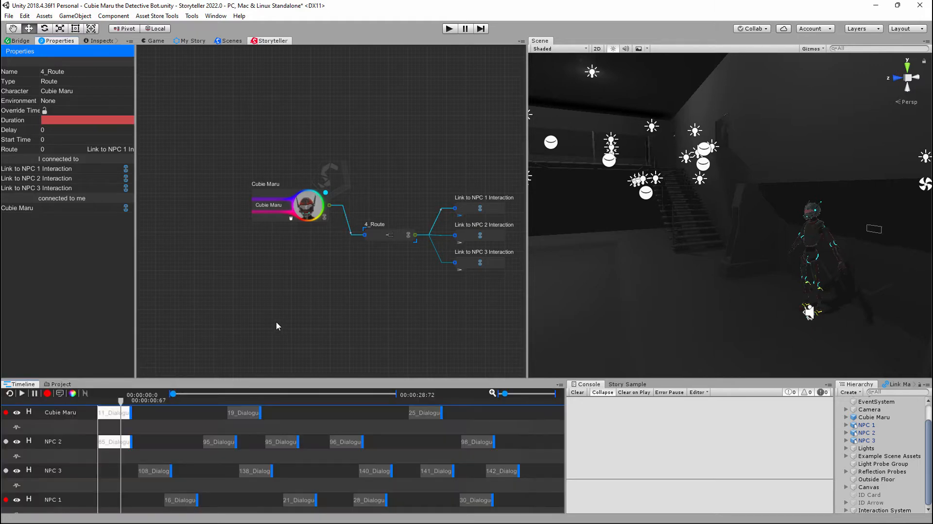
left_click(29, 441)
left_click(29, 444)
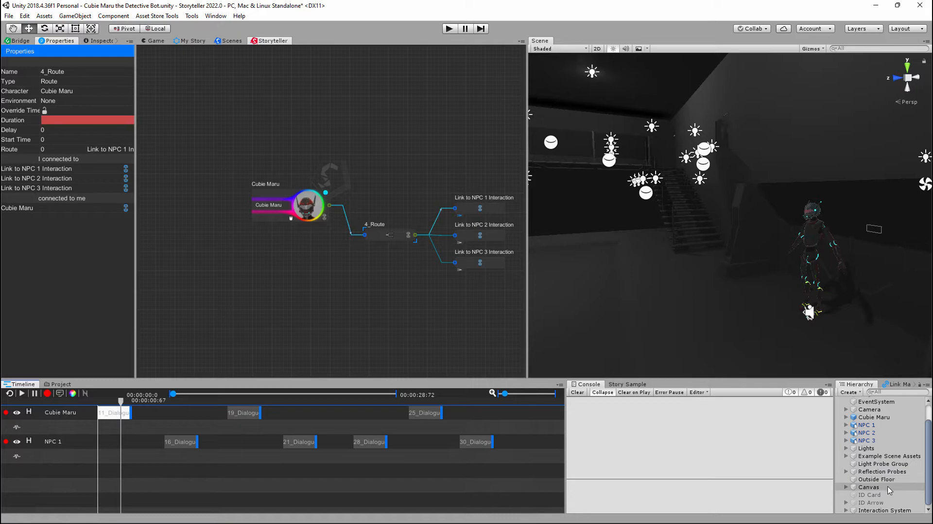
- Frame both Cubie Maru and NPC 1 in the Scene view and centre the route nodes in the Storyteller graph
scroll(808, 313, "down", 4)
middle_click_drag(808, 313, 789, 302)
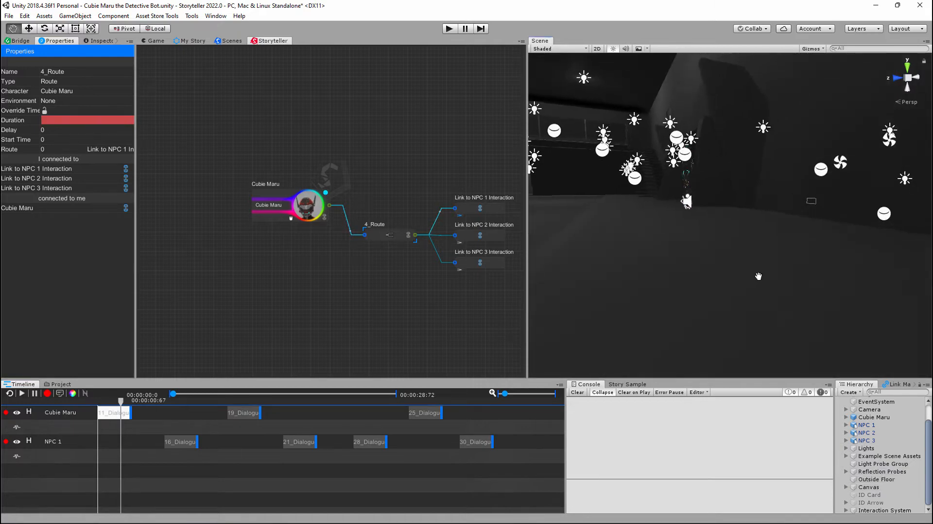
scroll(788, 302, "down", 3)
scroll(789, 302, "down", 1)
mouse_move(704, 275)
middle_mouse_down()
mouse_move(729, 277)
mouse_move(713, 278)
middle_mouse_up()
middle_click_drag(392, 278, 348, 289)
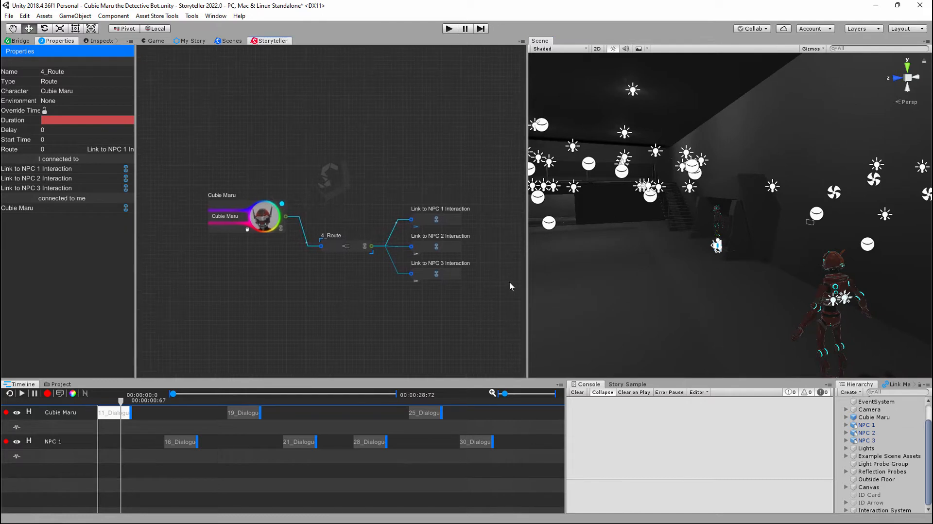
right_click_drag(652, 261, 689, 286)
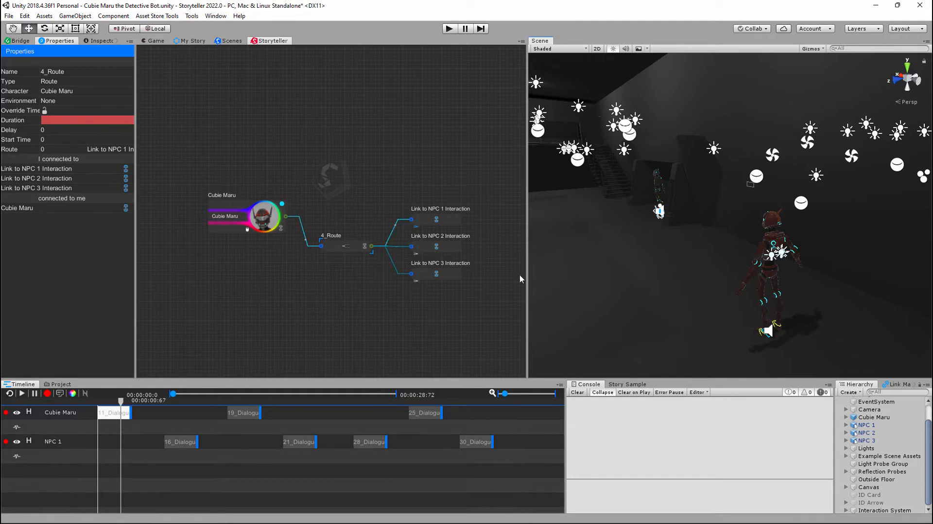
- Select the Cubie Maru node and its matching scene object, and look over the Bridge component options
mouse_move(417, 297)
middle_mouse_down()
mouse_move(387, 294)
mouse_move(425, 294)
middle_mouse_up()
left_click_drag(238, 205, 233, 205)
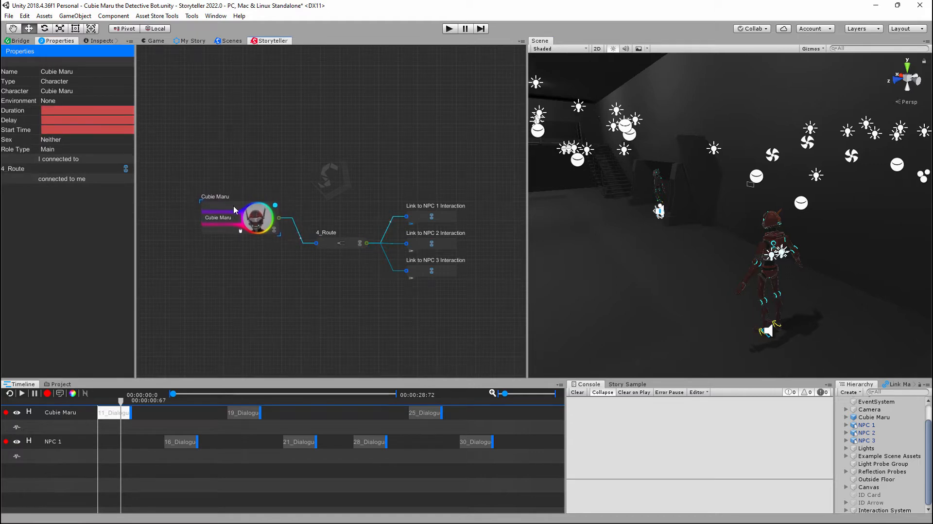
left_click(868, 416)
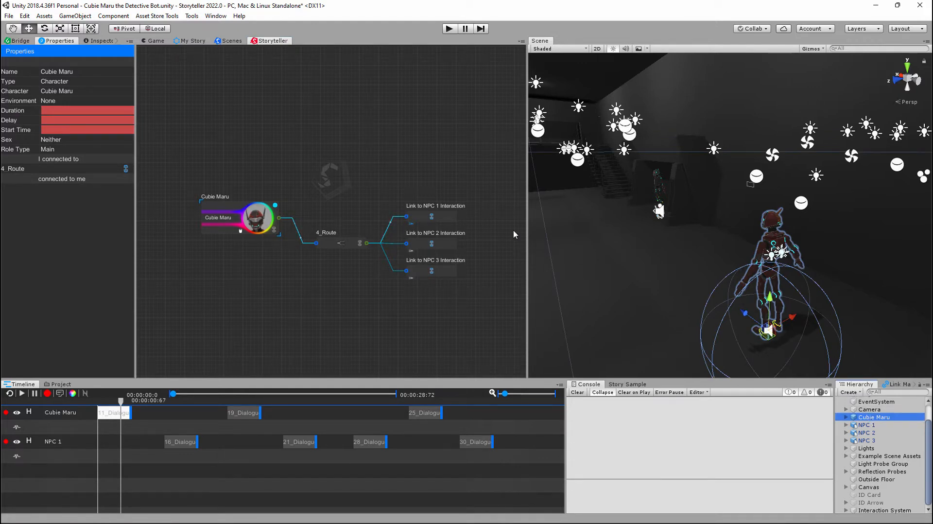
left_click(19, 41)
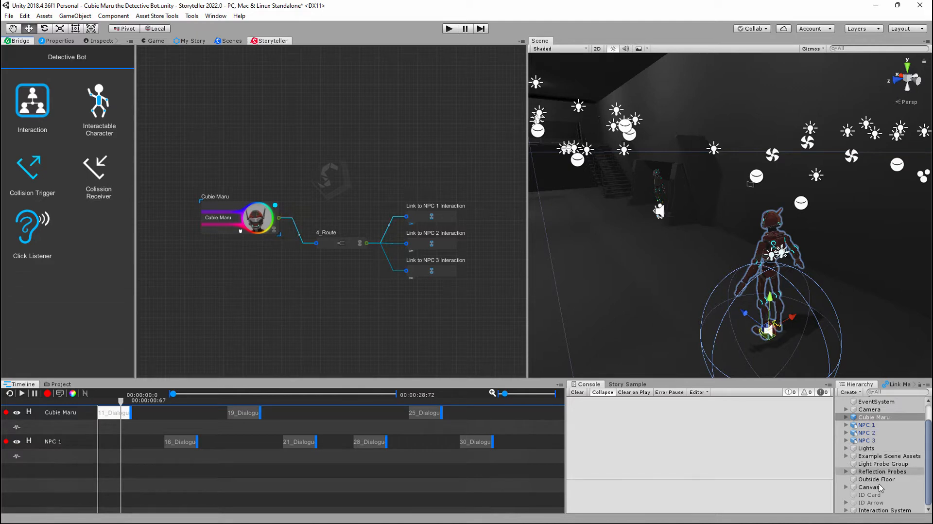
- Select the remaining Interaction System object and examine its Interaction and Interaction Trigger components
left_click(885, 511)
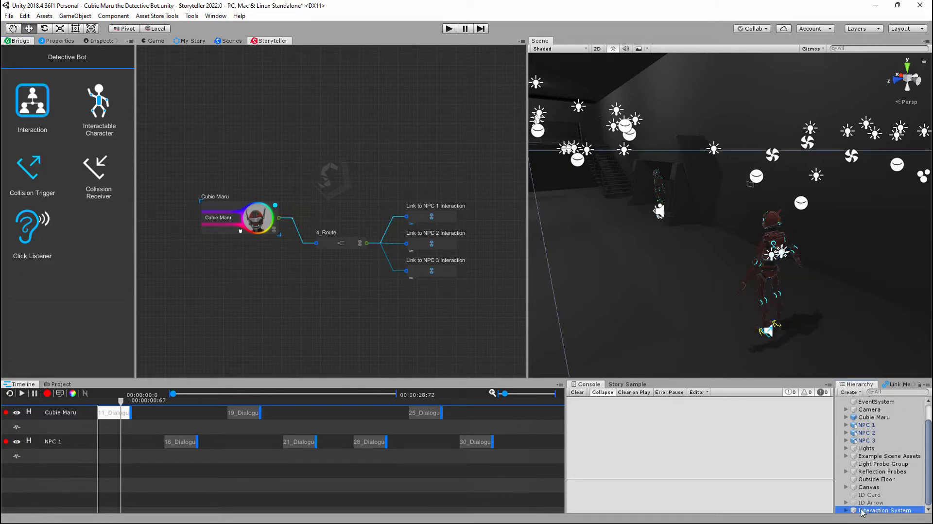
left_click(99, 40)
scroll(77, 195, "down", 10)
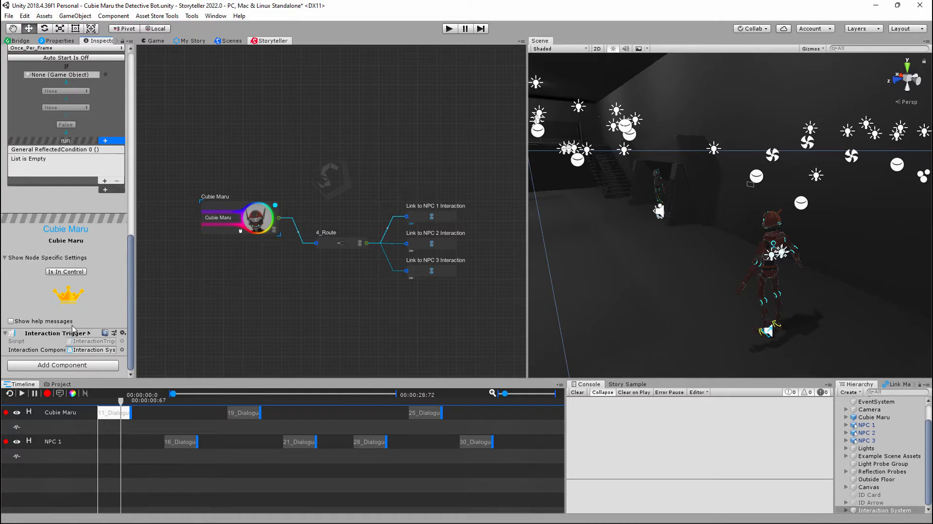
scroll(73, 328, "up", 10)
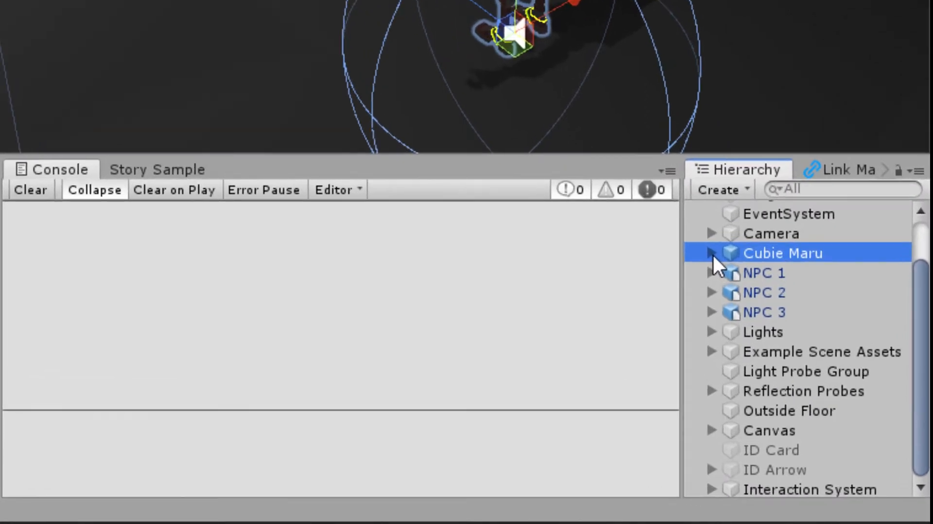
- Expand the child objects of Cubie Maru and NPC 1, and select NPC 1's Trigger Area
left_click(793, 352)
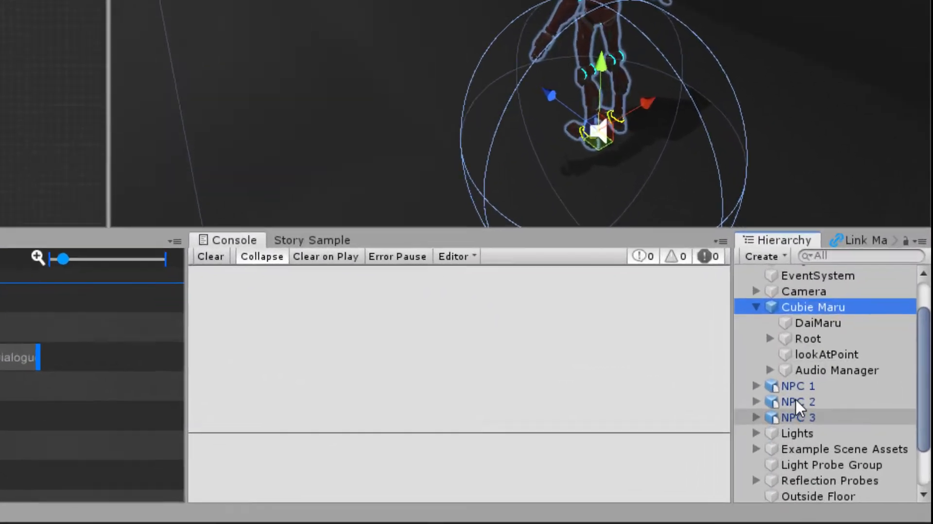
left_click(858, 457)
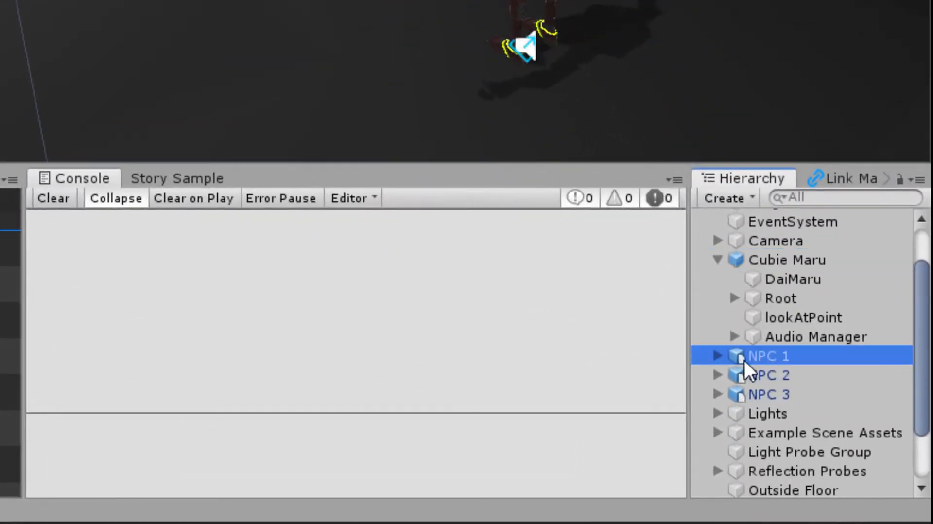
left_click(718, 359)
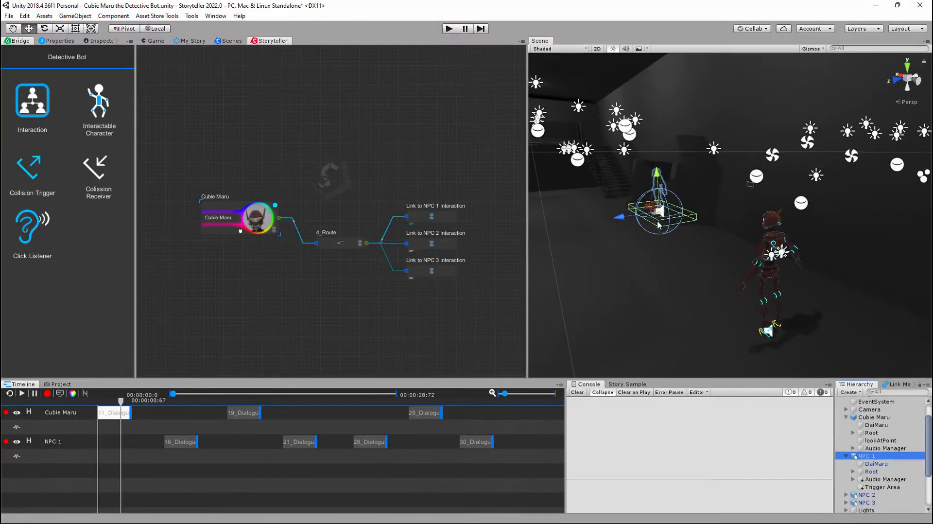
left_click(875, 487)
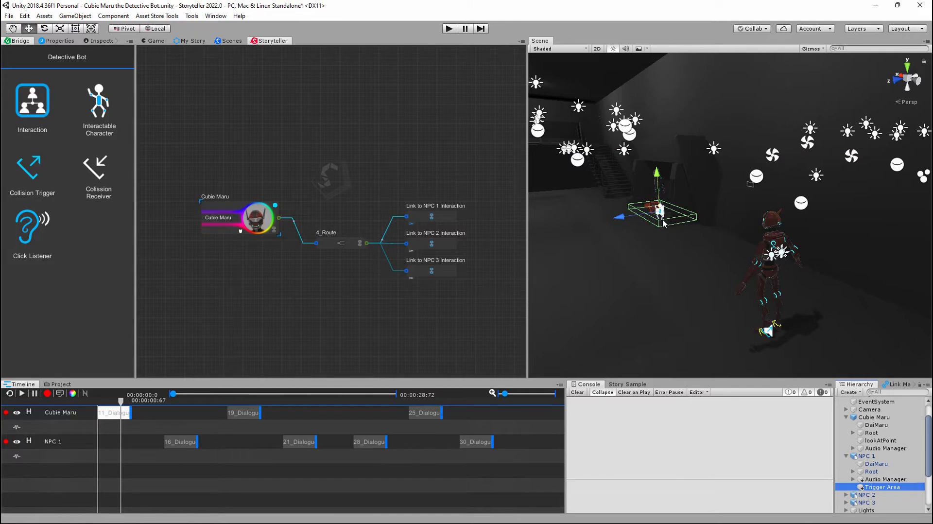
- Examine the Trigger Area's tag, Mesh Collider and Collision Interaction component in the Inspector
left_click(103, 41)
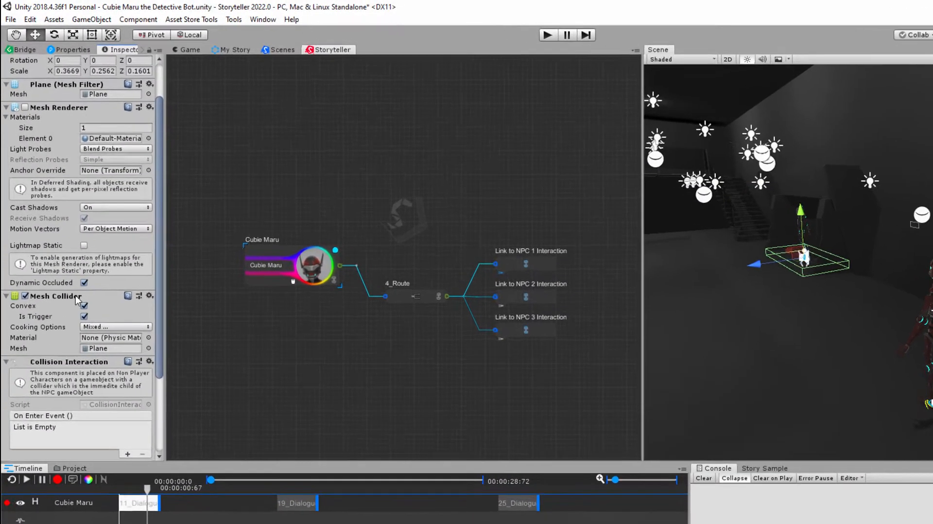
scroll(75, 297, "down", 5)
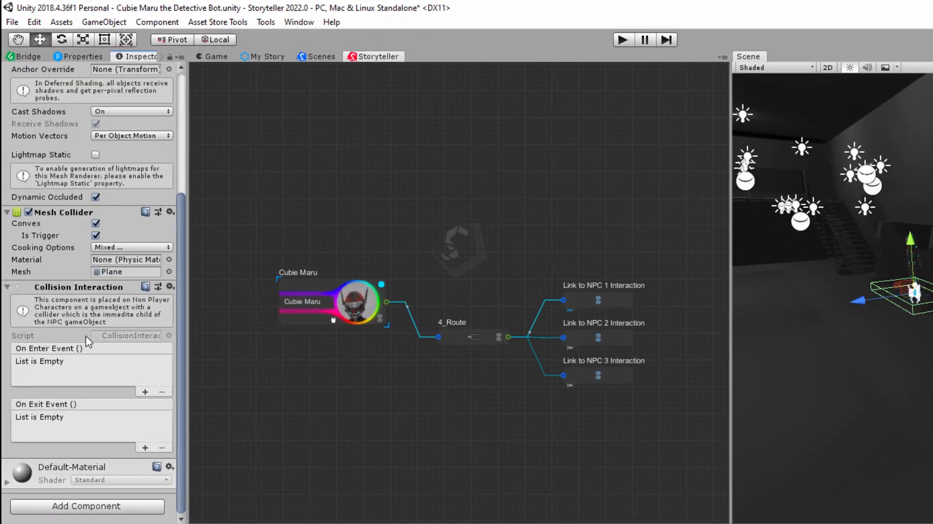
left_click_drag(186, 285, 268, 292)
left_click_drag(262, 291, 183, 294)
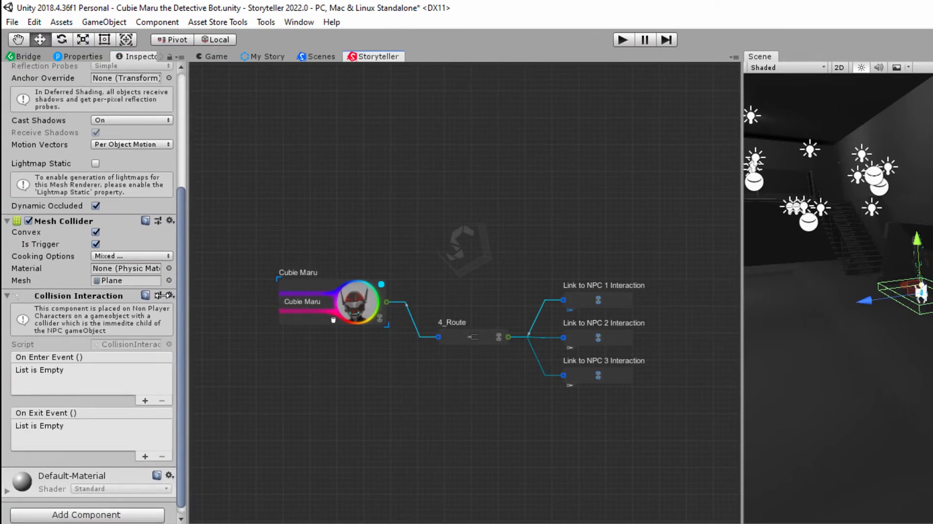
scroll(77, 267, "up", 5)
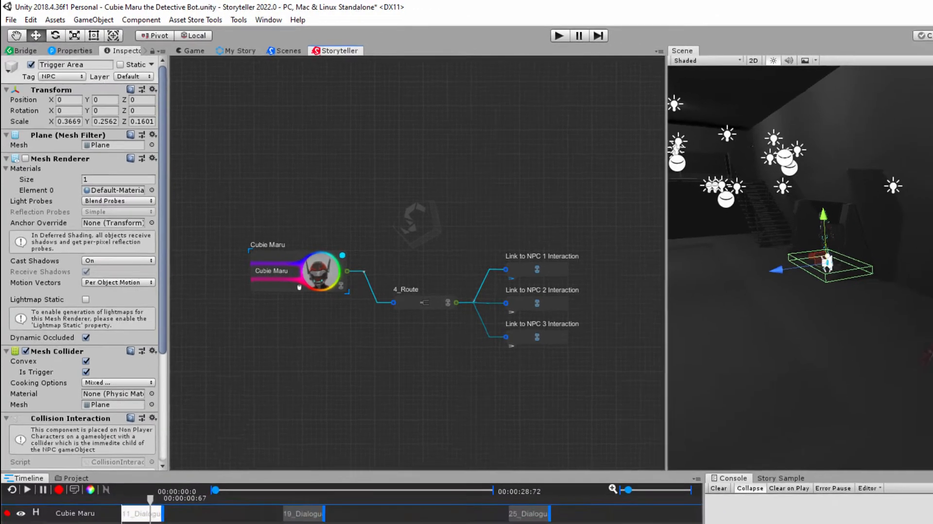
- Collapse NPC 1, then select Cubie Maru and examine its Collision Interaction Trigger, including the linked Interaction System and Target Tag
left_click(847, 456)
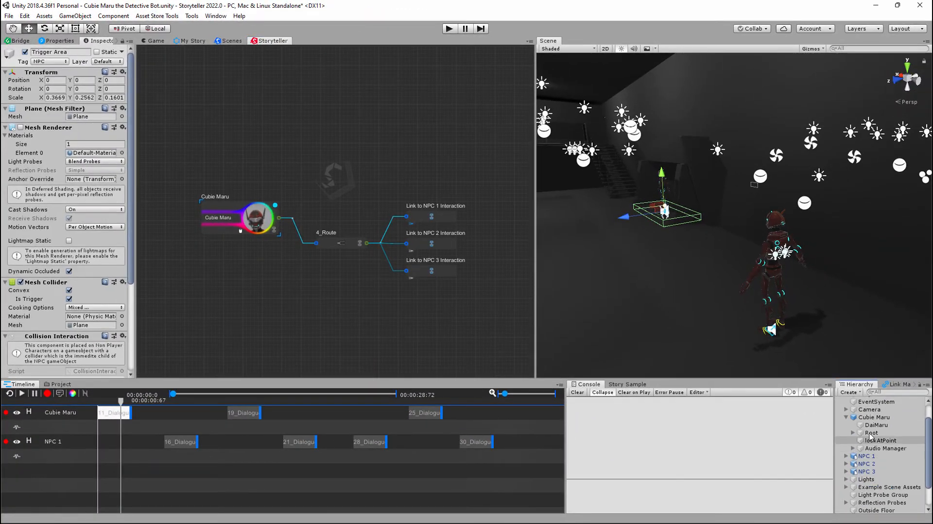
left_click(872, 419)
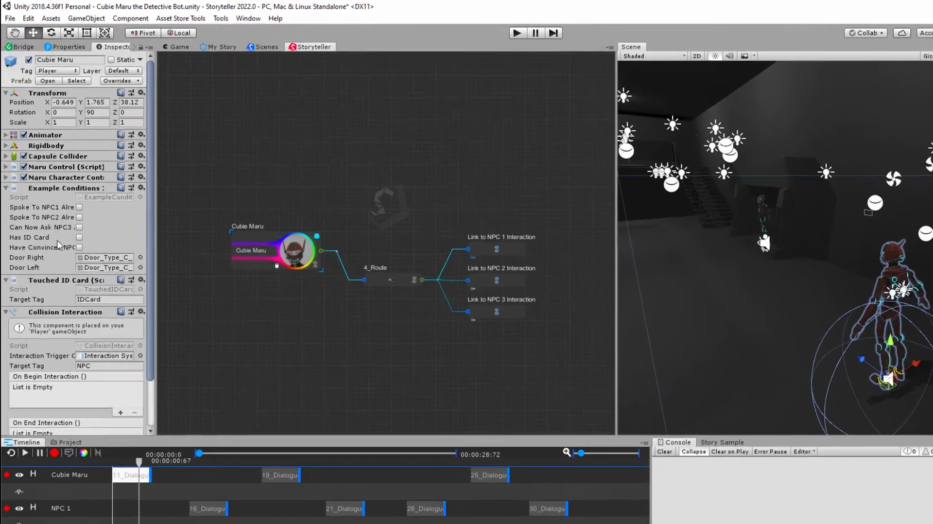
scroll(47, 212, "down", 3)
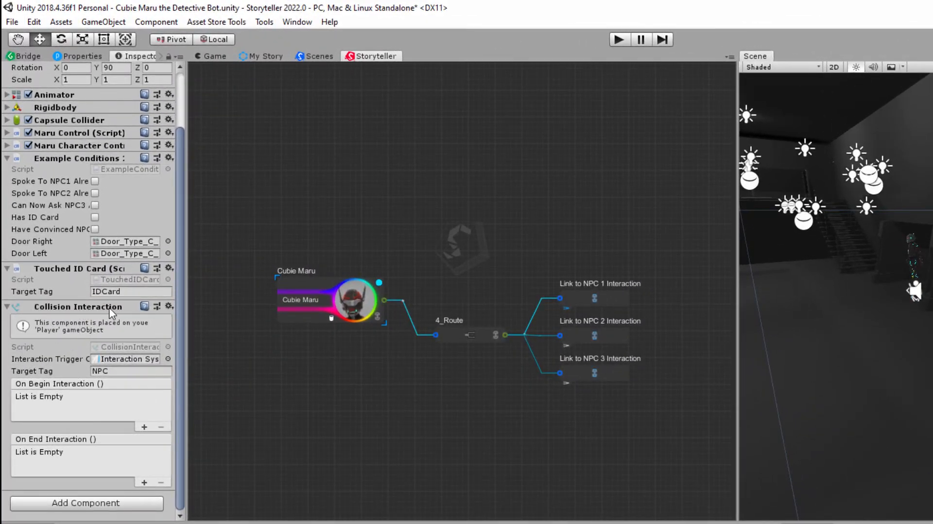
left_click_drag(187, 311, 304, 313)
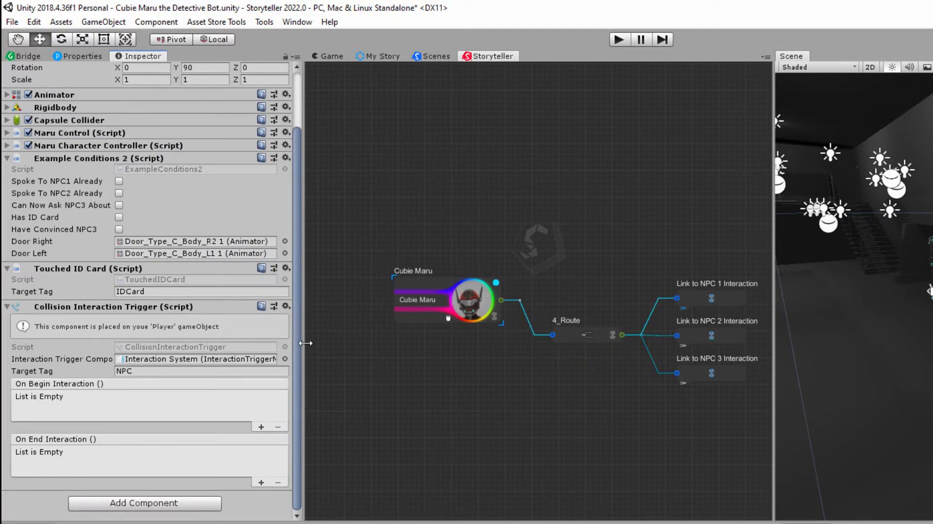
left_click_drag(305, 343, 198, 343)
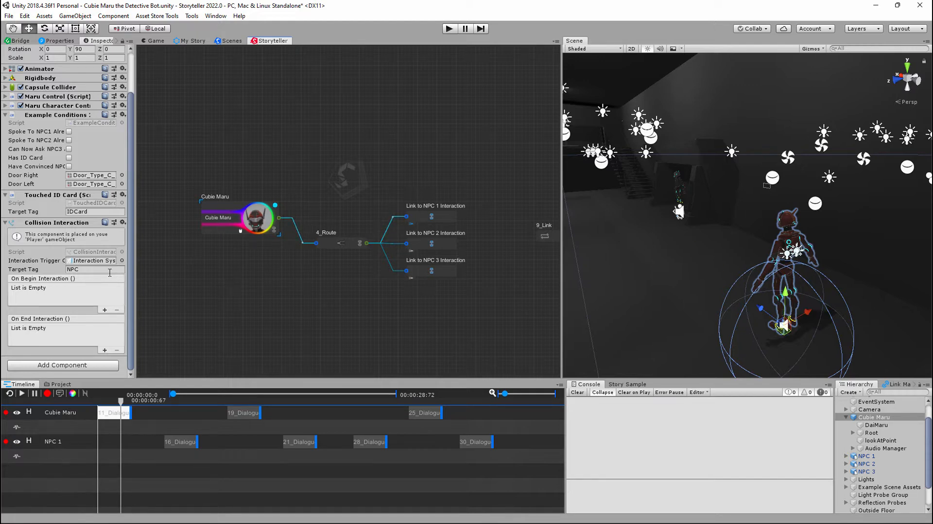
left_click(92, 271)
left_click(107, 271)
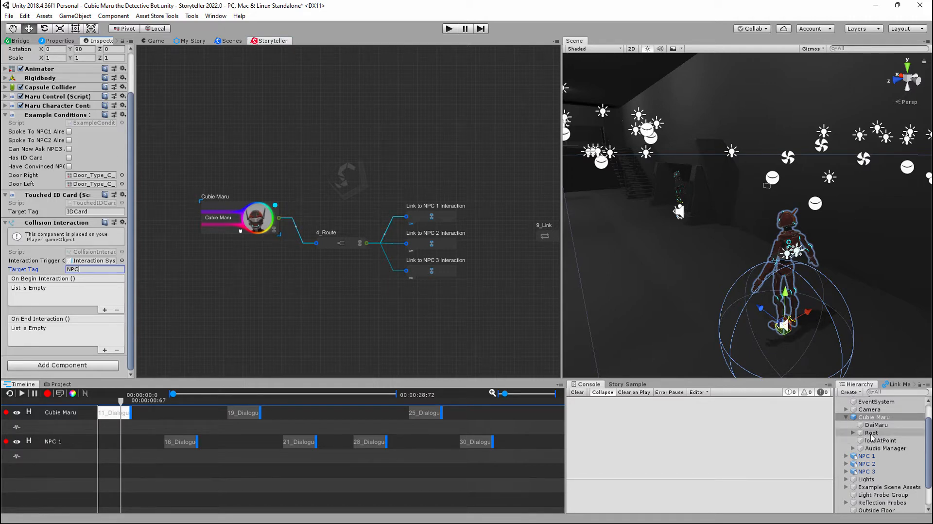
- Collapse Cubie Maru, select NPC 1 to examine its Interactable Character component, and show the Bridge's interaction components
left_click(846, 418)
left_click(850, 425)
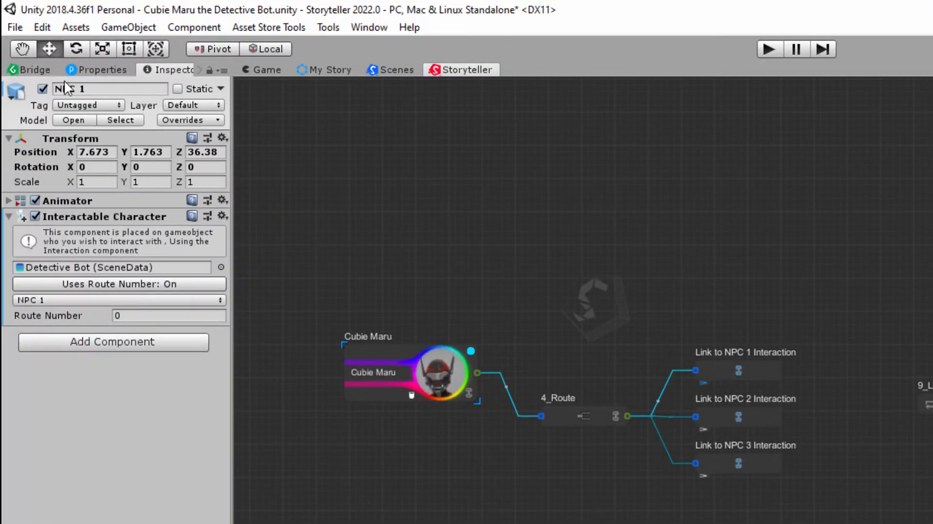
left_click(27, 71)
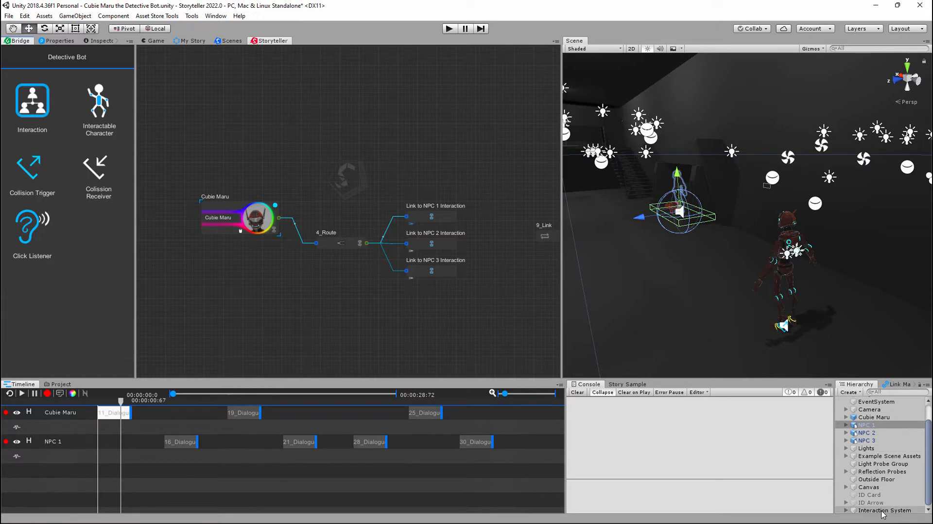
- Select the Interaction System object and examine its Interaction and Interaction Trigger components in the Inspector
left_click(99, 41)
left_click(884, 510)
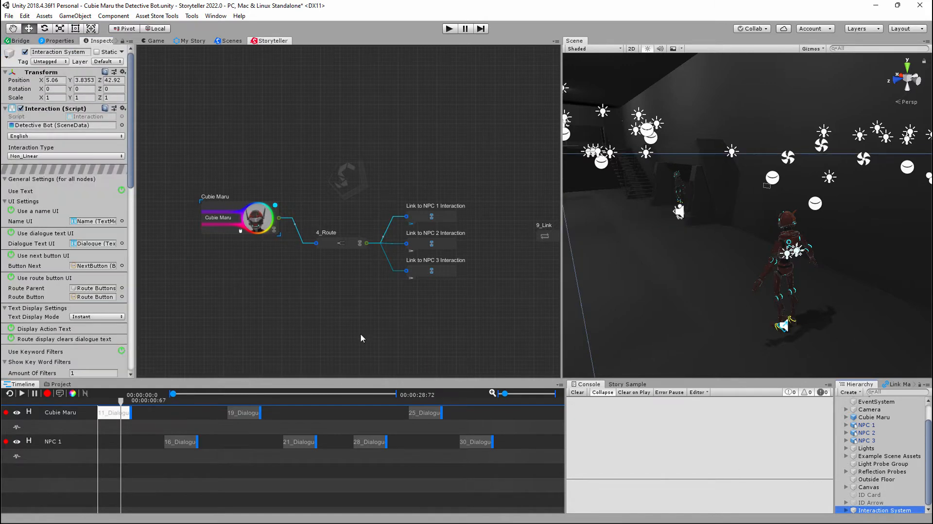
scroll(48, 149, "down", 15)
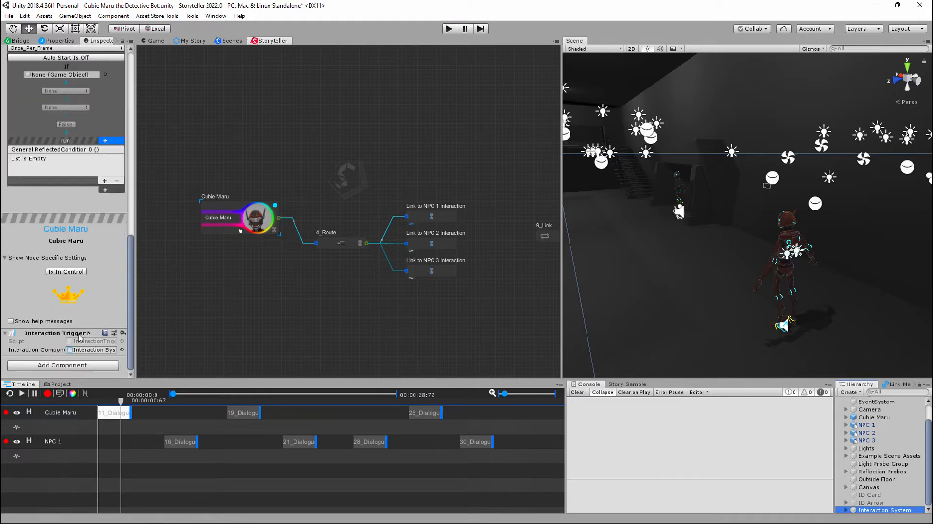
scroll(84, 207, "up", 15)
scroll(876, 422, "up", 2)
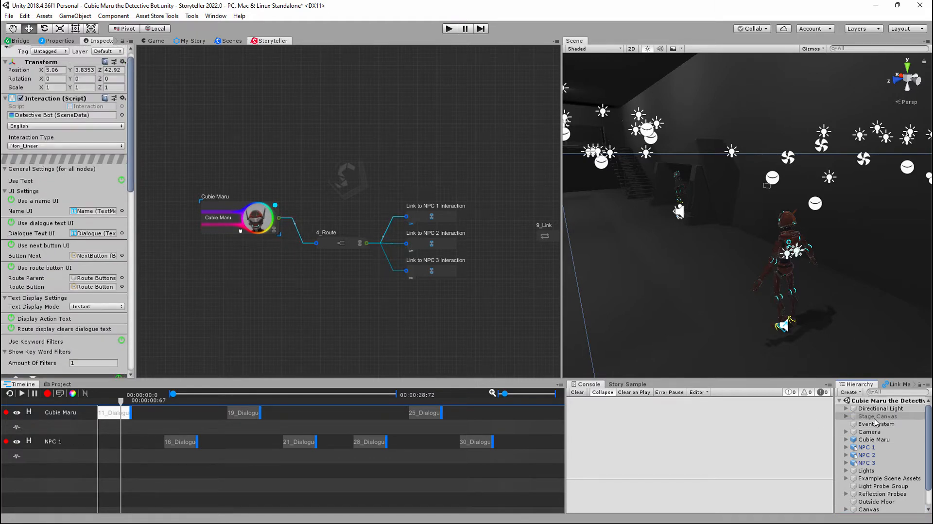
- Review the components on Cubie Maru, NPC 1 and its Trigger Area, finishing with NPC 1 selected and collapsed
left_click(873, 439)
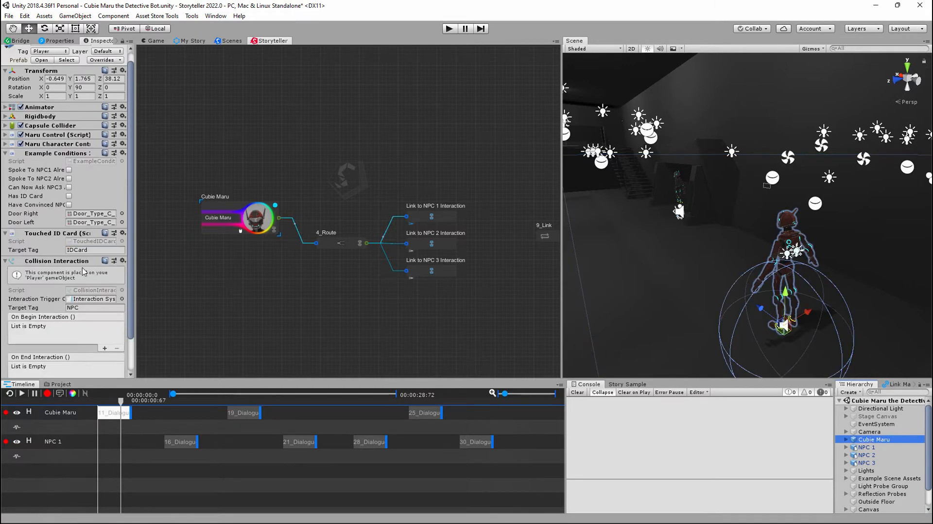
left_click(865, 448)
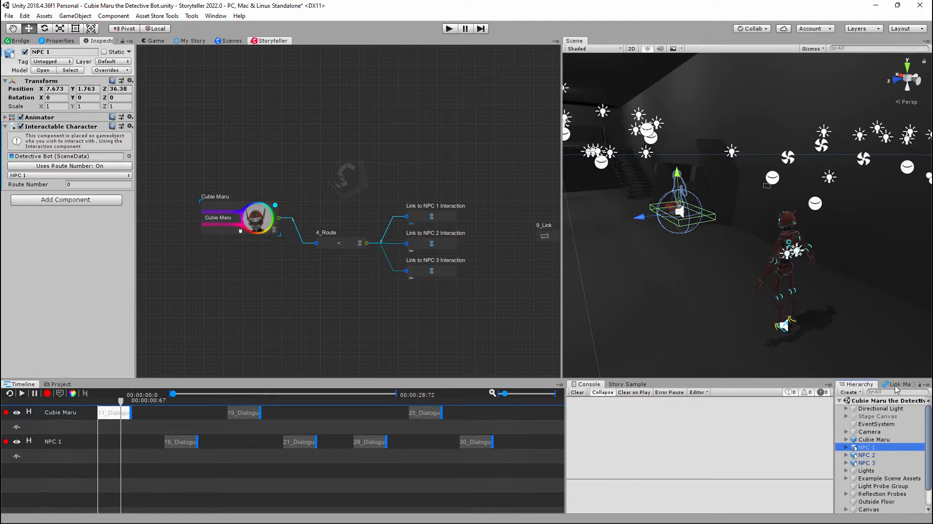
left_click(847, 447)
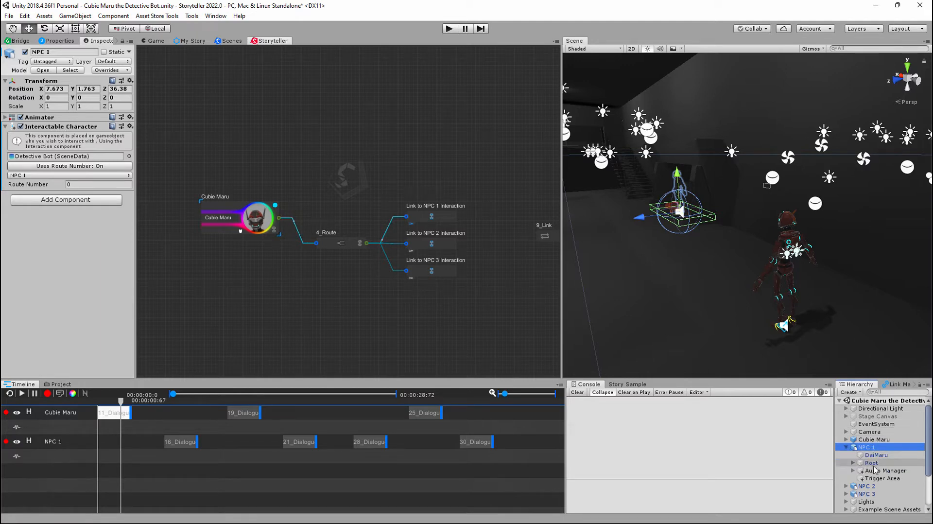
left_click(882, 478)
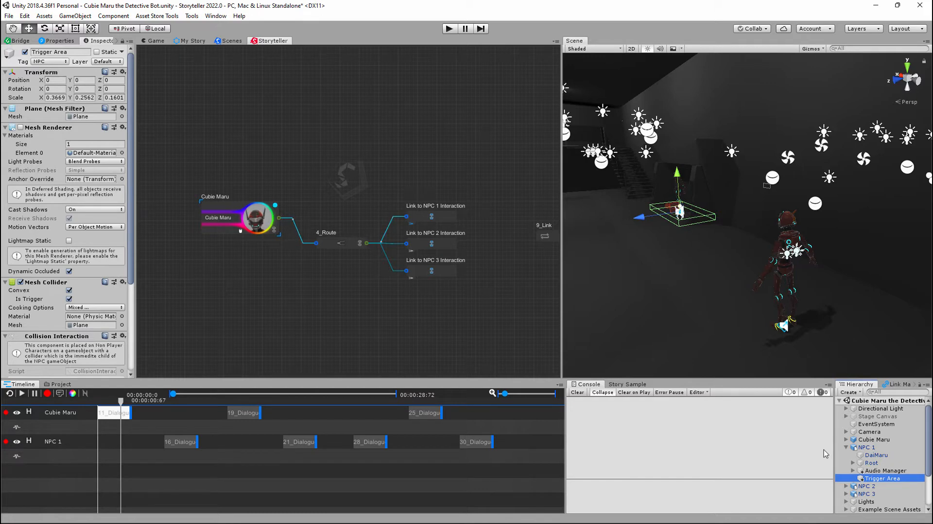
left_click(860, 448)
left_click(847, 448)
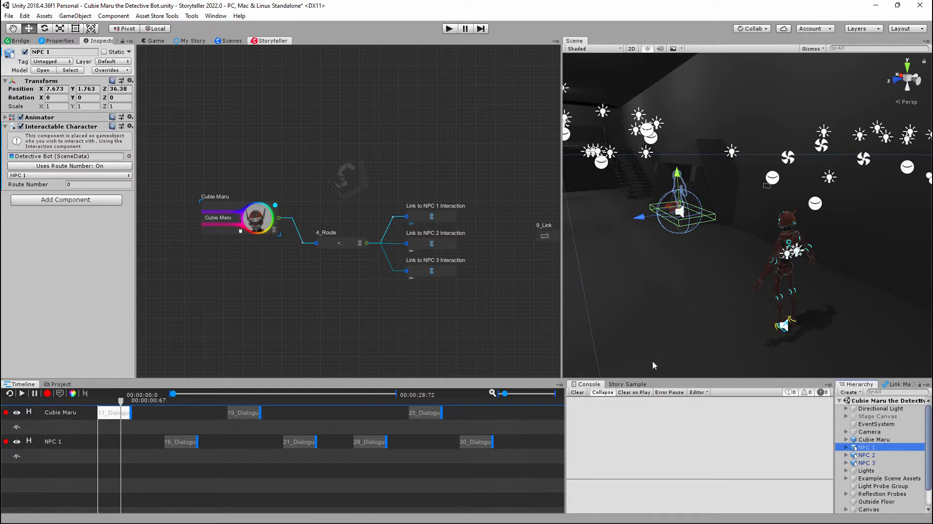
- Dock the Game view beside the Scene view and run the scene in play mode
left_click(477, 311)
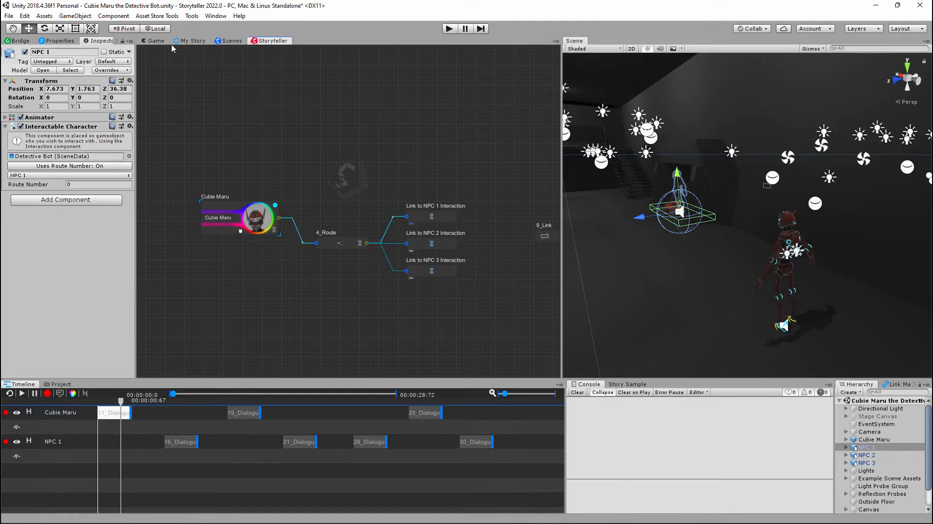
left_click_drag(154, 40, 619, 127)
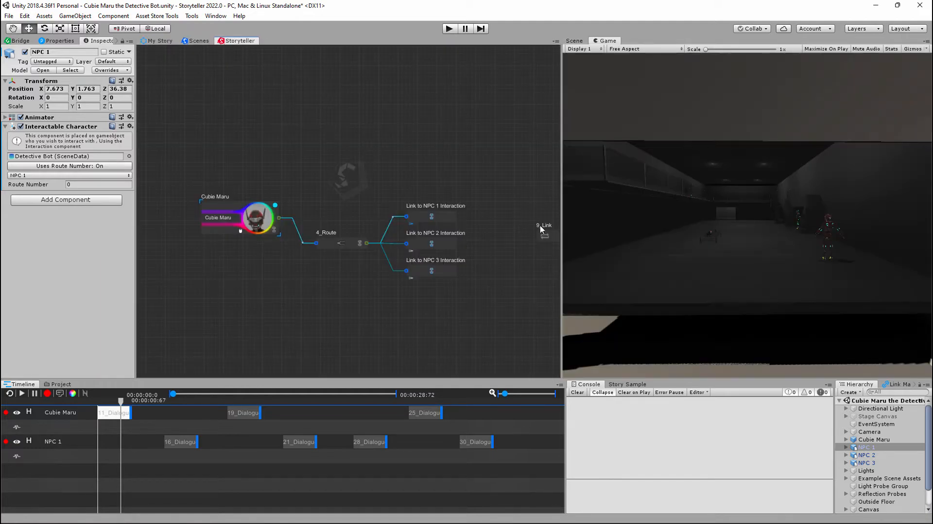
left_click(450, 29)
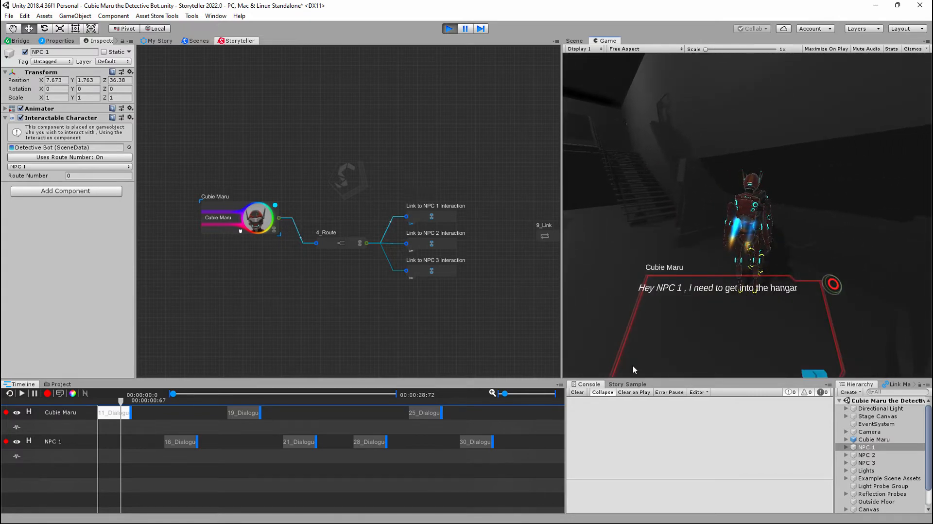
- Load the Cubie Maru and NPC 1 conversation into Story Sample, read it, move the playhead near the timeline start, and stop play mode
left_click(639, 385)
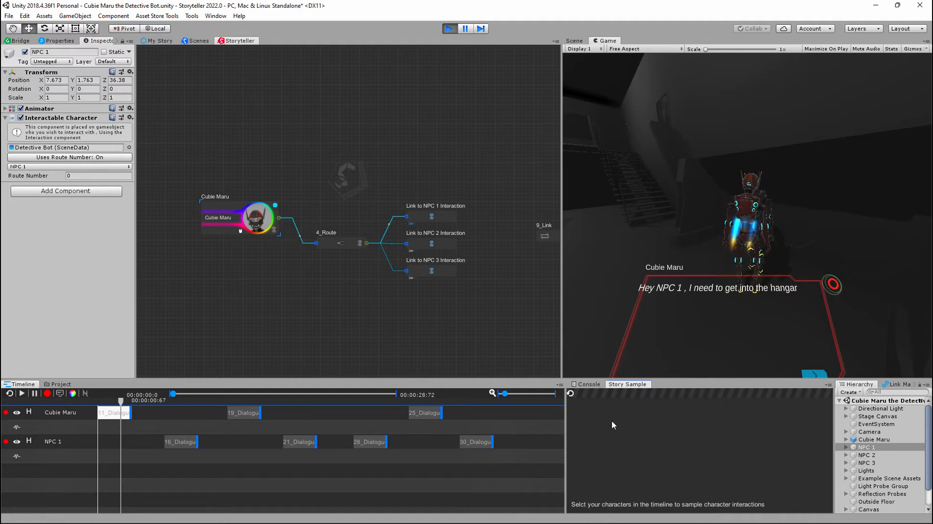
left_click(570, 394)
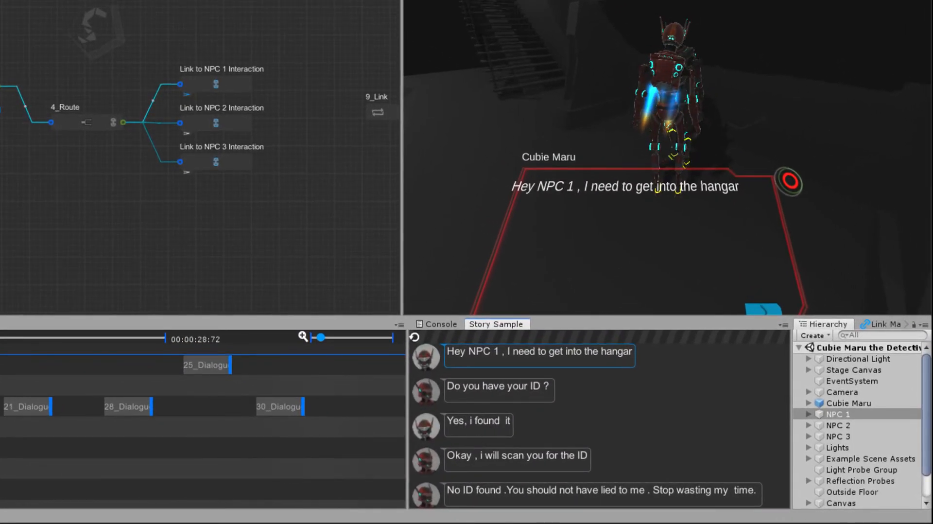
scroll(601, 426, "down", 1)
mouse_move(1, 372)
left_mouse_down()
mouse_move(228, 381)
mouse_move(1, 376)
left_mouse_up()
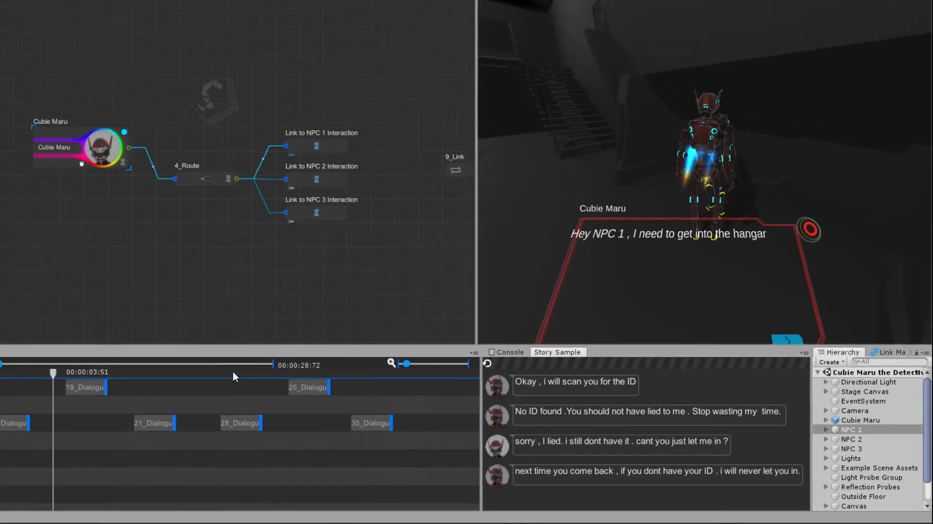
left_click_drag(220, 399, 105, 403)
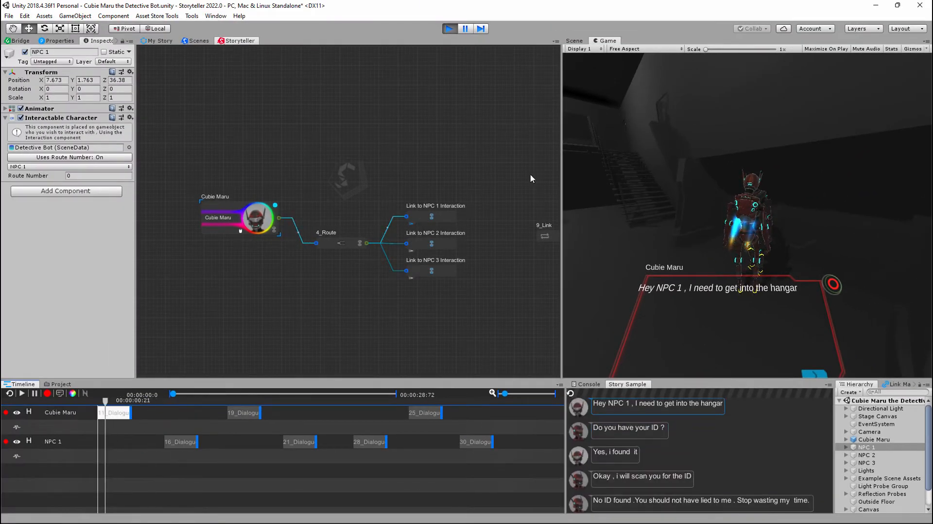
left_click(450, 29)
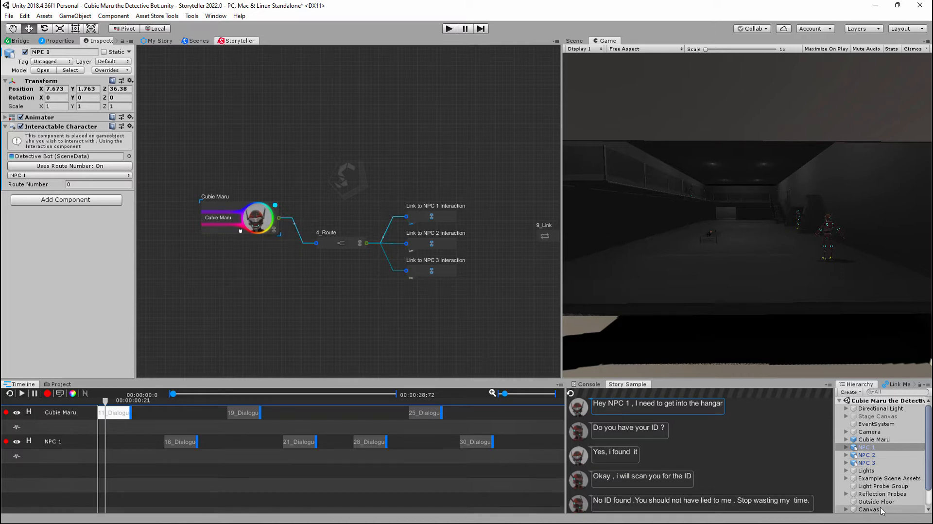
- Toggle Uses Route Number off and back on for NPC 1, and pick NPC 1 again as its Interactable Character
scroll(880, 510, "down", 2)
scroll(881, 510, "up", 3)
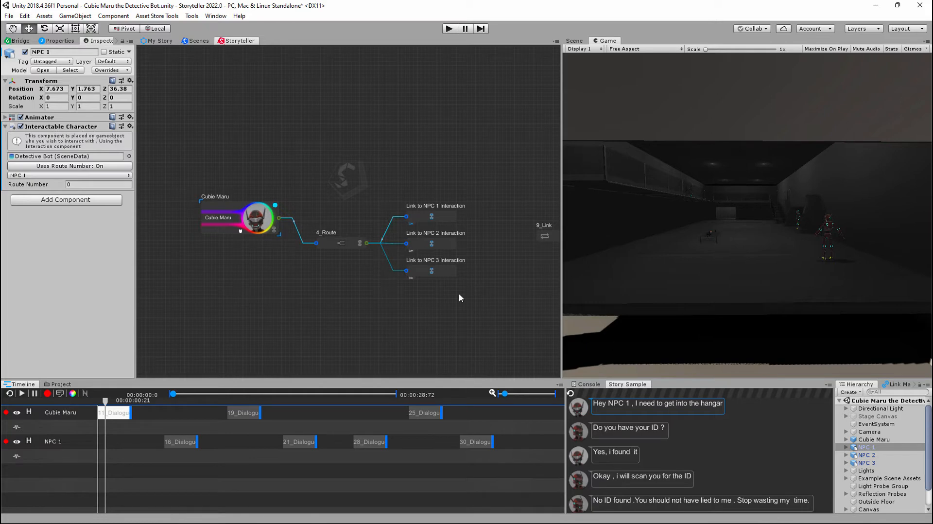
scroll(503, 261, "up", 3)
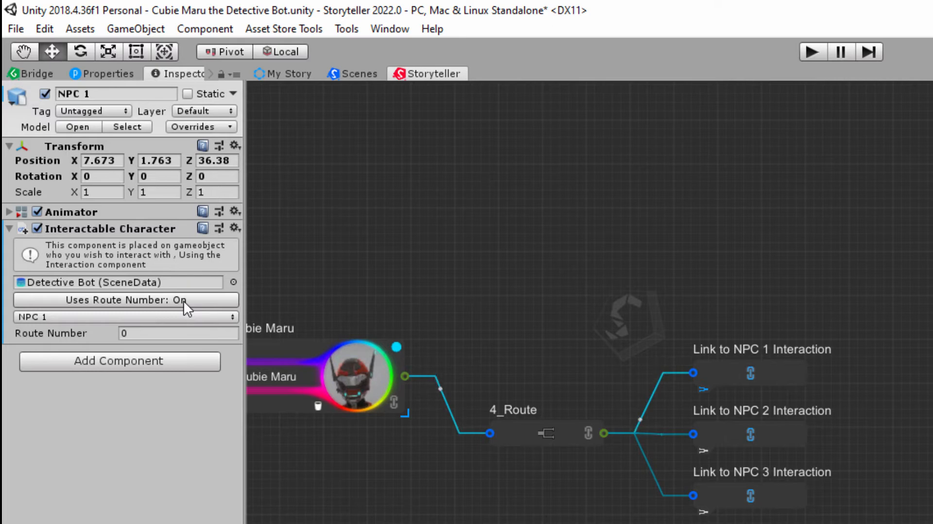
left_click(183, 300)
left_click(183, 301)
left_click(81, 316)
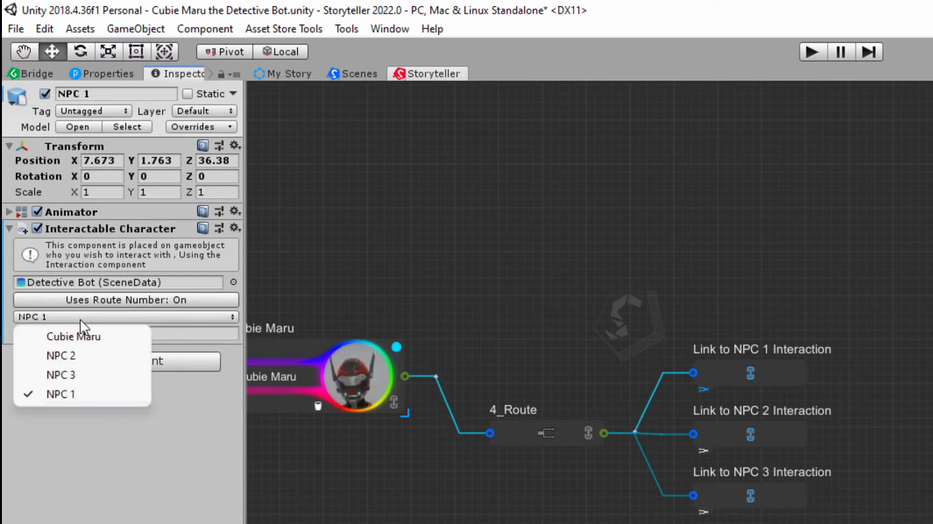
left_click(63, 392)
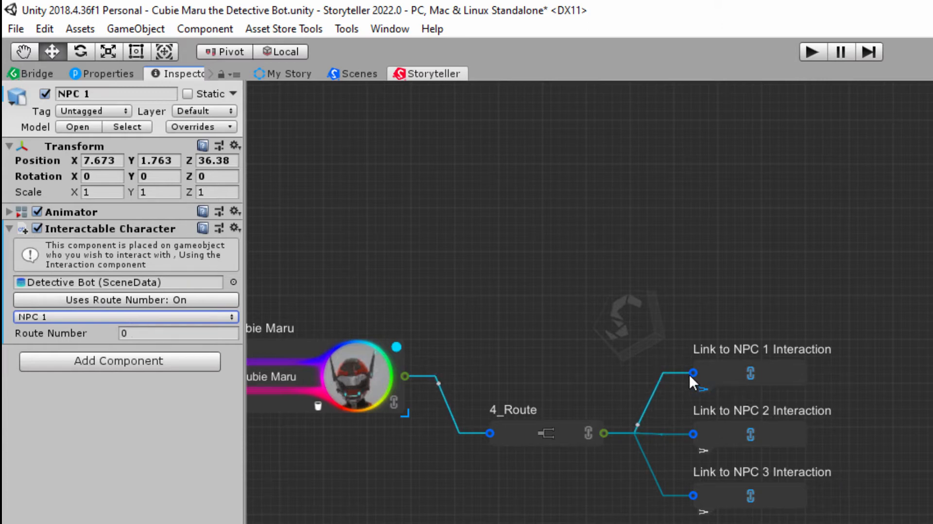
- Shift the Cubie Maru and 4_Route nodes slightly, and mark out the three Link to NPC Interaction nodes with a selection box
mouse_move(632, 298)
left_mouse_down()
mouse_move(787, 458)
mouse_move(868, 523)
left_mouse_up()
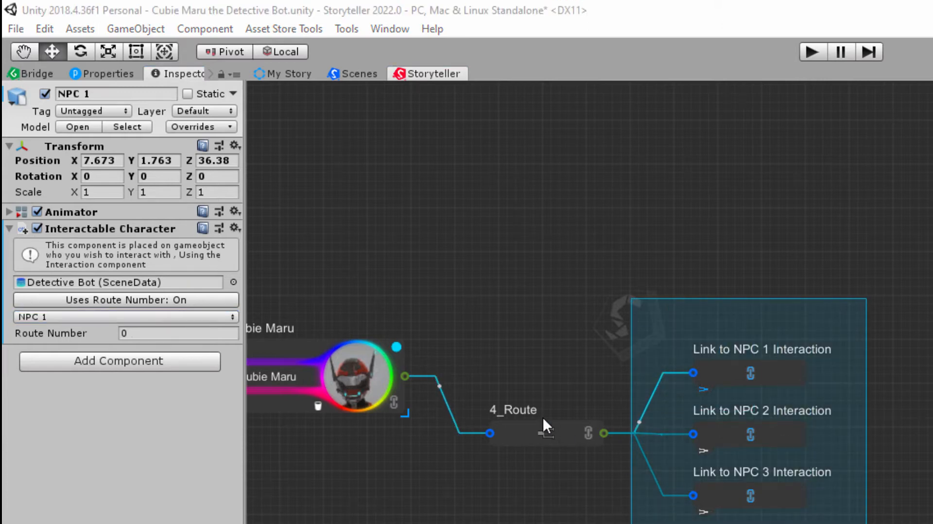
left_click_drag(316, 346, 293, 358)
mouse_move(506, 434)
left_mouse_down()
mouse_move(536, 397)
mouse_move(517, 438)
left_mouse_up()
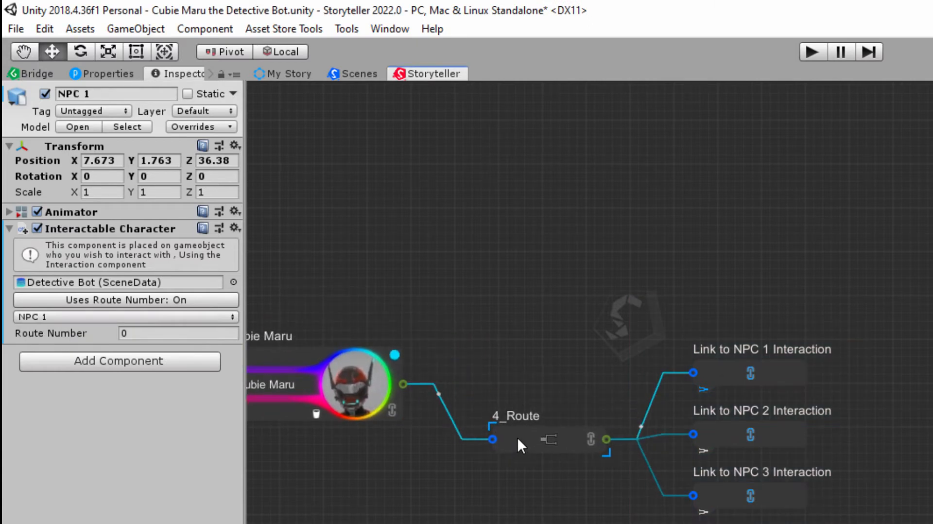
mouse_move(683, 313)
left_mouse_down()
mouse_move(680, 373)
mouse_move(876, 523)
mouse_move(874, 509)
mouse_move(855, 520)
left_mouse_up()
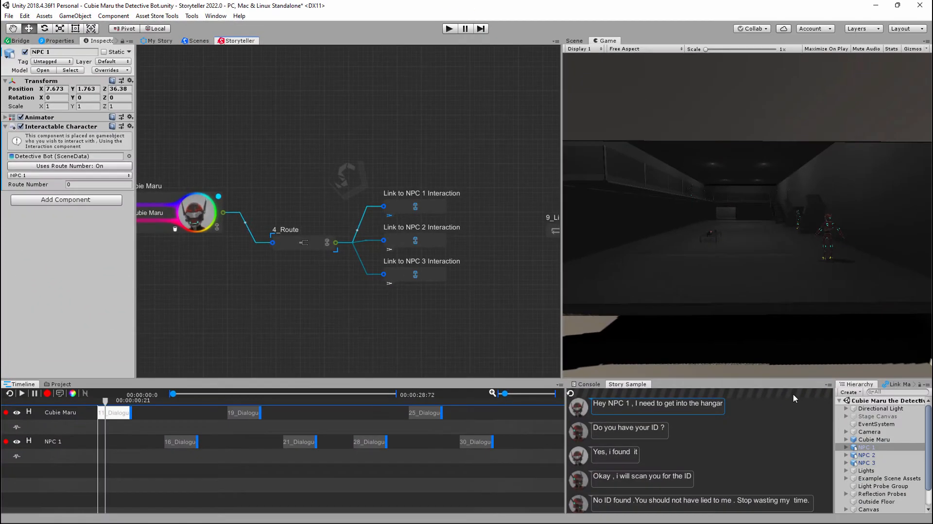
- Compare the Route Number values in the Interactable Character components of NPC 1, NPC 2 and NPC 3
left_click(868, 447)
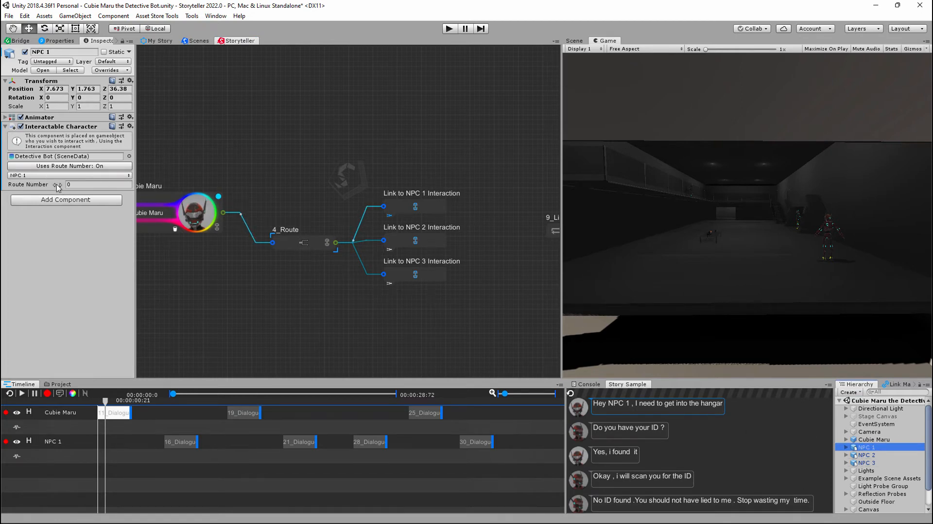
left_click(891, 455)
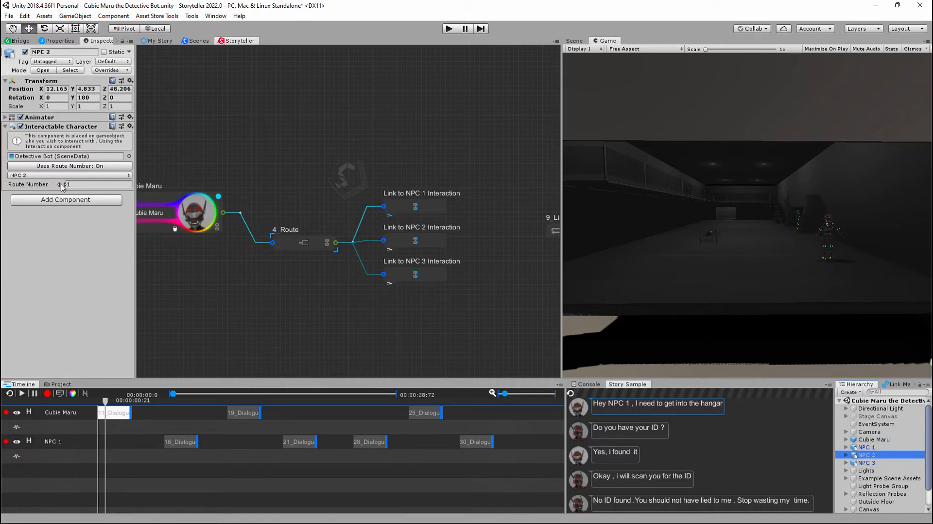
left_click(868, 463)
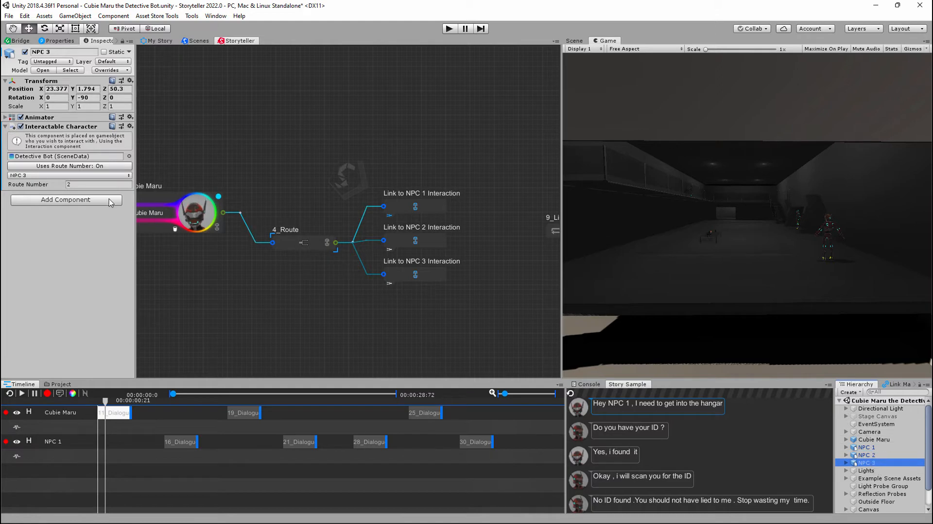
- Auto-arrange the nodes on the Storyteller canvas
right_click(236, 71)
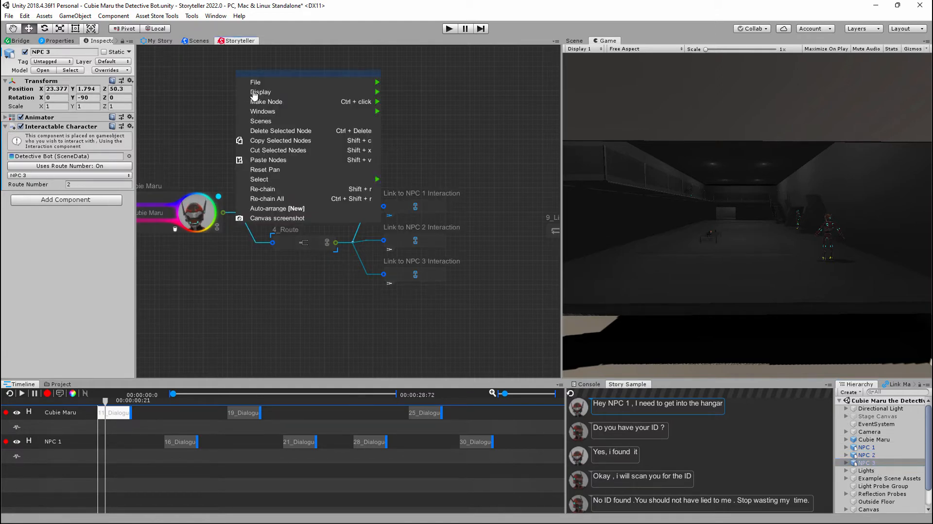
left_click(306, 211)
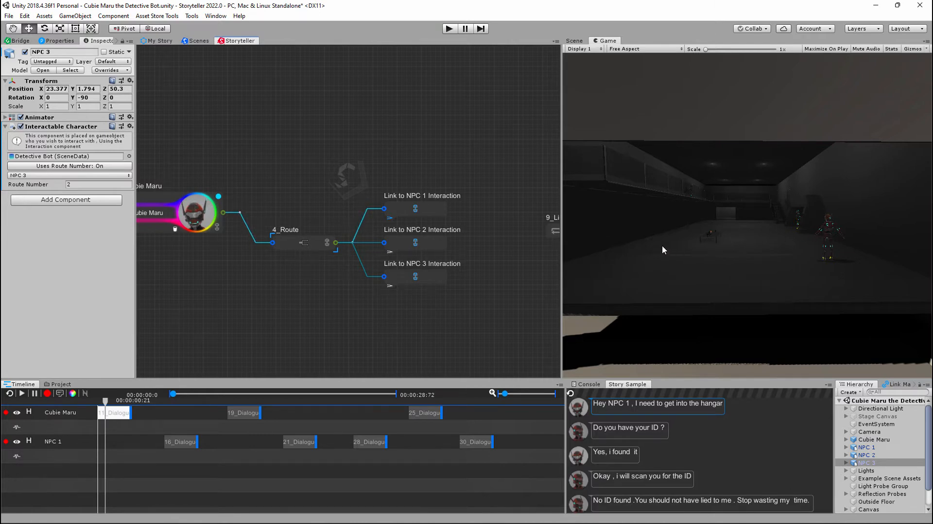
- Examine the Interaction System's general conditions, and select the Link to NPC 1 Interaction node to display its node-specific conditions
scroll(875, 471, "down", 3)
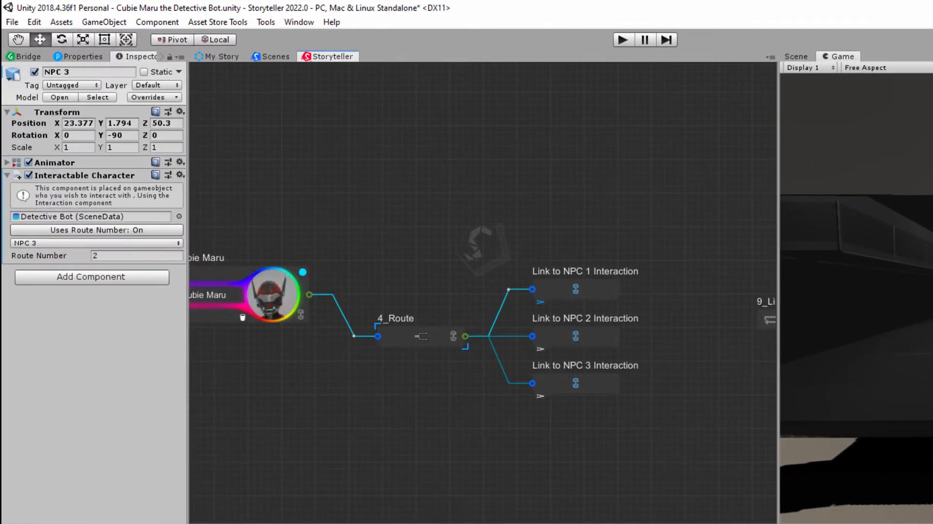
left_click(719, 523)
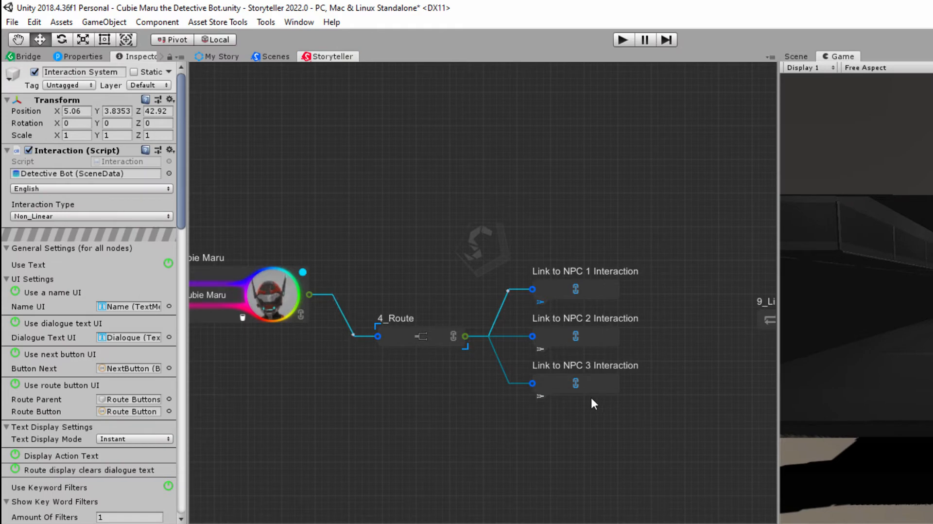
scroll(112, 262, "down", 10)
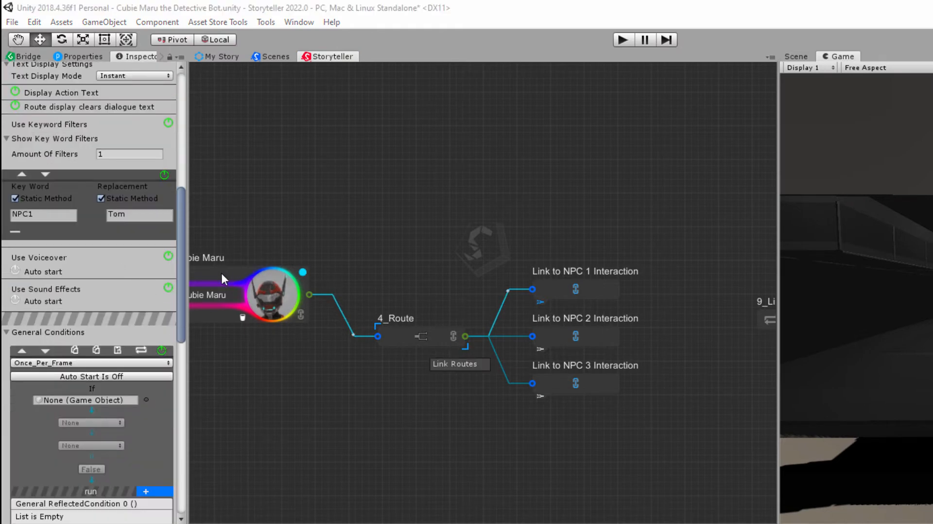
scroll(102, 272, "down", 8)
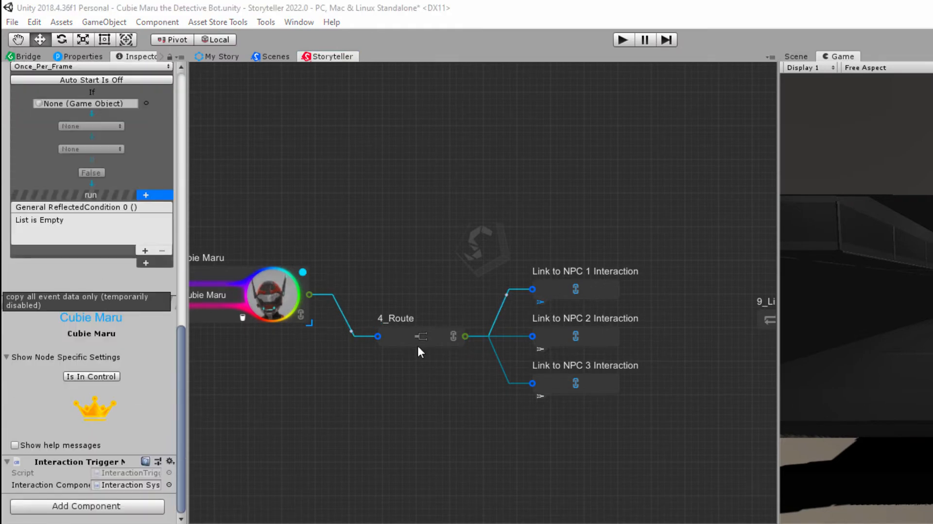
left_click(398, 333)
left_click(588, 279)
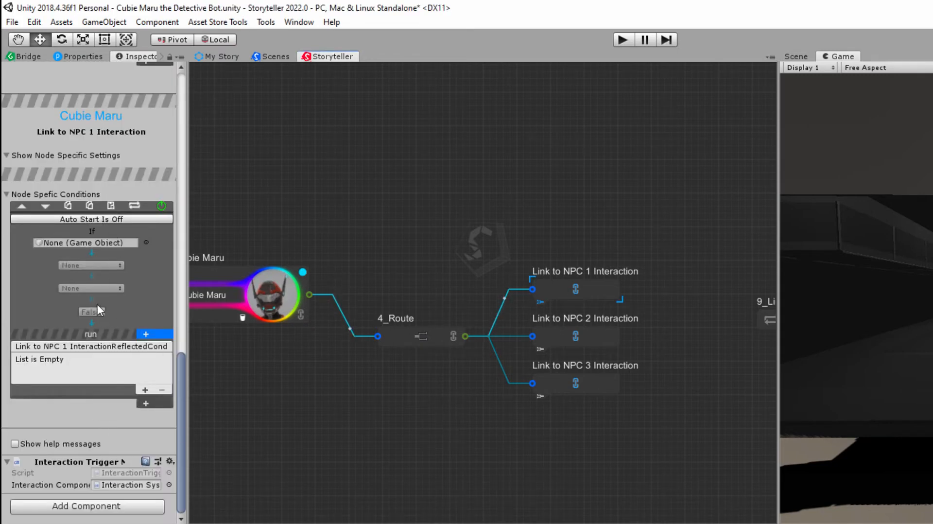
- Compare the node-specific conditions of the Link to NPC Interaction nodes with those of the 4_Route node
scroll(106, 311, "up", 7)
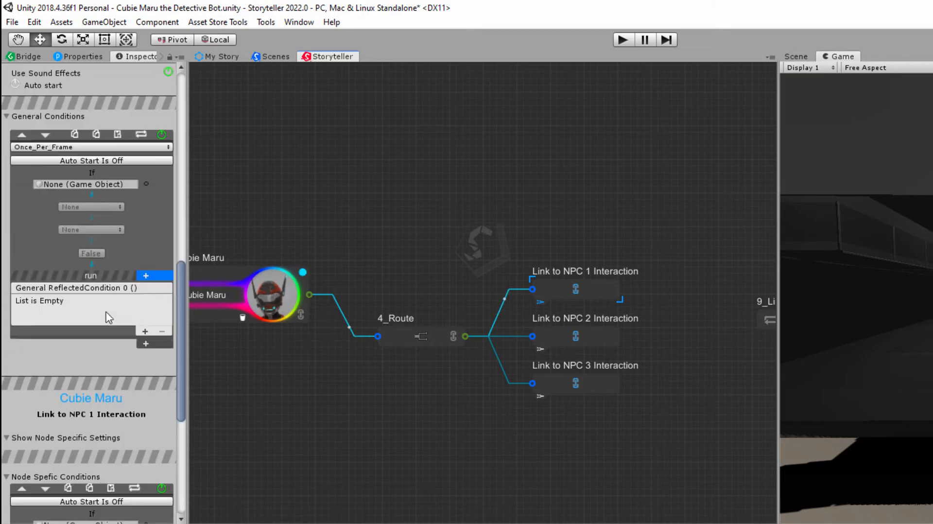
scroll(106, 311, "down", 7)
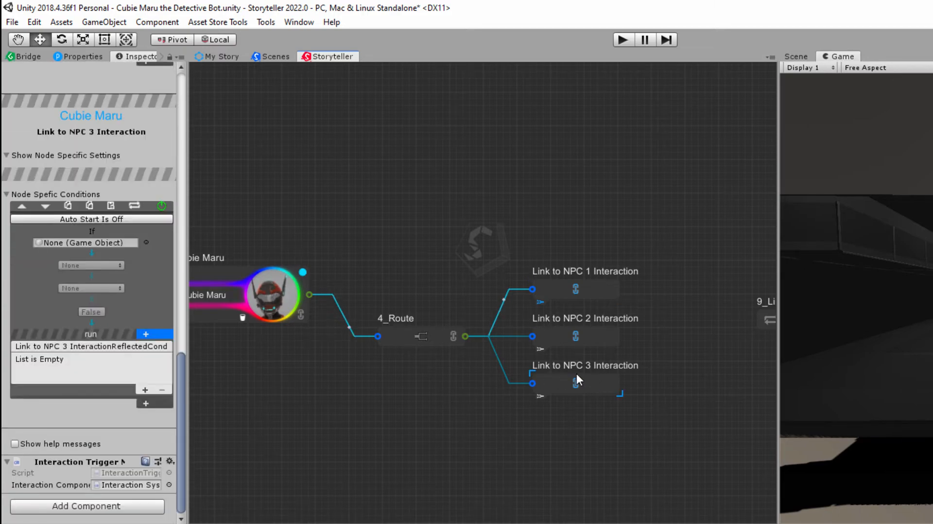
left_click(395, 331)
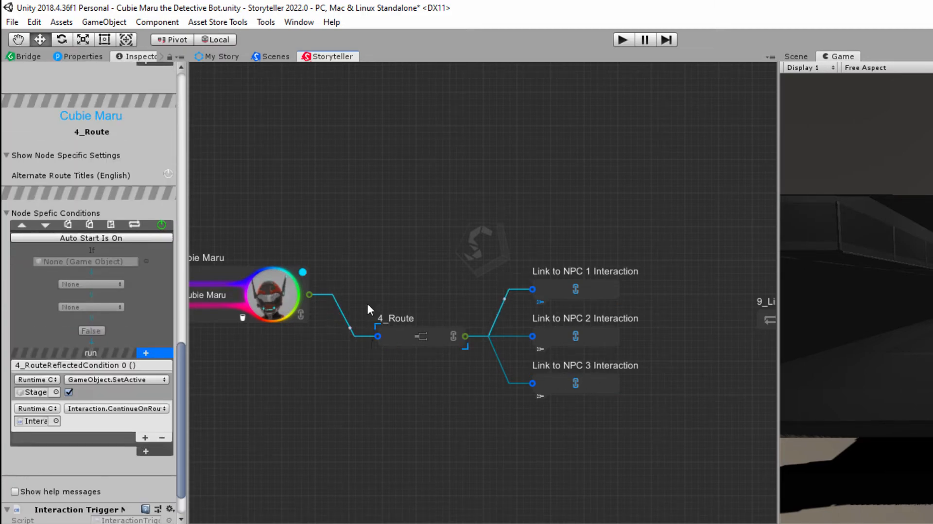
- Shift the Cubie Maru node slightly and examine the Interaction System's general conditions while that node is selected
mouse_move(233, 270)
left_mouse_down()
mouse_move(275, 262)
mouse_move(239, 273)
left_mouse_up()
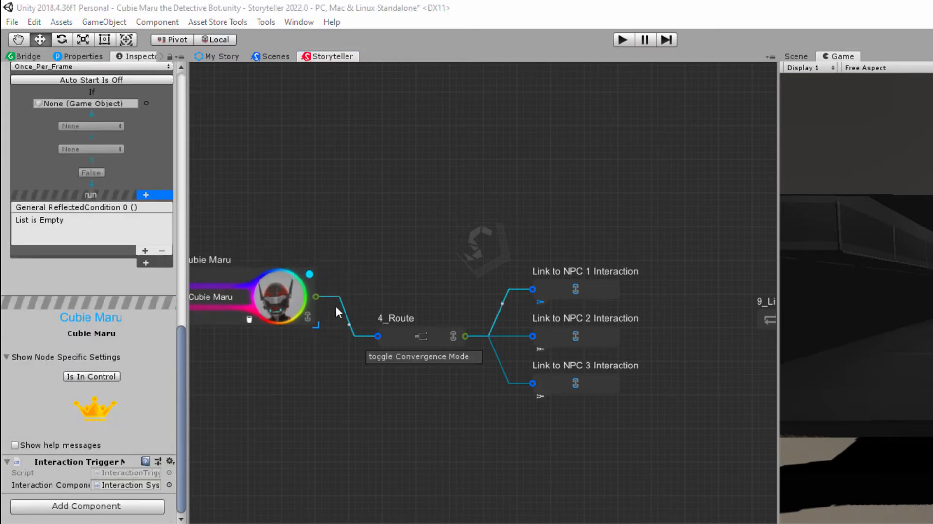
scroll(145, 355, "up", 5)
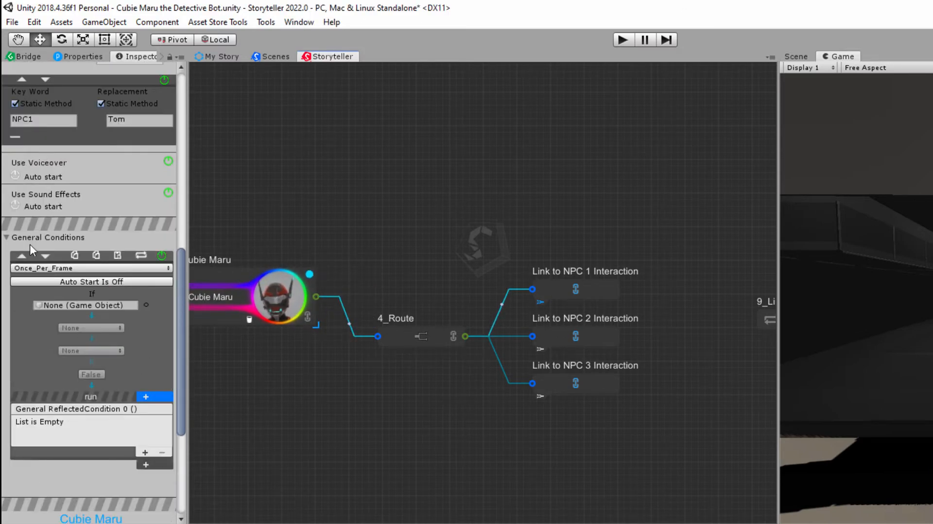
scroll(65, 288, "down", 5)
scroll(69, 291, "up", 8)
scroll(69, 293, "down", 3)
scroll(69, 293, "down", 3)
scroll(89, 322, "up", 5)
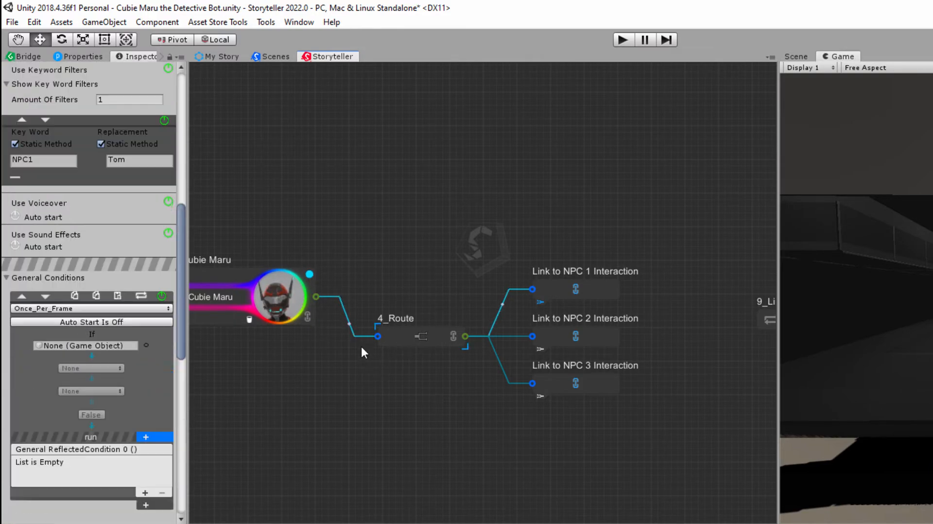
- Display the node-specific conditions of the 4_Route node and mark the node out with a selection box
left_click(387, 336)
scroll(51, 232, "down", 4)
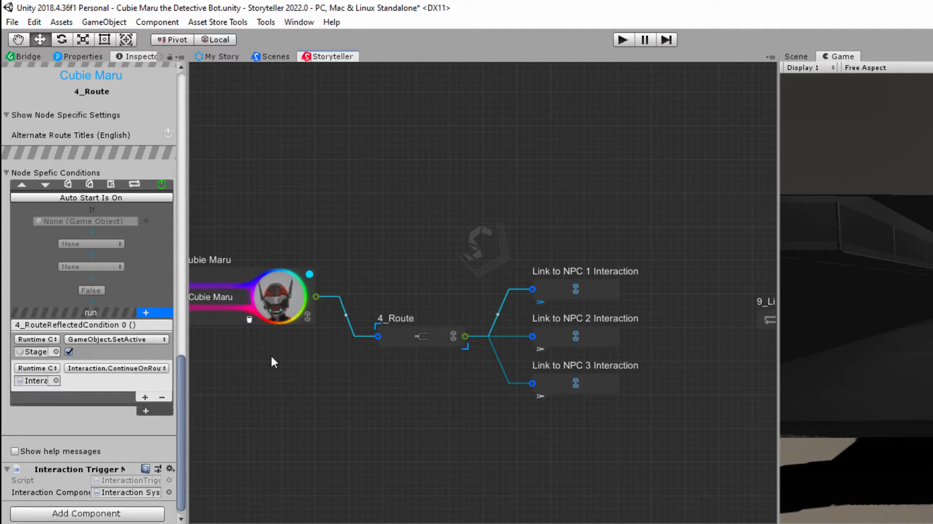
left_click_drag(368, 285, 482, 370)
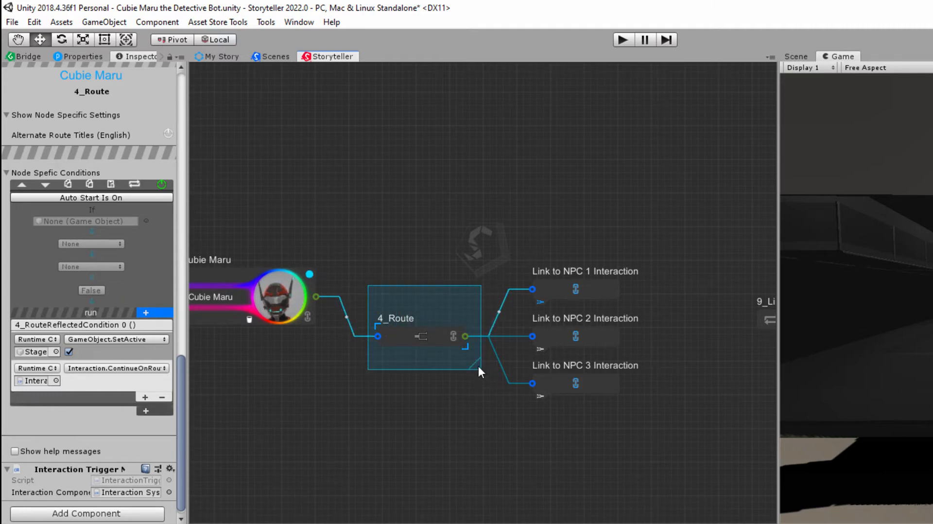
left_click(436, 264)
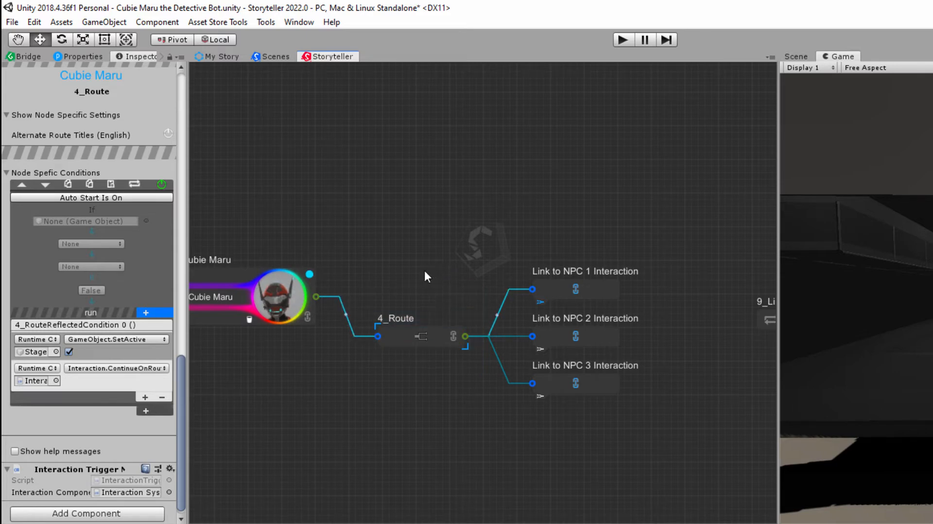
- Compare the Interaction System's general conditions with the 4_Route node's own conditions
scroll(117, 270, "up", 13)
scroll(102, 344, "down", 2)
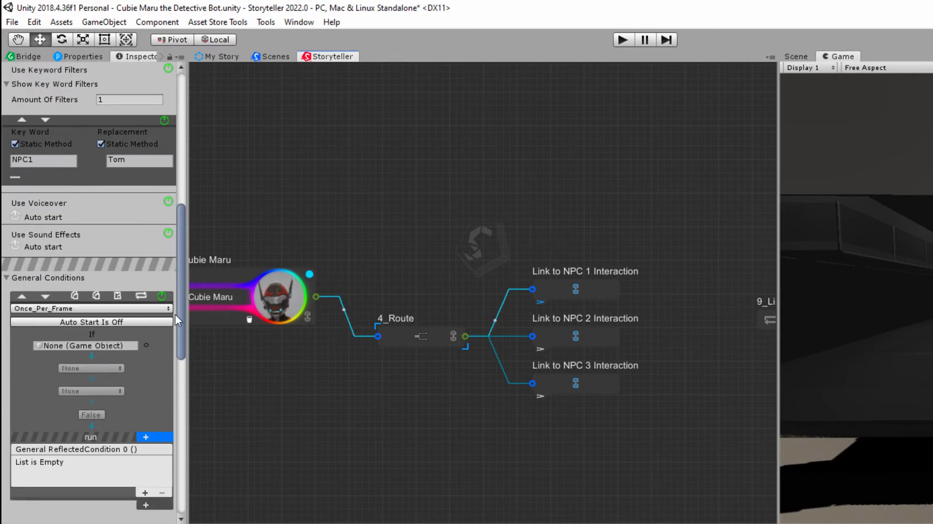
scroll(171, 289, "up", 8)
scroll(102, 303, "down", 11)
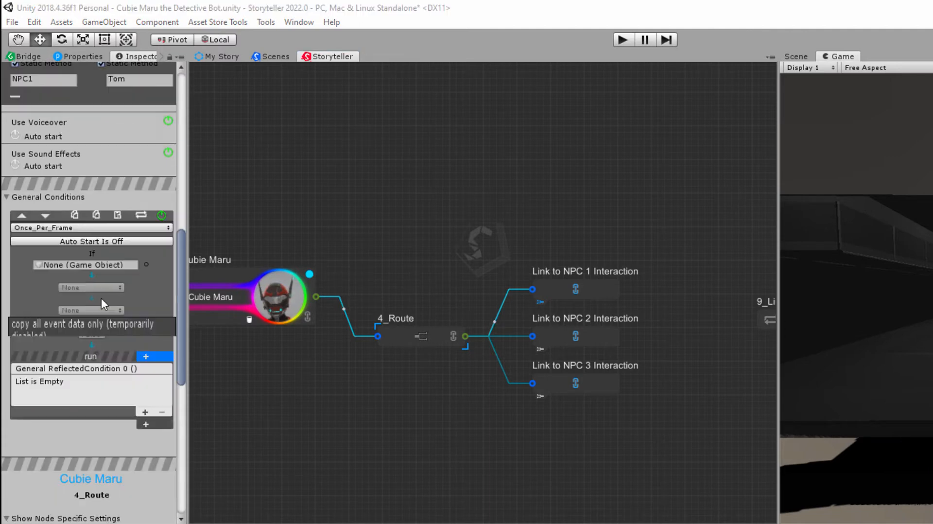
scroll(103, 304, "down", 10)
scroll(101, 362, "down", 7)
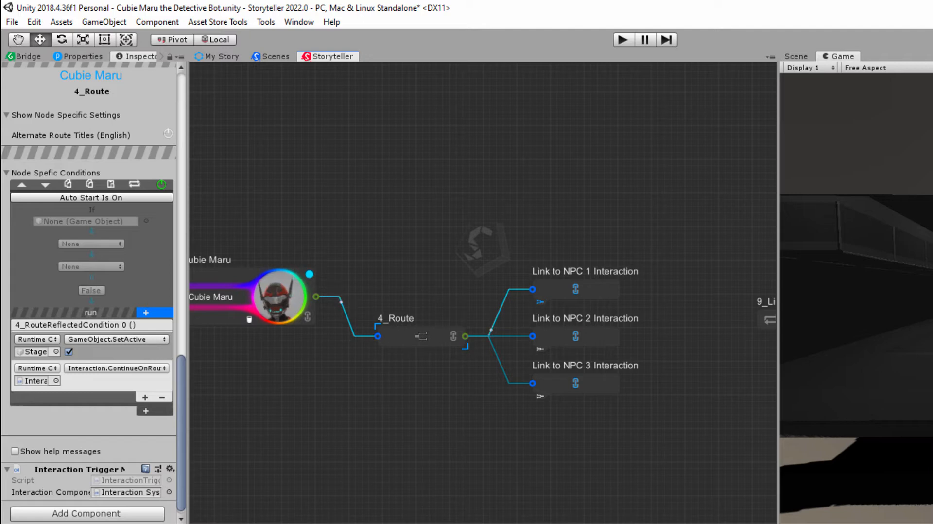
- Inspect the Interaction functions available to the 4_Route condition's ContinueOnRoute event, and leave the selection as it is
left_click(156, 369)
mouse_move(154, 434)
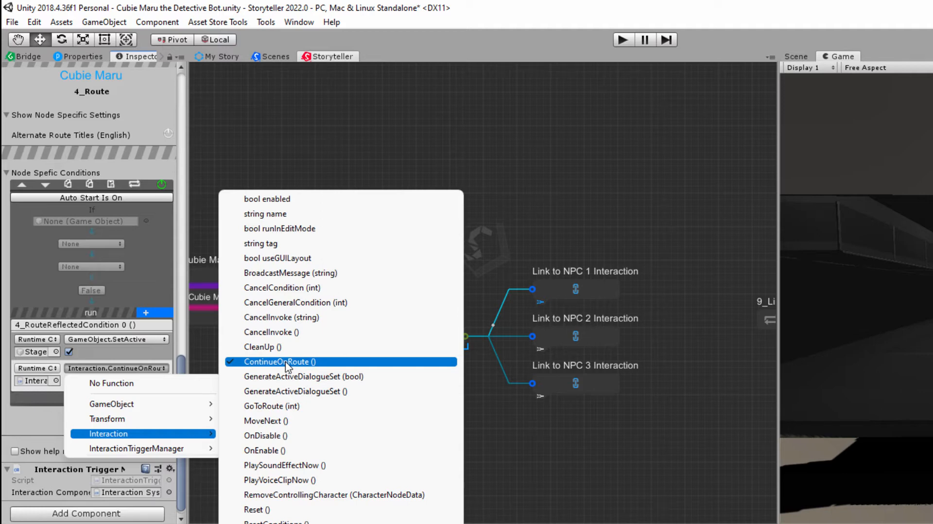
left_click(569, 435)
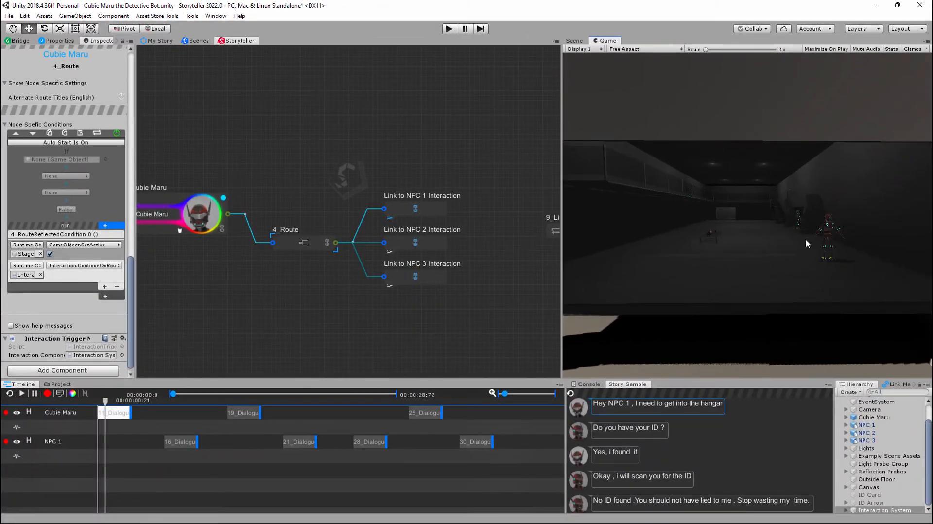
- Switch the active route of 4_Route to Link to NPC 2 Interaction and back to Link to NPC 1 Interaction
left_click(391, 254)
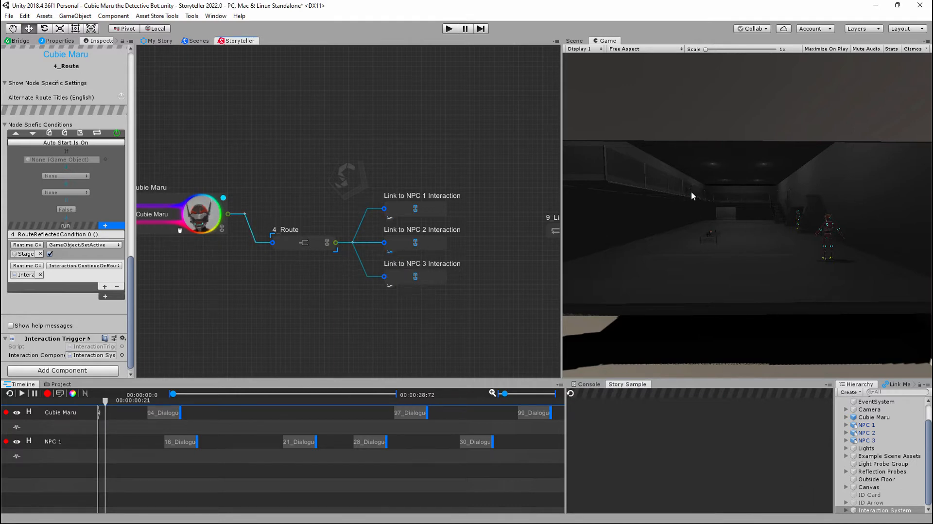
left_click(391, 219)
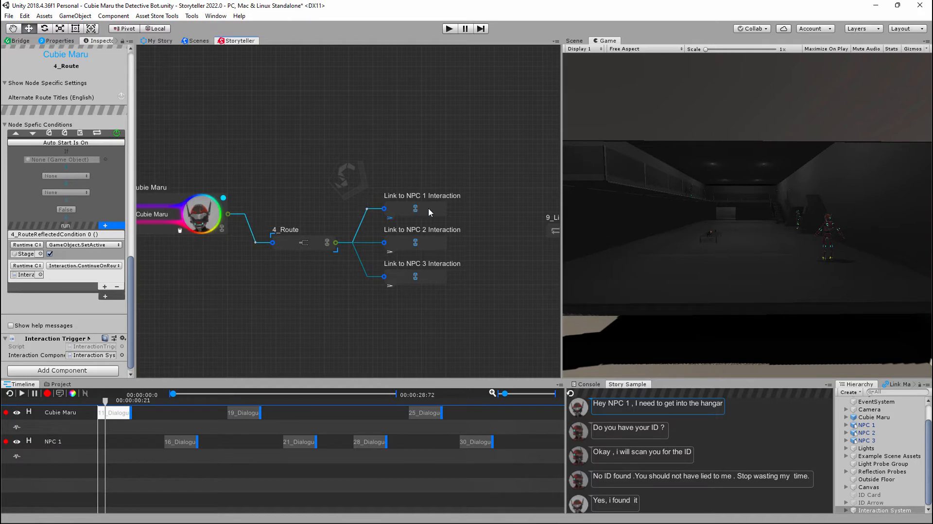
- Shift the three Link to NPC Interaction nodes slightly on the Storyteller canvas
mouse_move(427, 208)
left_mouse_down()
mouse_move(434, 200)
mouse_move(428, 208)
left_mouse_up()
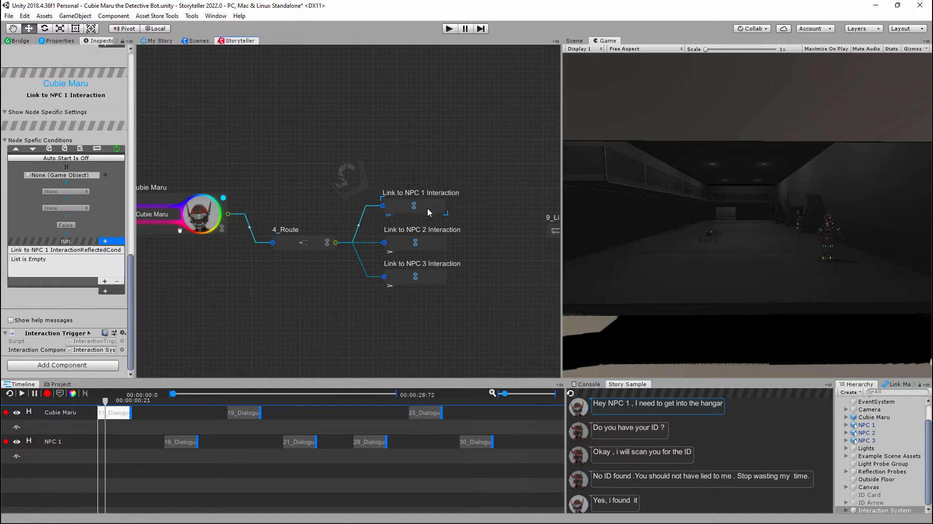
left_click(431, 240)
left_click_drag(429, 275, 427, 279)
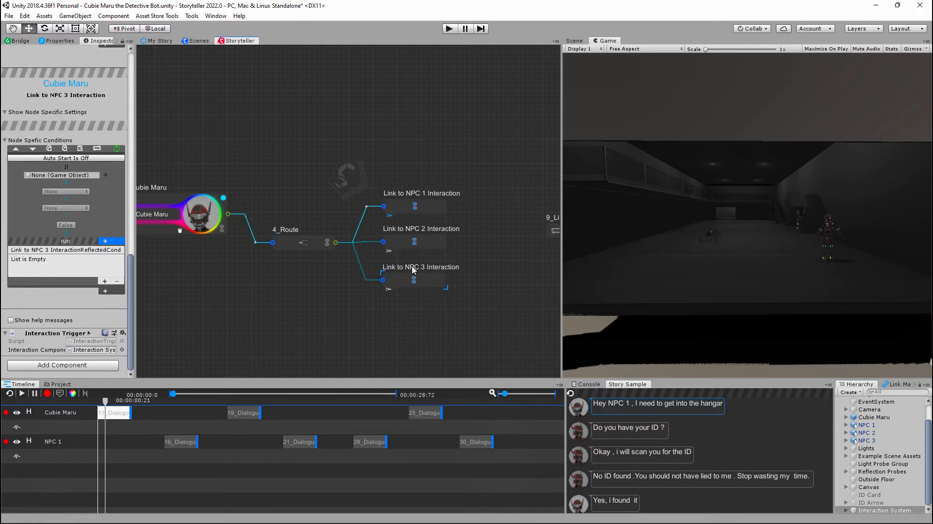
- Review the 4_Route node's conditions and locate the Stage Canvas object used by its GameObject.SetActive event in the scene hierarchy
left_click(290, 243)
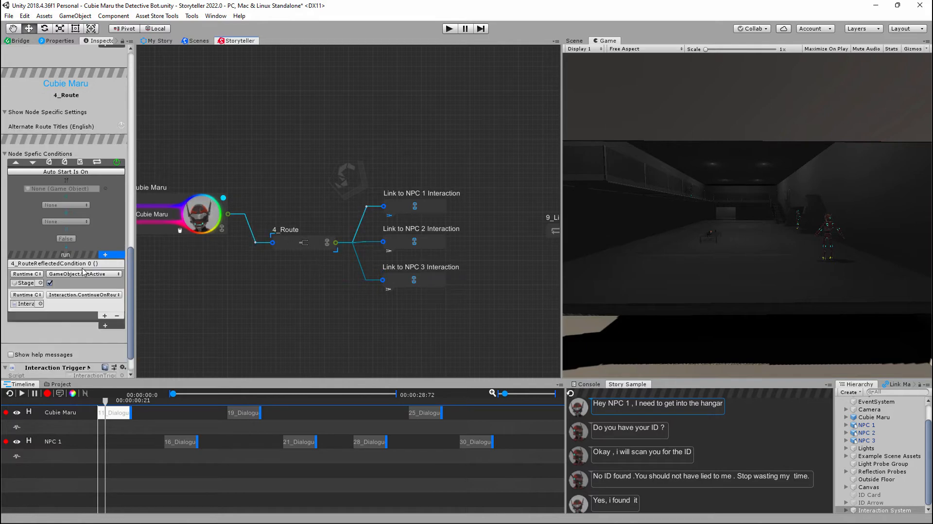
scroll(81, 278, "down", 2)
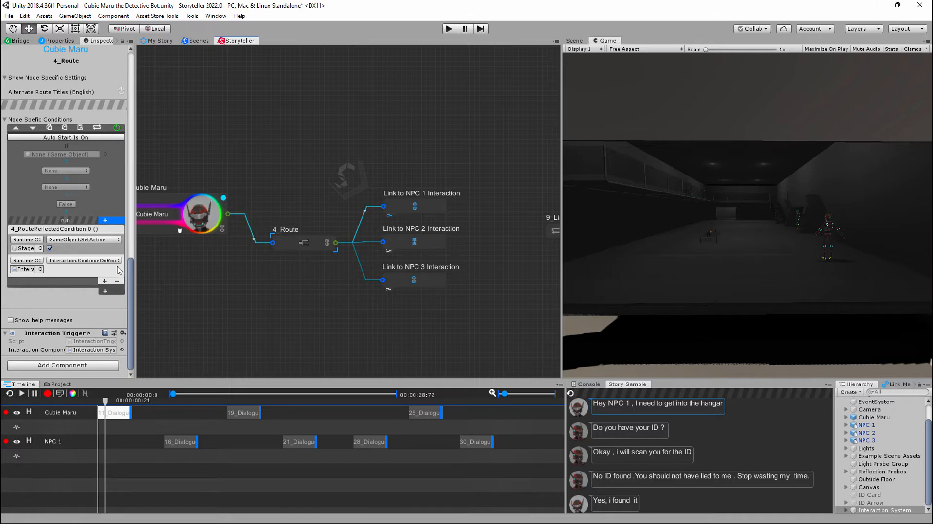
left_click_drag(255, 215, 350, 269)
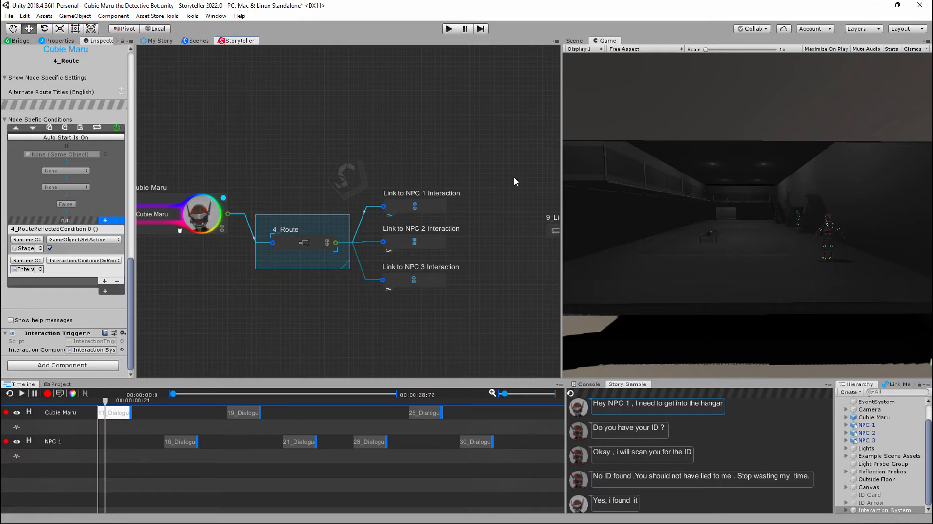
left_click(488, 234)
middle_click_drag(509, 263, 422, 267)
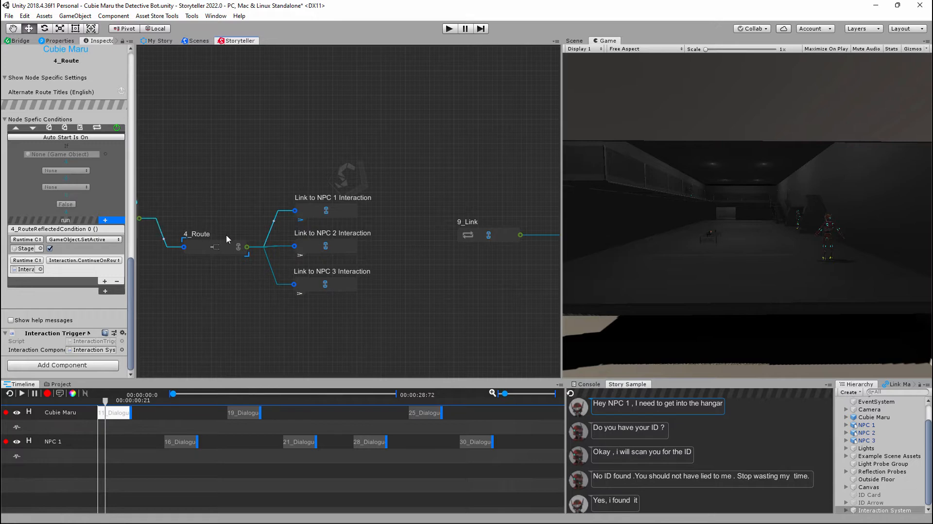
left_click(28, 249)
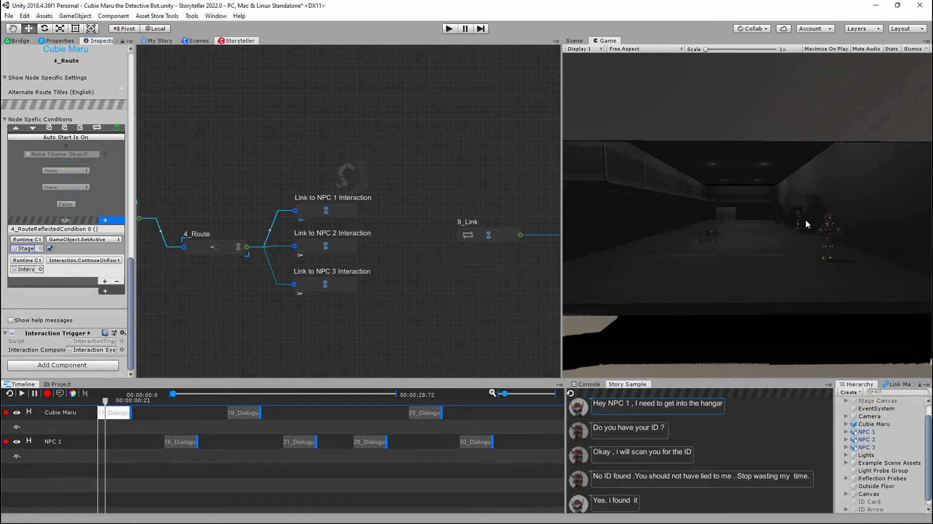
- Examine the node-specific conditions of the Link to NPC 2 Interaction, 9_Link and Spoken to NPC 2 Already result nodes
middle_click_drag(470, 281, 486, 239)
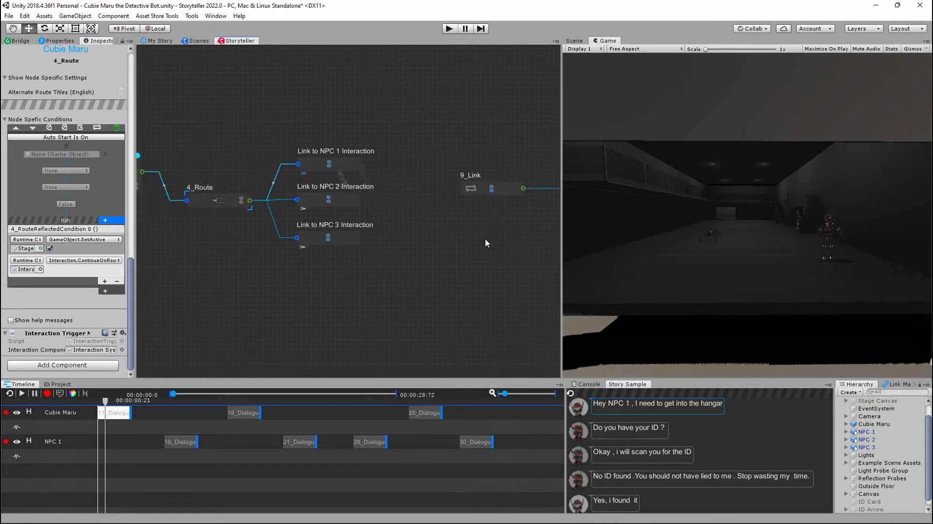
scroll(436, 236, "down", 3)
scroll(431, 234, "down", 3)
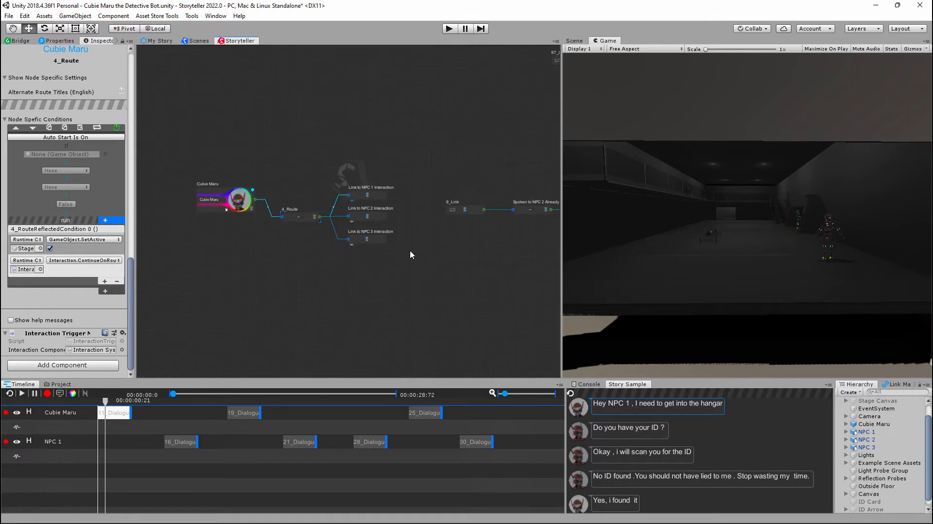
middle_click_drag(402, 292, 368, 268)
scroll(443, 262, "up", 2)
left_click(342, 232)
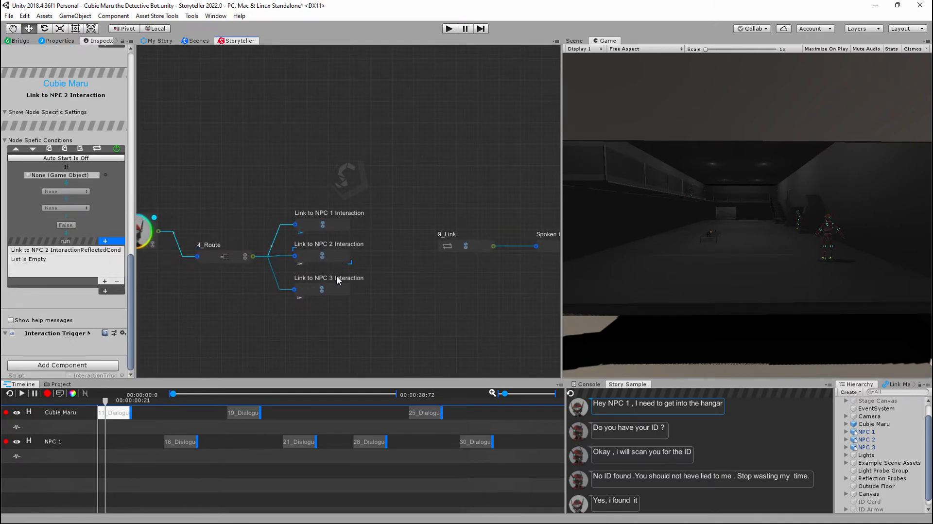
left_click(480, 249)
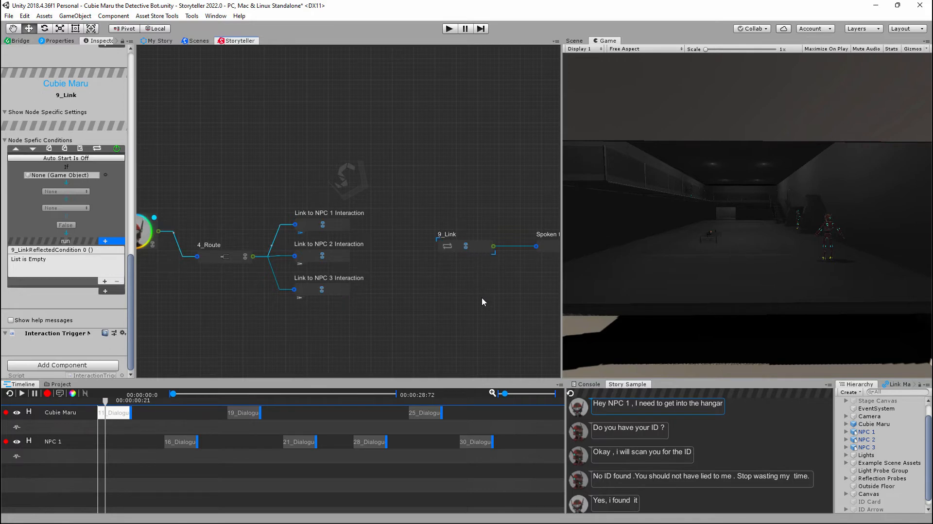
middle_click_drag(474, 290, 369, 300)
left_click(450, 260)
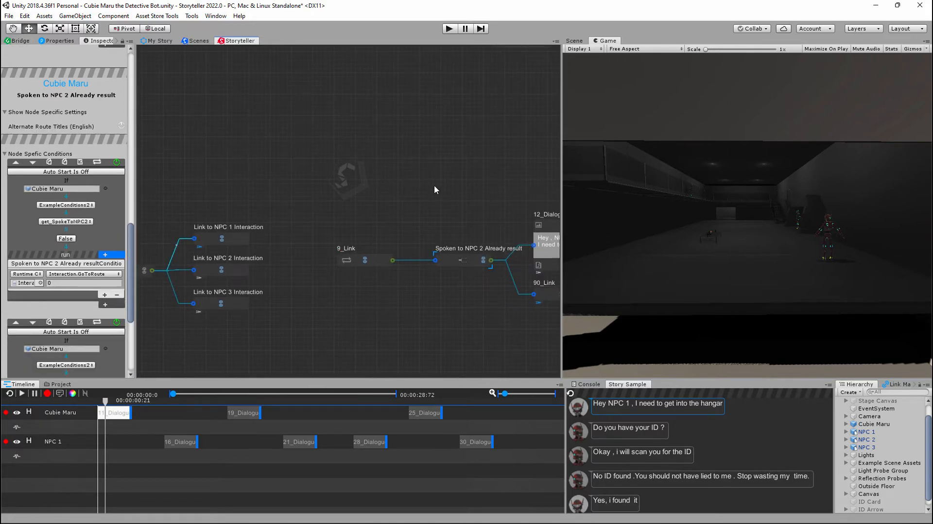
middle_click_drag(447, 152, 446, 213)
scroll(446, 213, "down", 1)
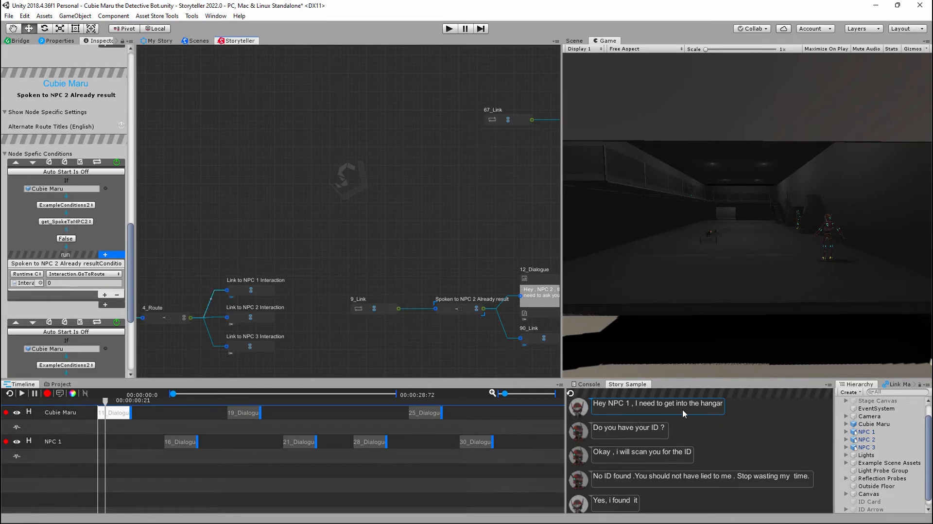
- Go to the node of the sampled line "Do you have your ID ?" and examine its node-specific conditions
left_click(583, 435)
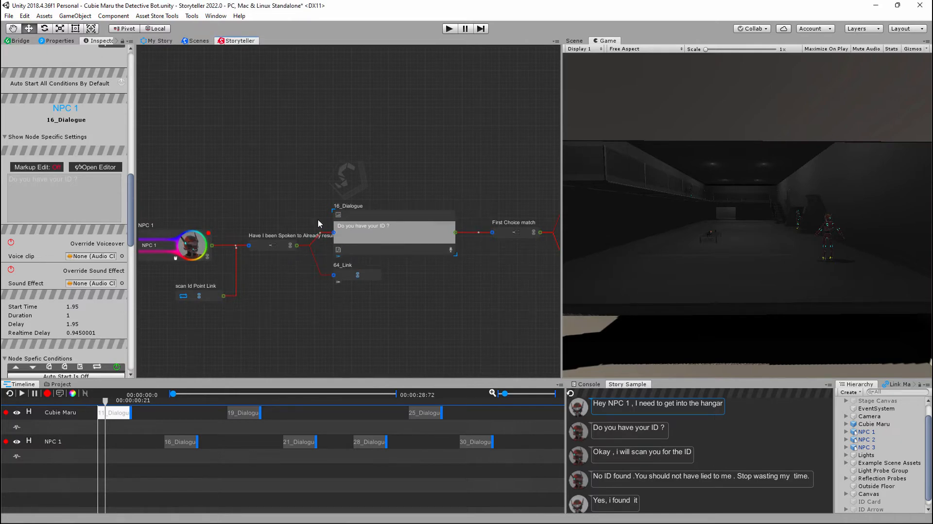
scroll(75, 230, "down", 10)
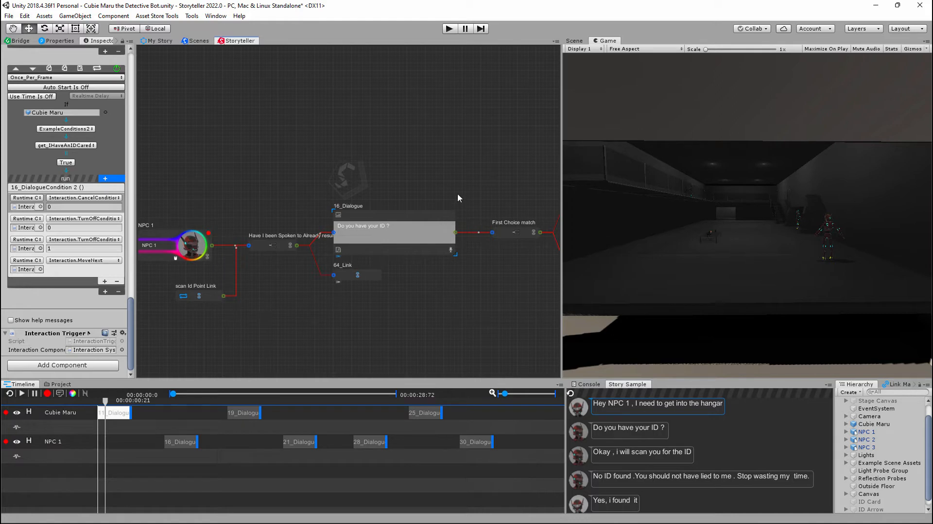
- Run the scene in Play mode and move the scan Id Point Link node closer to the NPC 1 node
left_click(449, 29)
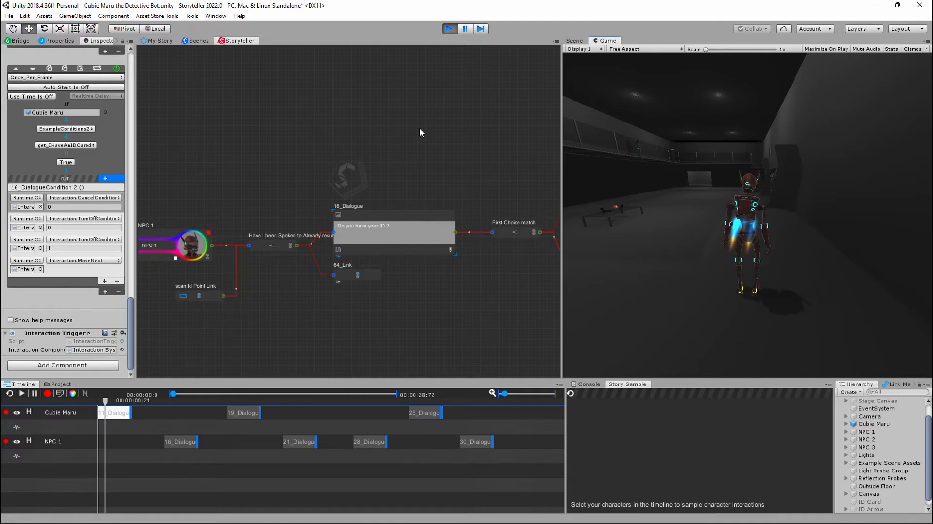
left_click_drag(212, 280, 187, 269)
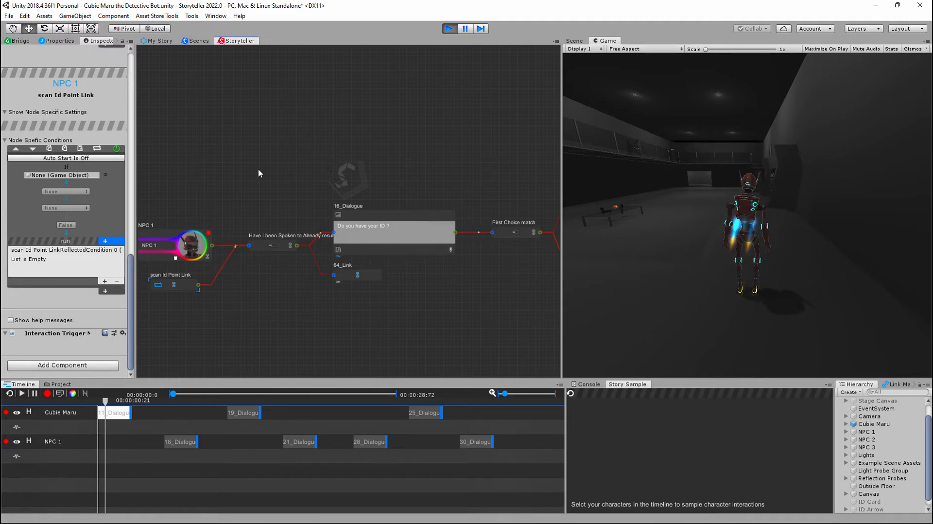
- Add a new Dialogue node on the empty canvas above the 16_Dialogue node
right_click(260, 126)
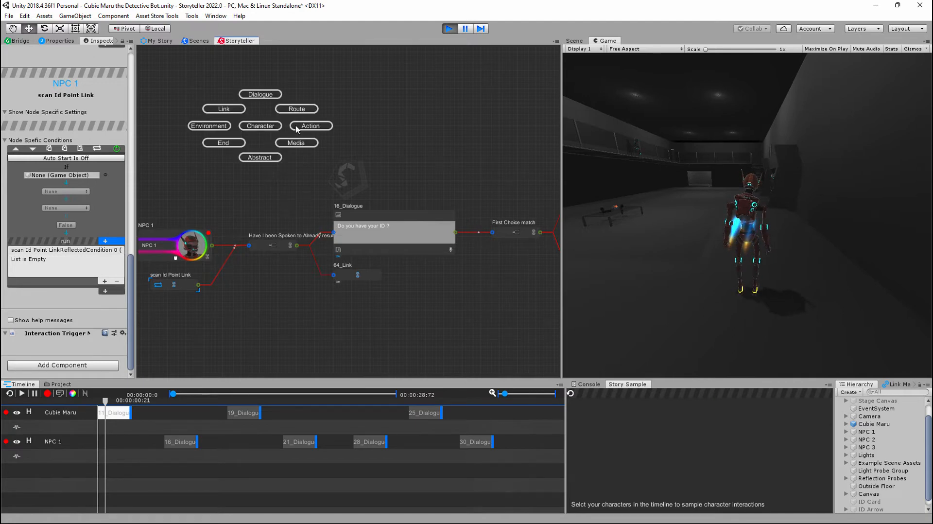
left_click(260, 94)
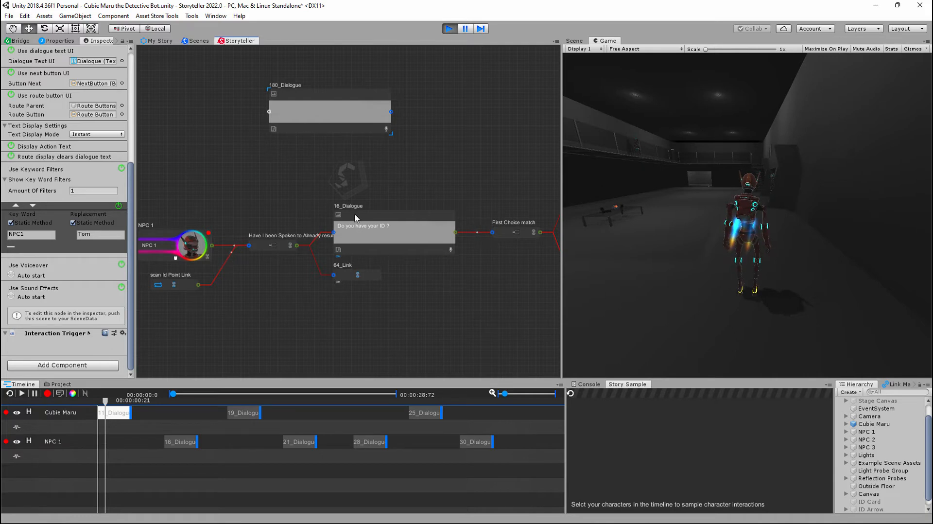
- Move the empty Dialogue node closer to the 16_Dialogue node, and delete it from the story canvas
left_click_drag(381, 98, 366, 125)
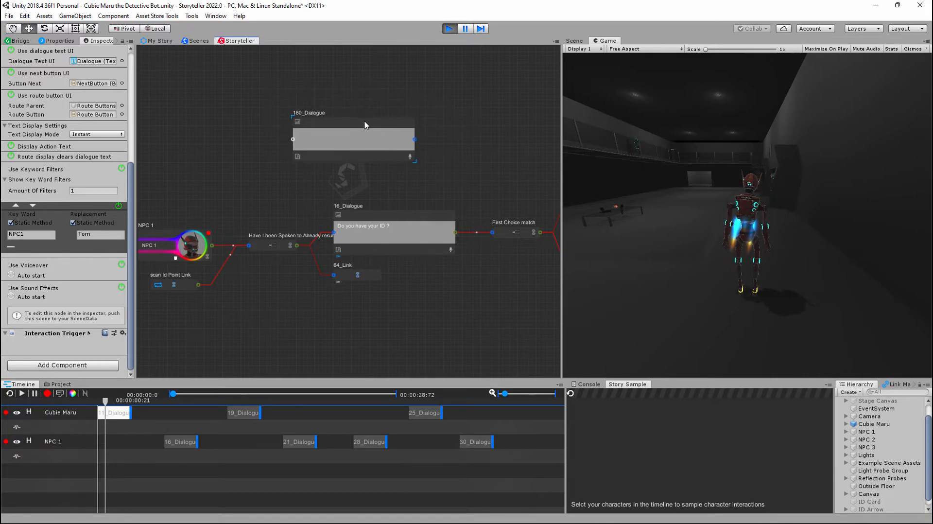
key("Delete")
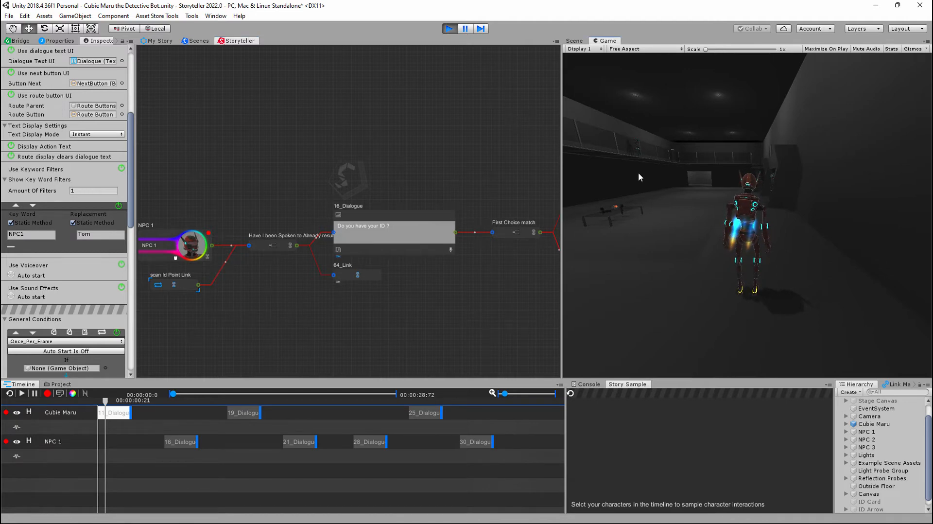
- Walk Cubie Maru up to NPC 1 in the running game and advance the dialogue to the no/yes choice
key("w")
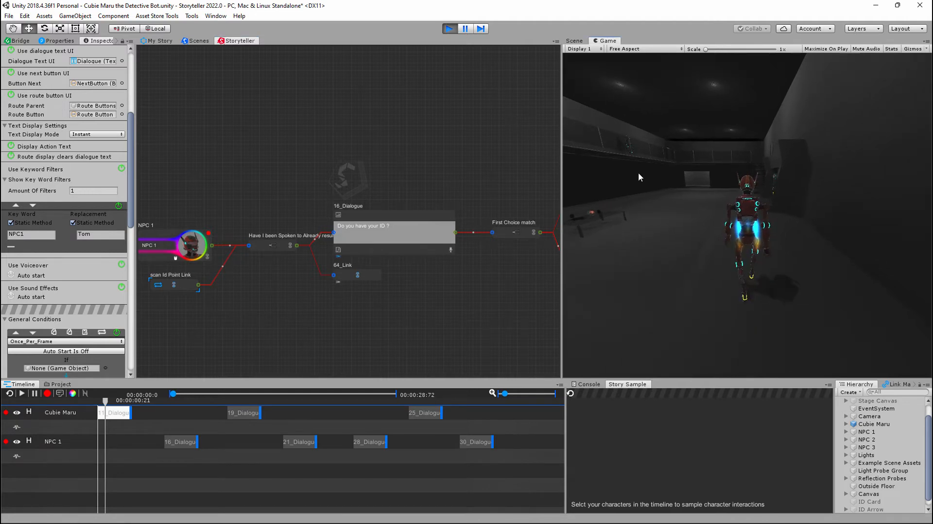
key("w")
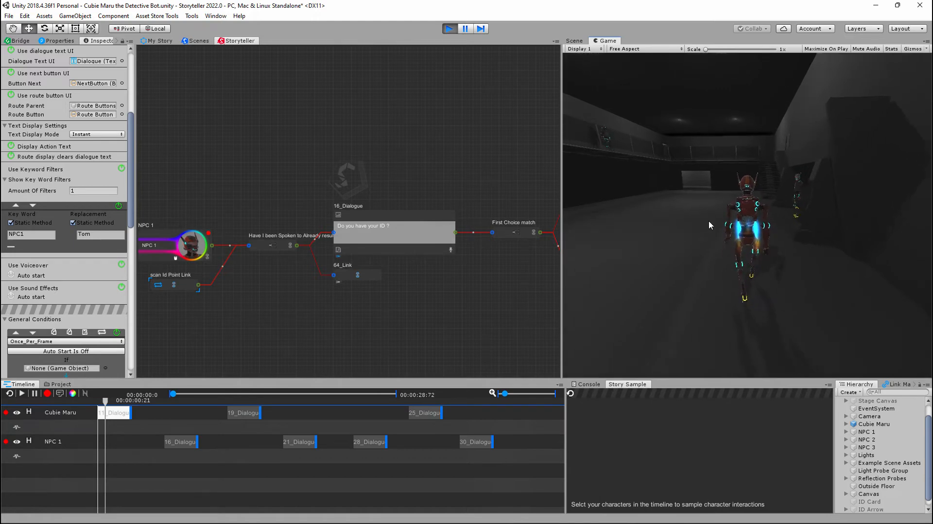
key("w")
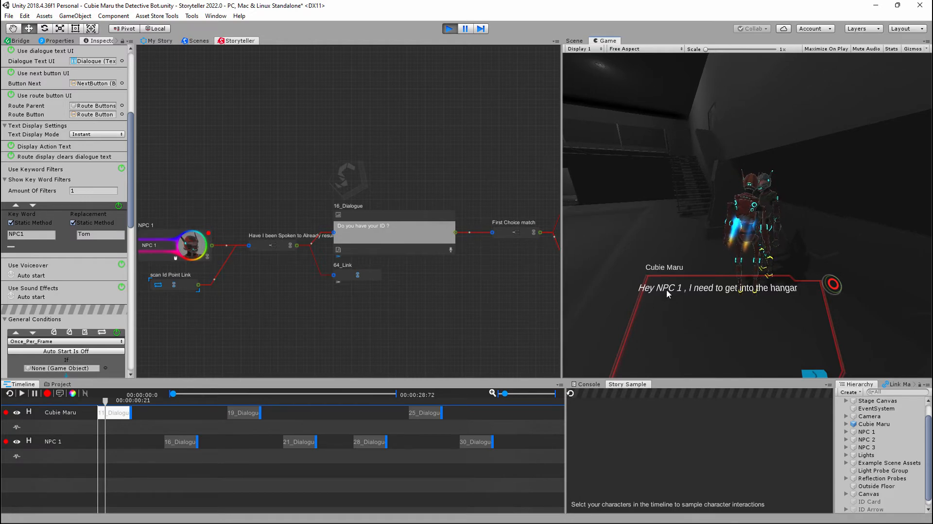
left_click(813, 374)
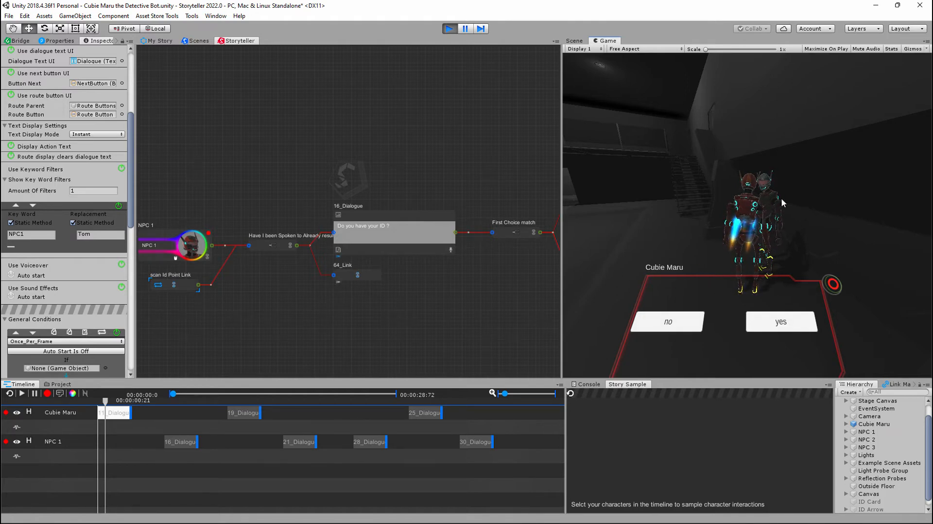
- Select the 16_Dialogue node, examine its node-specific conditions and exit Play mode
scroll(354, 234, "up", 2)
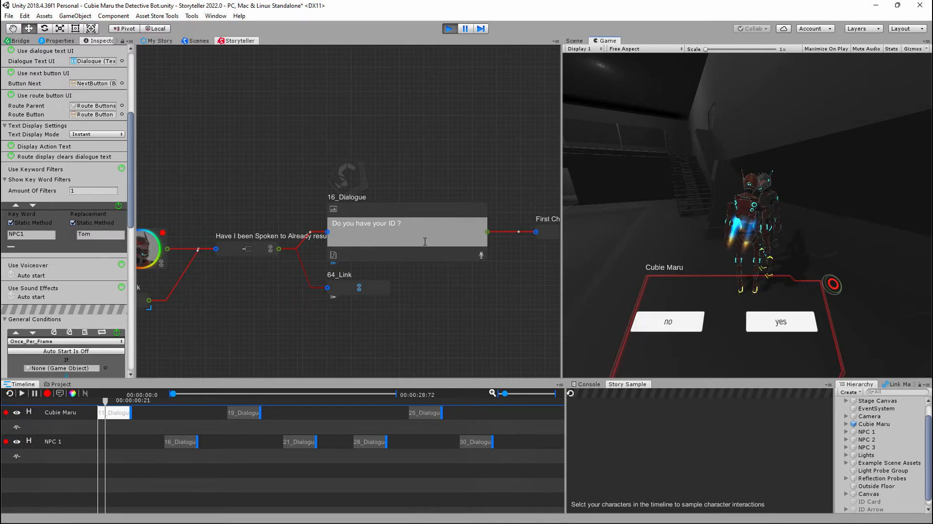
left_click(374, 212)
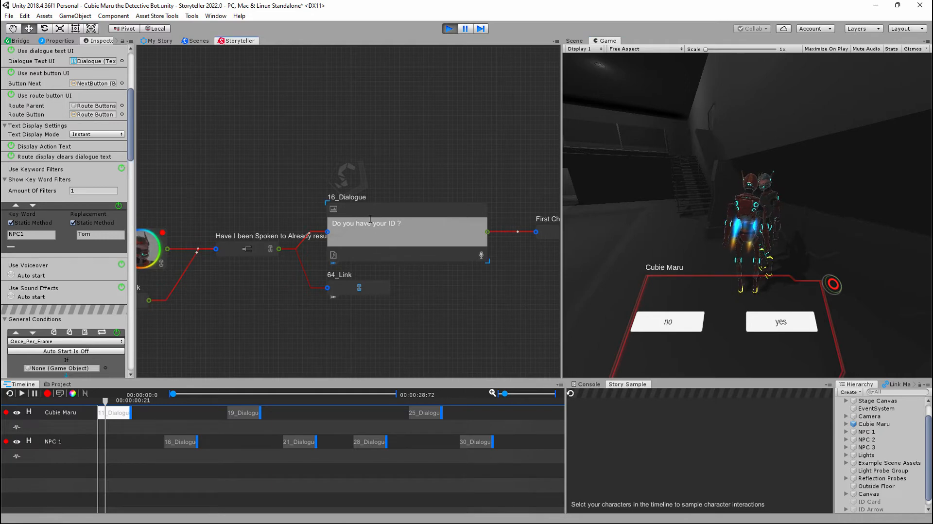
scroll(76, 237, "down", 15)
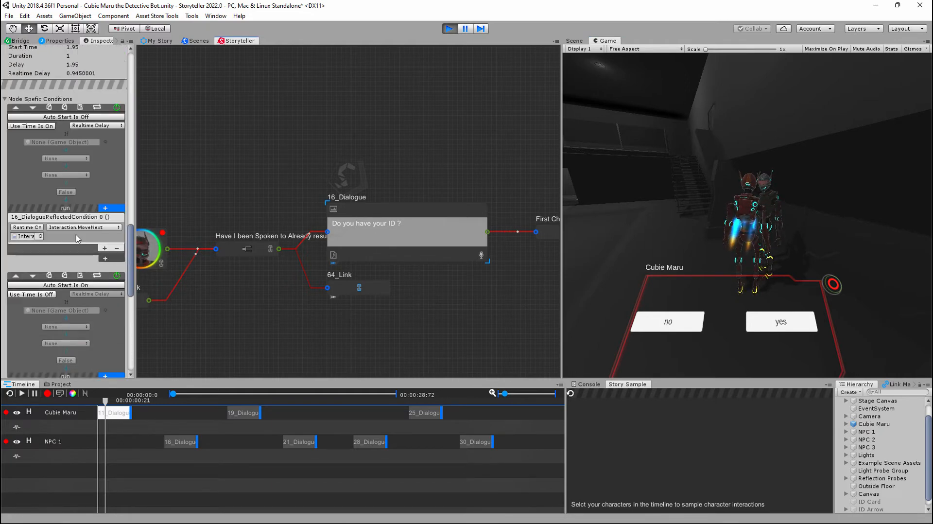
scroll(77, 237, "up", 8)
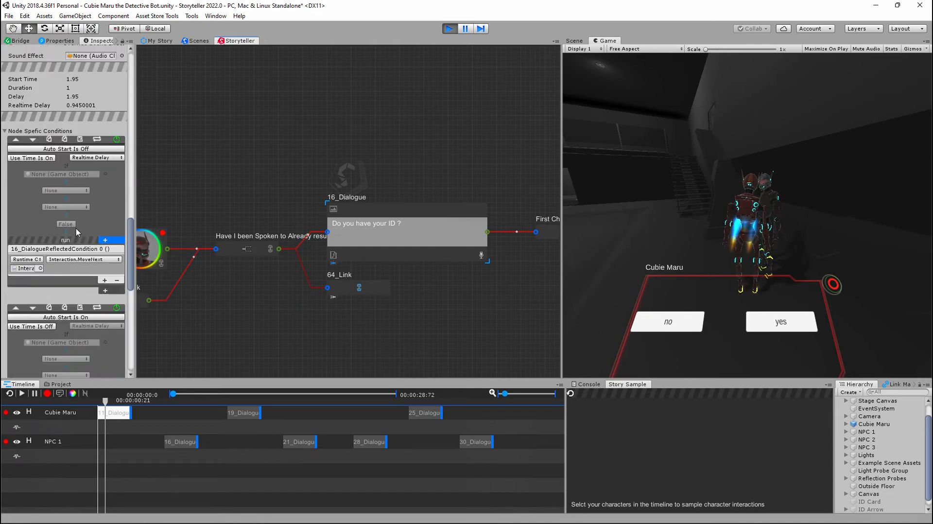
scroll(78, 238, "down", 10)
scroll(80, 234, "up", 8)
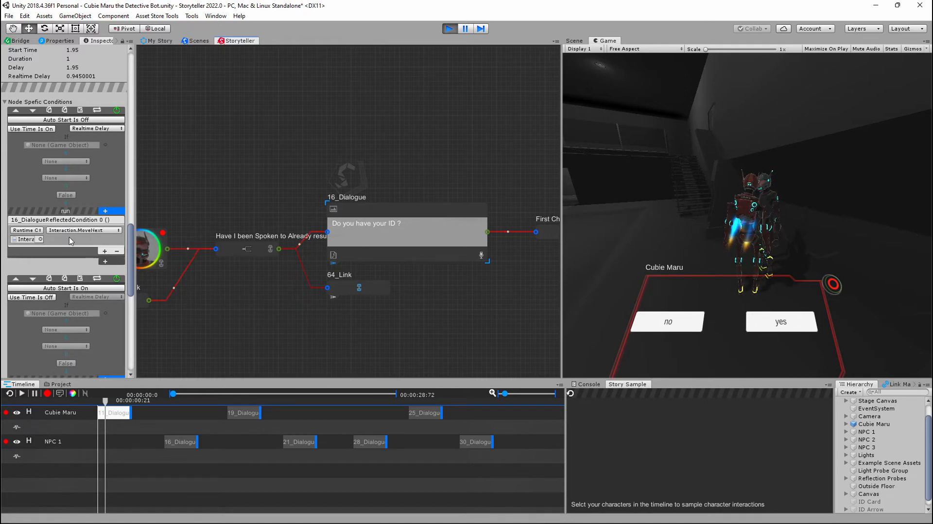
scroll(72, 241, "down", 4)
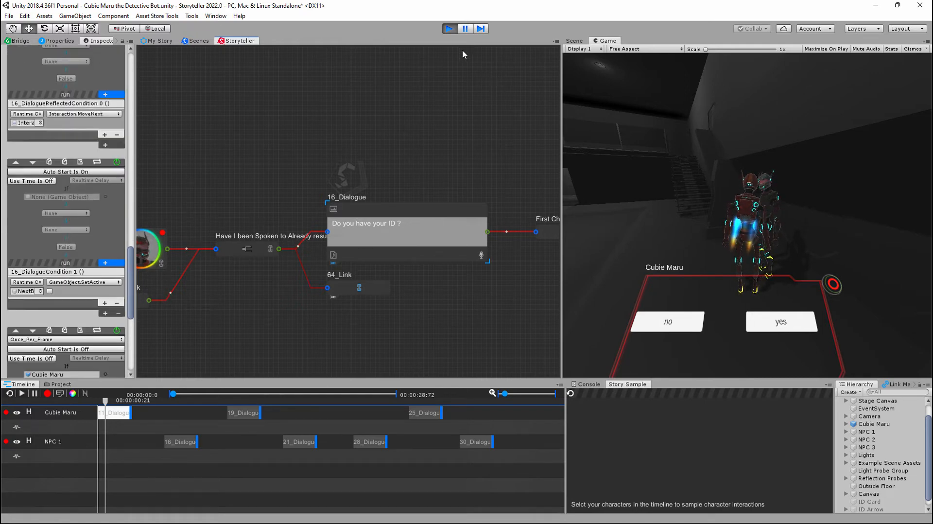
left_click(450, 28)
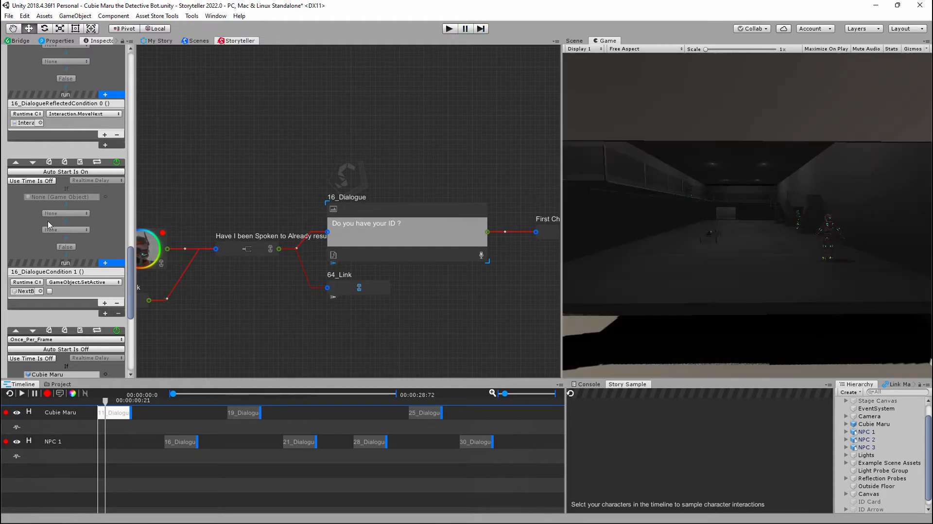
- Run the scene again, walk Cubie Maru to NPC 1 and continue past the opening line about the hangar
scroll(57, 232, "up", 6)
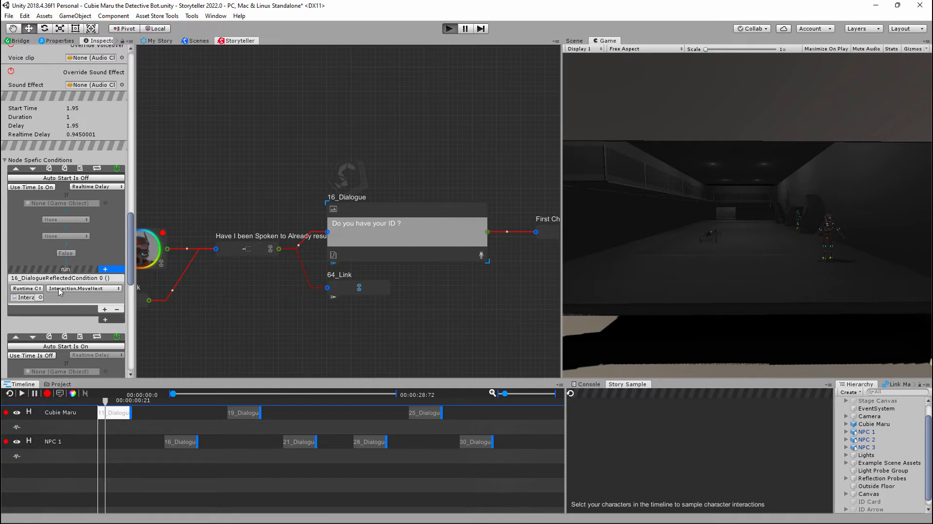
key("ctrl+p")
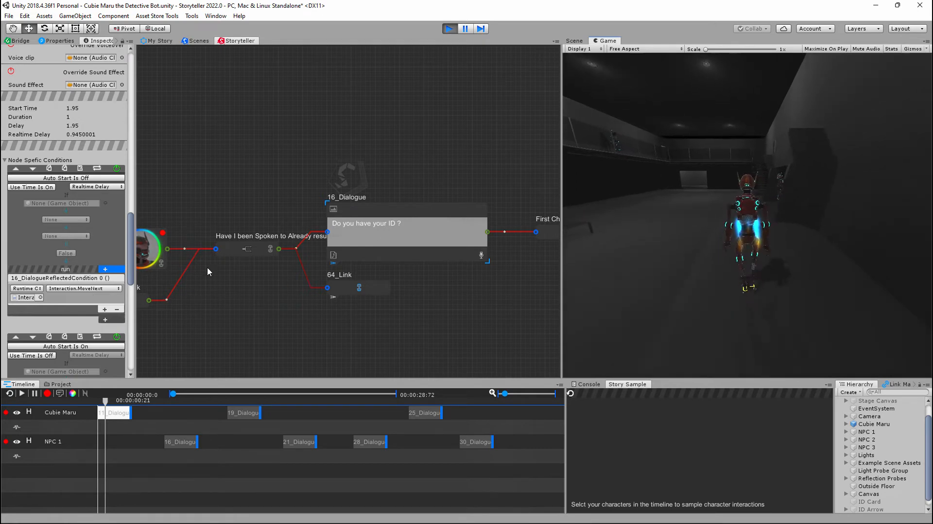
scroll(95, 248, "down", 7)
scroll(95, 248, "down", 6)
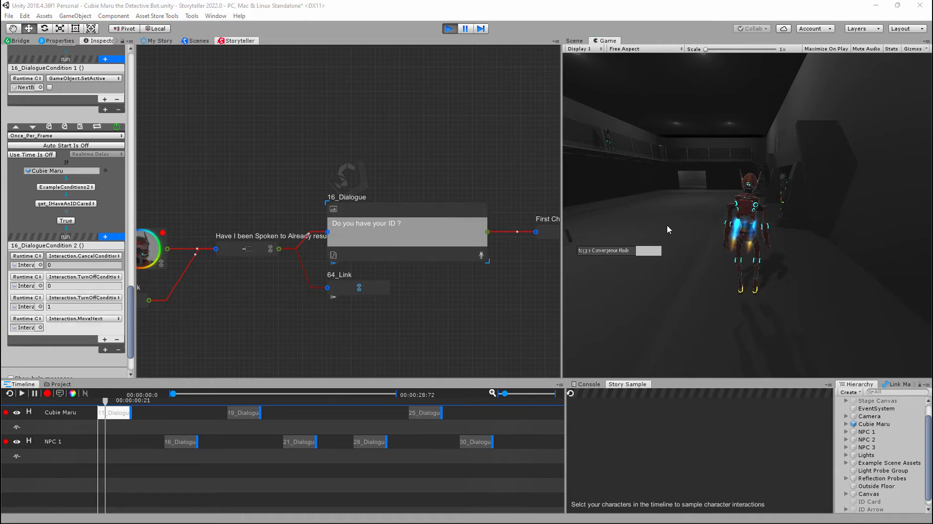
key("w")
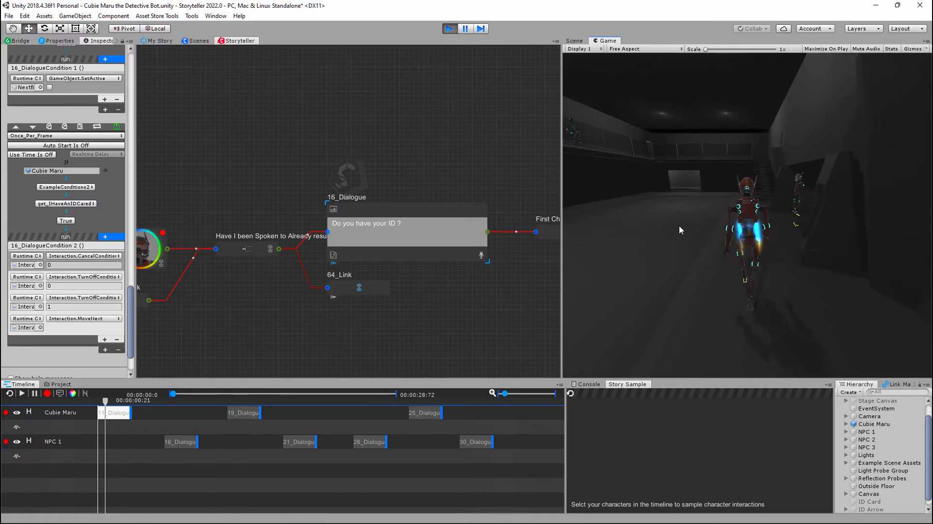
key("d")
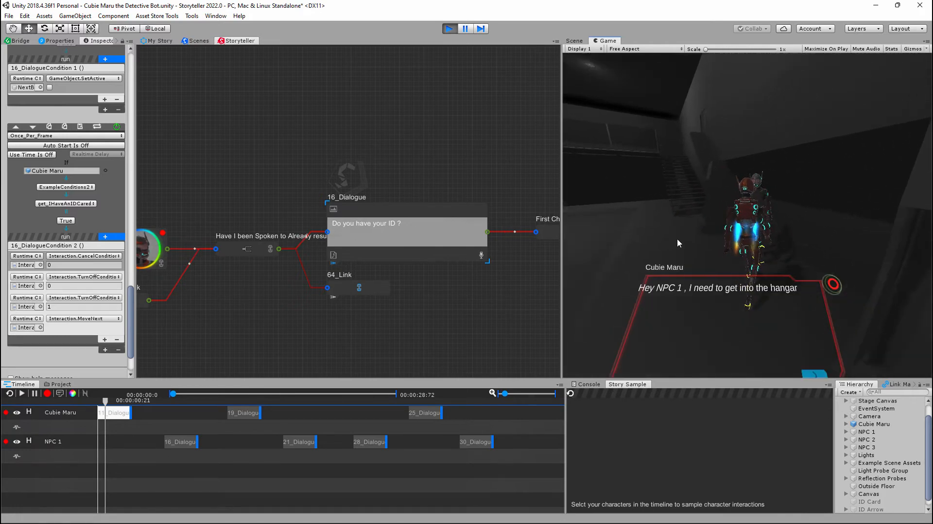
left_click(811, 371)
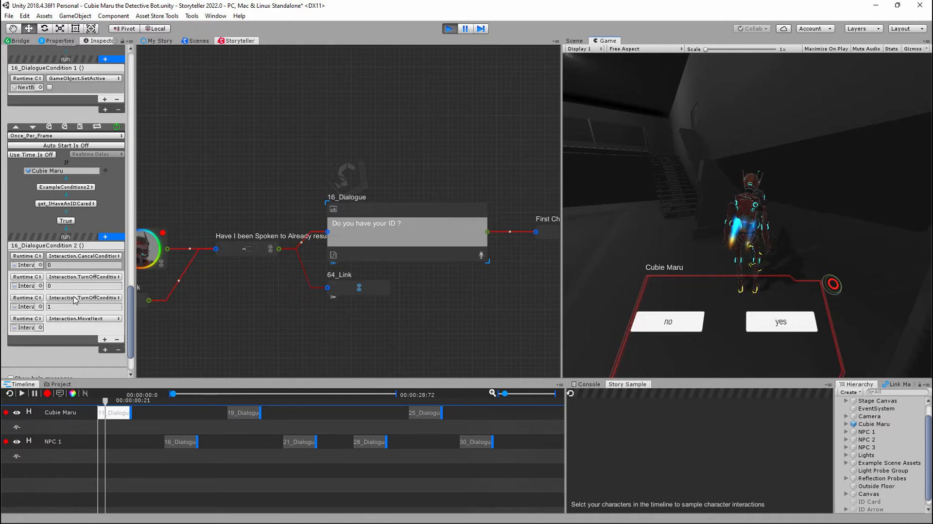
- Compare the 16_Dialogue node's Realtime Delay, SetActive and Once_Per_Frame conditions while the no/yes choice is showing
scroll(58, 156, "up", 3)
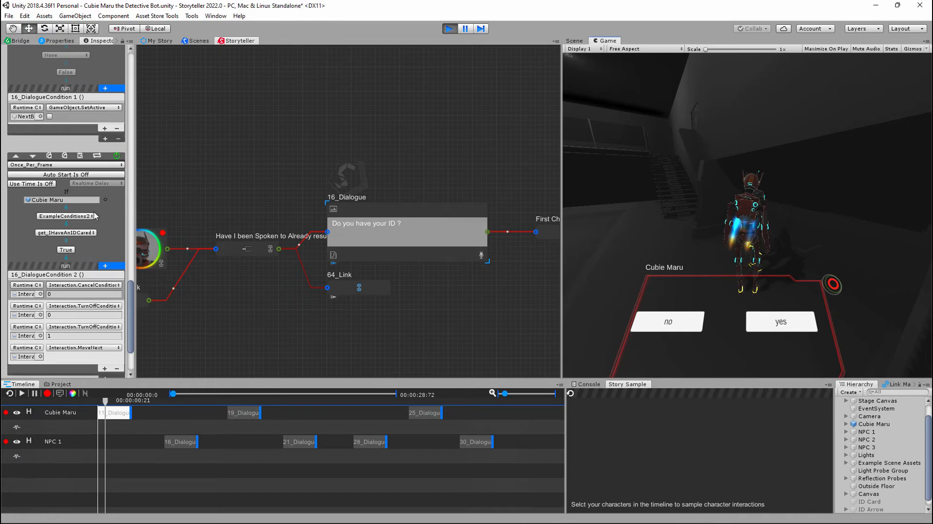
scroll(98, 214, "up", 5)
scroll(97, 213, "up", 10)
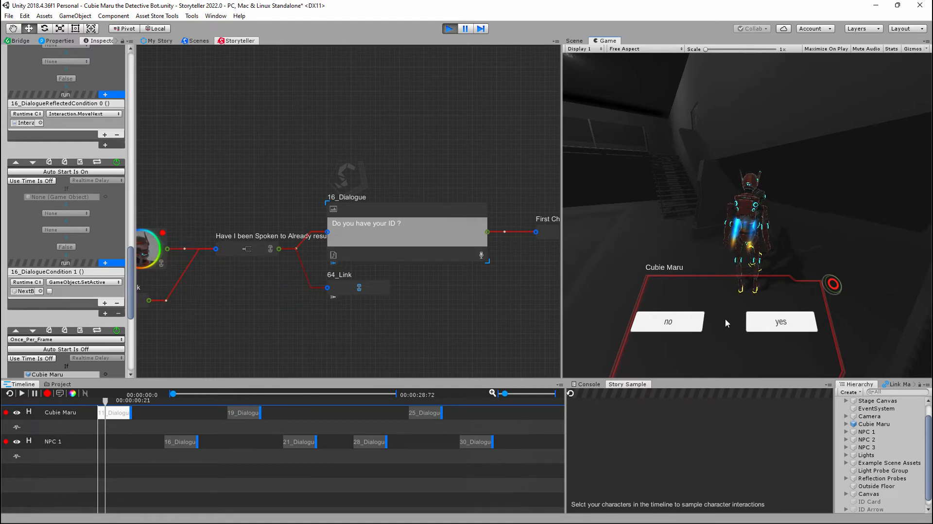
scroll(83, 191, "up", 2)
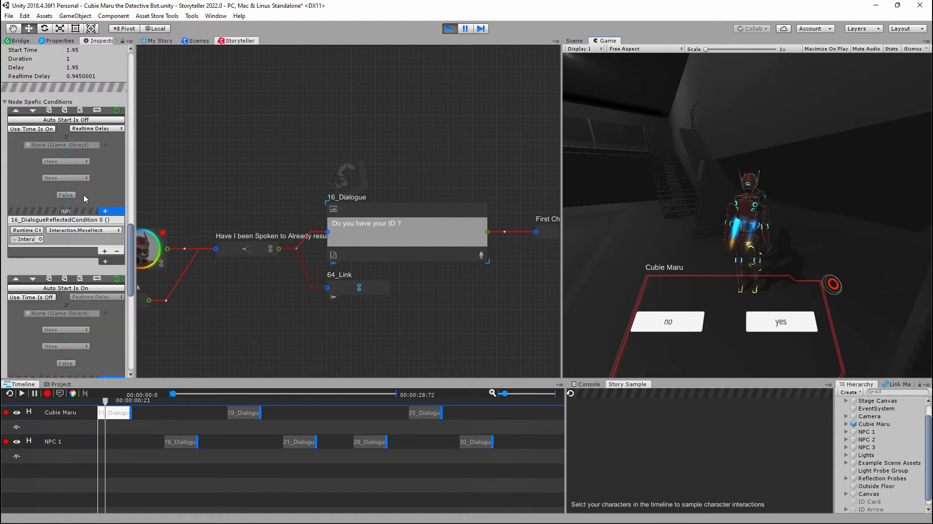
scroll(60, 251, "down", 4)
scroll(59, 254, "down", 1)
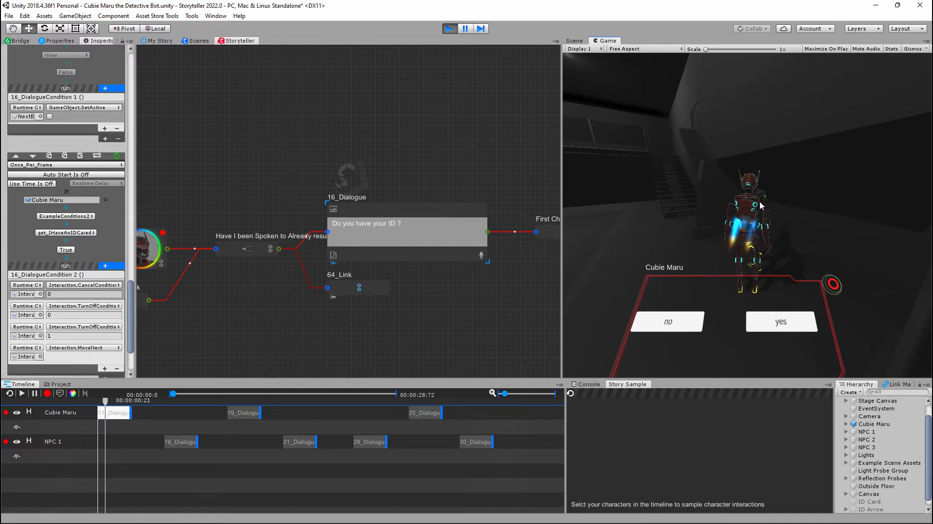
- Check the target object and available getters of the get_IHaveAnIDCared condition, and view Cubie Maru's Example Conditions component
left_click(47, 200)
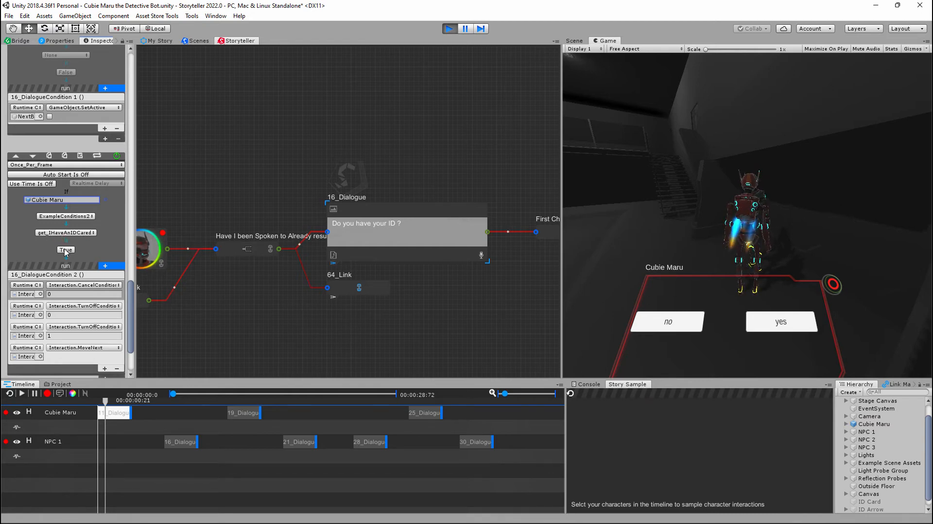
scroll(67, 253, "down", 3)
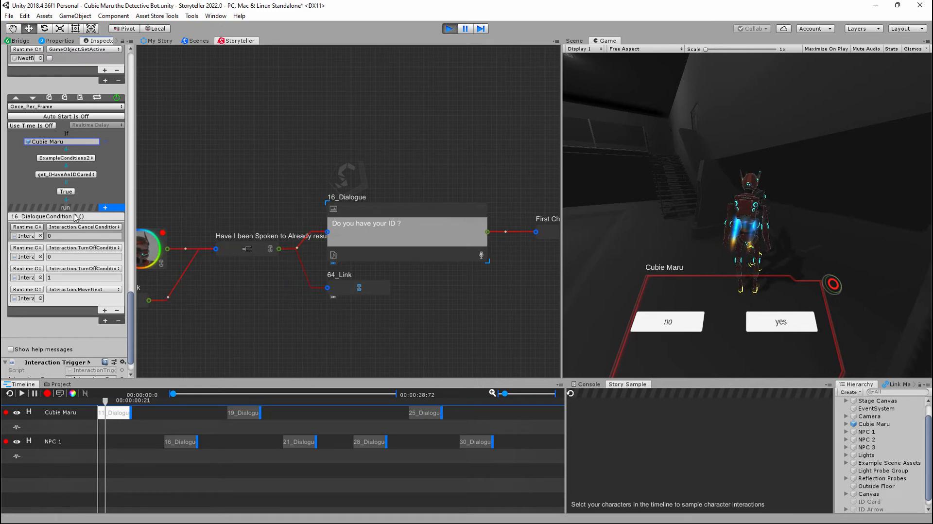
left_click(91, 175)
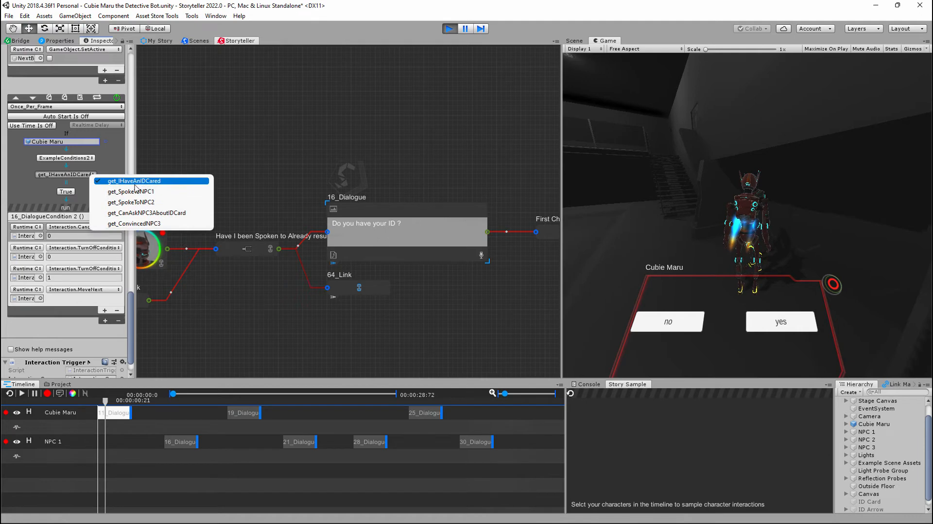
left_click(244, 96)
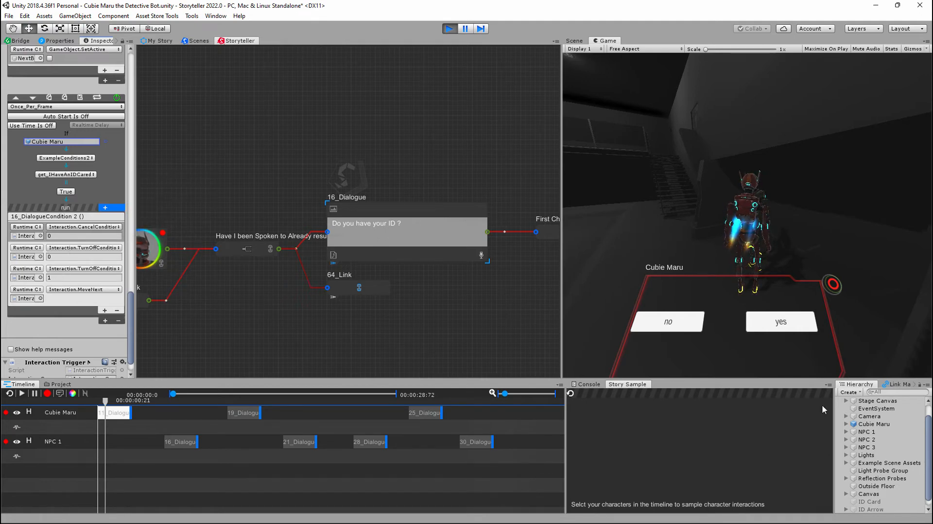
left_click(875, 424)
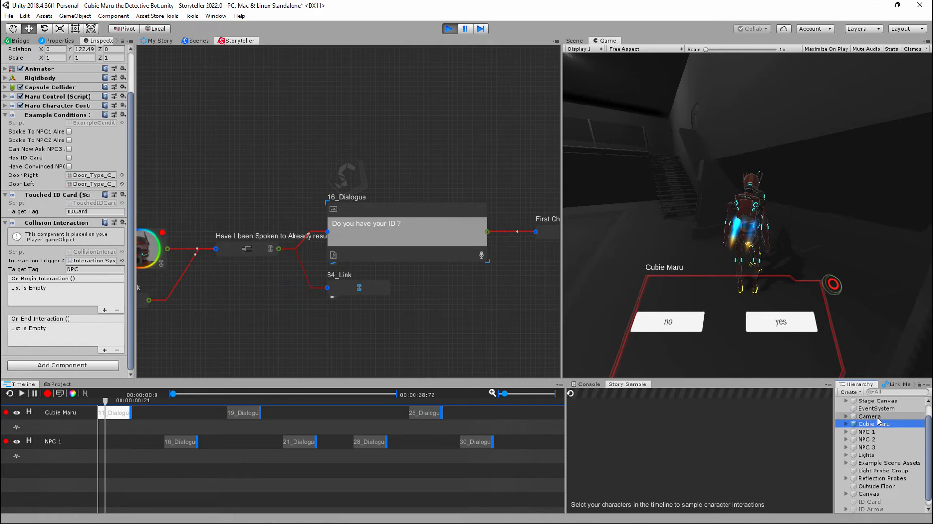
- Return to the Interaction System object, review the 16_Dialogue node's Realtime Delay condition and exit Play mode
scroll(878, 496, "down", 1)
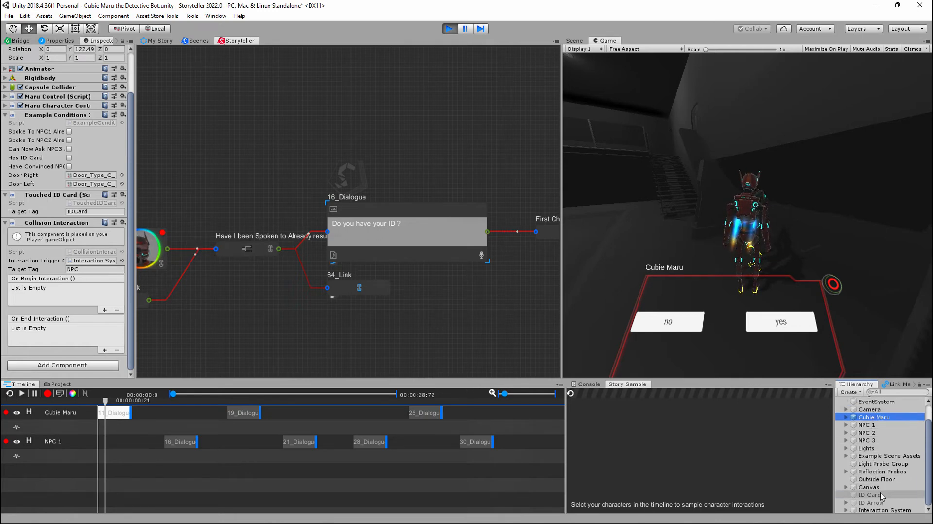
left_click(884, 510)
scroll(76, 263, "down", 15)
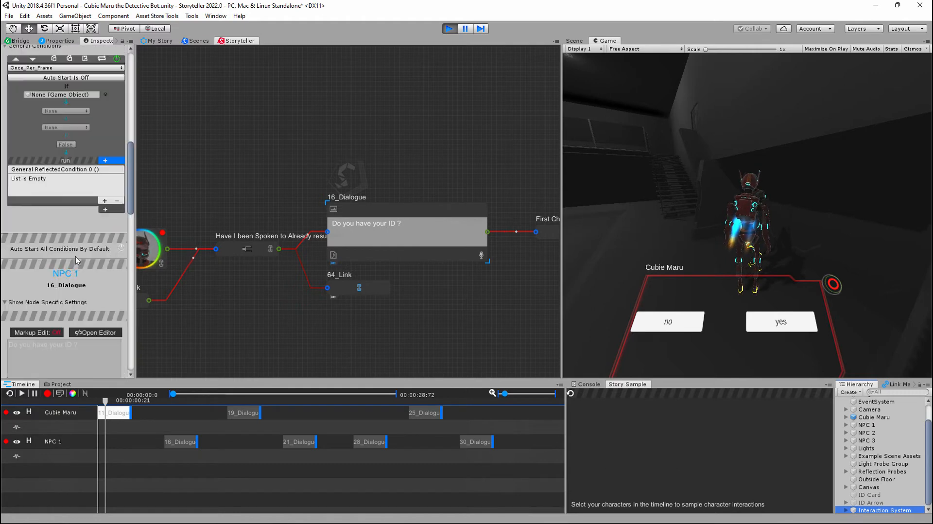
scroll(66, 274, "up", 10)
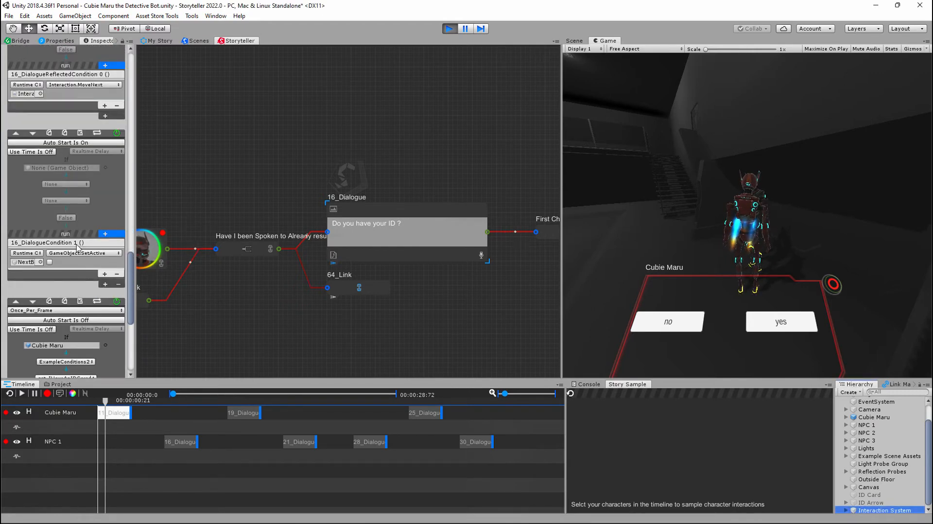
scroll(76, 247, "up", 5)
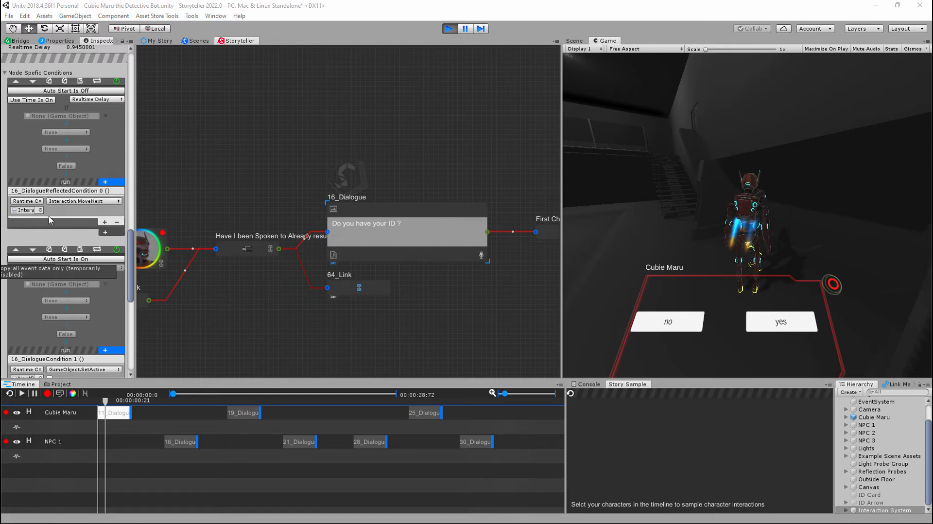
scroll(51, 221, "up", 1)
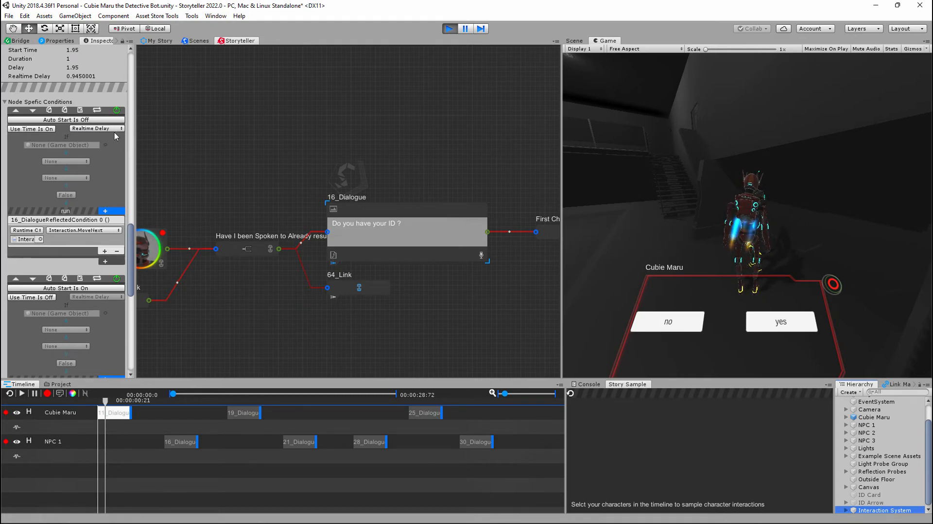
scroll(105, 195, "up", 2)
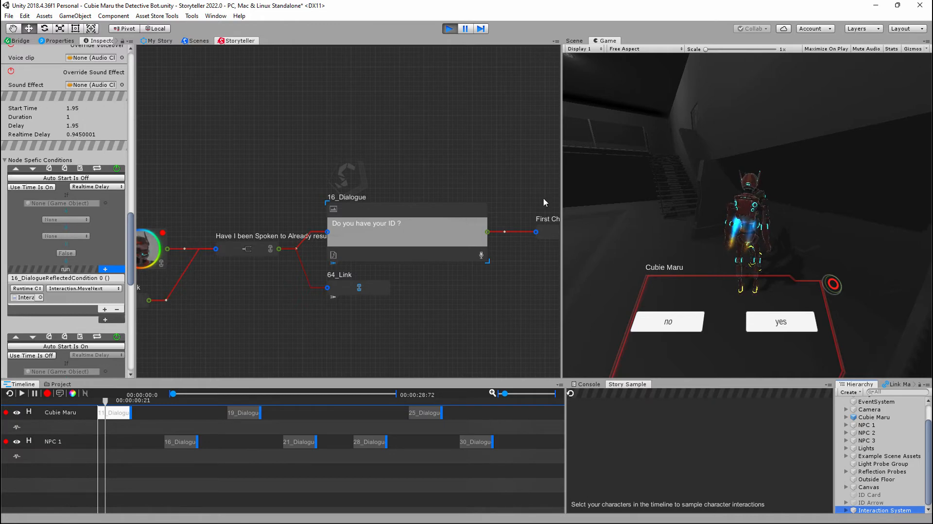
left_click(449, 30)
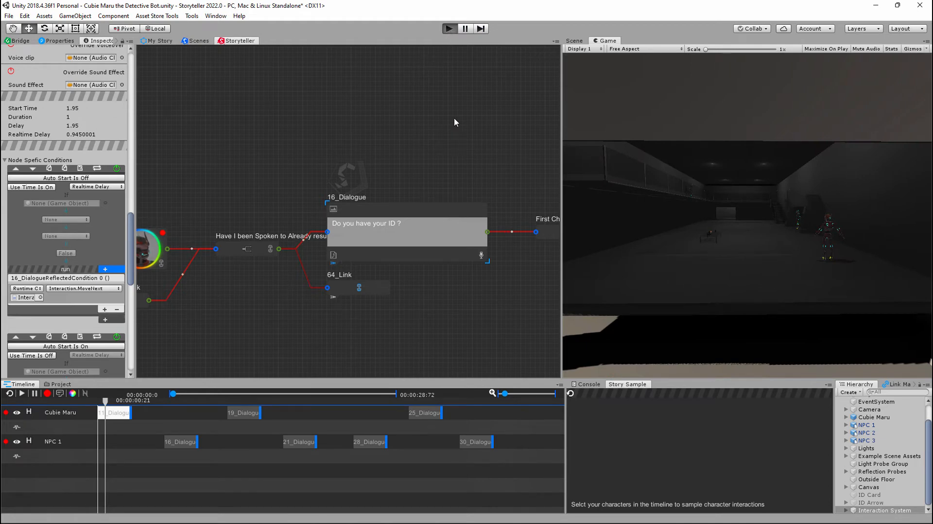
- Run the scene again, reach NPC 1 and continue past Cubie Maru's opening line about the hangar
key("ctrl+p")
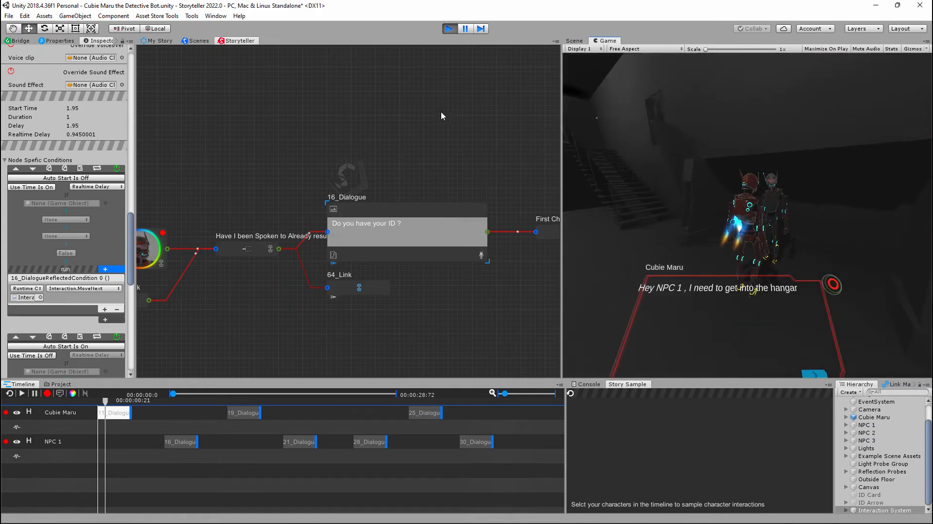
left_click(813, 375)
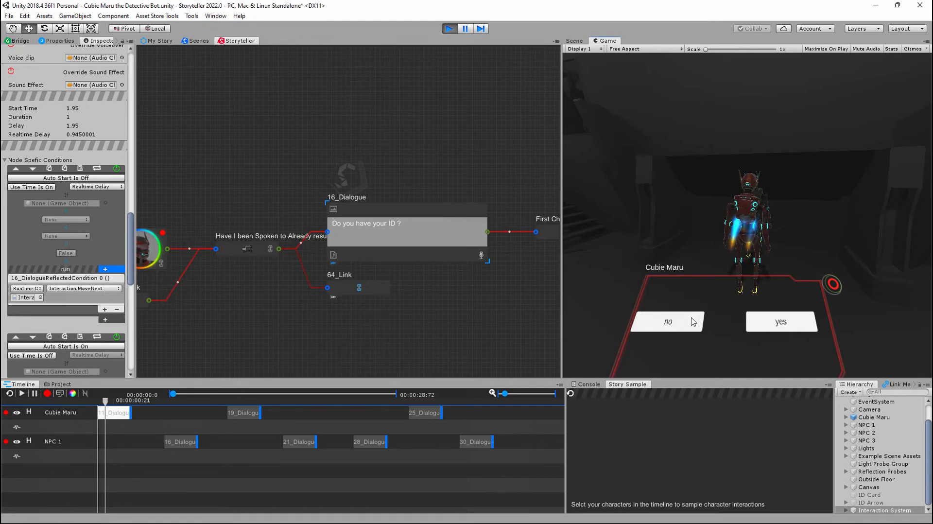
- View the conditions of the 19_Dialogue node, and the route titles and conditions of the First choice node
middle_click_drag(526, 181, 432, 181)
middle_click_drag(489, 191, 421, 199)
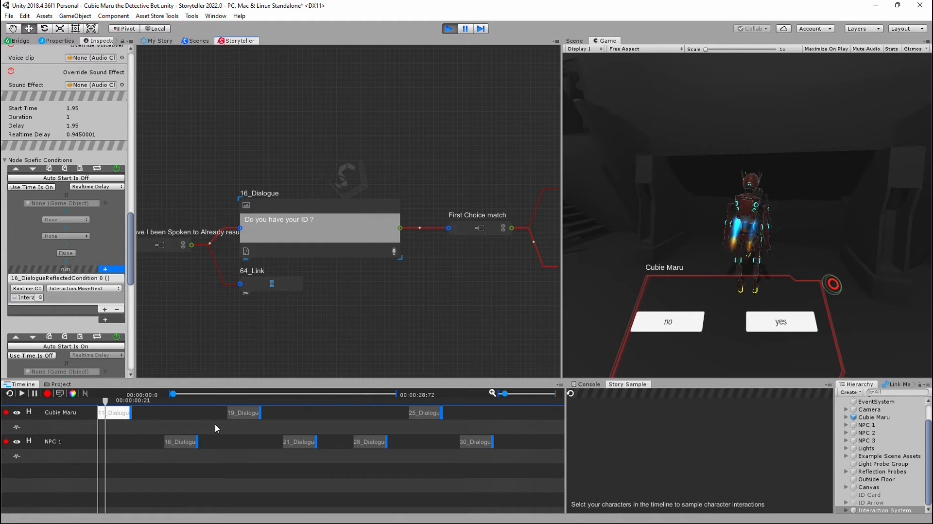
left_click(240, 413)
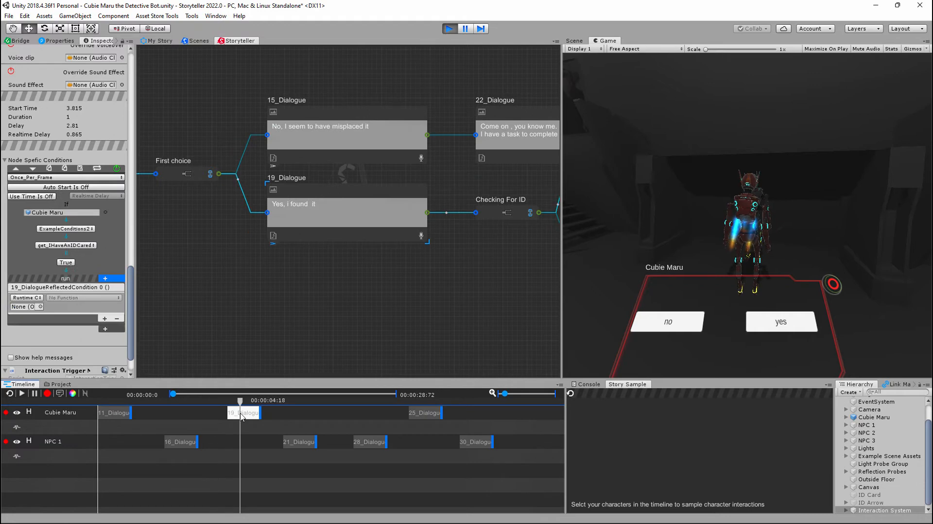
middle_click_drag(246, 279, 392, 318)
left_click(319, 218)
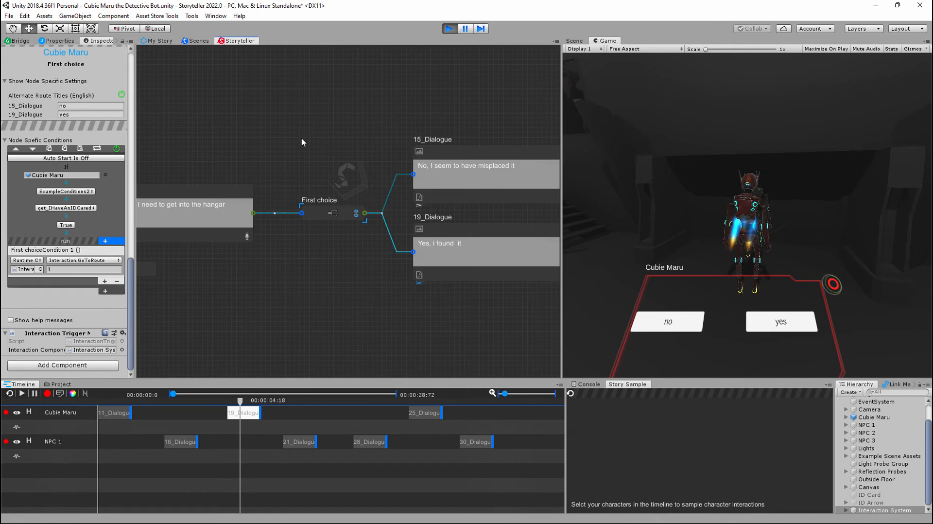
middle_click_drag(302, 138, 238, 142)
middle_click_drag(498, 138, 303, 141)
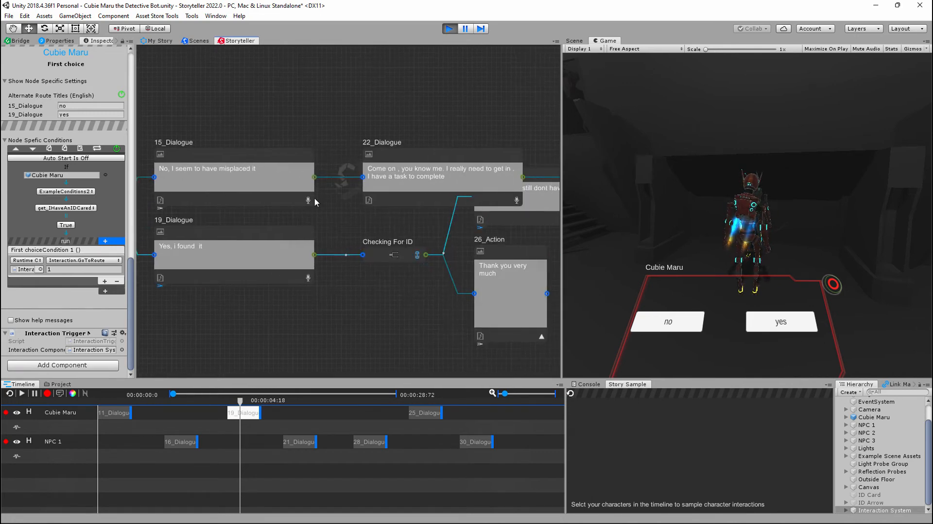
middle_click_drag(479, 102, 368, 138)
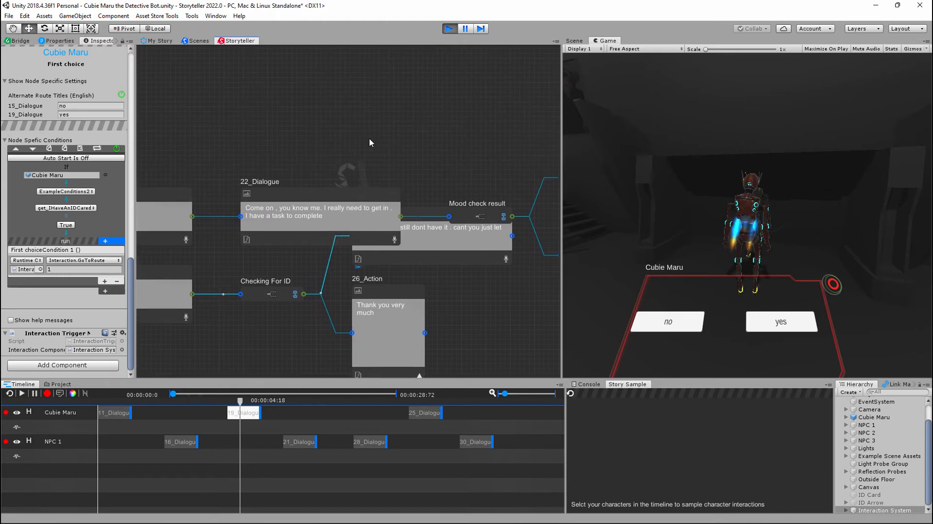
left_click(265, 191)
right_click(265, 191)
scroll(437, 145, "down", 5)
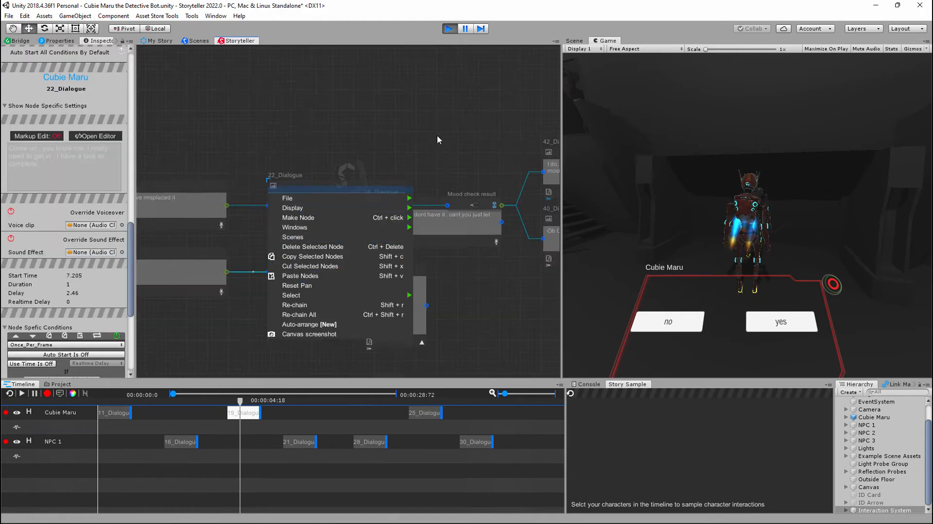
middle_click_drag(480, 250, 392, 276)
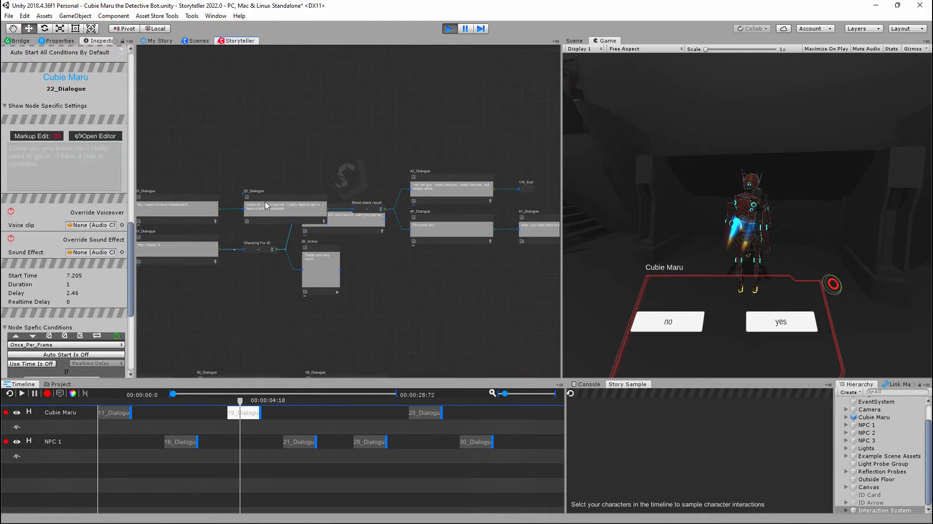
- Select the Checking For ID node together with its subsequent nodes and move the group down, clear of 22_Dialogue
left_click(252, 250)
right_click(253, 251)
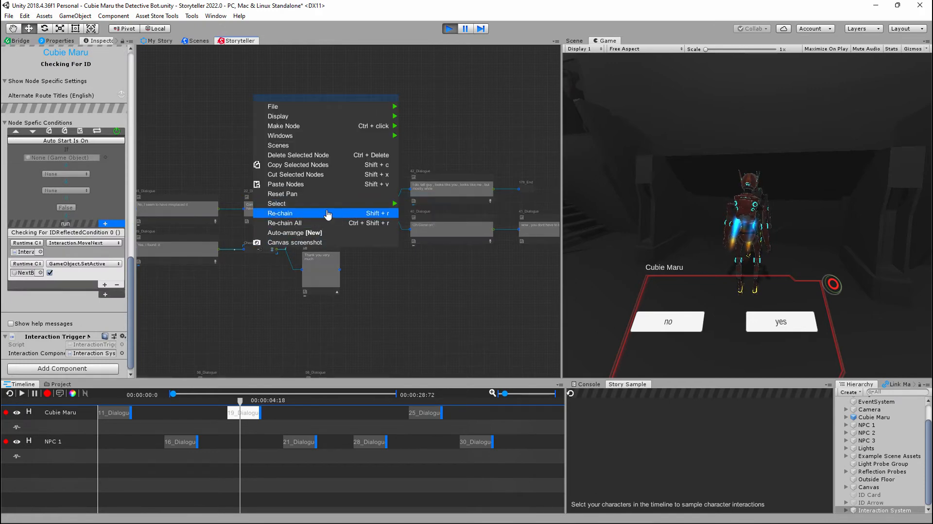
scroll(313, 243, "up", 4)
right_click(226, 253)
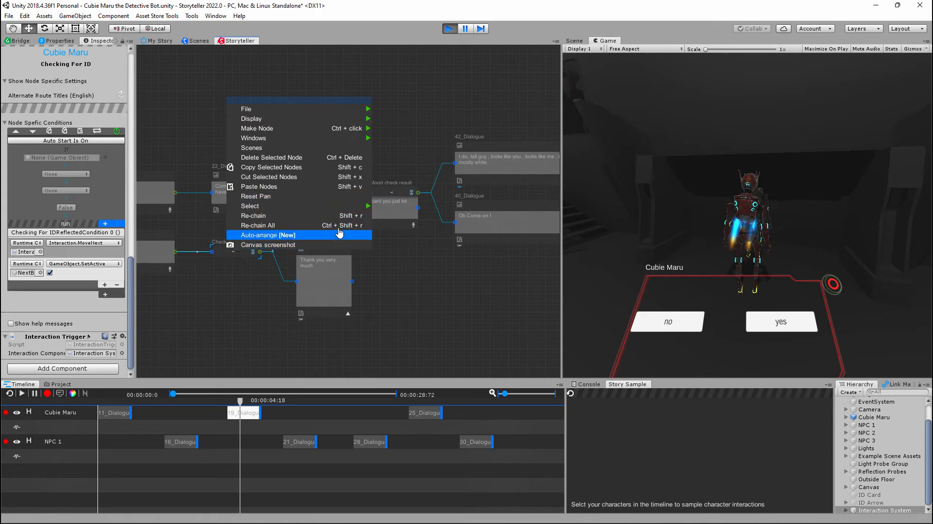
mouse_move(357, 206)
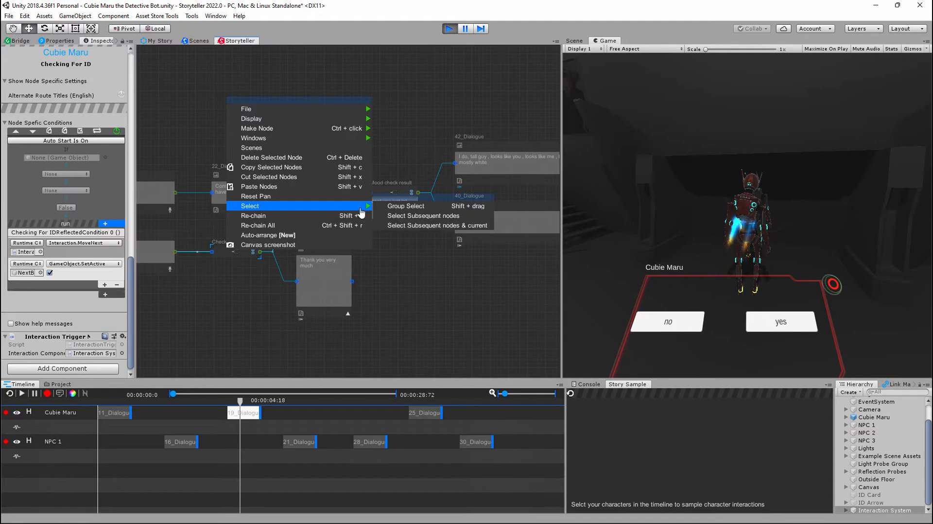
left_click(439, 226)
left_click_drag(389, 255, 389, 293)
left_click(357, 198)
scroll(357, 199, "down", 3)
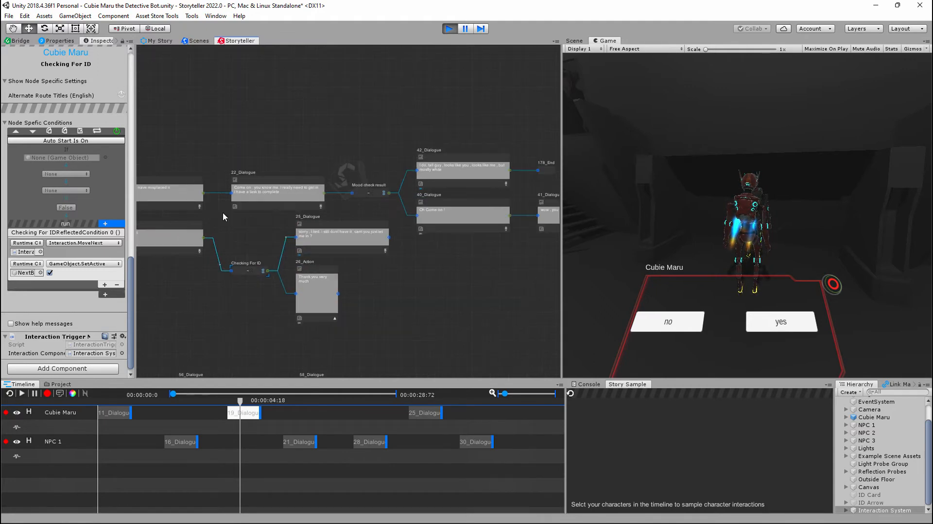
- Trace Cubie Maru's route through 15_Dialogue, 19_Dialogue and 22_Dialogue, and back through First choice and 11_Dialogue to 8_Link
middle_click_drag(222, 212, 320, 246)
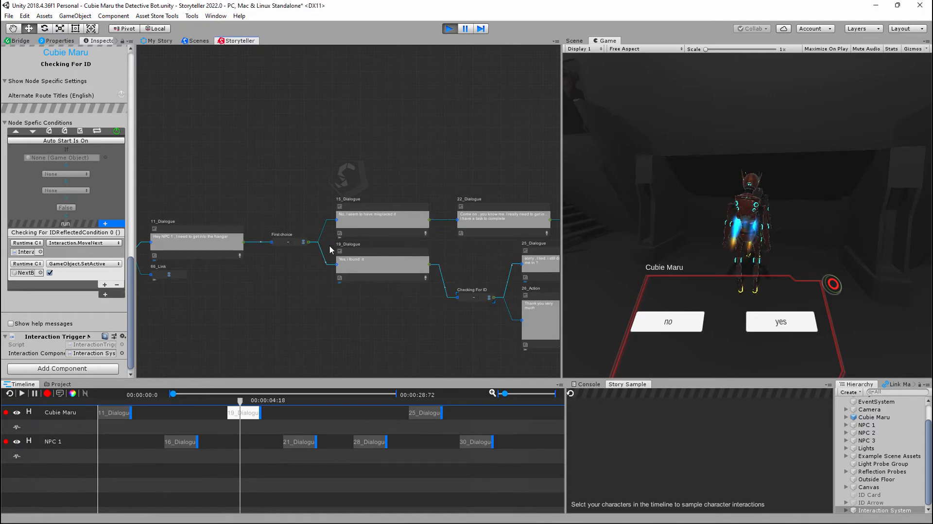
scroll(330, 248, "up", 3)
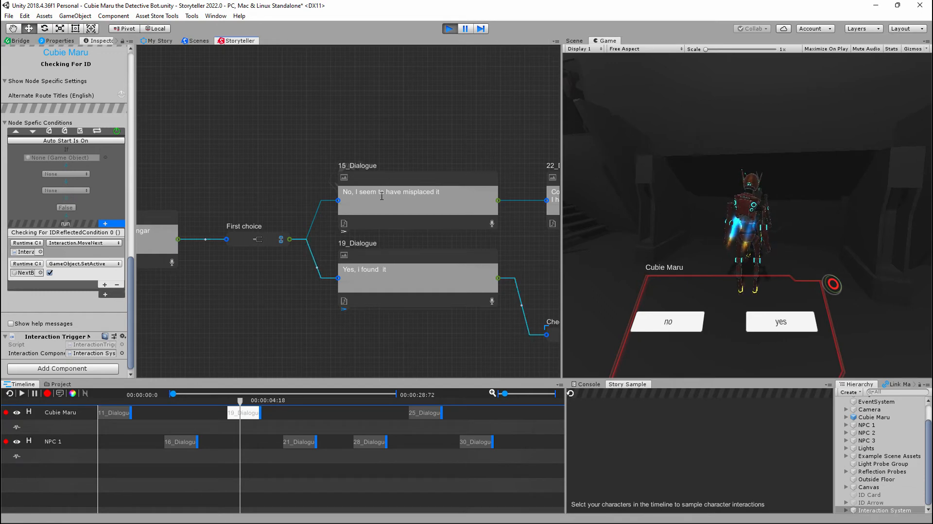
middle_click_drag(442, 155, 256, 158)
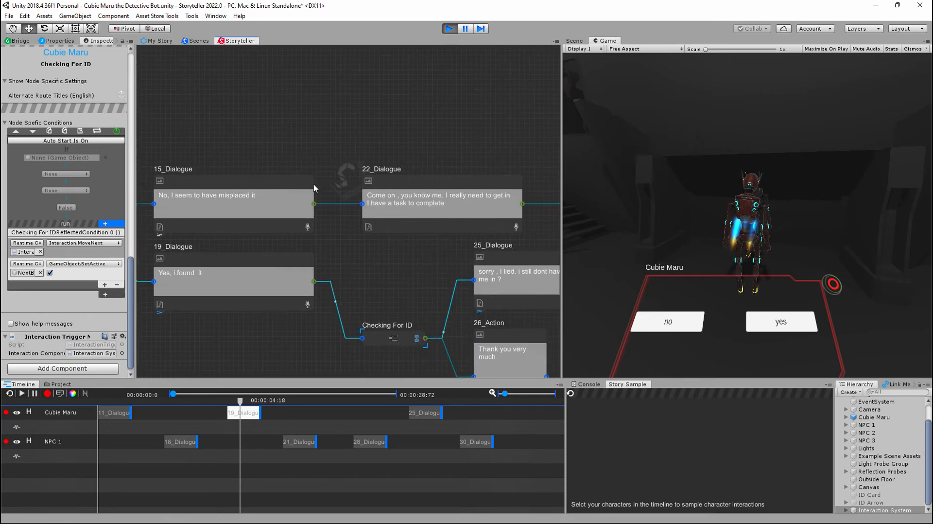
middle_click_drag(217, 126, 531, 136)
middle_click_drag(332, 166, 405, 104)
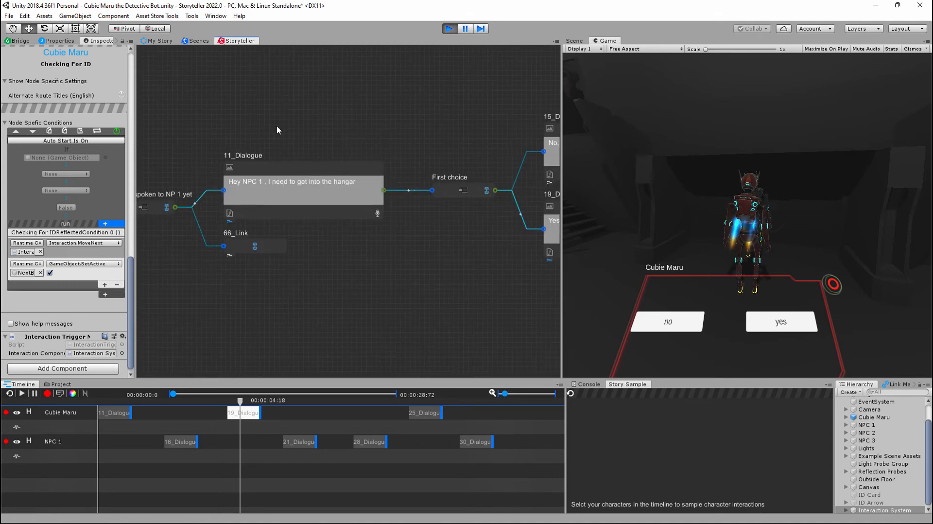
middle_click_drag(276, 125, 470, 111)
middle_click_drag(331, 124, 362, 123)
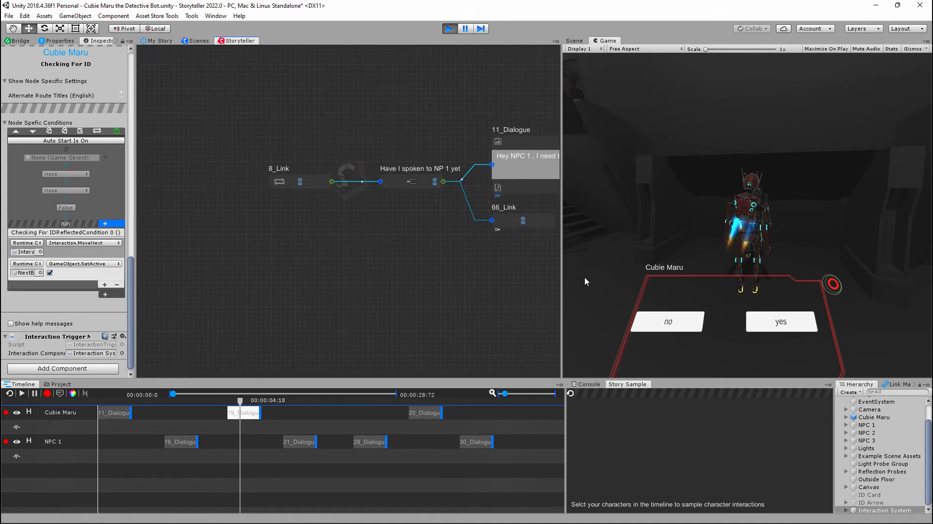
- Review how the 16_Dialogue node's MoveNext, SetActive and get_IHaveAnIDCared conditions handle the ID check
left_click(182, 440)
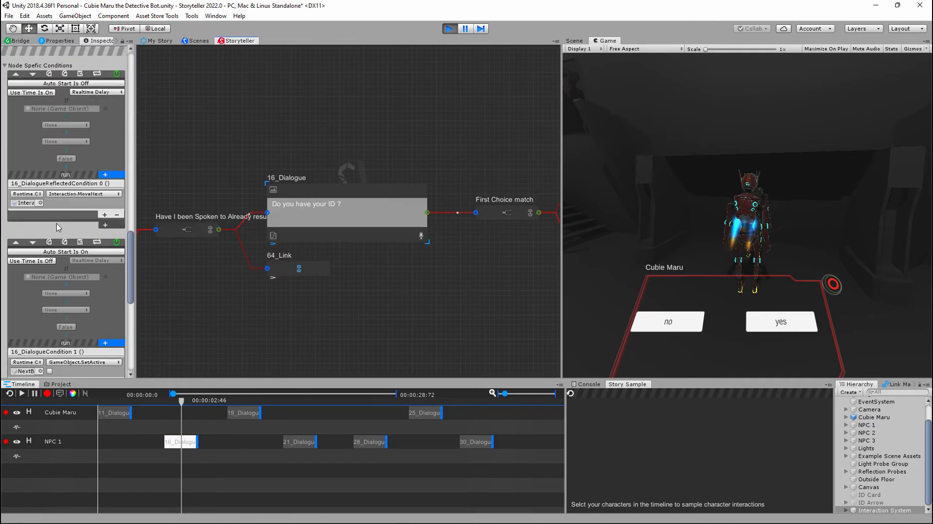
scroll(57, 227, "down", 5)
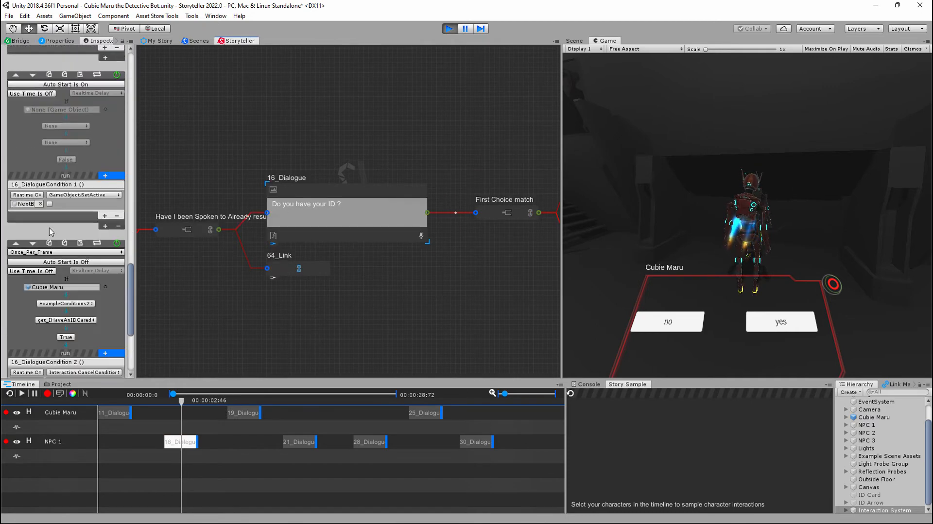
scroll(51, 231, "down", 5)
scroll(51, 233, "up", 5)
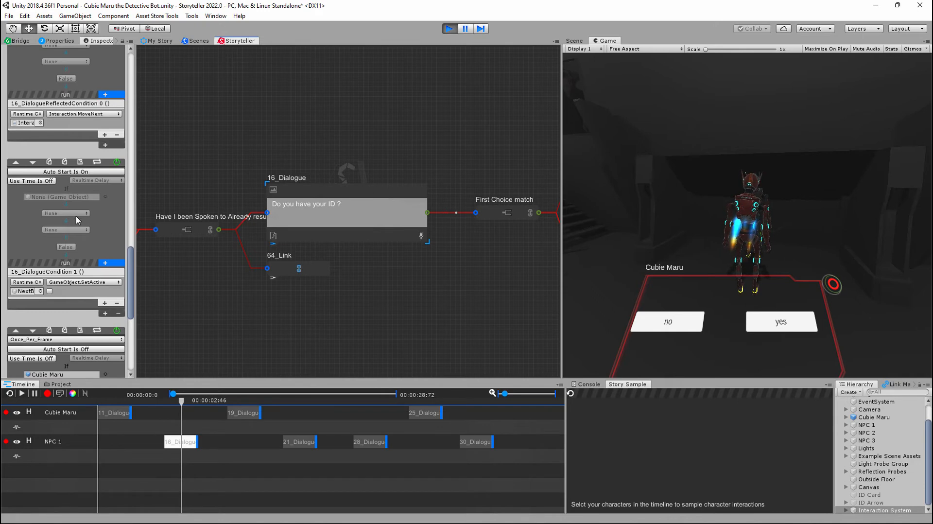
scroll(76, 221, "up", 5)
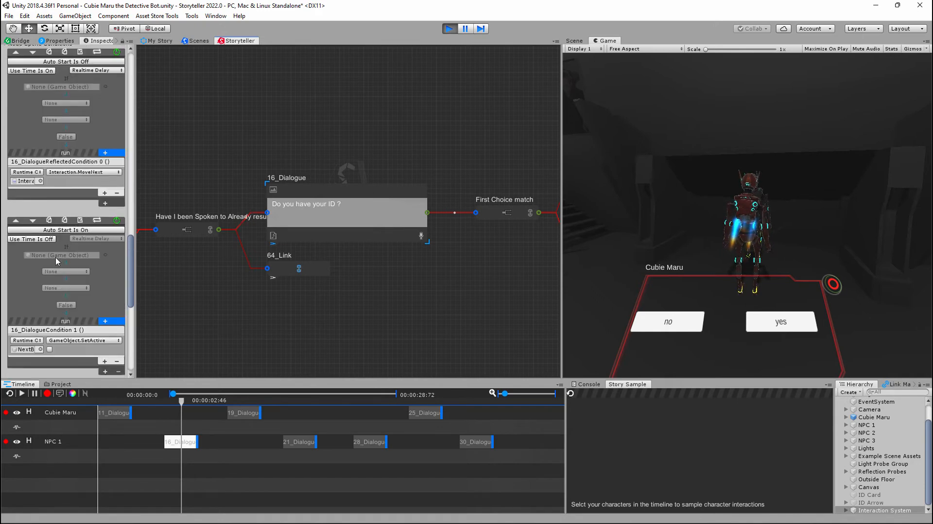
scroll(58, 259, "down", 5)
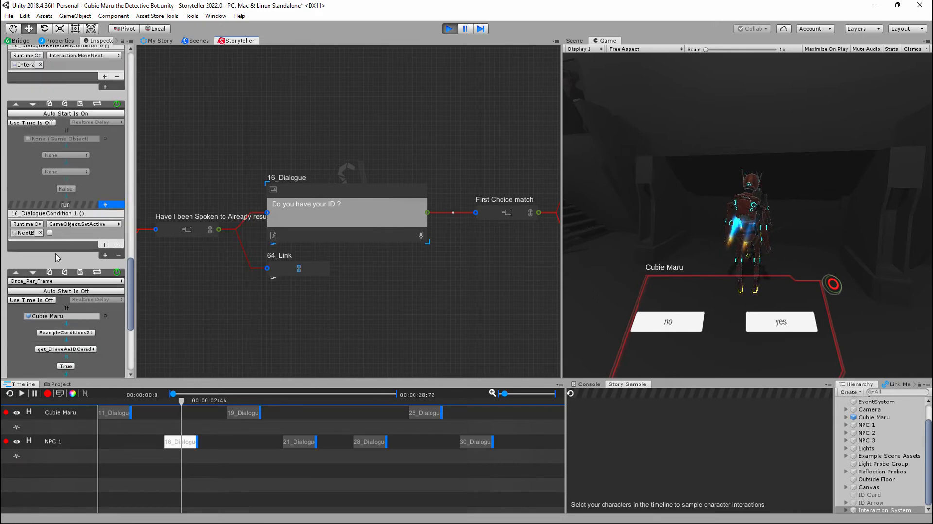
scroll(57, 258, "down", 5)
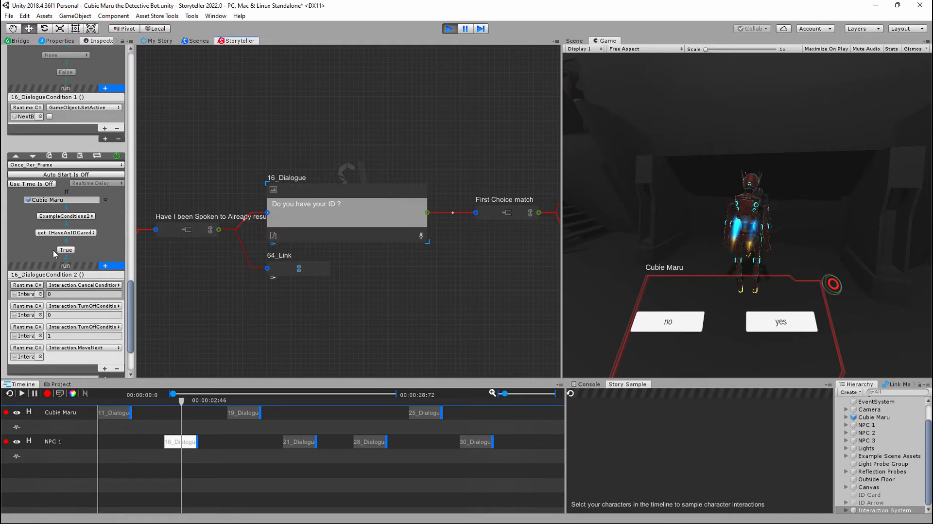
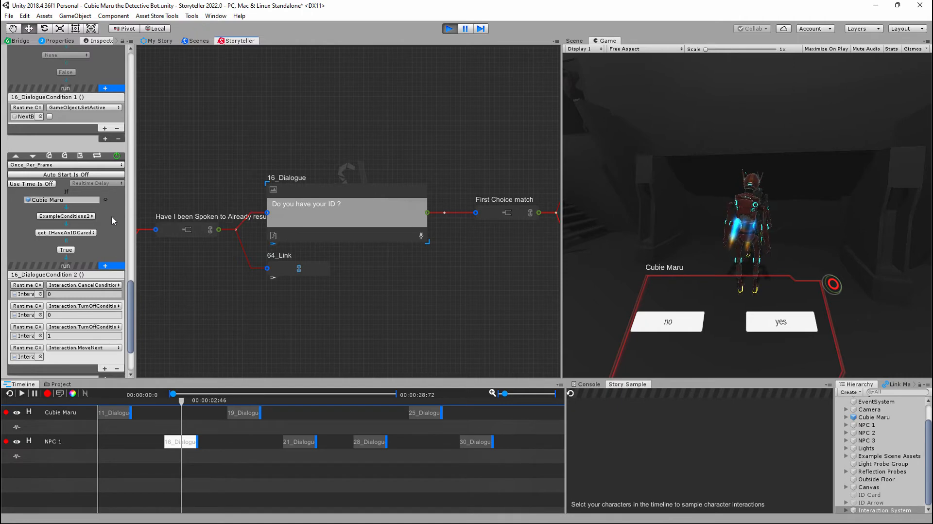
- Recheck the 16_Dialogue ID conditions, and answer yes to the ID question in the running game, advancing past Cubie Maru's reply
scroll(132, 298, "up", 2)
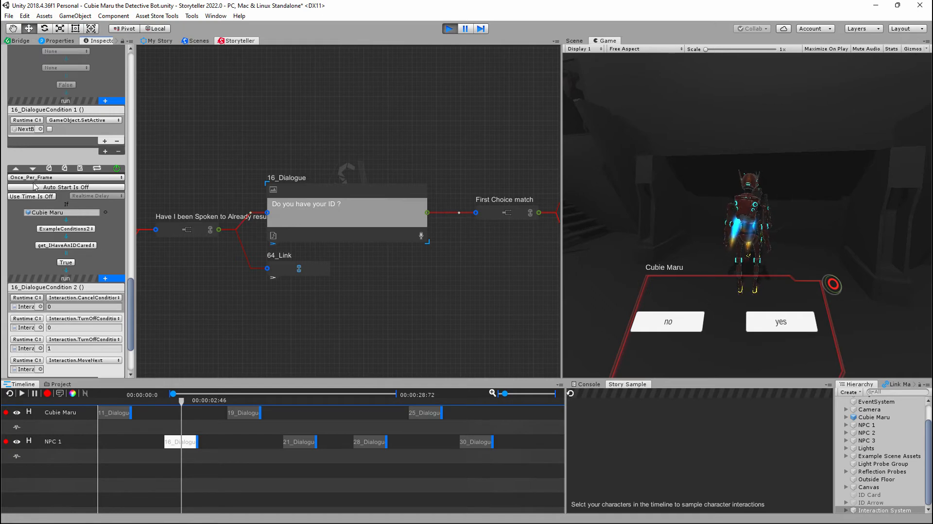
scroll(59, 249, "down", 3)
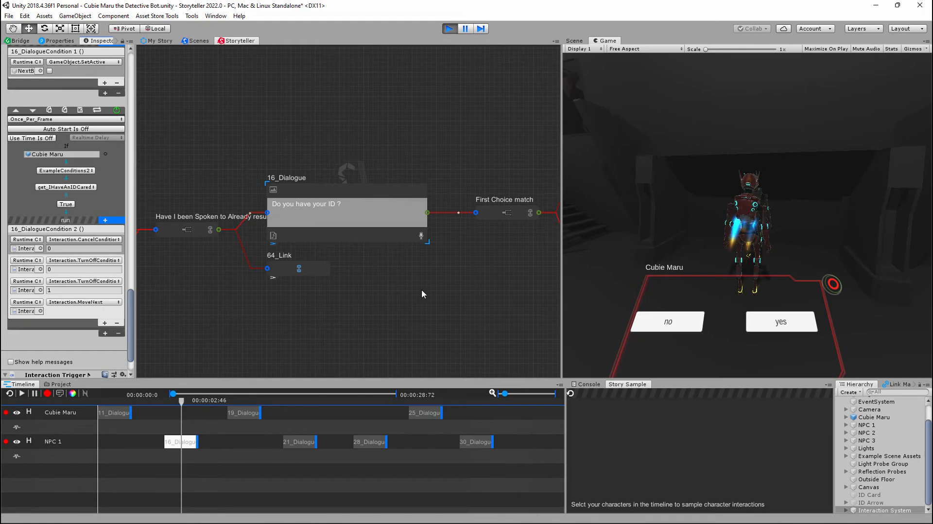
middle_click_drag(314, 305, 463, 274)
middle_click_drag(381, 285, 242, 297)
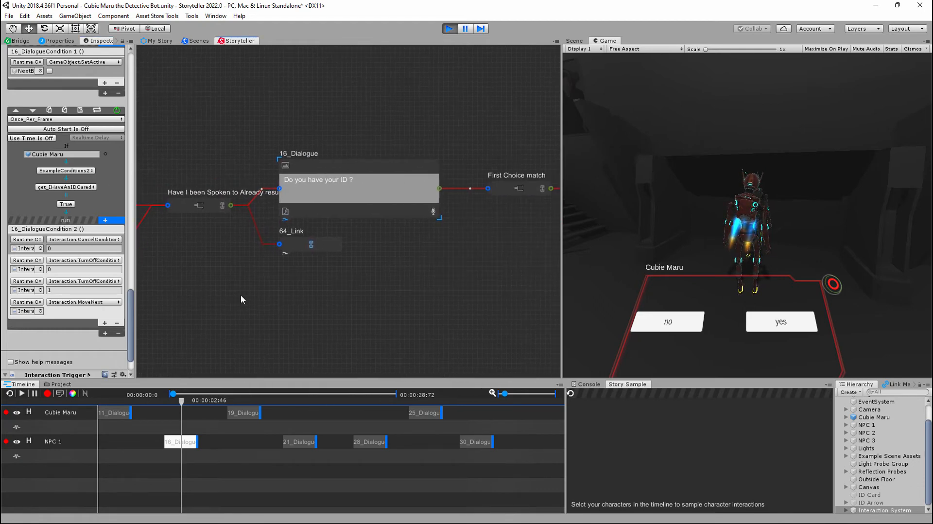
scroll(365, 283, "down", 6)
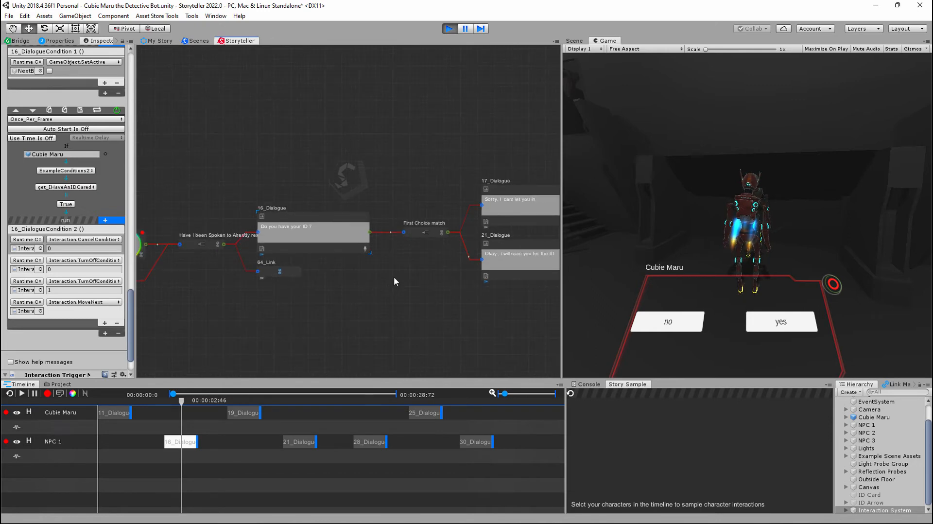
middle_click_drag(452, 134, 310, 263)
middle_click_drag(343, 183, 223, 164)
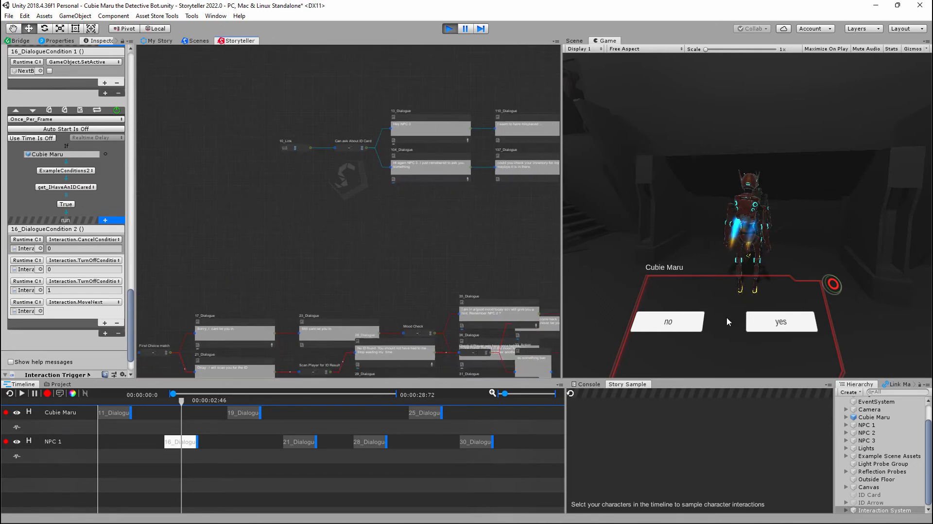
left_click(776, 324)
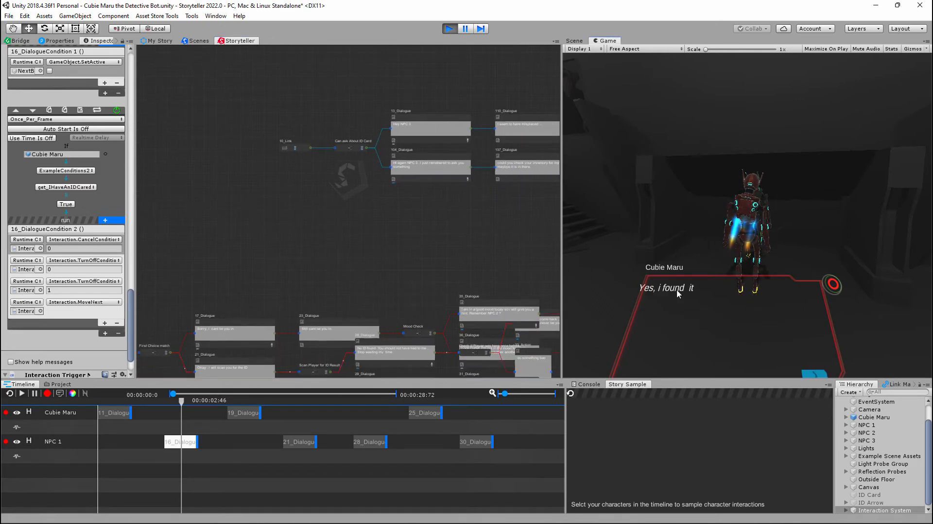
left_click(820, 372)
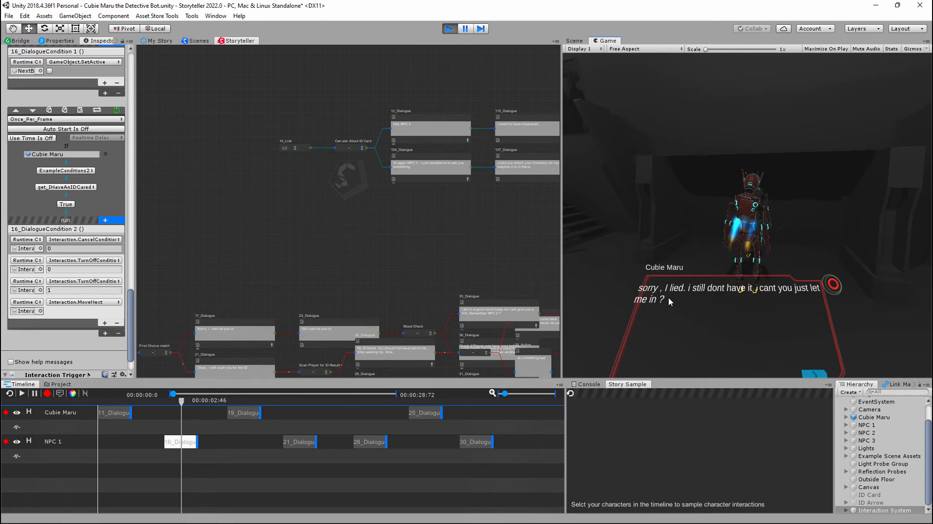
- Select the 17_Dialogue node together with its subsequent nodes and move the group up, clear of the 21_Dialogue branch
left_click(302, 448)
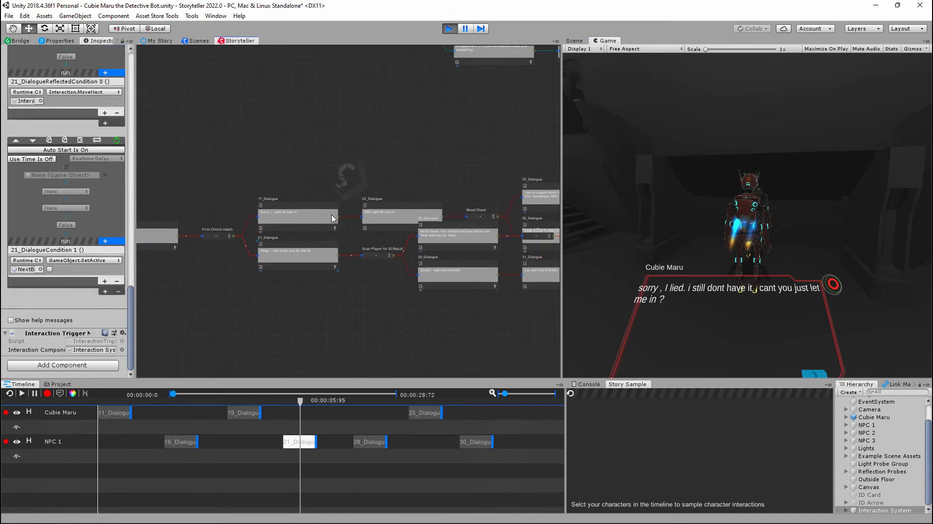
left_click(313, 210)
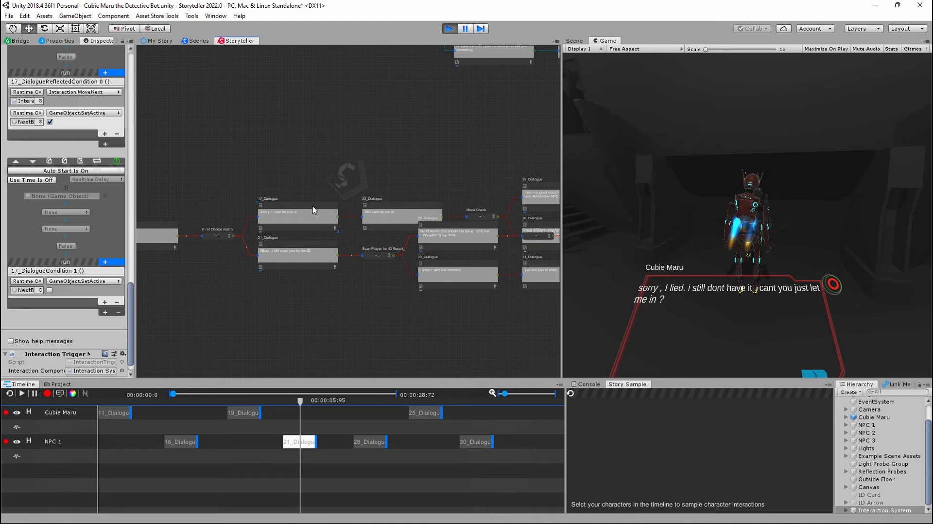
right_click(313, 210)
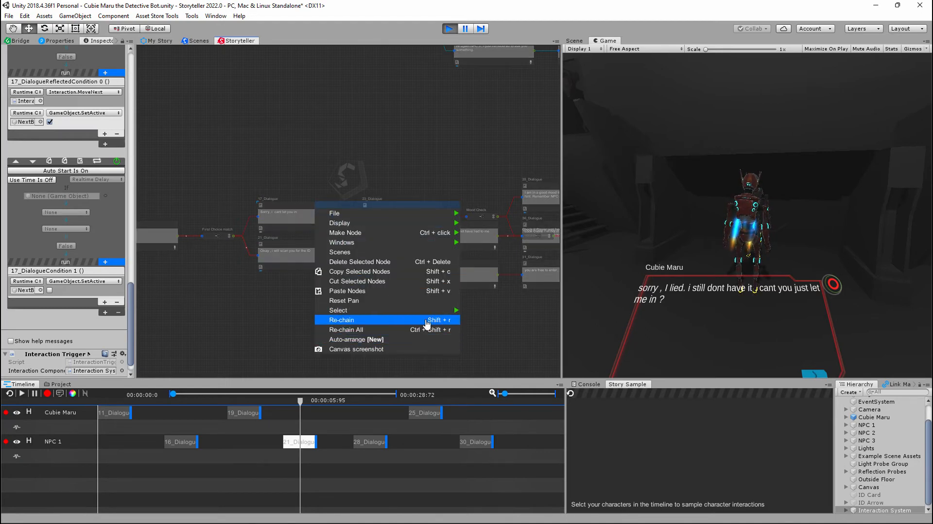
mouse_move(438, 312)
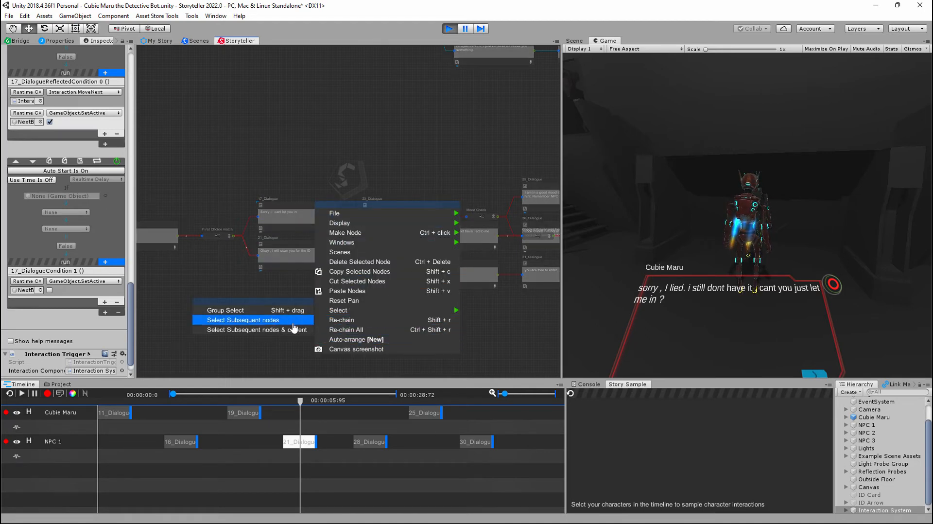
left_click(243, 319)
left_click_drag(353, 200, 357, 157)
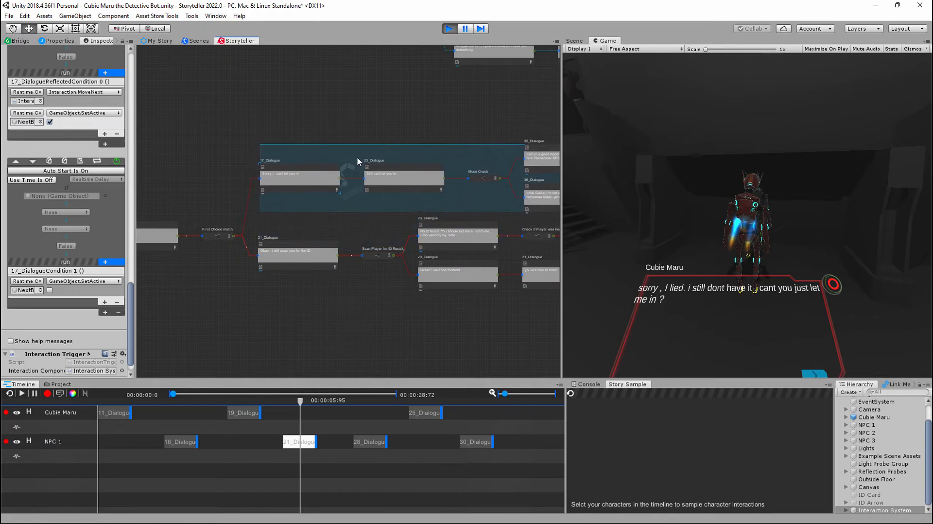
left_click(360, 233)
scroll(354, 289, "up", 3)
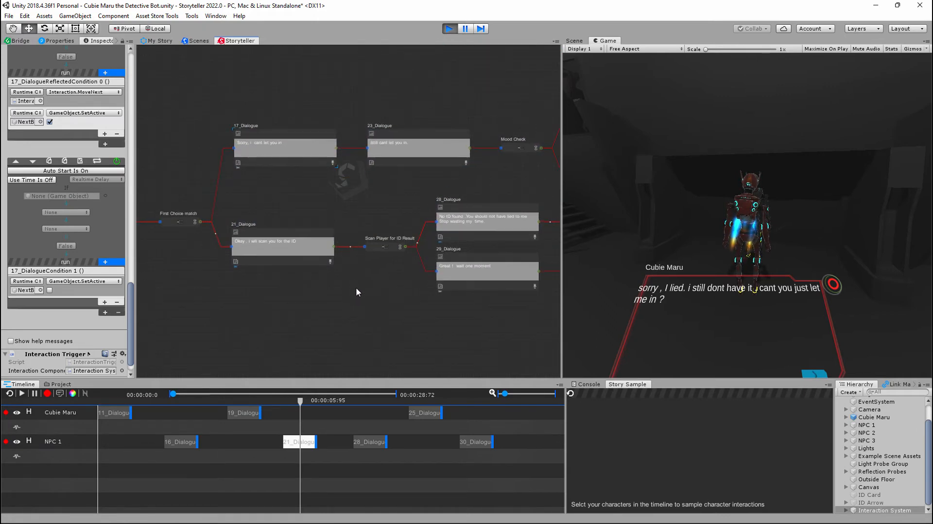
- Refresh the story sample and locate the node of the "Okay , i will scan you for the ID" line from it
left_click(591, 385)
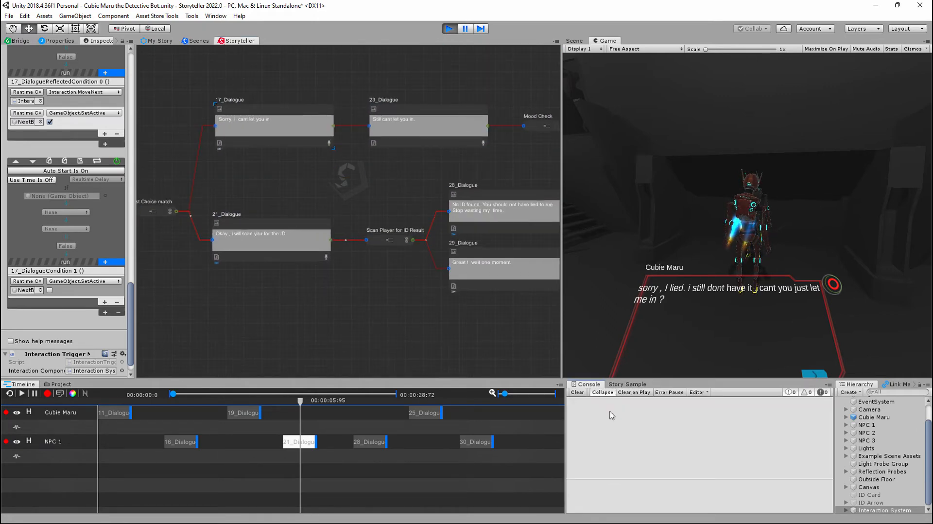
left_click(627, 384)
left_click(572, 397)
scroll(654, 452, "down", 3)
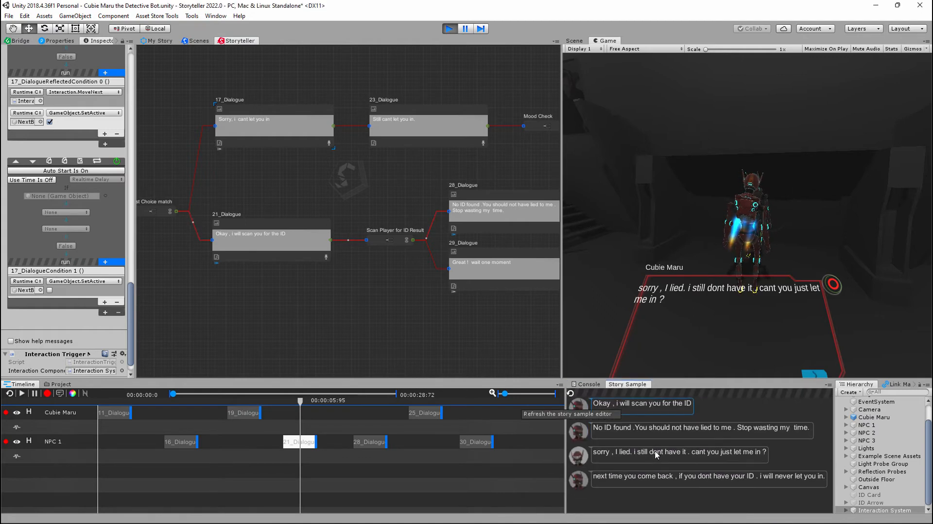
left_click(578, 408)
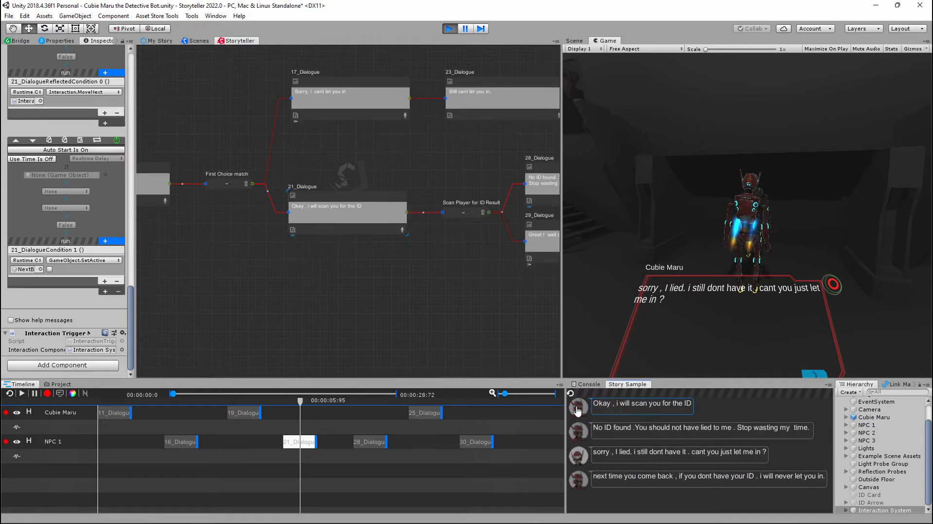
- Review 21_Dialogue's node-specific conditions, comparing its Realtime Delay timing with the MoveNext and SetActive events
scroll(334, 213, "up", 2)
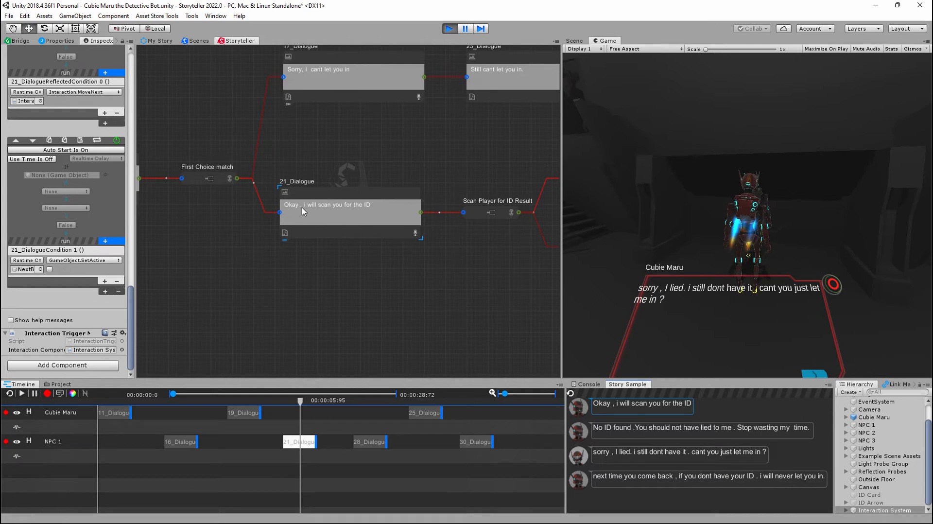
middle_click_drag(323, 165, 346, 176)
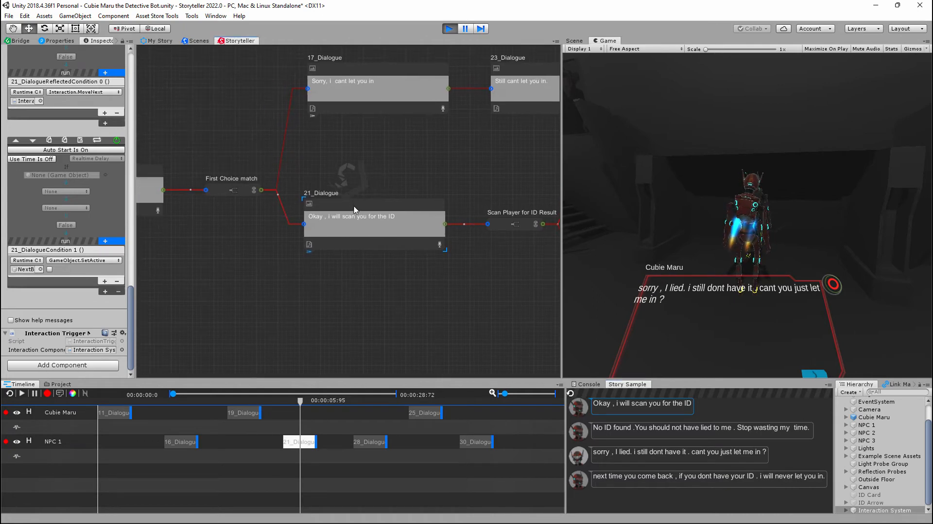
scroll(100, 212, "up", 6)
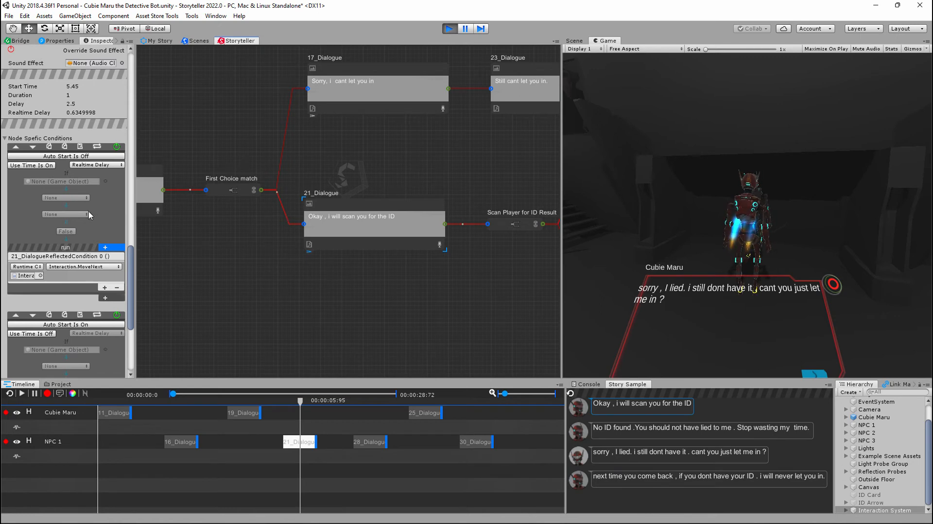
scroll(83, 231, "down", 2)
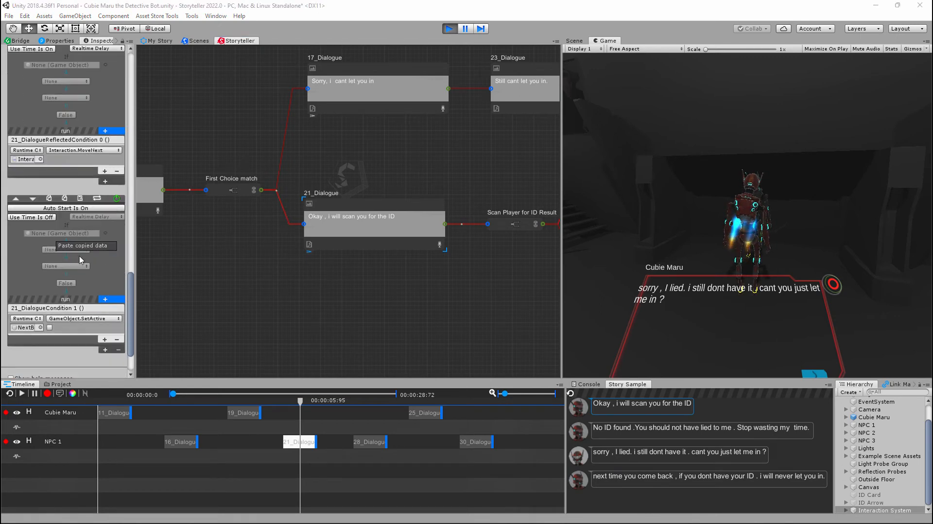
scroll(82, 263, "up", 8)
scroll(80, 274, "down", 8)
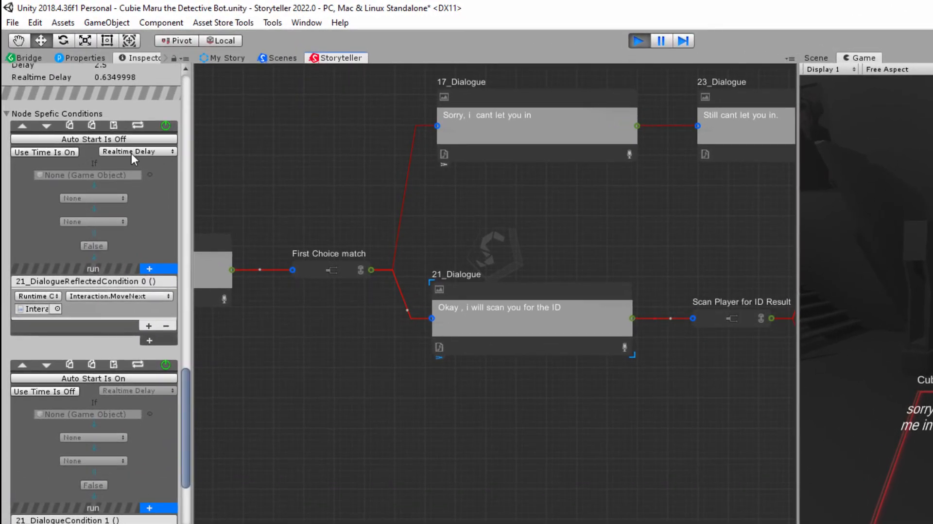
scroll(76, 126, "up", 4)
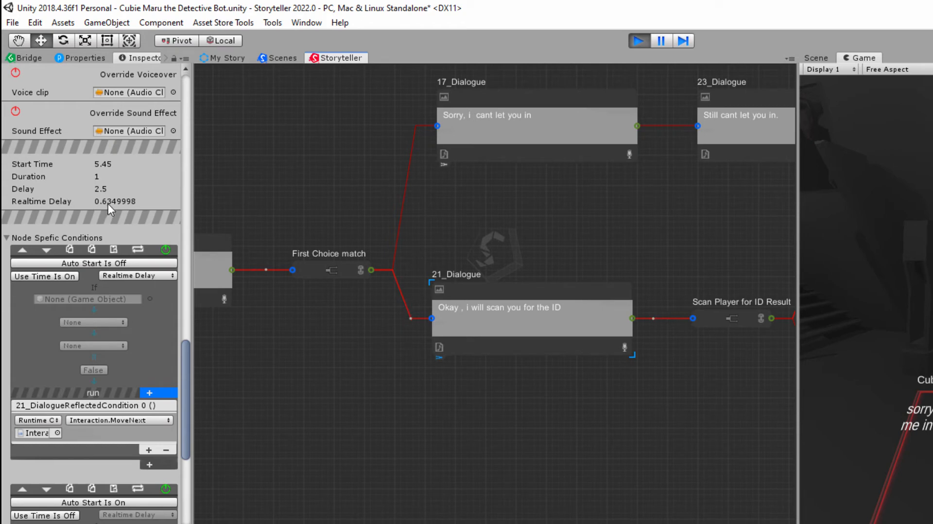
scroll(112, 355, "down", 3)
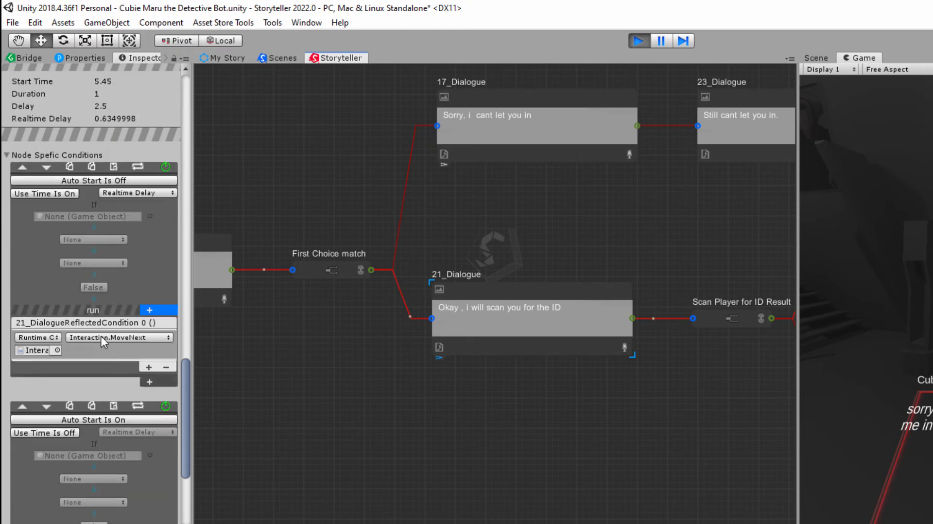
scroll(101, 337, "down", 7)
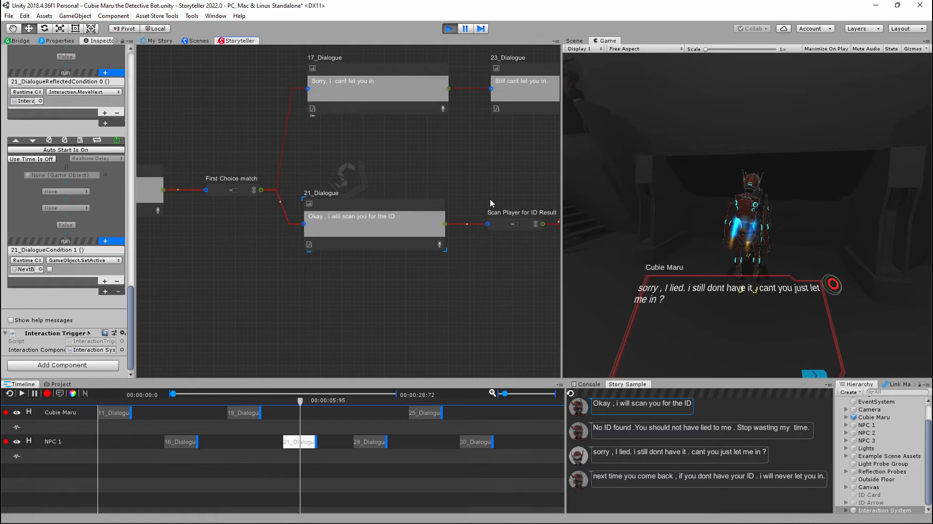
- Examine how the Scan Player for ID Result node's get_IHaveAnIDCared conditions use GoToRoute to reach 28_Dialogue or 29_Dialogue
middle_click_drag(490, 199, 401, 202)
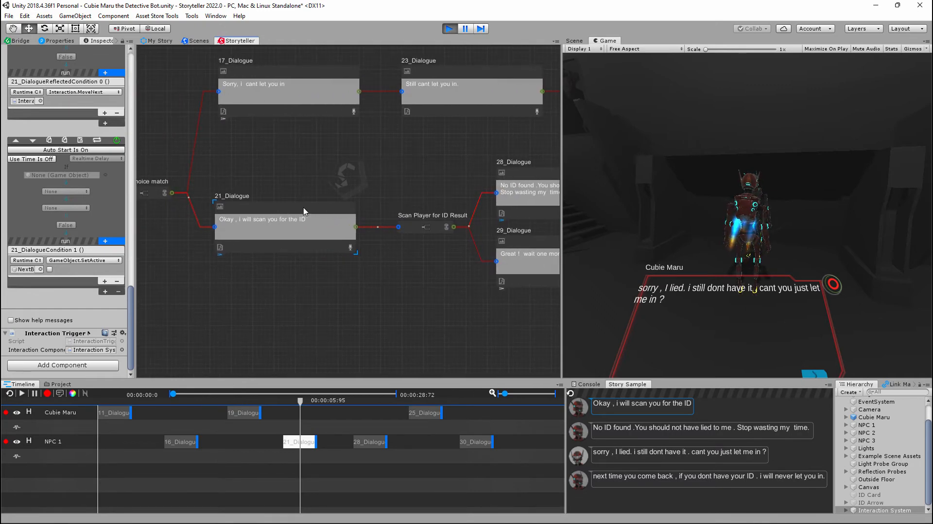
middle_click_drag(411, 193, 353, 205)
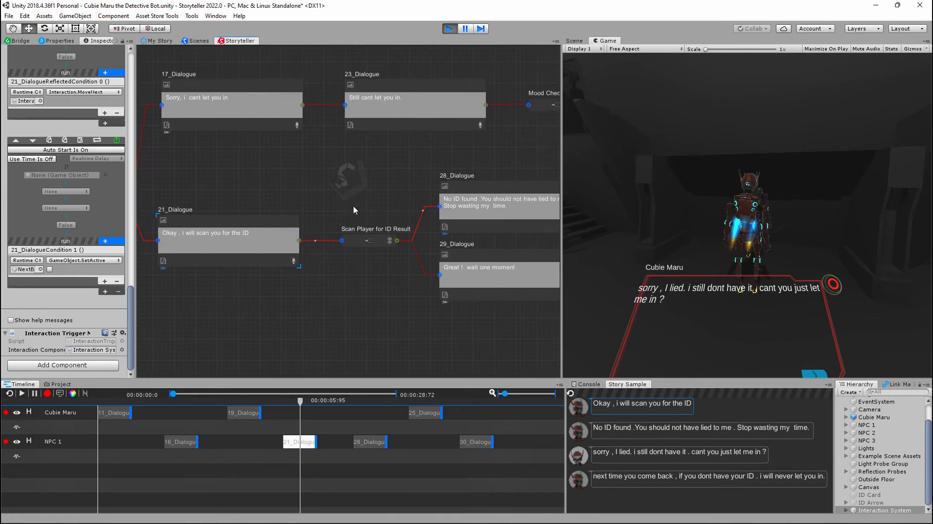
left_click(354, 242)
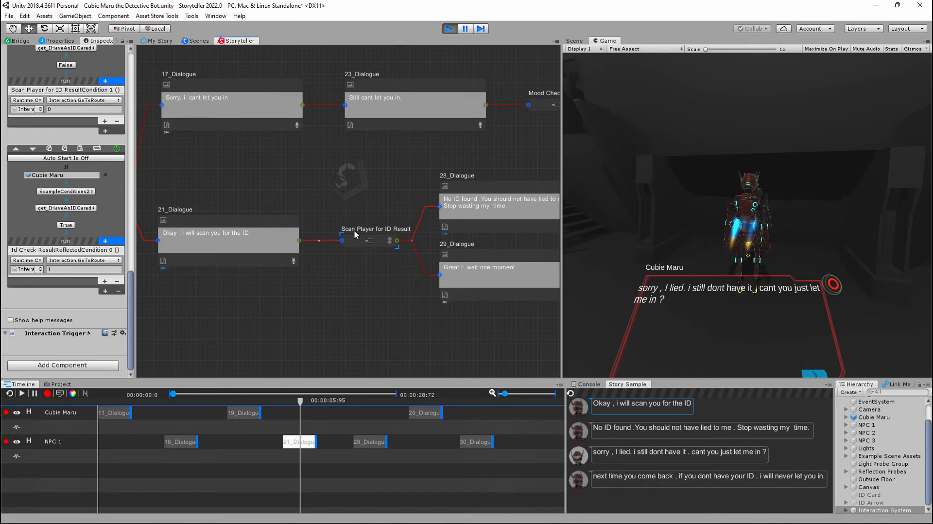
middle_click_drag(401, 214, 323, 213)
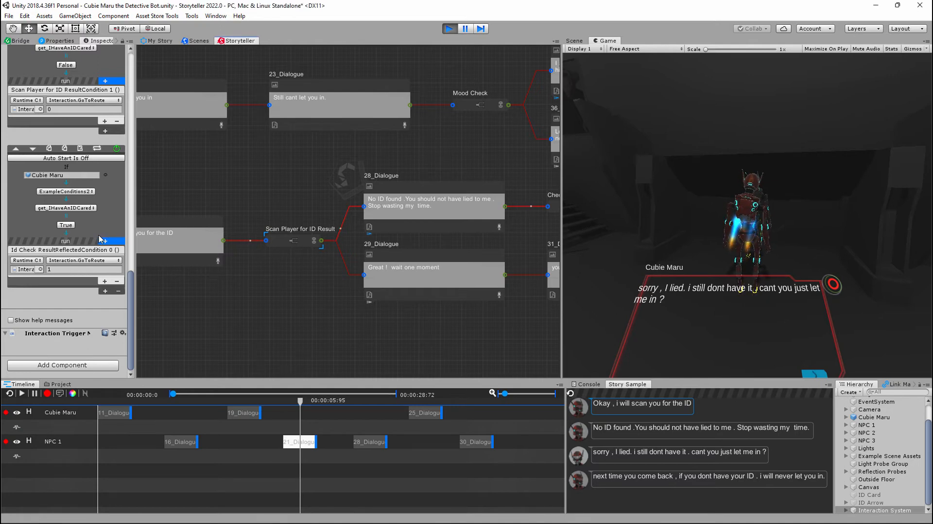
scroll(101, 239, "up", 5)
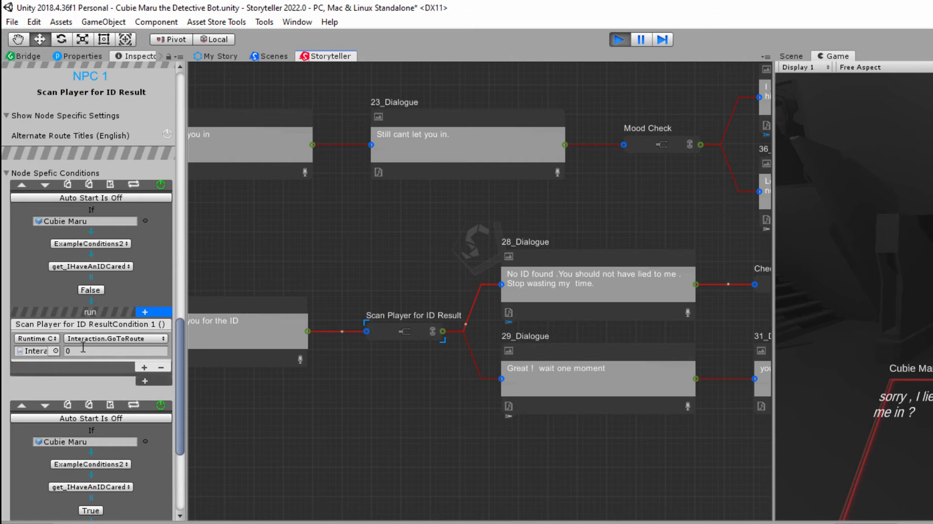
scroll(88, 338, "down", 5)
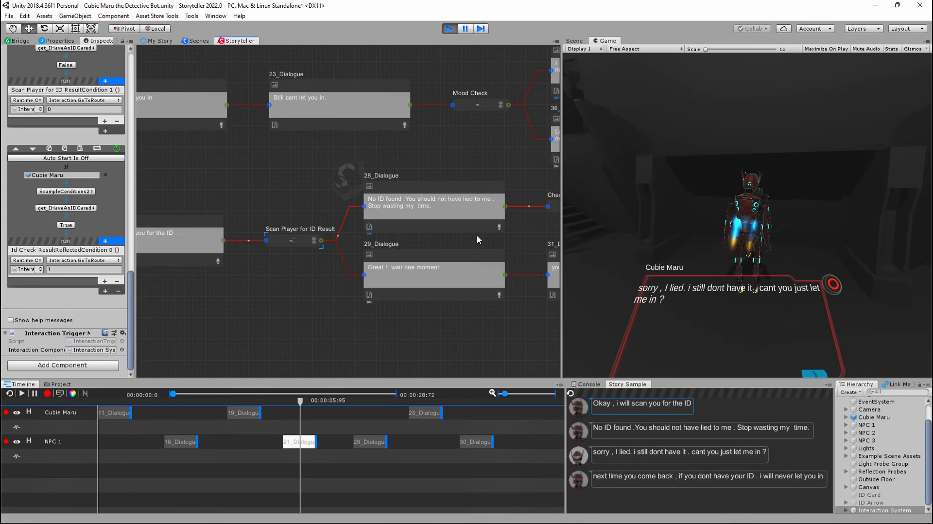
- Move the 31_Dialogue node down, clear of the 33_Action node, and show its node-specific conditions
middle_click_drag(659, 326, 440, 336)
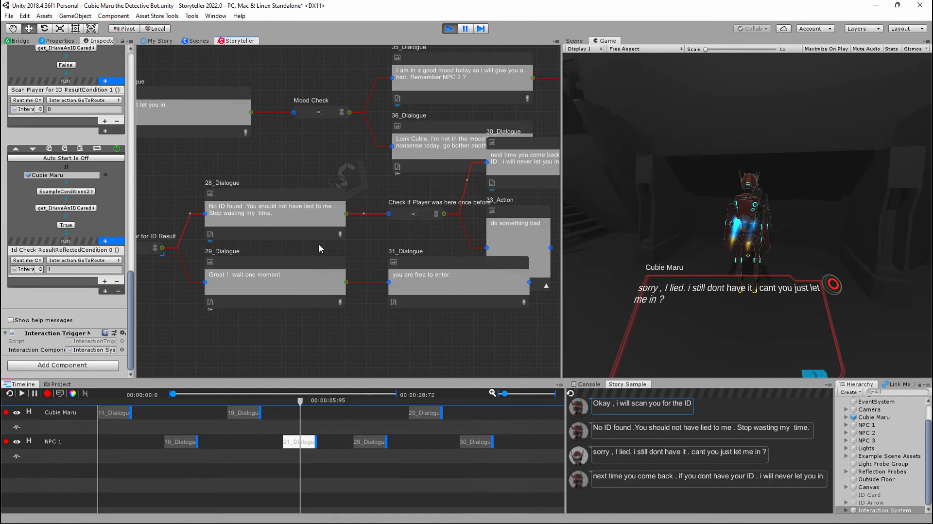
left_click_drag(422, 271, 430, 309)
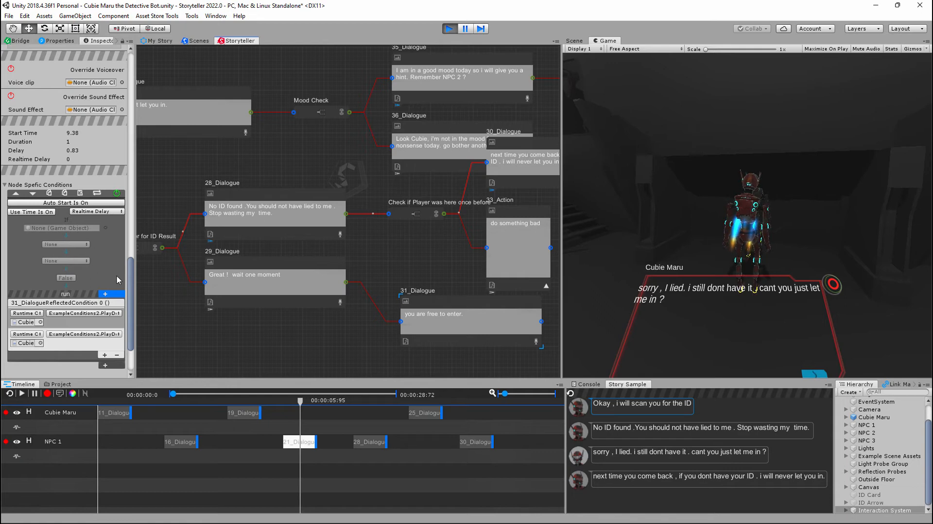
- Open Cubie Maru's ExampleConditions2 script in Visual Studio and view the PlayDoorRight and PlayDoorleft methods
left_click(875, 417)
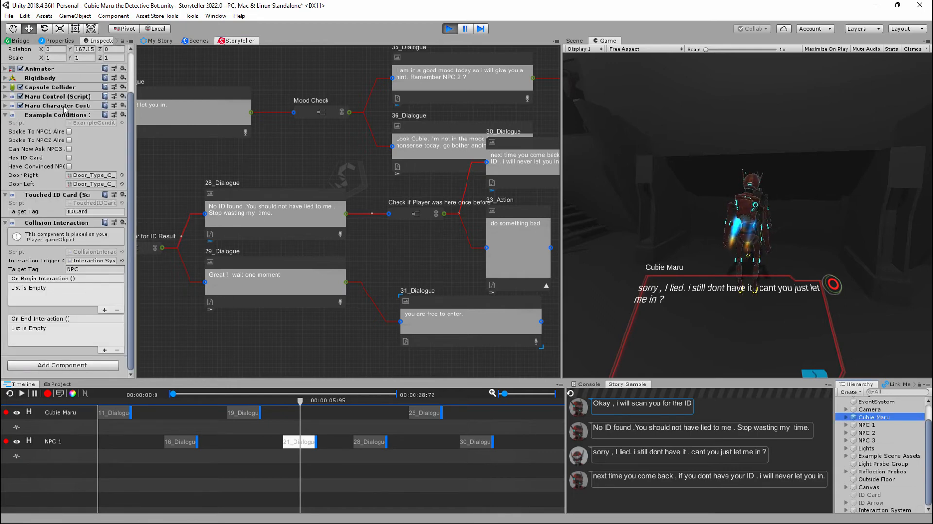
double_click(90, 123)
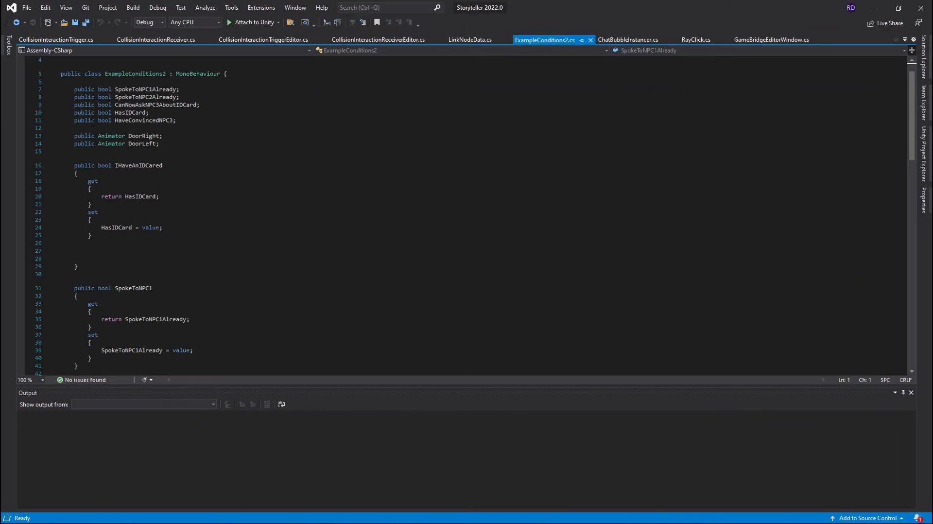
scroll(279, 233, "down", 20)
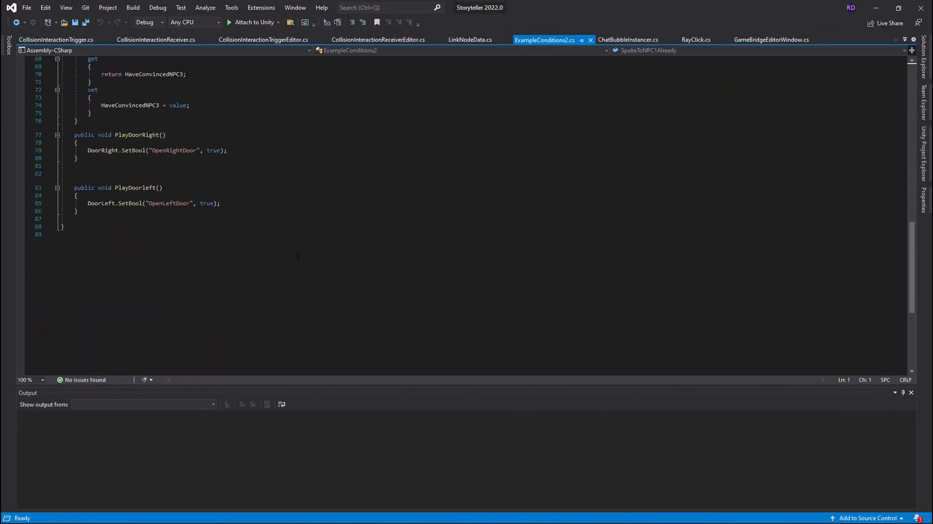
- Review the boolean properties in the ExampleConditions2 script from ConvincedNPC3 back up to SpokeToNPC1 and IHaveAnIDCared
scroll(290, 256, "up", 4)
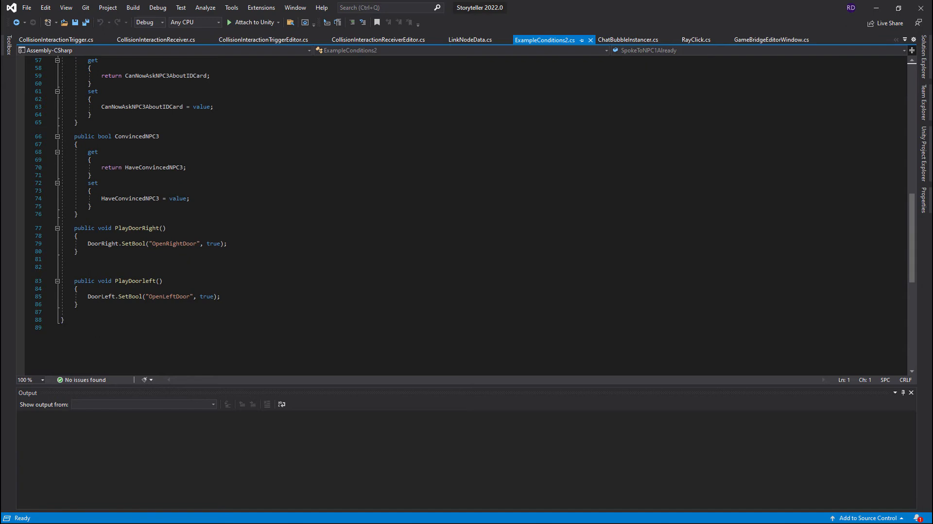
scroll(164, 288, "up", 5)
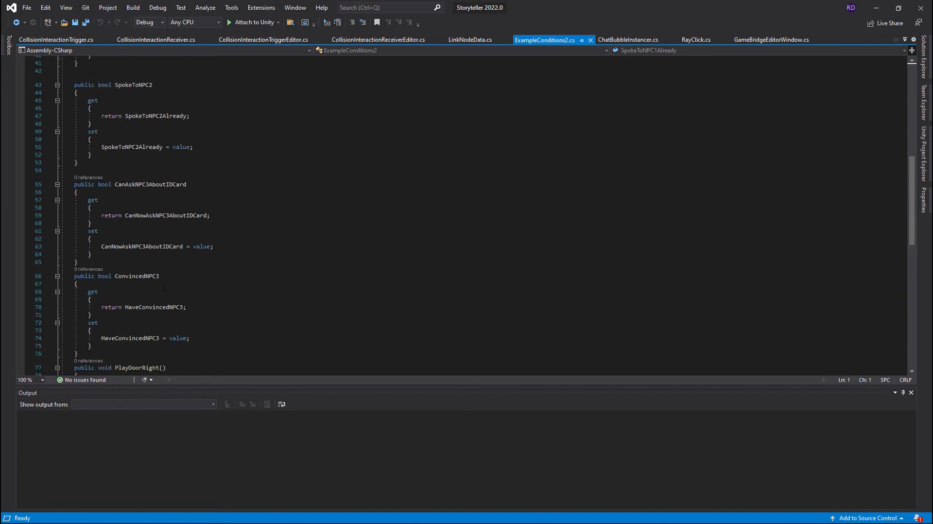
scroll(164, 288, "up", 5)
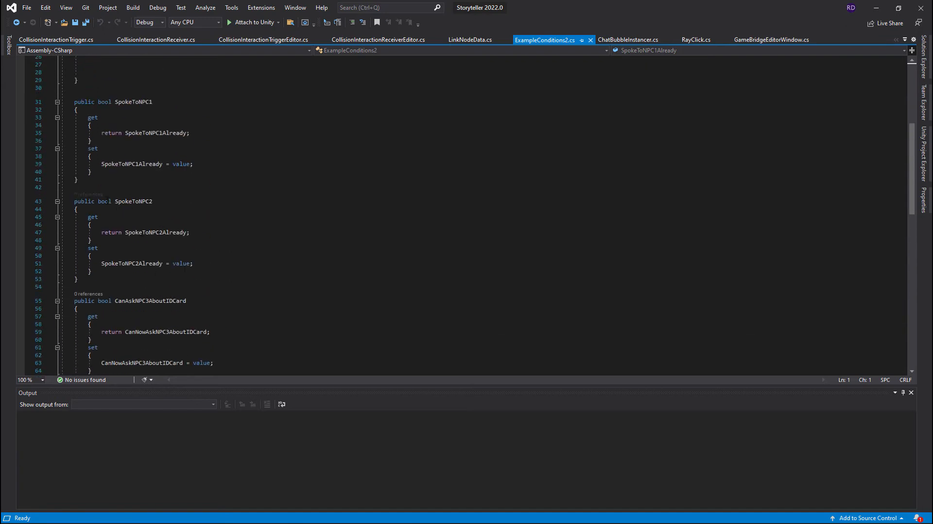
left_click_drag(79, 201, 163, 209)
scroll(167, 212, "up", 6)
left_click_drag(158, 241, 134, 228)
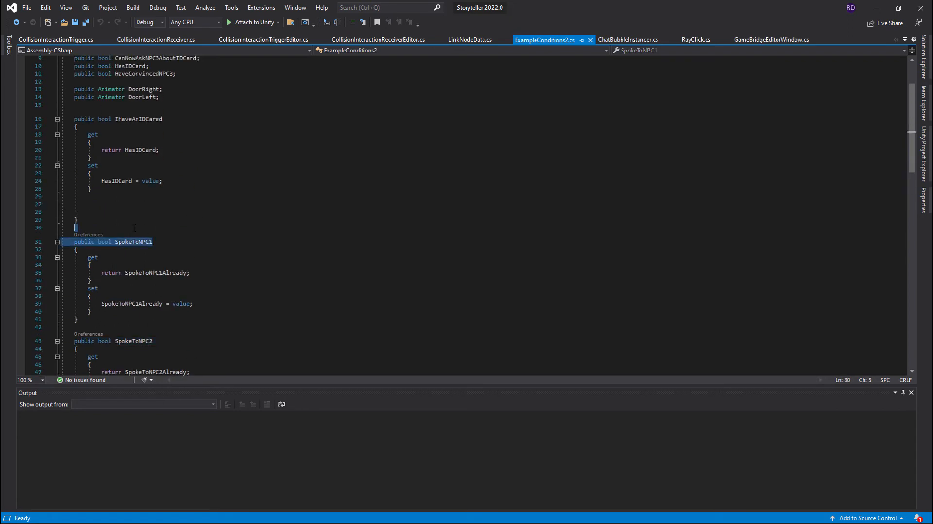
scroll(135, 228, "up", 1)
left_click(107, 142)
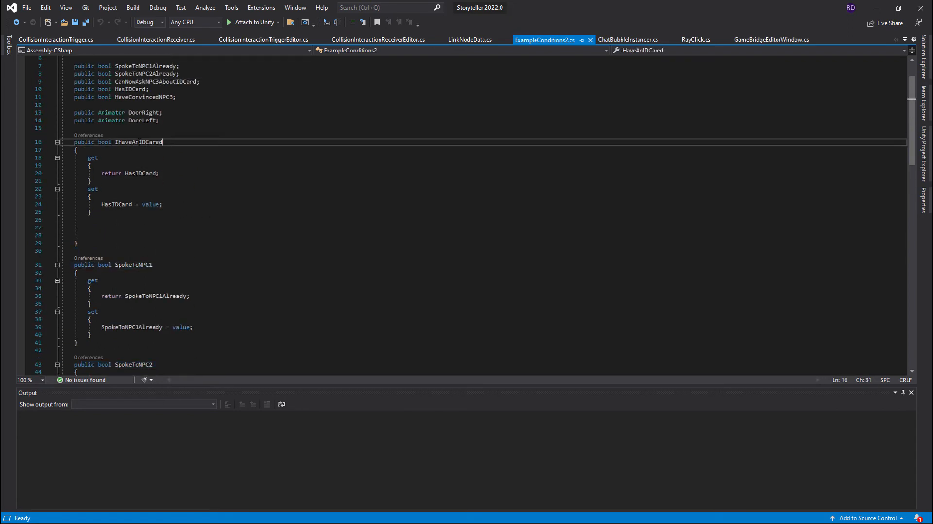
- Highlight the script's CanAskNPC3AboutIDCard property and its neighbouring NPC properties, and switch back to Unity
scroll(171, 206, "down", 7)
left_click_drag(171, 207, 105, 202)
left_click(132, 308)
mouse_move(131, 308)
left_mouse_down()
mouse_move(73, 301)
mouse_move(115, 300)
left_mouse_up()
scroll(200, 289, "down", 7)
scroll(181, 285, "up", 8)
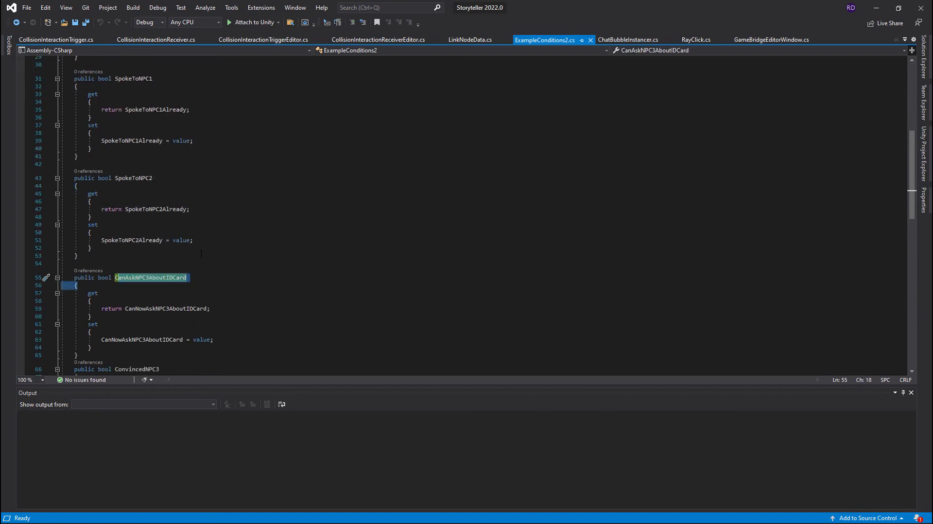
left_click(876, 8)
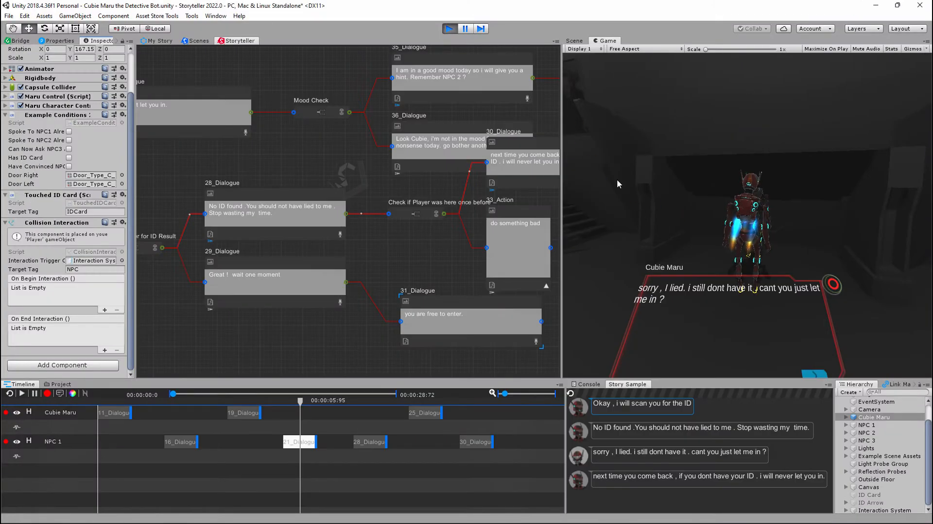
- Select the Mood Check node with its following dialogue chain and move the group up, clear of the 30_Dialogue node
middle_click_drag(525, 191, 313, 237)
scroll(498, 215, "down", 2)
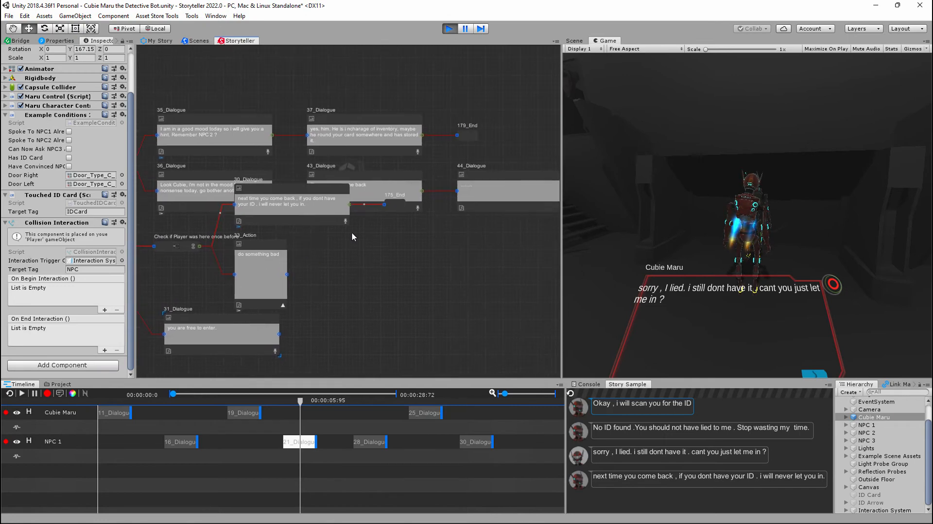
middle_click_drag(448, 237, 419, 208)
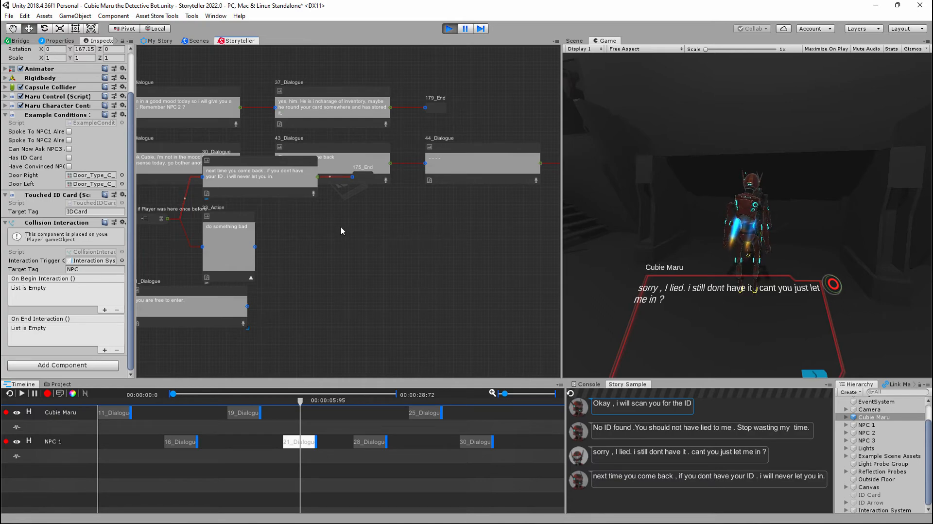
key("alt")
left_click_drag(306, 237, 498, 229, "alt")
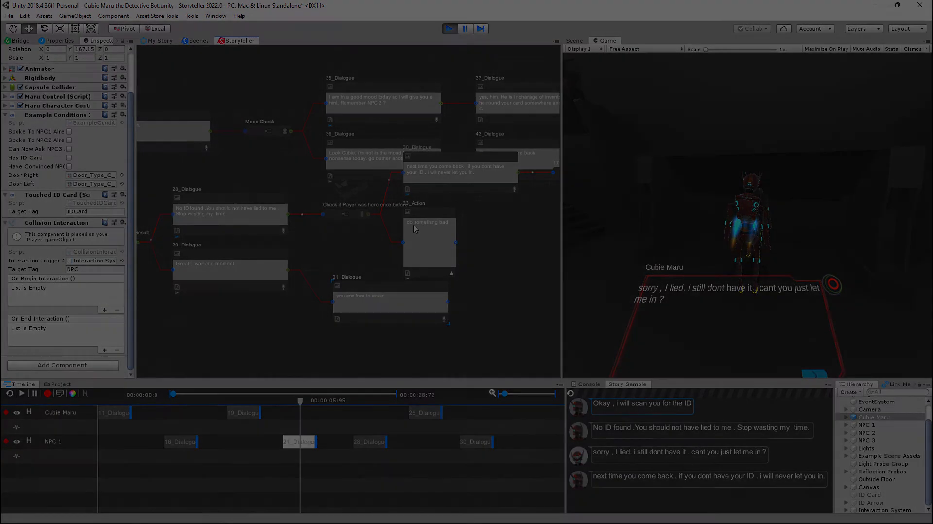
right_click(279, 135)
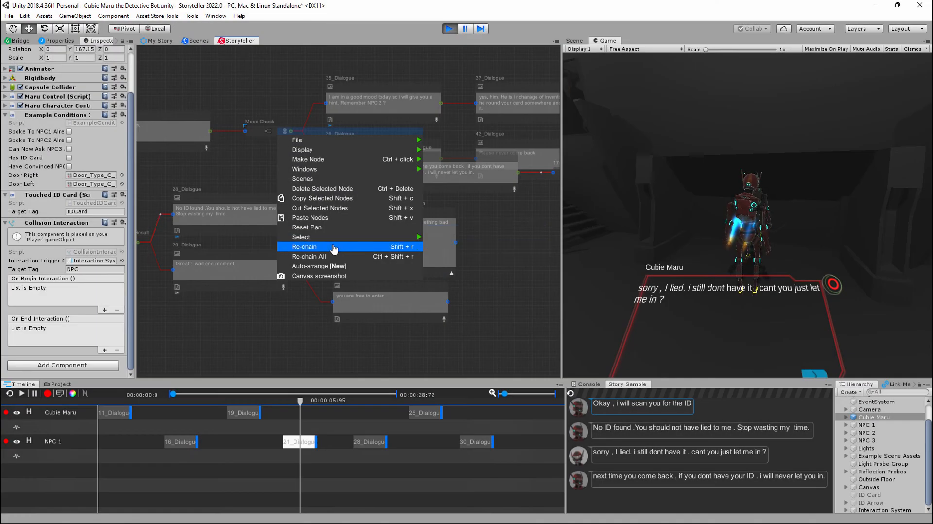
left_click(524, 263)
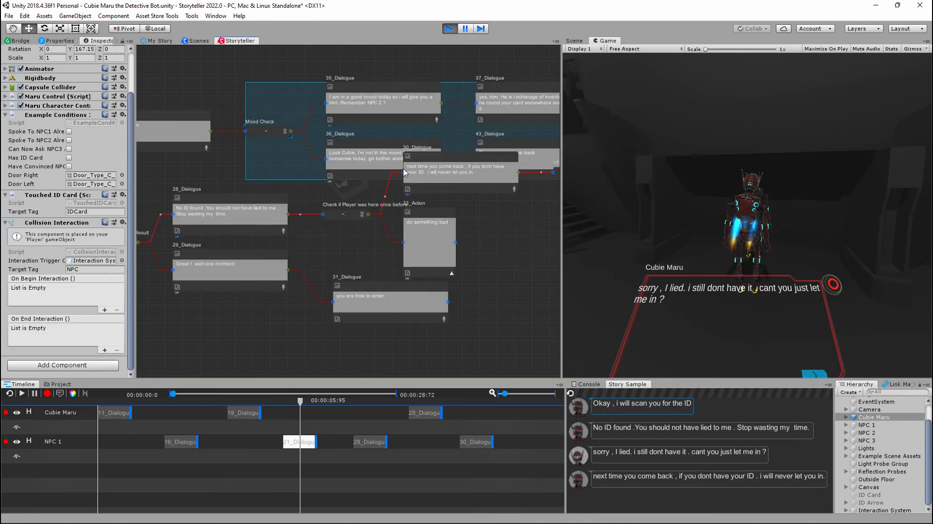
left_click_drag(449, 124, 465, 80)
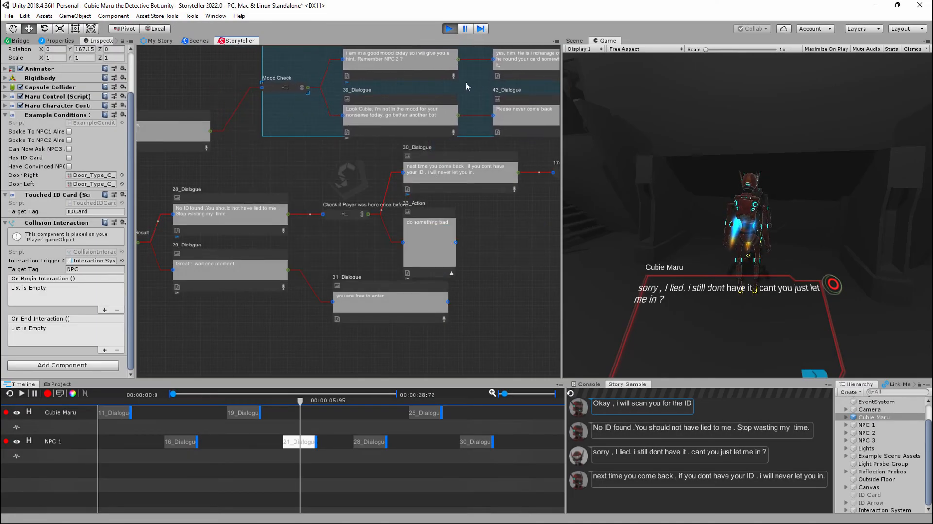
left_click(510, 260)
- Advance the running game's dialogue from Cubie Maru's apology to NPC 1's reply about coming back without an ID
scroll(510, 261, "down", 5)
middle_click_drag(478, 264, 520, 292)
middle_click_drag(313, 172, 88, 249)
middle_click_drag(429, 218, 479, 224)
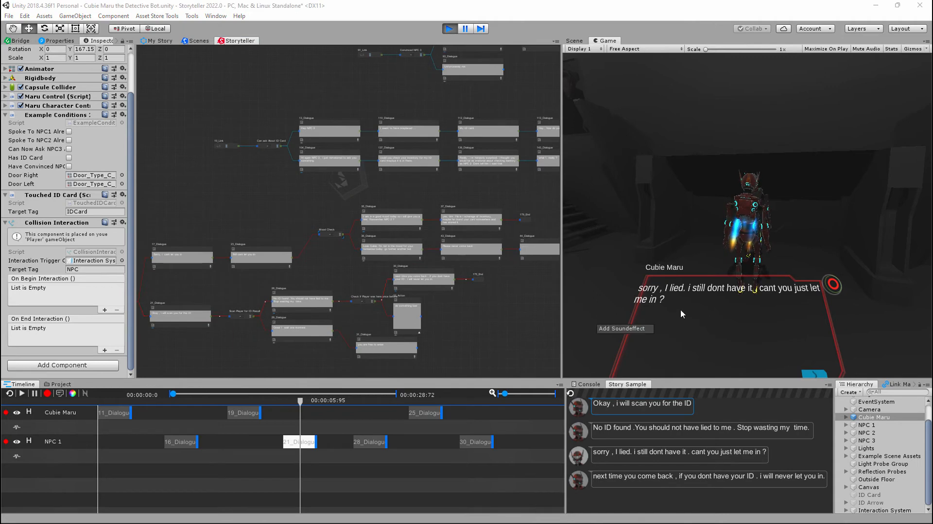
left_click(816, 373)
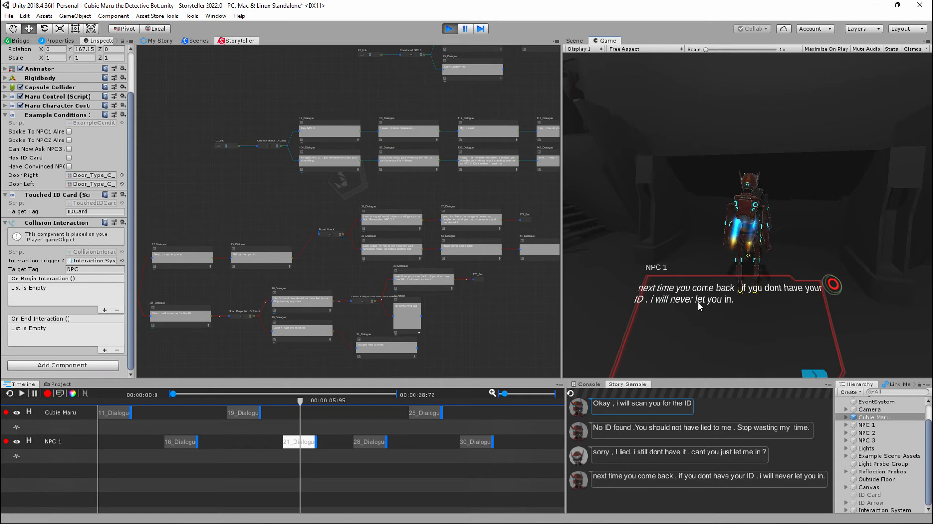
- Nudge the 31_Dialogue node left and 30_Dialogue right, and place the 175_End node lower beside it
middle_click_drag(486, 306, 446, 267)
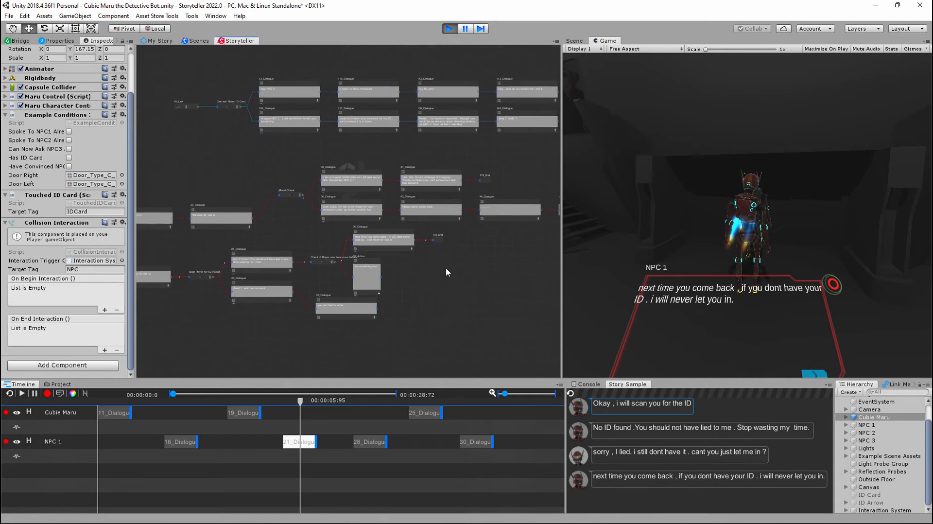
left_click_drag(338, 305, 333, 300)
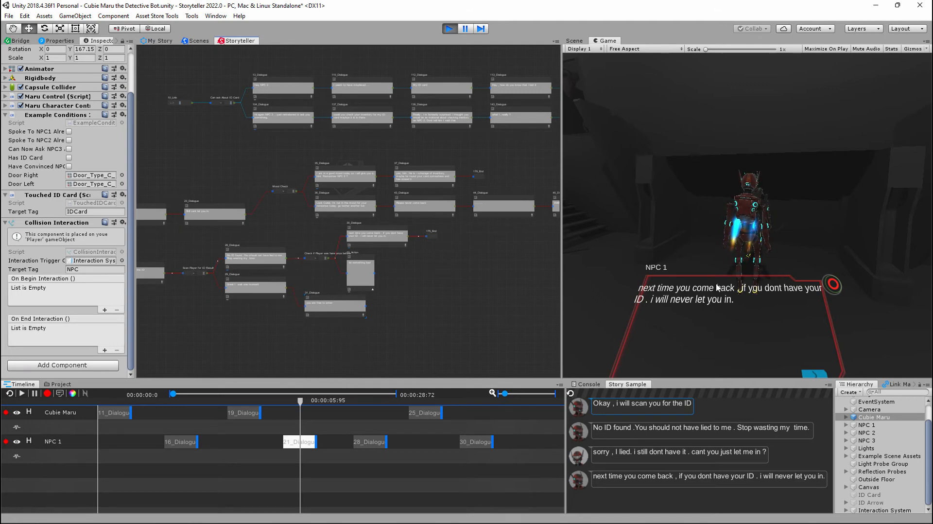
scroll(407, 273, "up", 5)
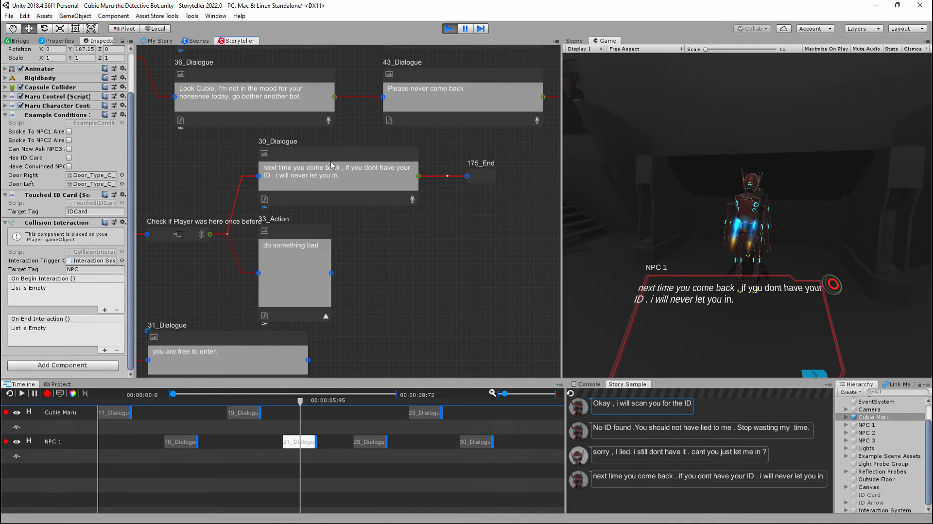
left_click(349, 157)
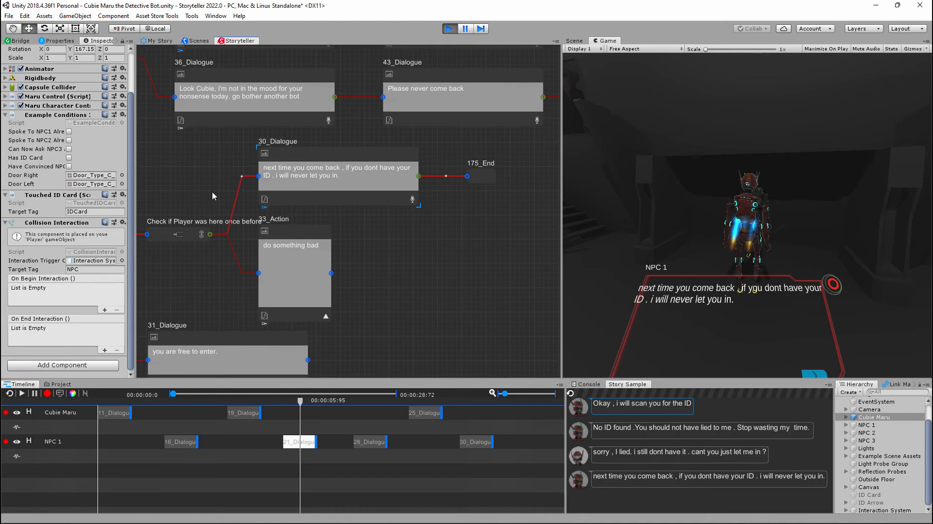
middle_click_drag(212, 192, 275, 191)
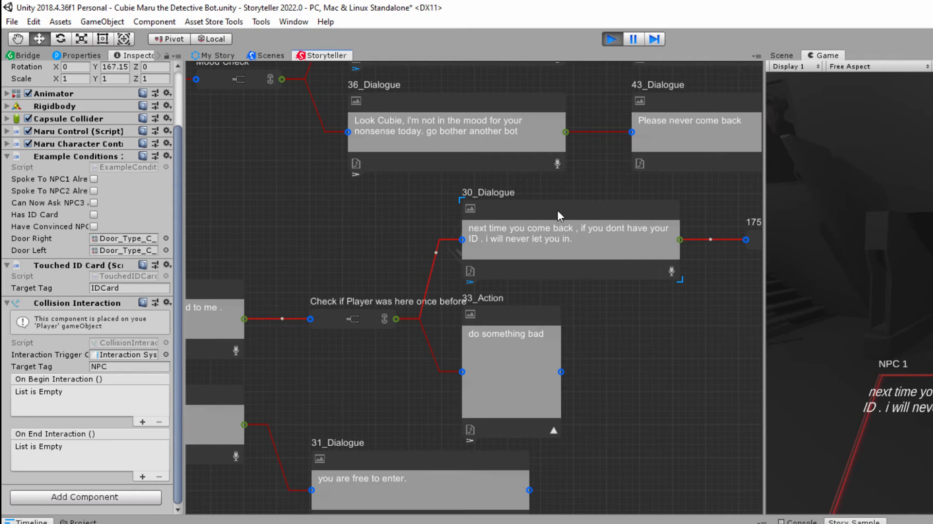
mouse_move(559, 210)
left_mouse_down()
mouse_move(550, 210)
mouse_move(561, 211)
mouse_move(561, 200)
mouse_move(572, 209)
left_mouse_up()
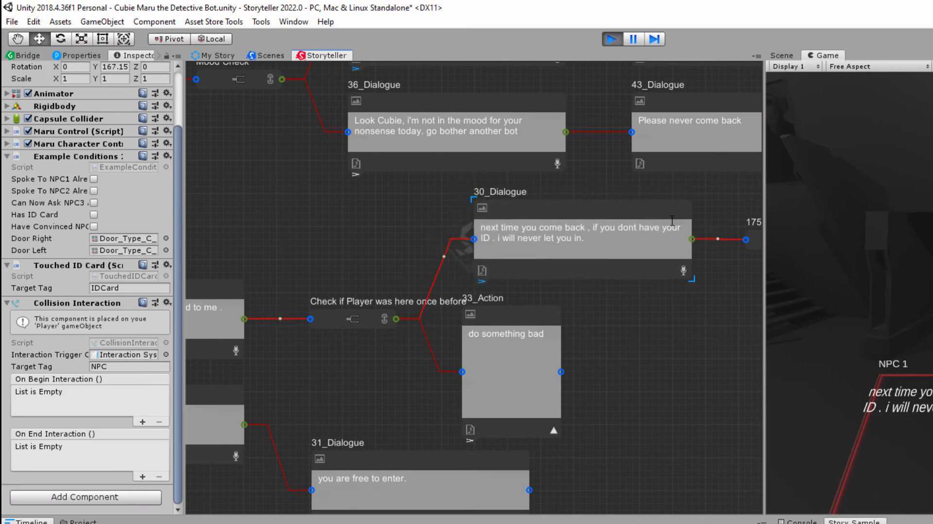
left_click_drag(750, 244, 762, 281)
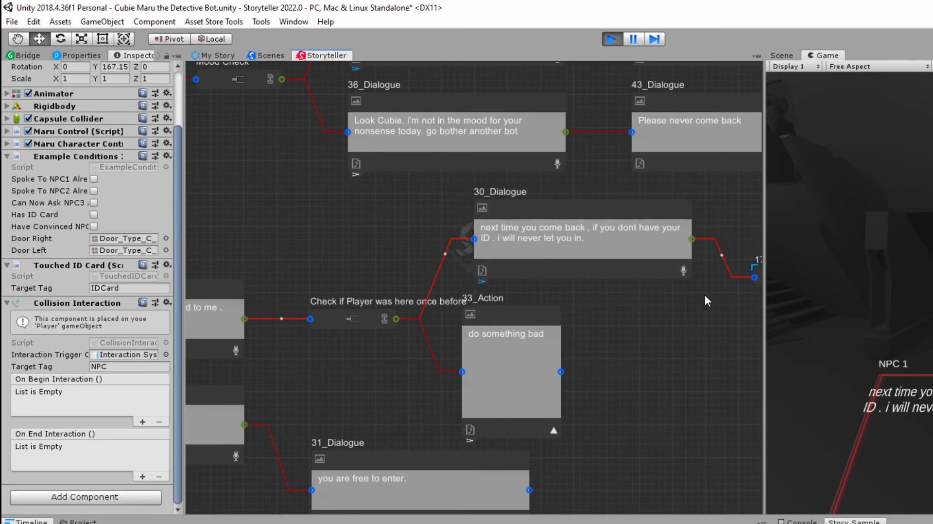
middle_click_drag(695, 297, 665, 302)
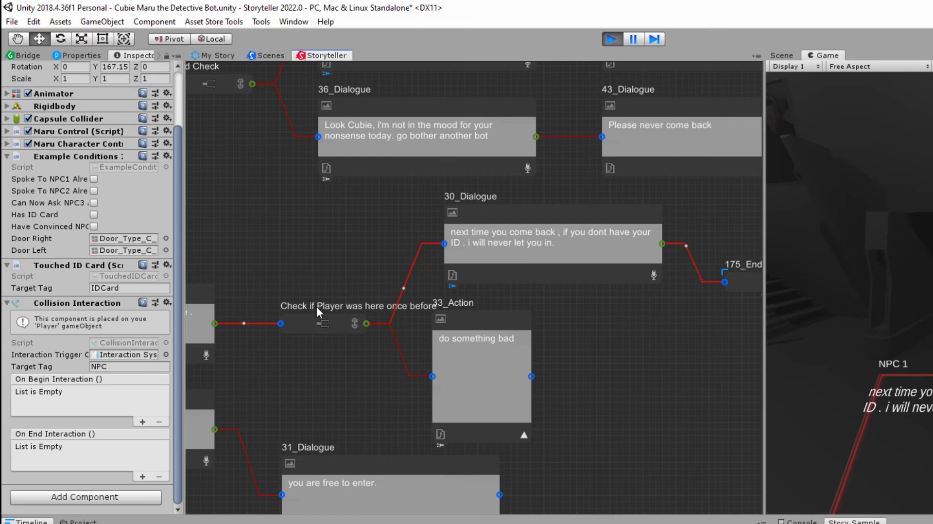
- Show the node-specific conditions of the Check if Player was here once before node and examine its GoToRoute event
left_click(300, 324)
scroll(80, 216, "down", 15)
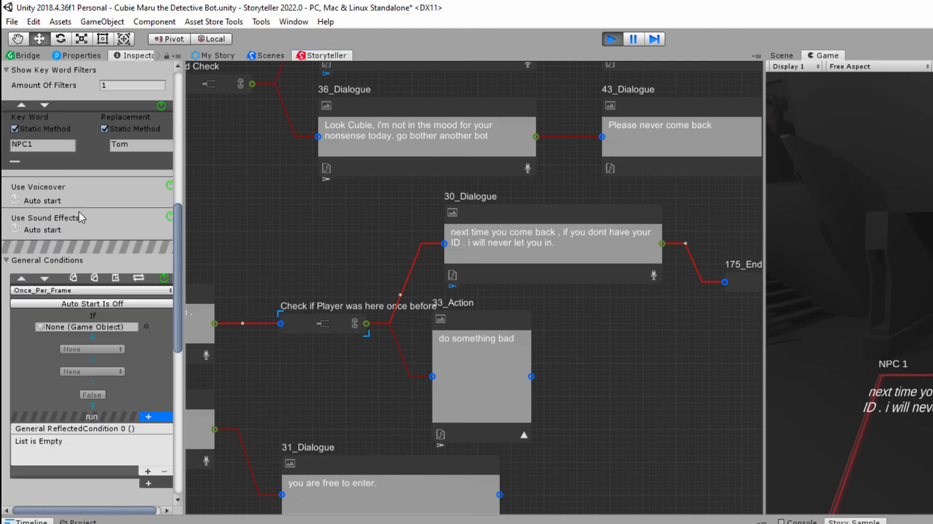
scroll(151, 239, "down", 5)
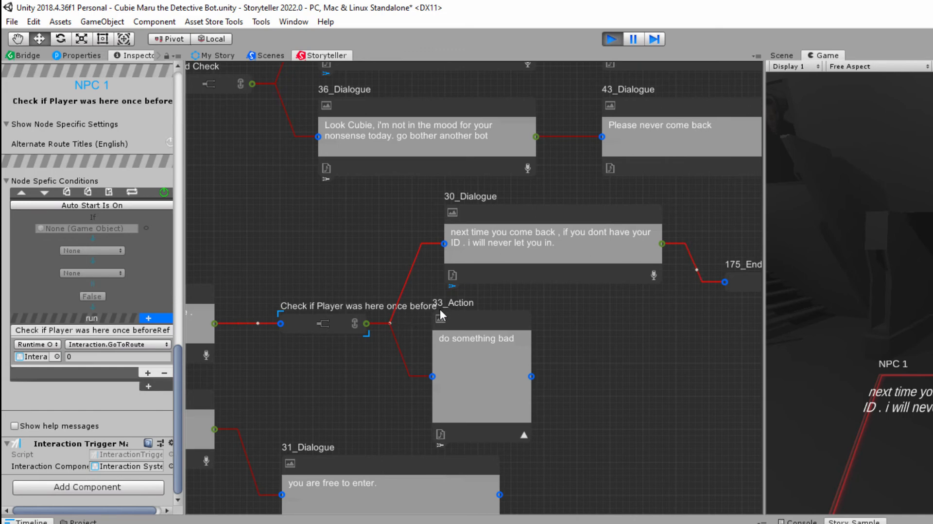
- Turn on Auto Start for the node-specific condition of 30_Dialogue
left_click_drag(605, 216, 607, 215)
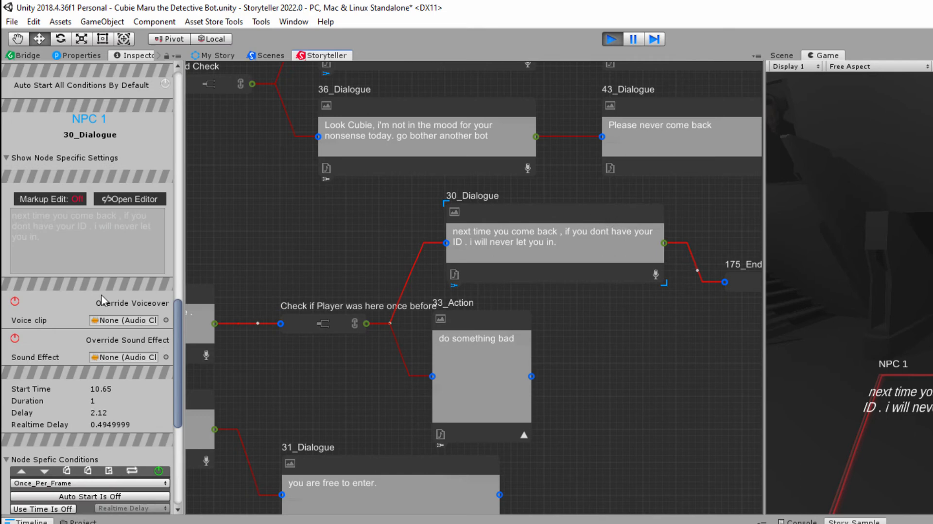
scroll(78, 300, "down", 3)
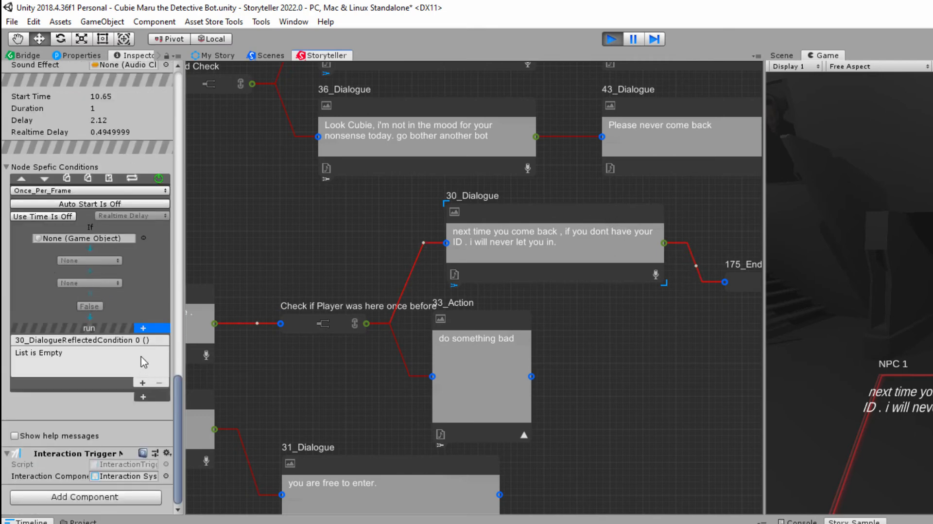
left_click(90, 204)
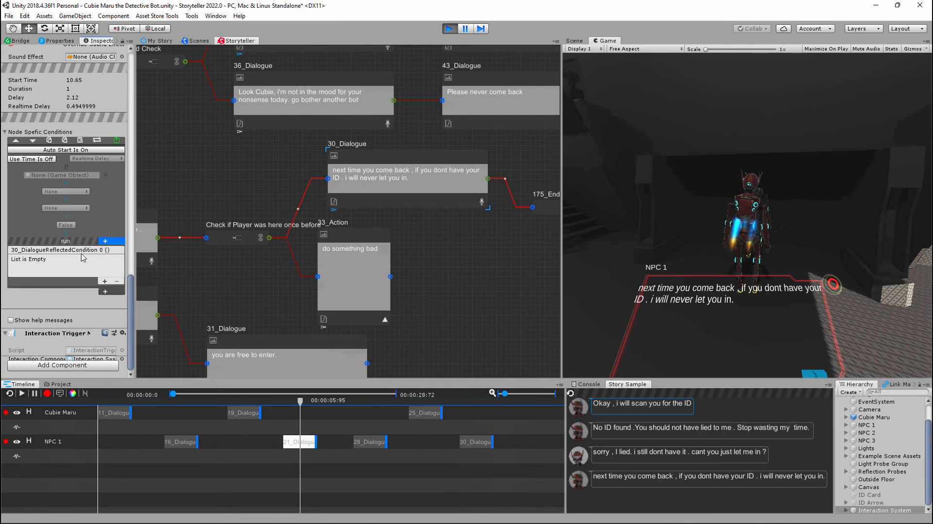
- Add an event to 30_Dialogue's condition that targets Cubie Maru and sets ExampleConditions2's SpokeToNPC1 to true
left_click(105, 281)
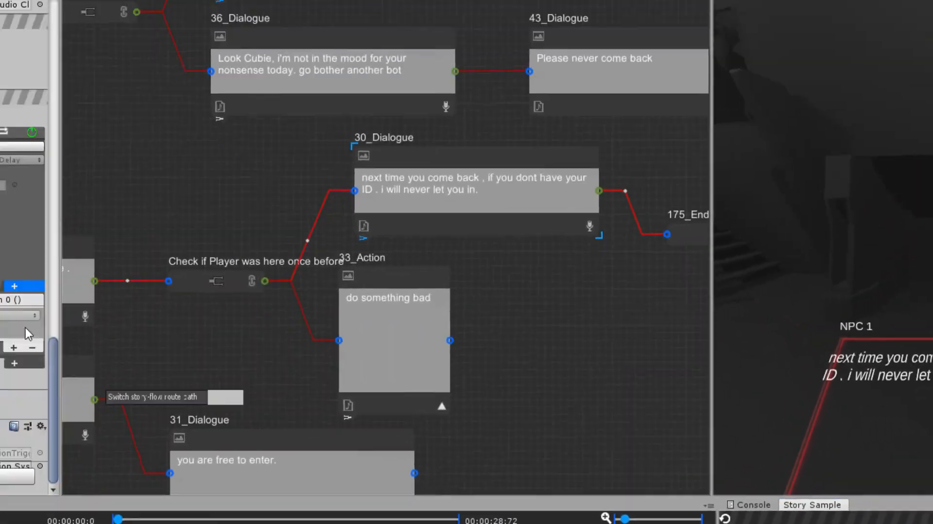
left_click_drag(25, 327, 24, 381)
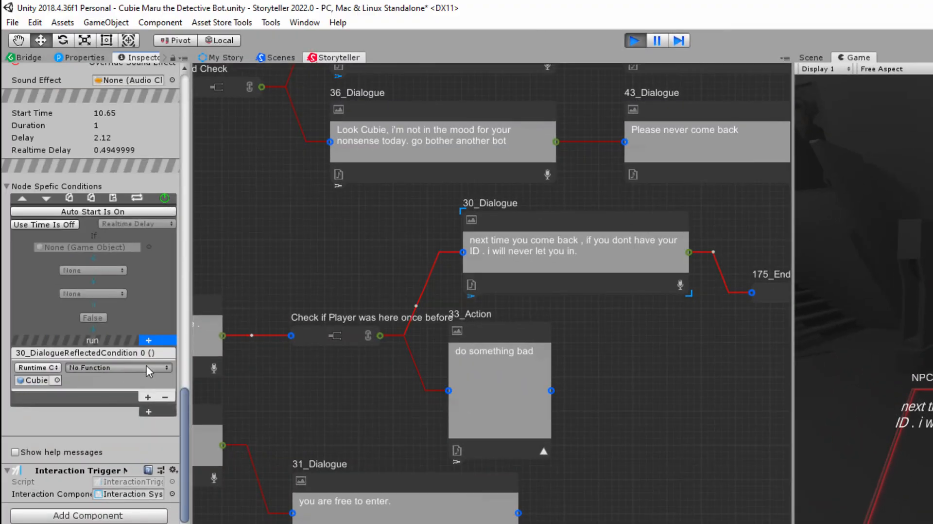
left_click(147, 366)
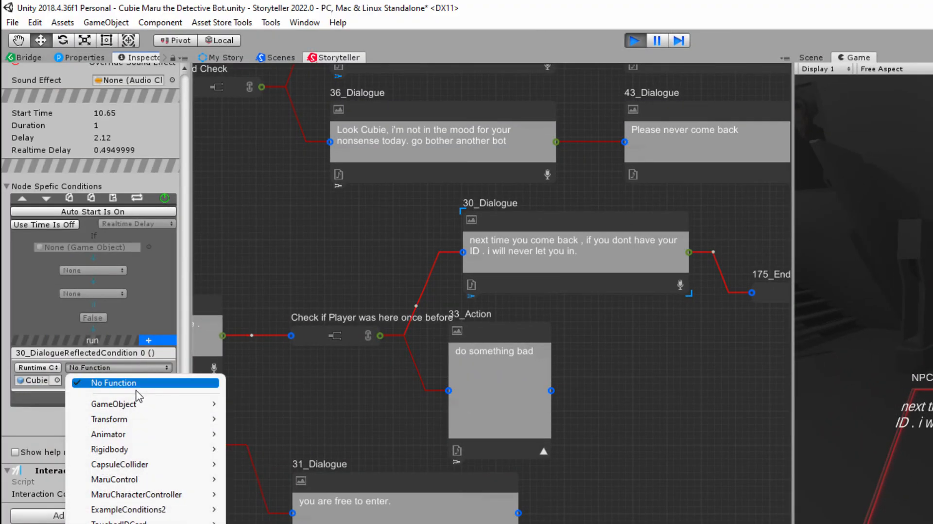
mouse_move(155, 455)
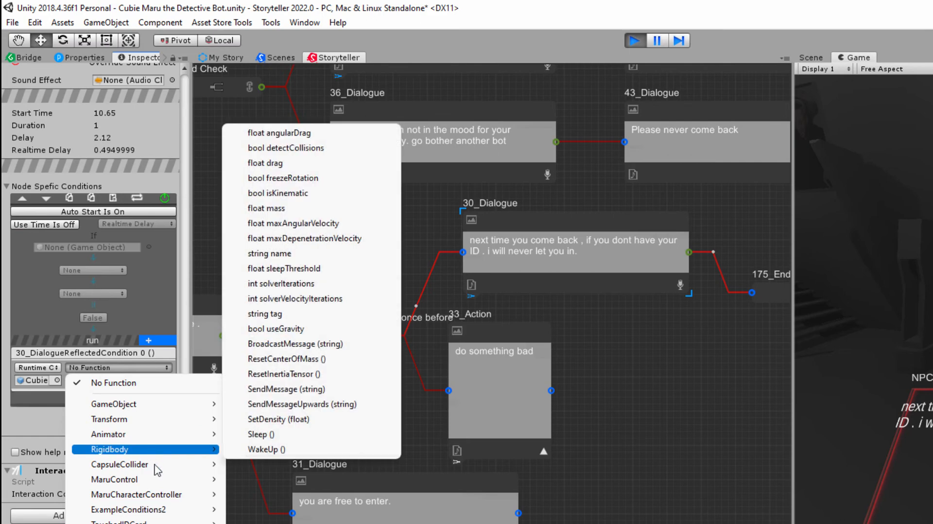
mouse_move(165, 509)
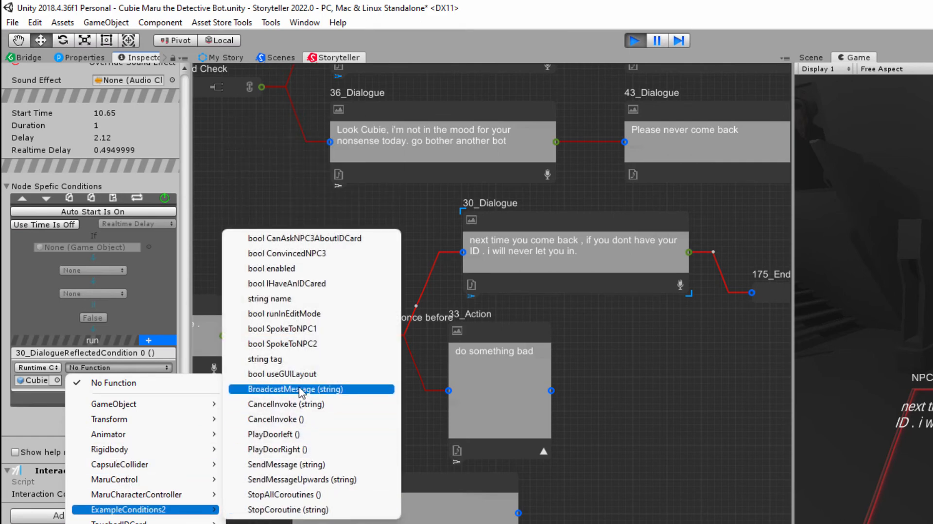
left_click(310, 334)
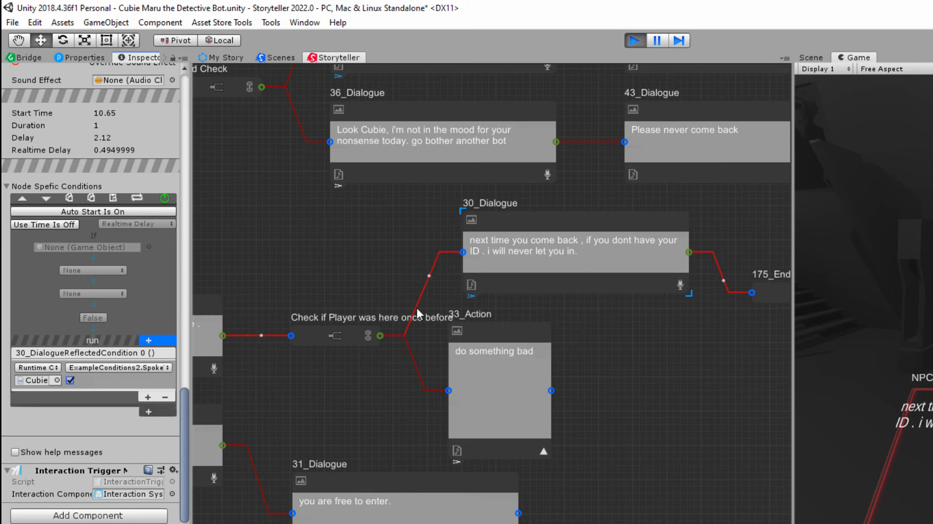
- Show the node-specific condition of the Check if Player was here once before node and select the 33_Action node
left_click(308, 338)
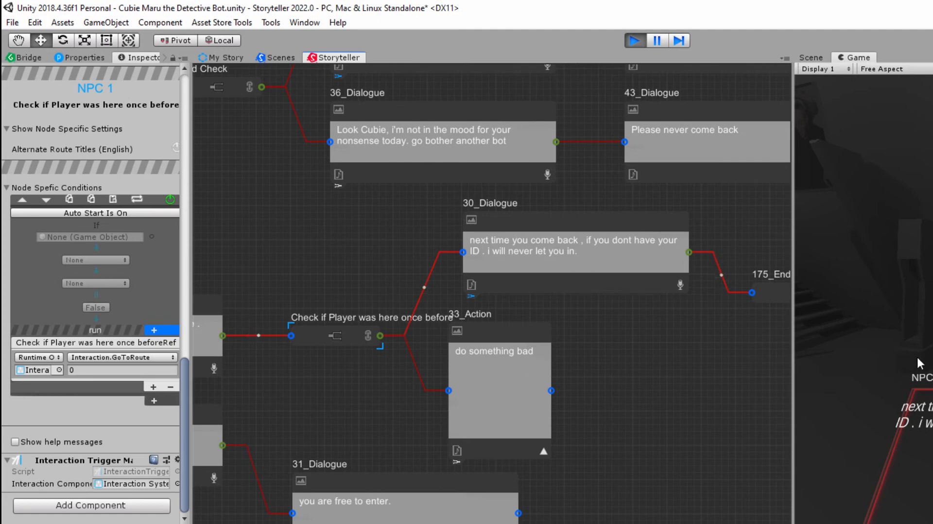
middle_click_drag(315, 285, 473, 264)
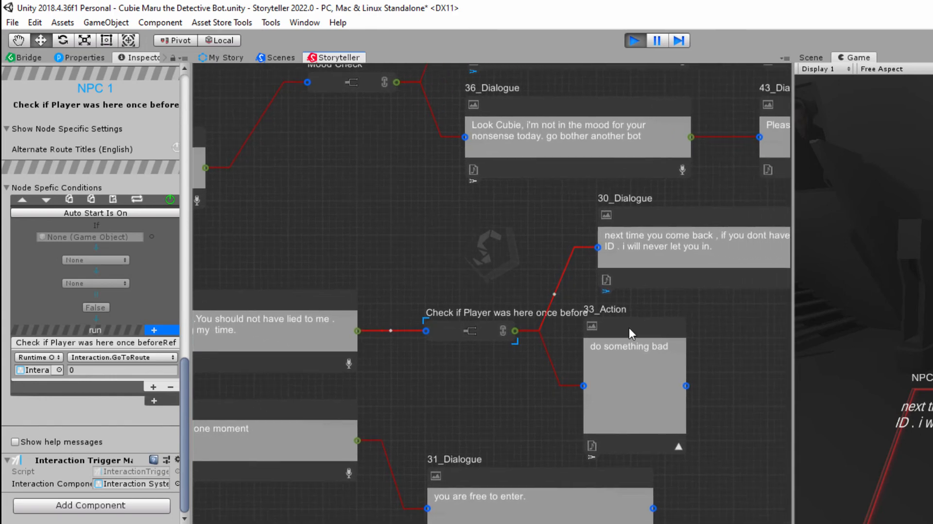
left_click_drag(629, 329, 652, 327)
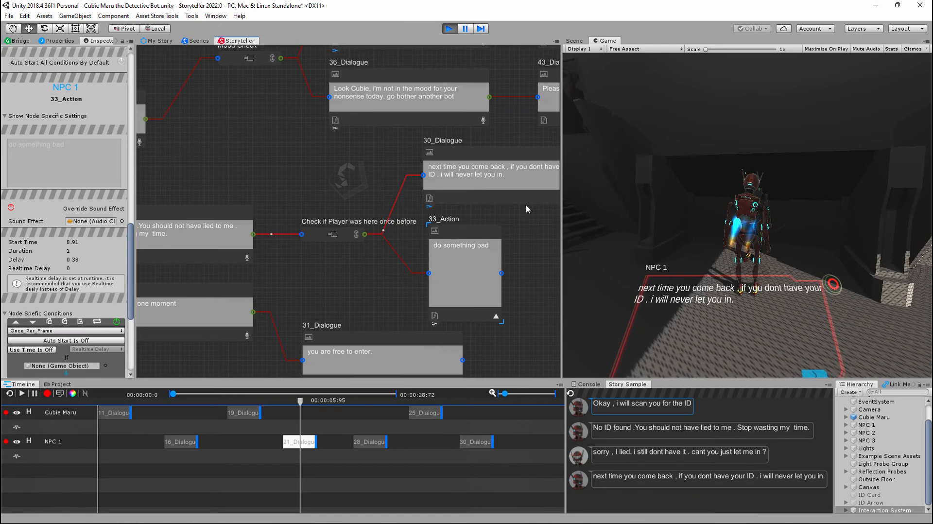
- Review NPC 1's dialogue branches in the story graph, from 17_Dialogue and Mood Check through 30_Dialogue to the end nodes
middle_click_drag(527, 209, 292, 266)
middle_click_drag(426, 199, 456, 237)
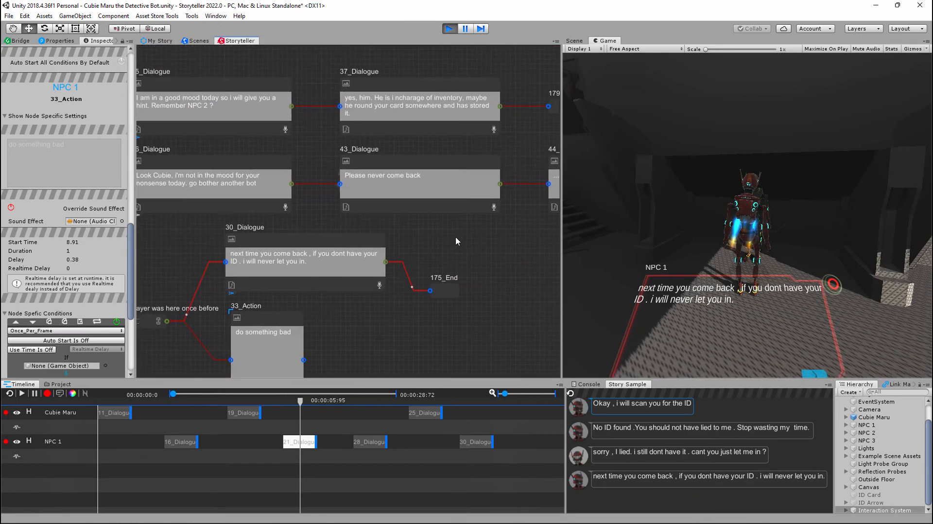
middle_click_drag(335, 218, 470, 213)
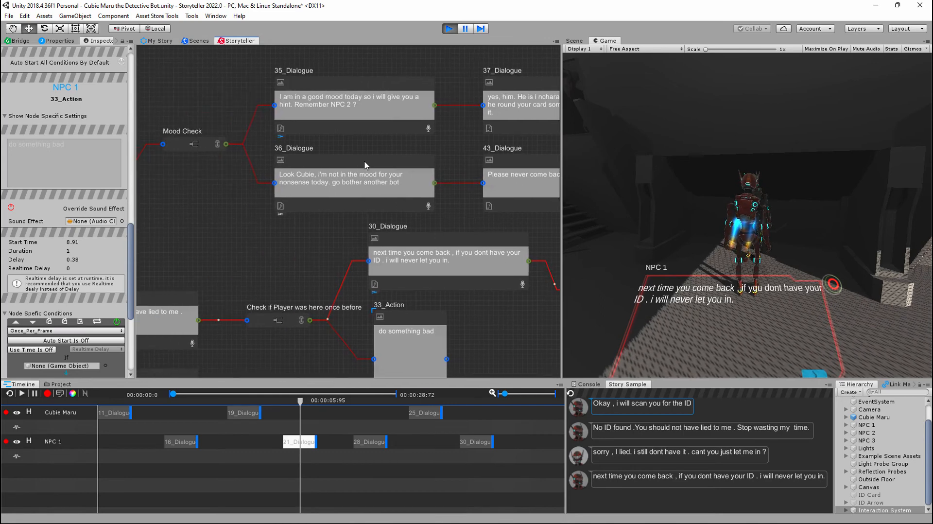
middle_click_drag(387, 150, 428, 156)
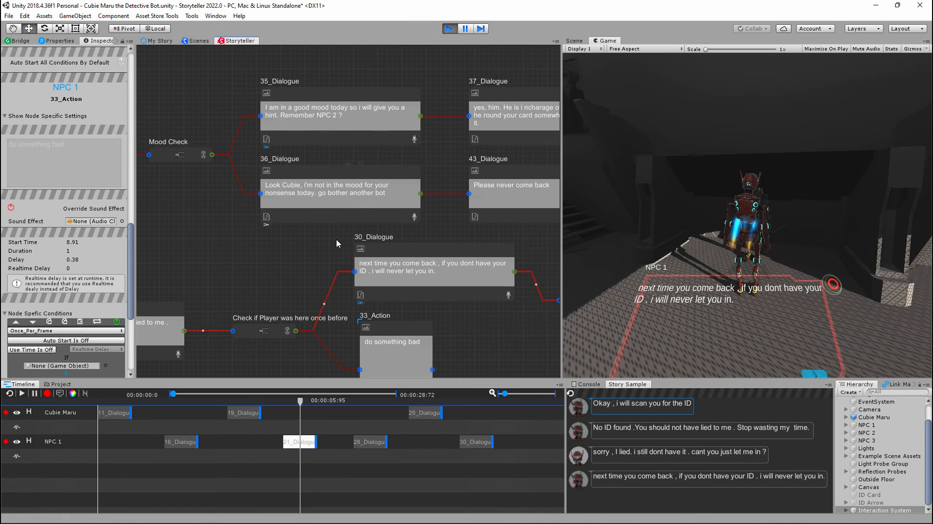
middle_click_drag(293, 281, 276, 229)
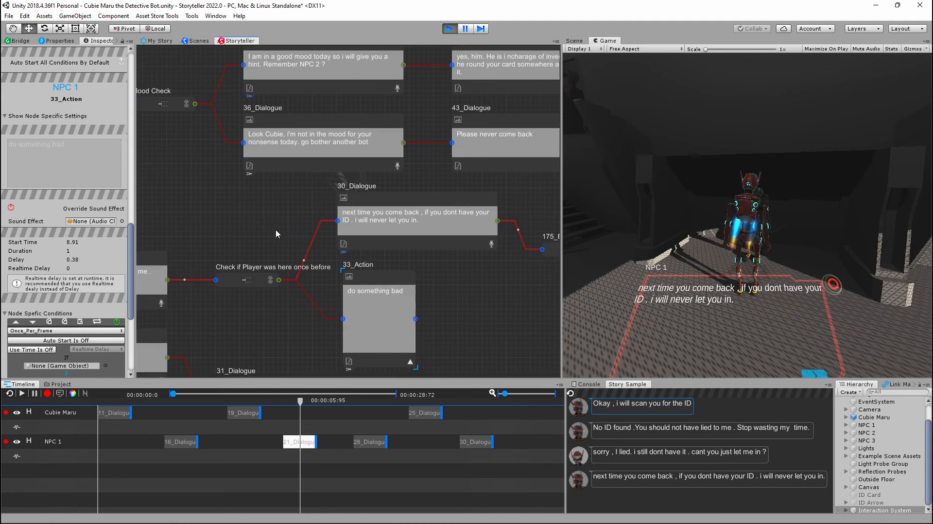
middle_click_drag(473, 270, 436, 382)
middle_click_drag(341, 220, 586, 195)
middle_click_drag(368, 217, 298, 274)
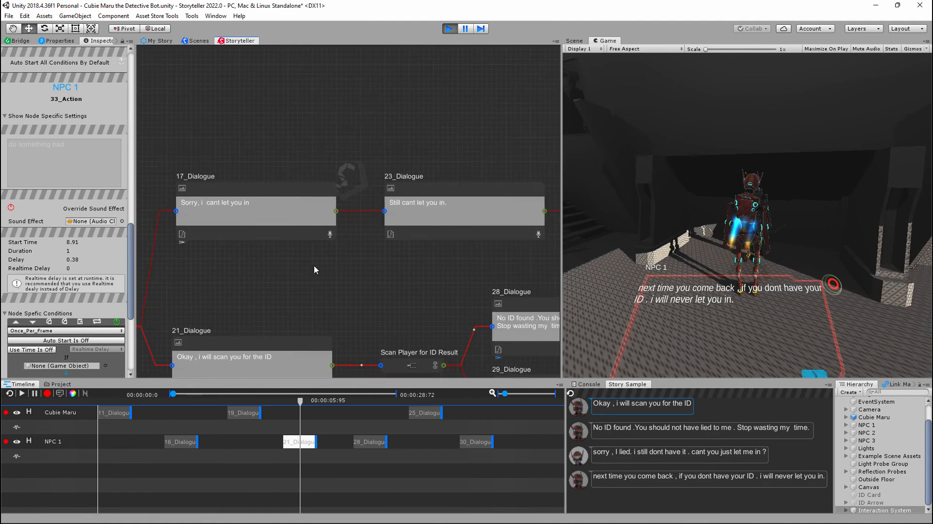
middle_click_drag(466, 186, 421, 188)
middle_click_drag(463, 137, 244, 161)
scroll(437, 155, "down", 2)
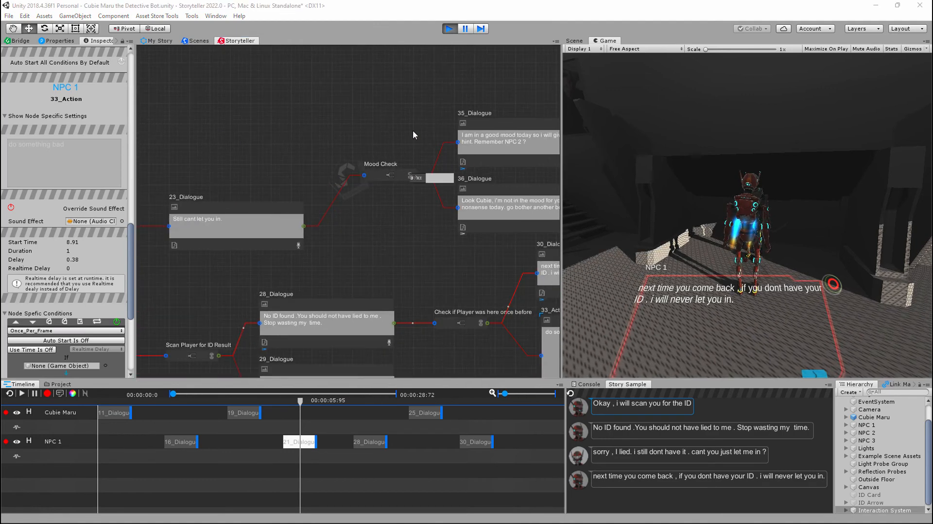
middle_click_drag(496, 254, 344, 262)
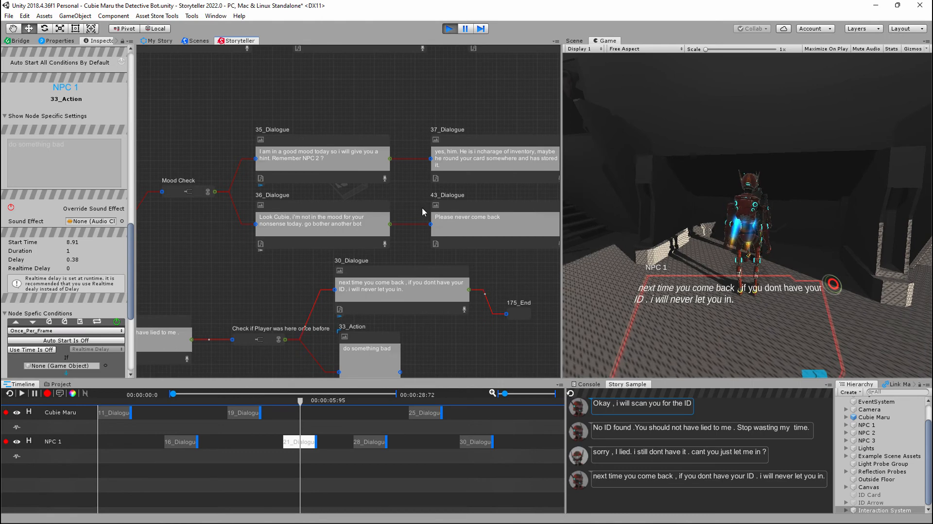
middle_click_drag(422, 207, 264, 189)
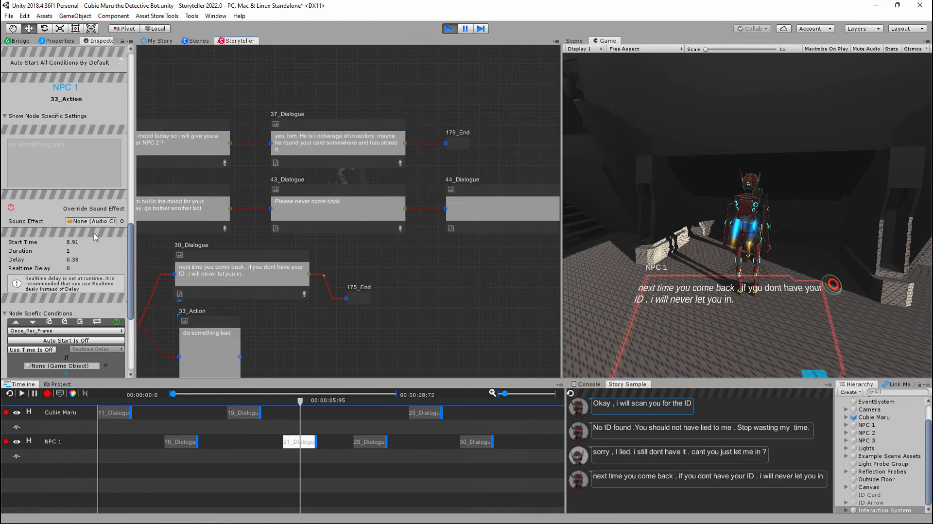
- Examine 33_Action's node-specific conditions and compare them with the General Conditions section
scroll(95, 237, "down", 5)
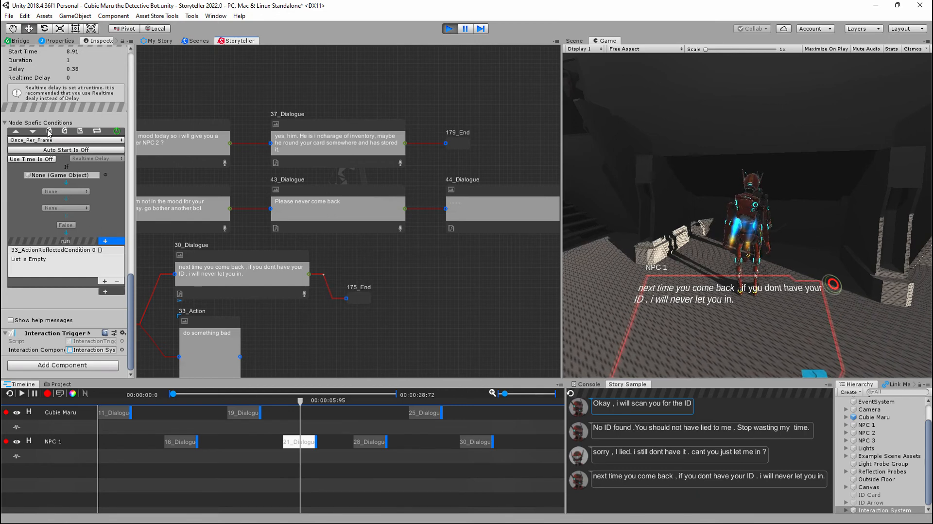
scroll(73, 182, "up", 8)
scroll(83, 177, "up", 10)
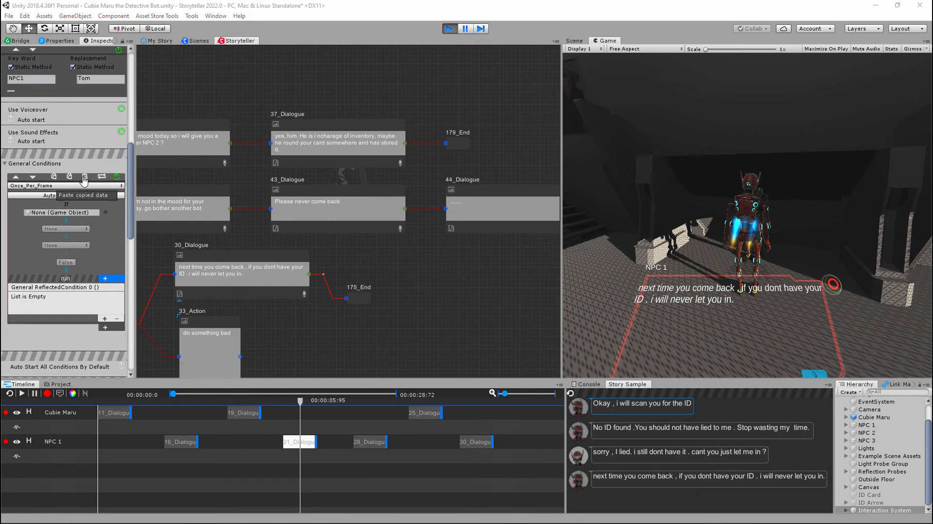
scroll(85, 183, "down", 7)
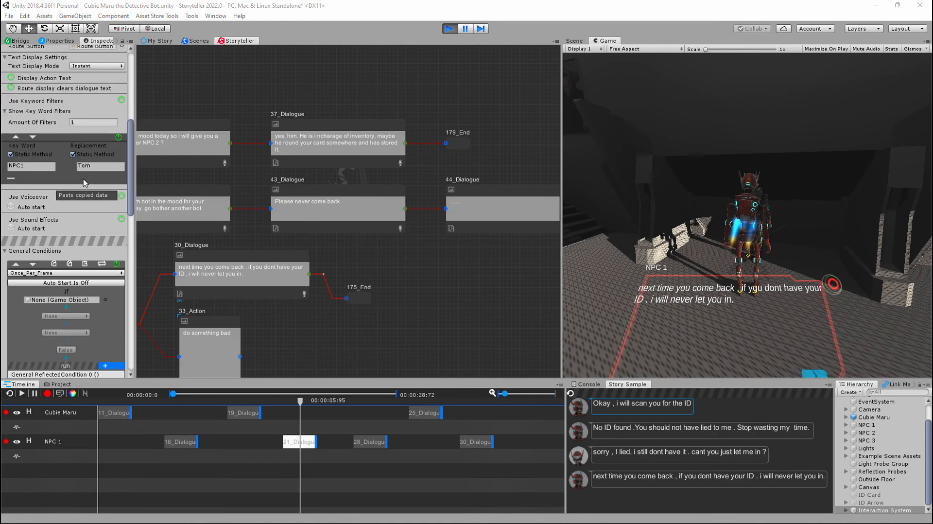
scroll(55, 214, "down", 2)
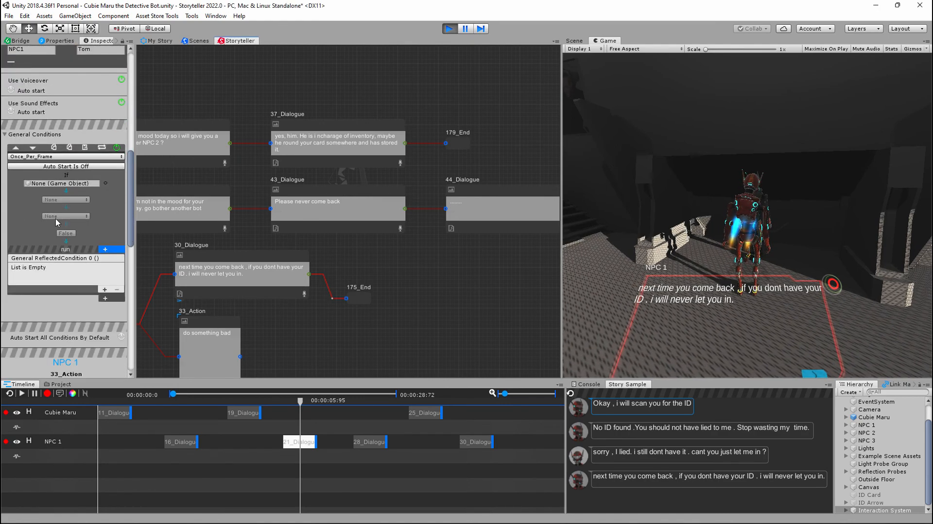
scroll(58, 222, "down", 4)
scroll(51, 253, "down", 6)
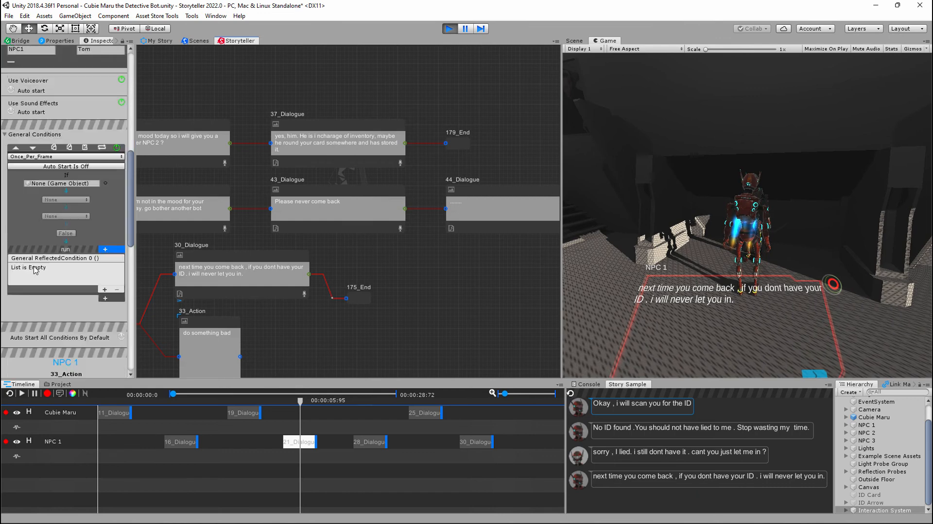
scroll(48, 273, "down", 2)
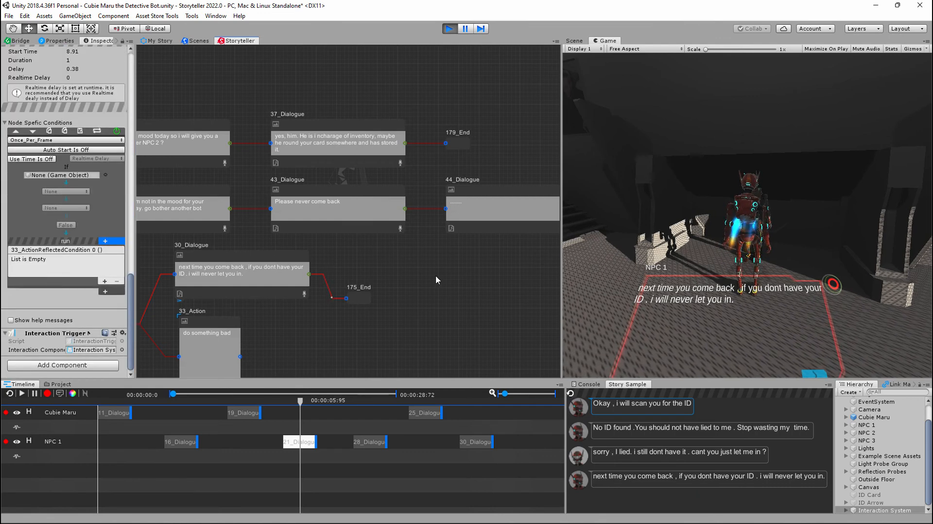
middle_click_drag(422, 277, 432, 229)
scroll(435, 235, "down", 3)
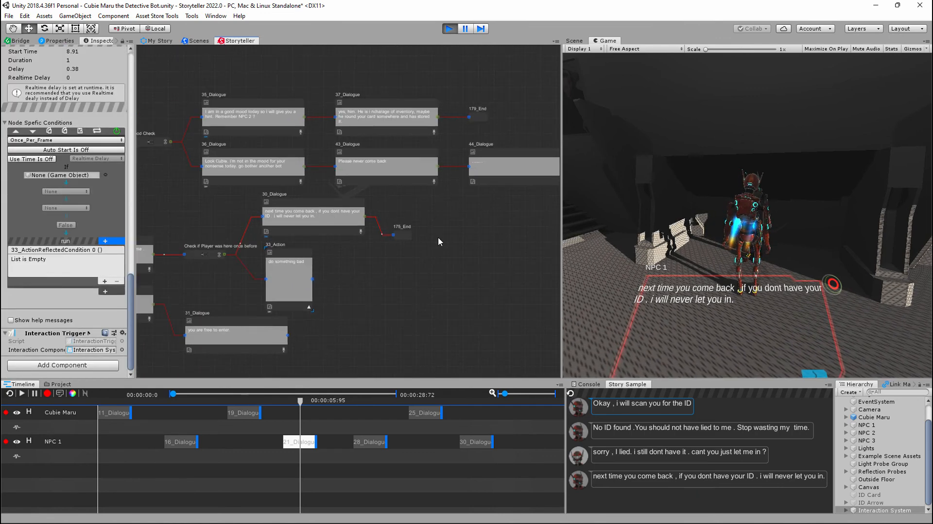
scroll(438, 238, "down", 2)
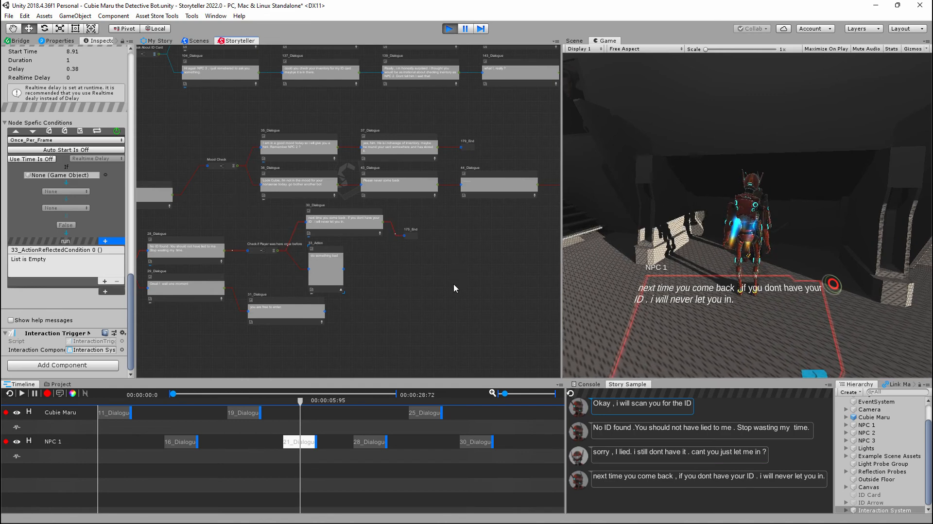
left_click_drag(191, 109, 478, 325)
left_click_drag(533, 341, 527, 341)
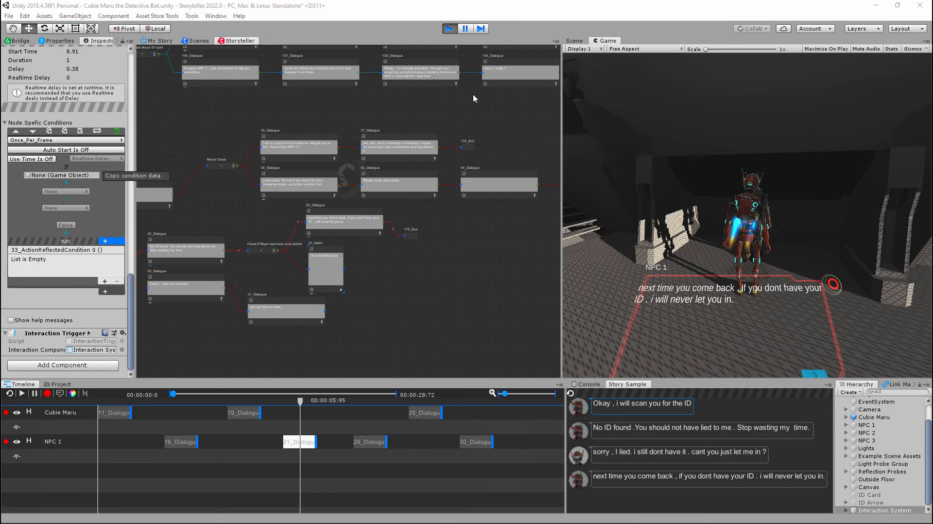
- Stop play mode and bring NPC 1's starting node into view in the story graph
left_click(450, 30)
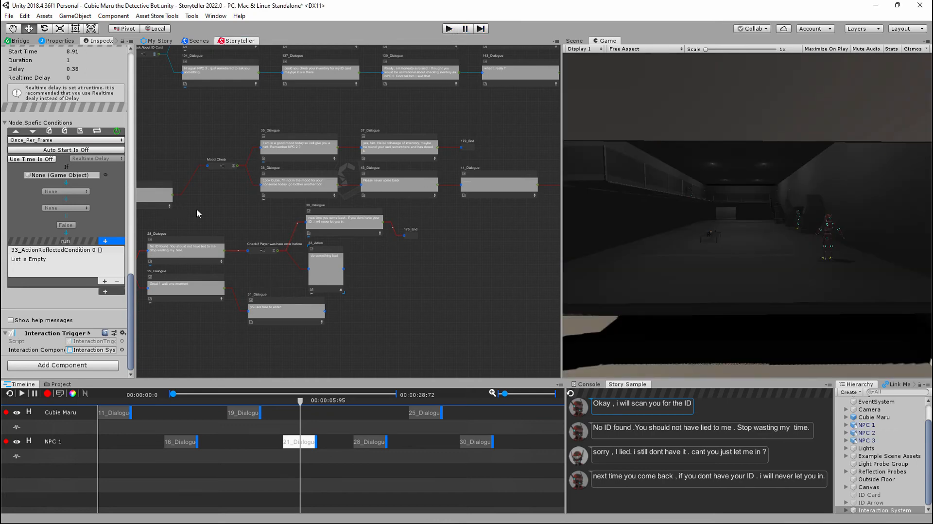
middle_click_drag(197, 214, 377, 234)
mouse_move(250, 183)
middle_mouse_down()
mouse_move(329, 214)
mouse_move(419, 183)
mouse_move(443, 149)
mouse_move(430, 170)
middle_mouse_up()
scroll(399, 190, "up", 6)
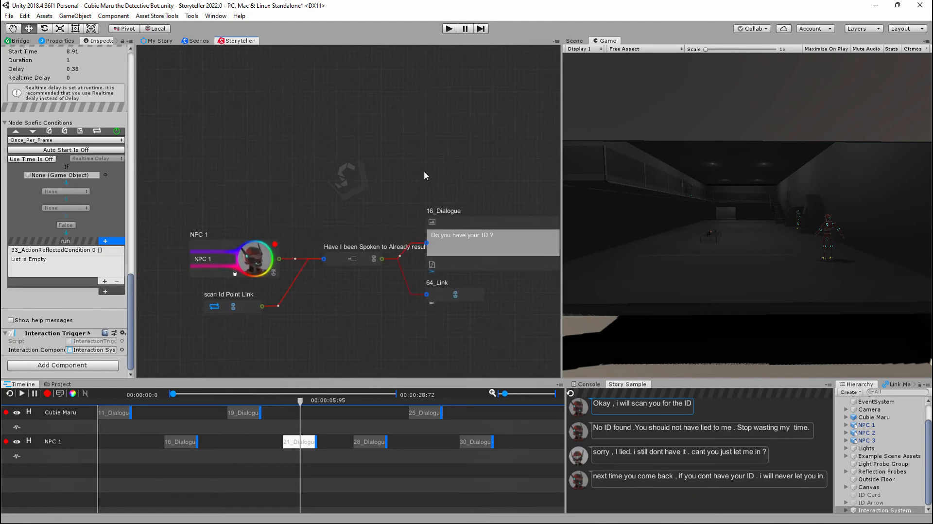
middle_click_drag(372, 191, 360, 145)
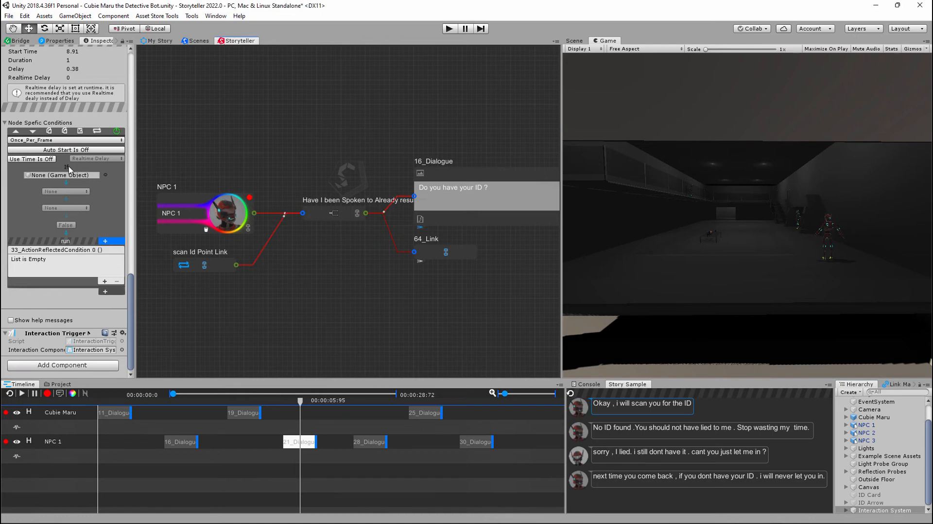
- Add two more If statements and one empty event to 33_Action's first node-specific condition
left_click(105, 241)
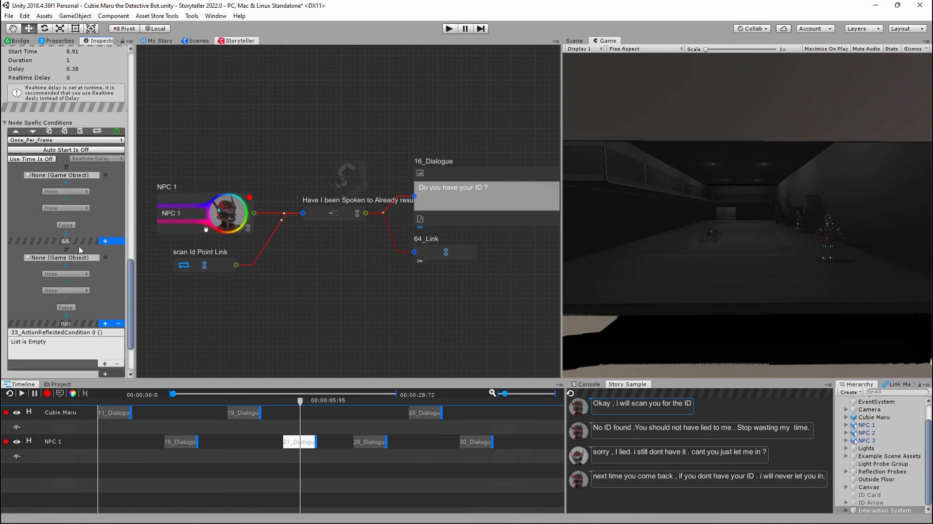
left_click(105, 324)
scroll(73, 253, "down", 5)
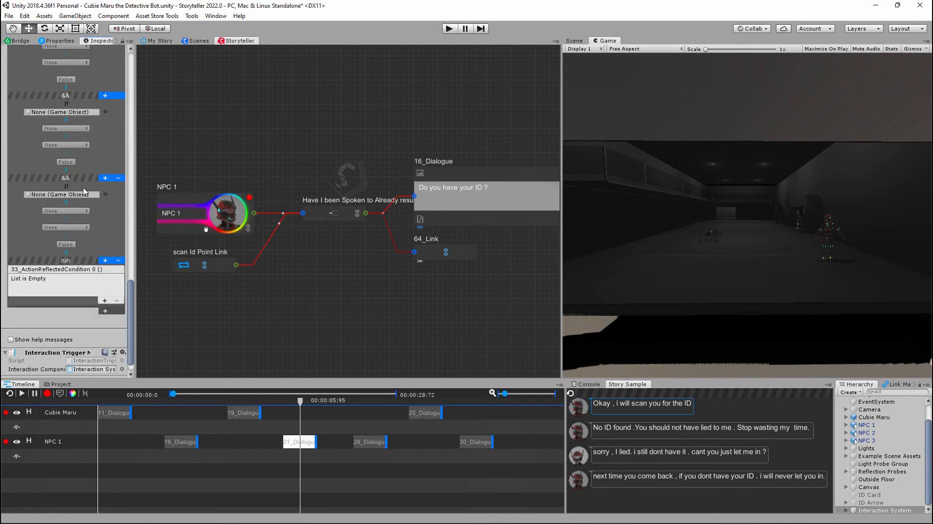
scroll(80, 195, "up", 1)
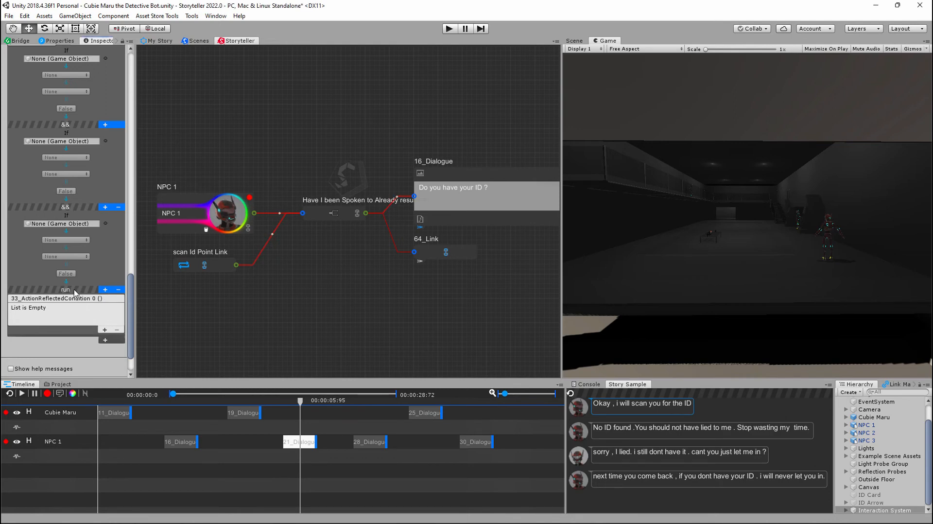
left_click(105, 330)
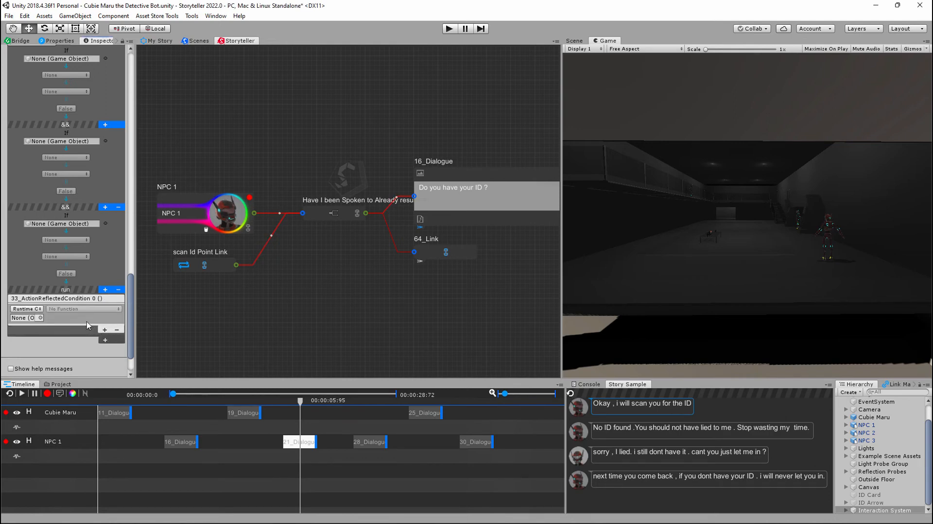
scroll(71, 245, "up", 2)
scroll(70, 246, "down", 2)
scroll(73, 228, "up", 10)
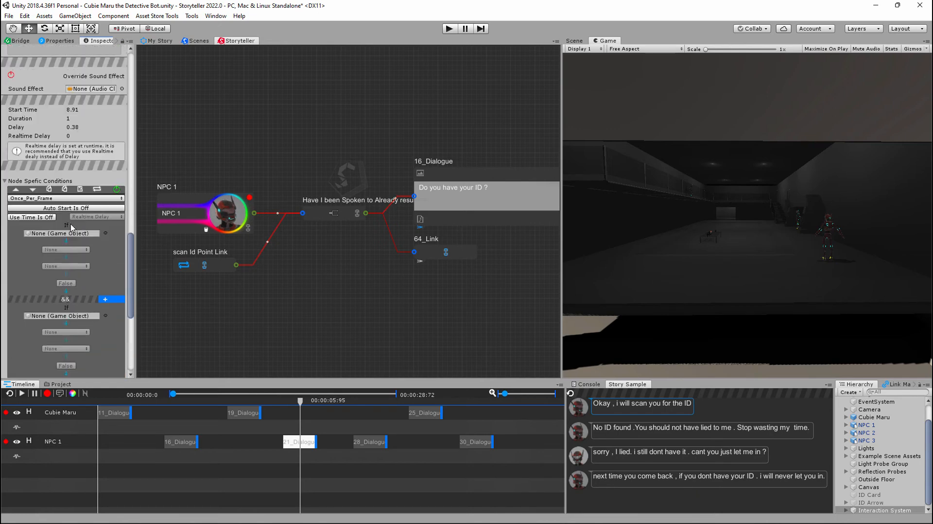
scroll(74, 231, "down", 12)
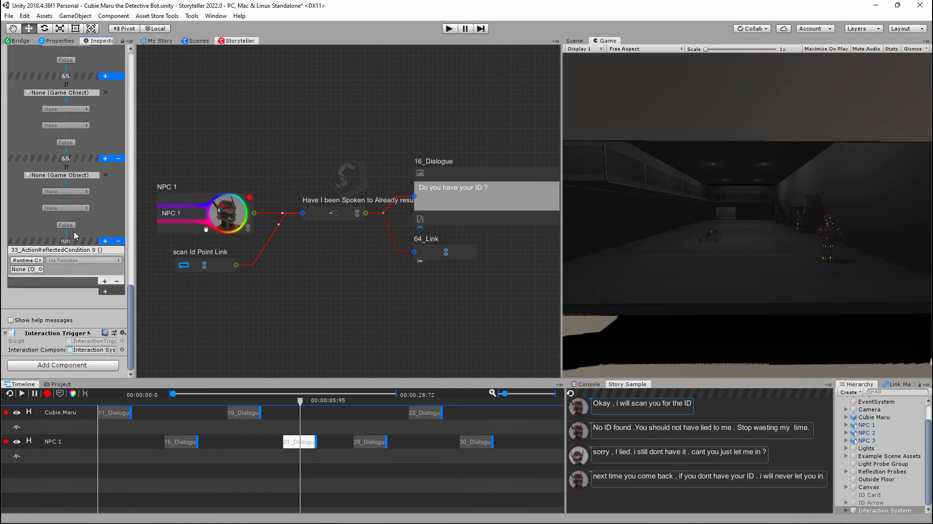
- Add a second node-specific condition to 33_Action
left_click(105, 292)
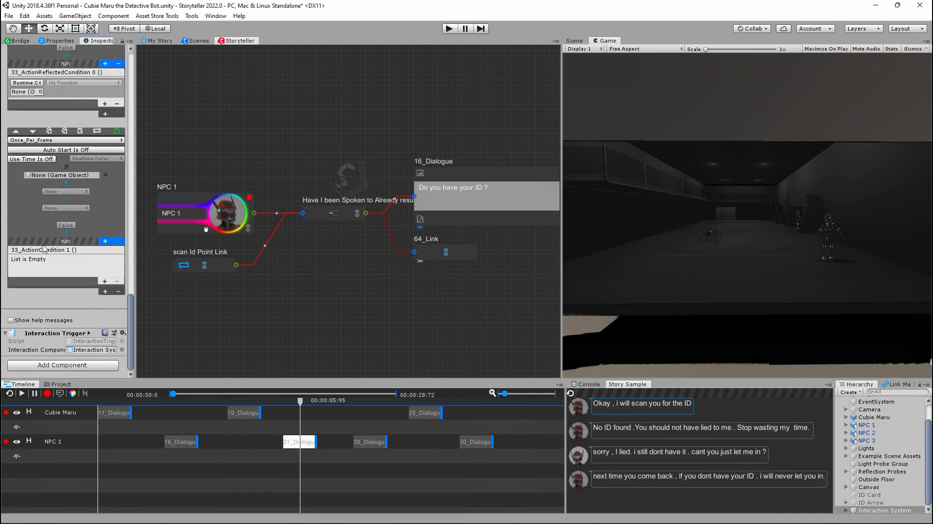
scroll(74, 233, "up", 4)
scroll(76, 317, "down", 3)
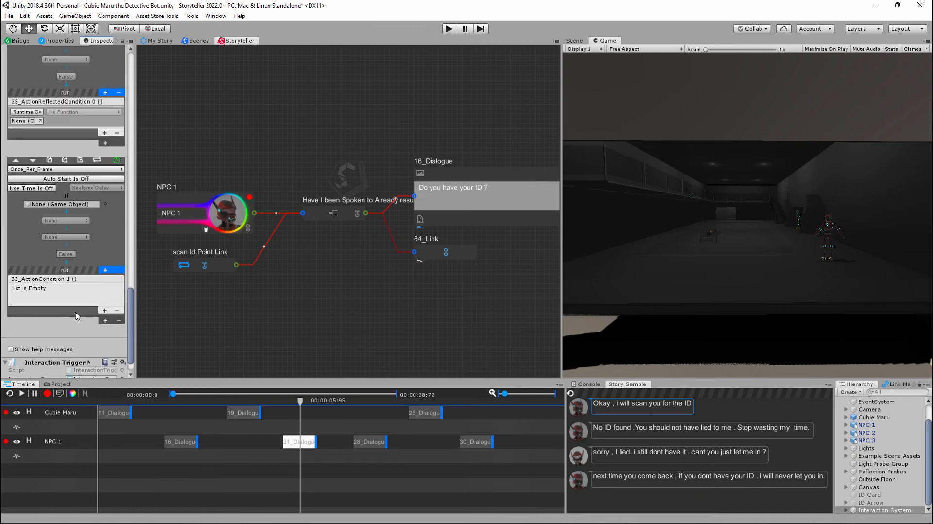
- Add an event to 33_Action's second condition that calls Interaction.TurnOffCondition on the Interaction System object
left_click(104, 311)
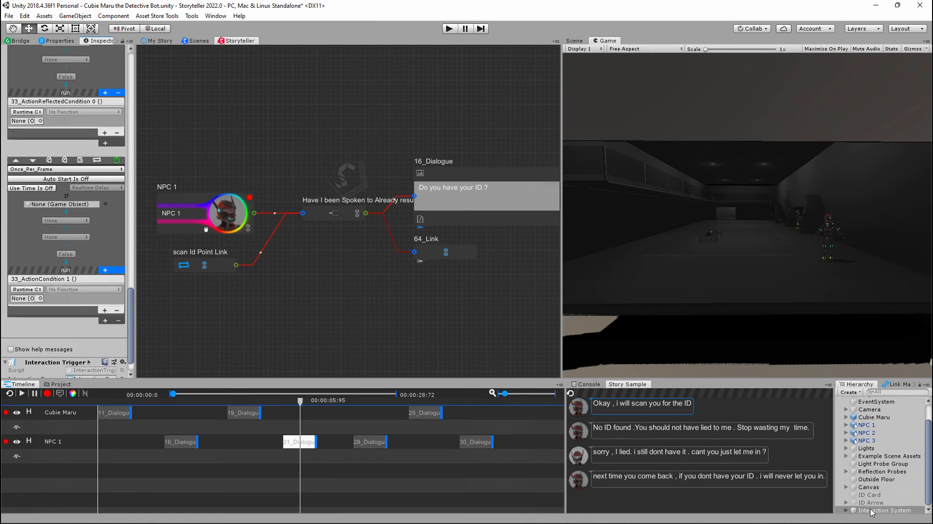
left_click_drag(870, 510, 24, 300)
left_click(68, 290)
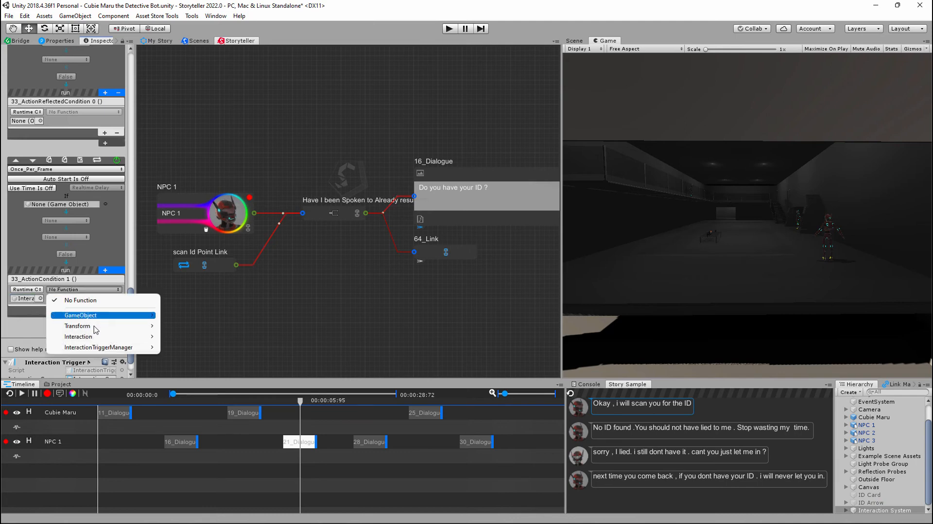
mouse_move(105, 337)
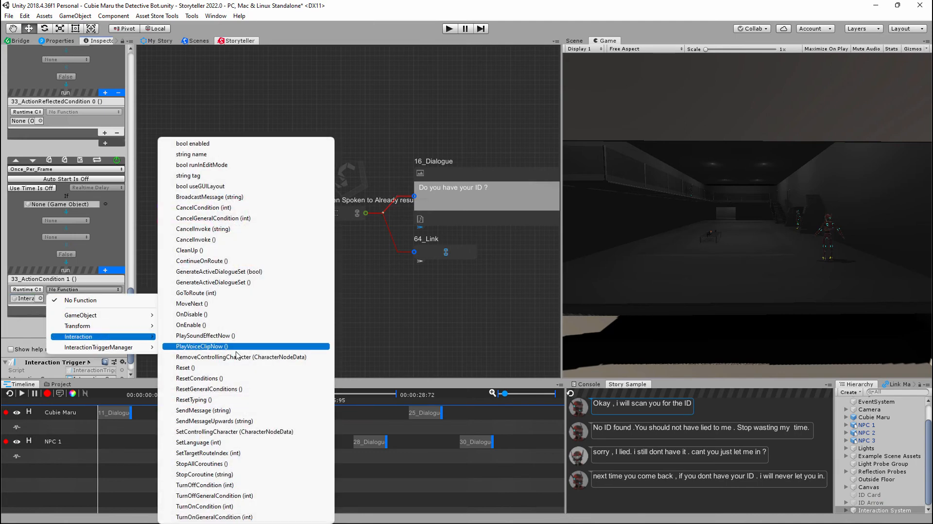
left_click(227, 486)
left_click(68, 298)
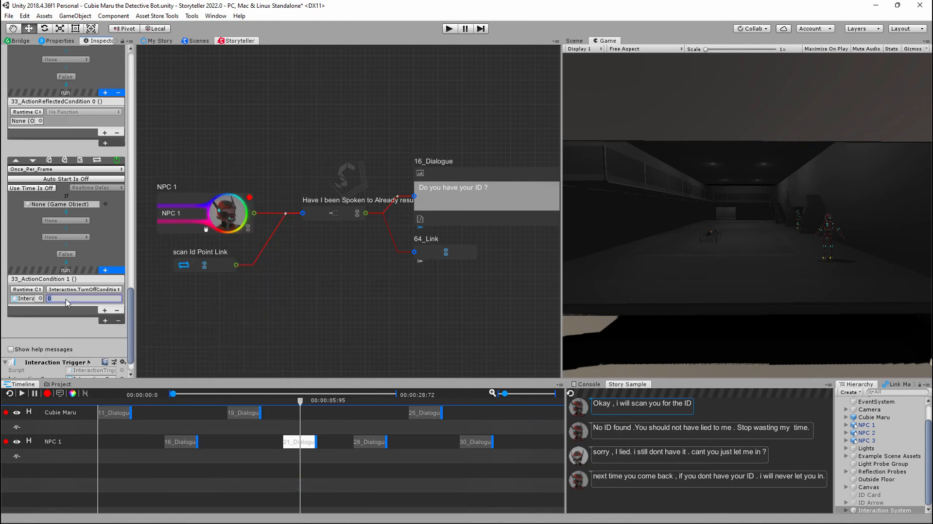
scroll(59, 300, "up", 6)
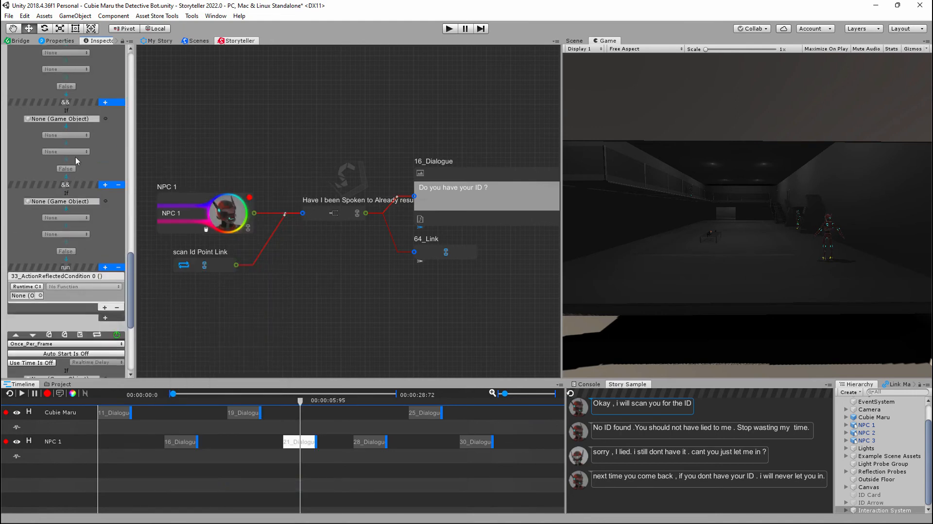
scroll(65, 219, "down", 7)
left_click(68, 271)
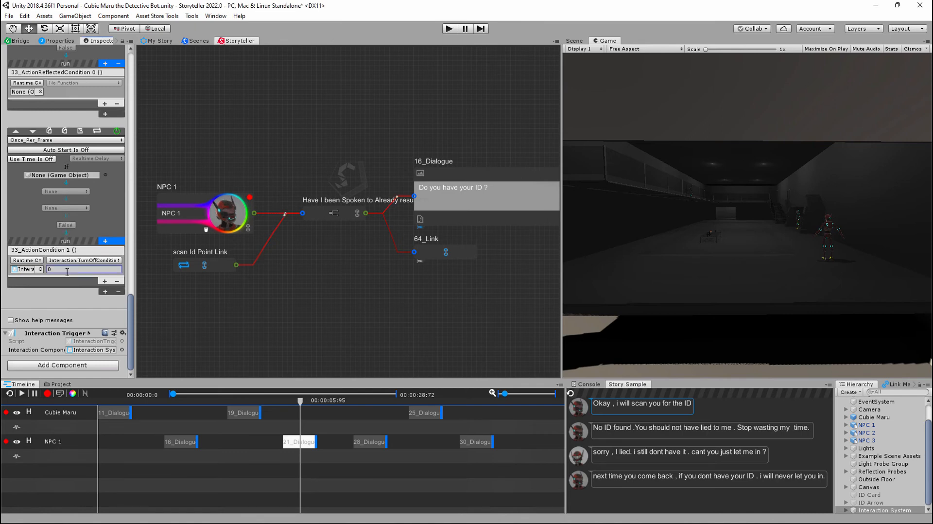
scroll(62, 253, "up", 1)
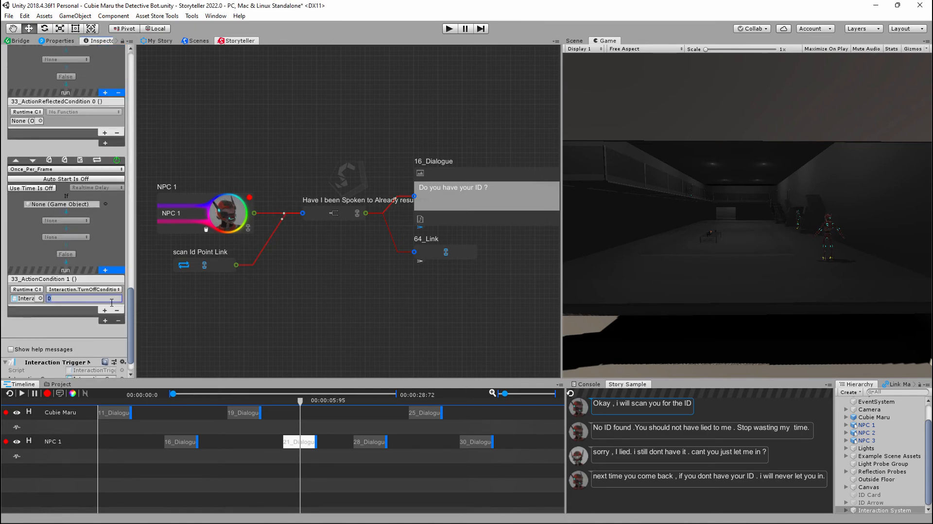
- Review the Interaction component's general settings and General Conditions, switching Use Text off and back on to compare what it controls
scroll(99, 269, "up", 6)
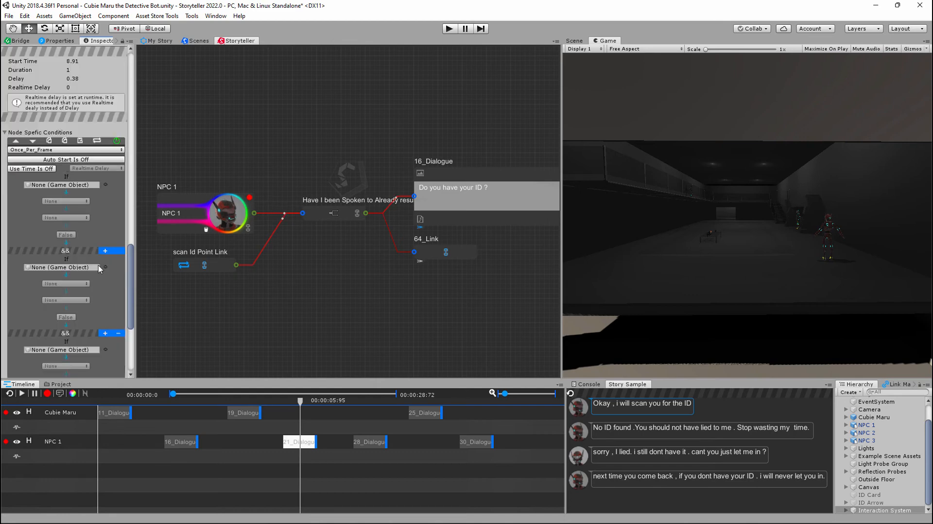
scroll(100, 269, "down", 3)
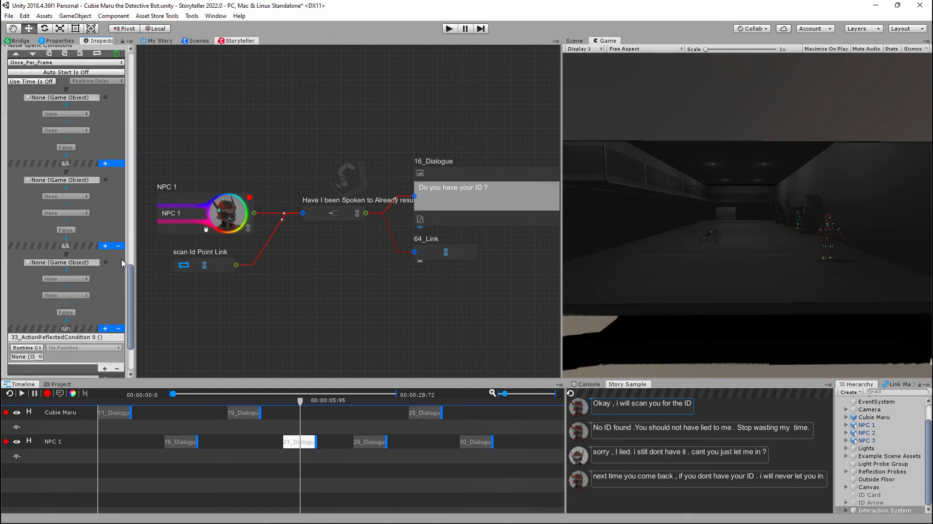
scroll(117, 258, "up", 10)
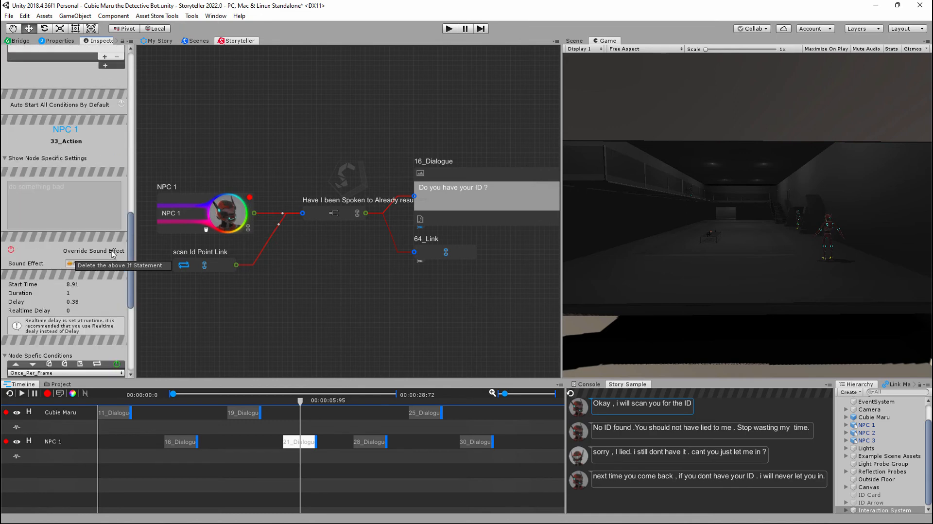
middle_click_drag(337, 322, 365, 297)
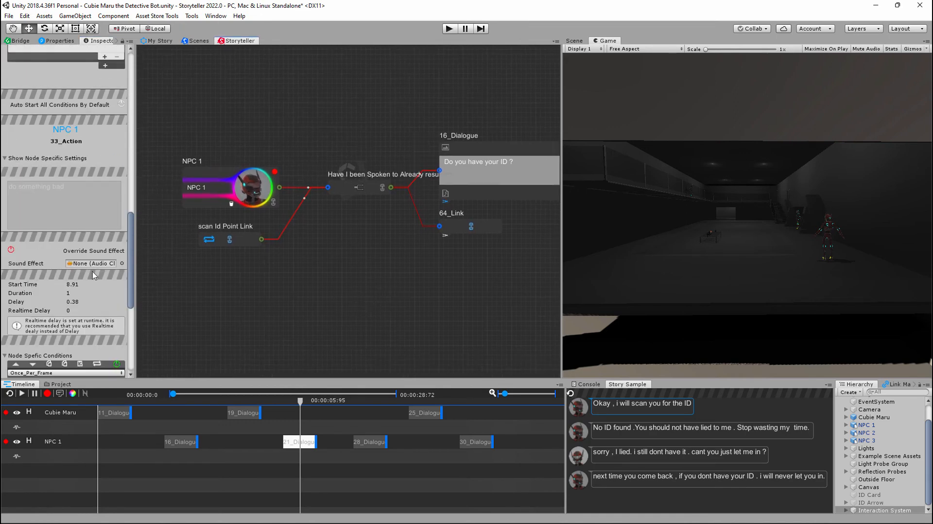
scroll(95, 275, "up", 10)
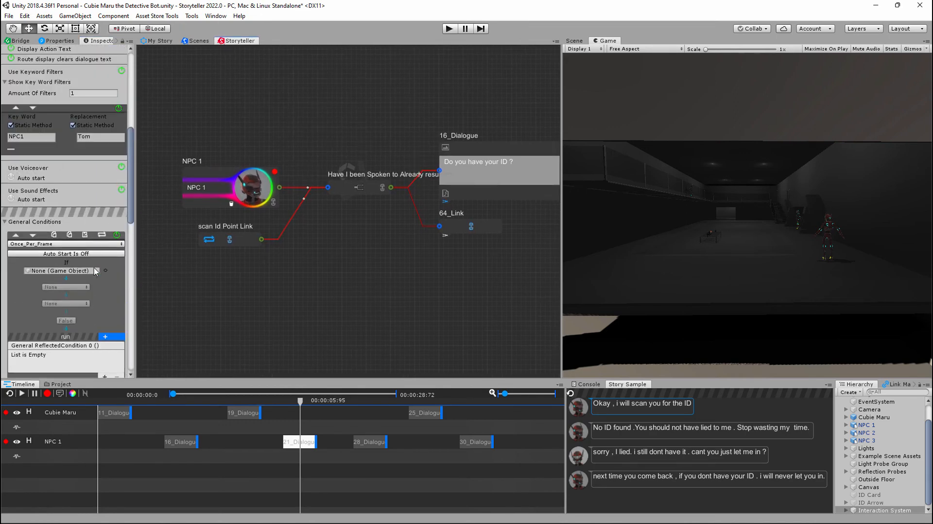
scroll(95, 271, "up", 10)
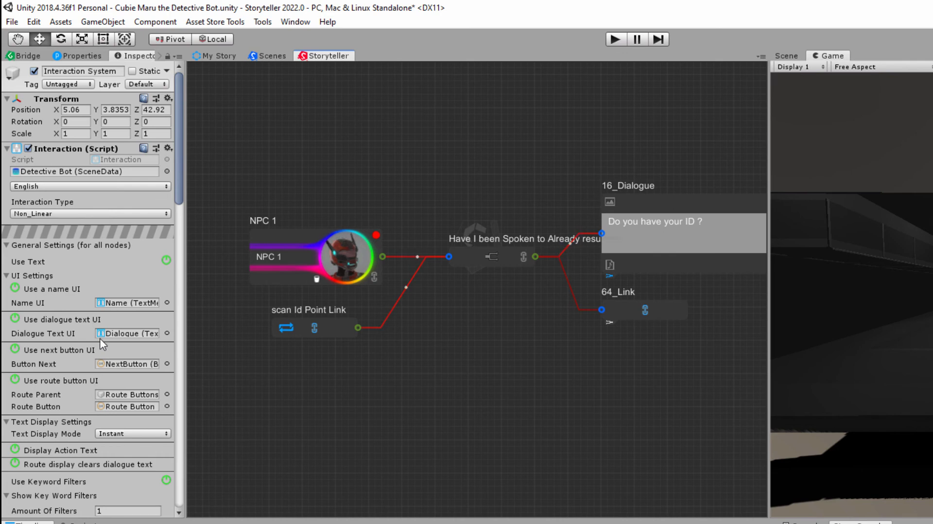
scroll(113, 330, "down", 5)
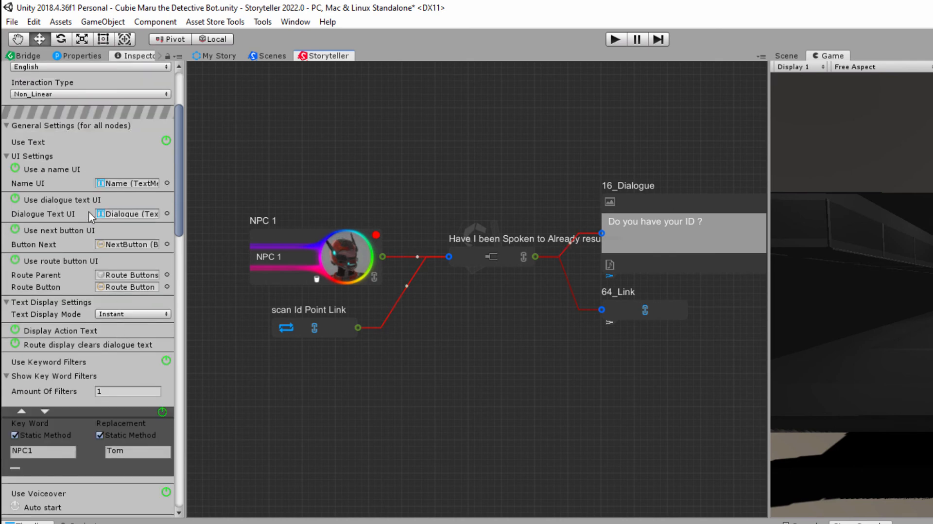
left_click(167, 141)
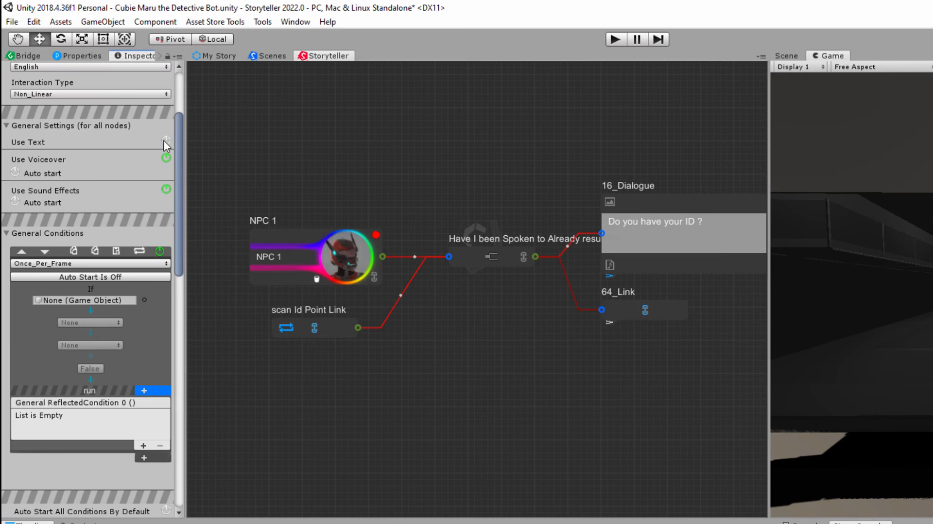
left_click(166, 141)
scroll(112, 260, "down", 8)
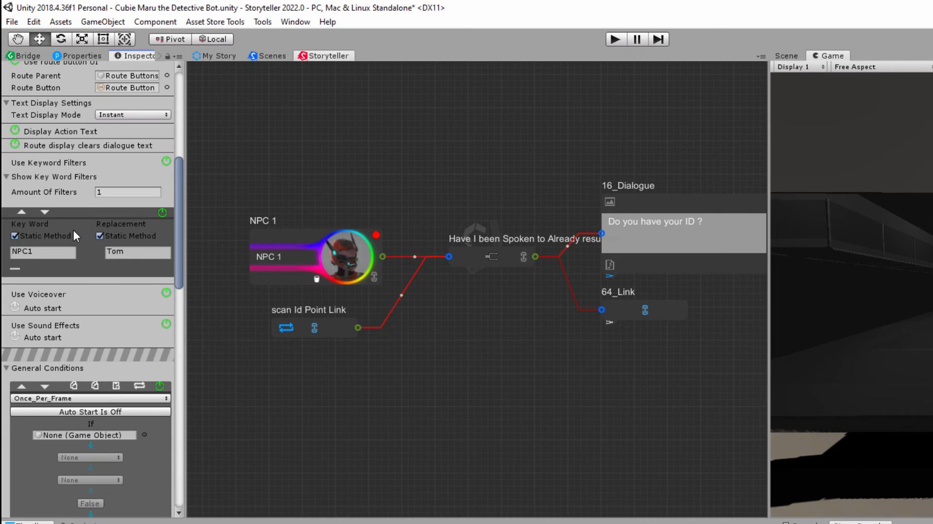
scroll(79, 264, "down", 3)
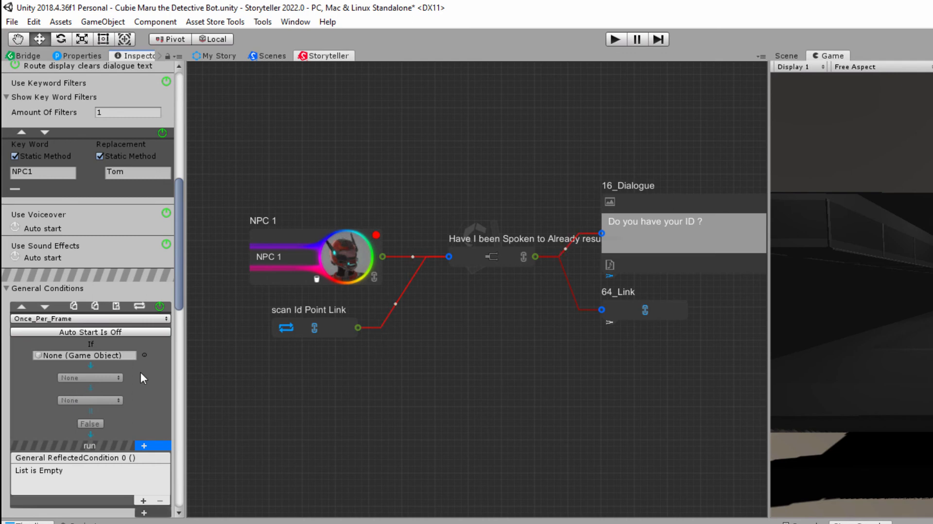
scroll(147, 375, "down", 5)
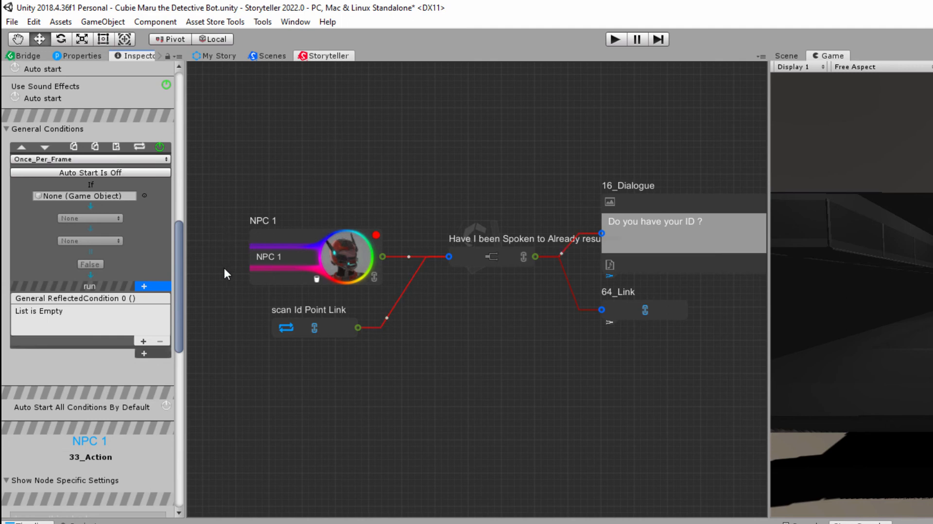
- Inspect the settings of the Have I been Spoken to Already node and the markup tag examples for 16_Dialogue
left_click_drag(178, 246, 177, 296)
left_click(469, 256)
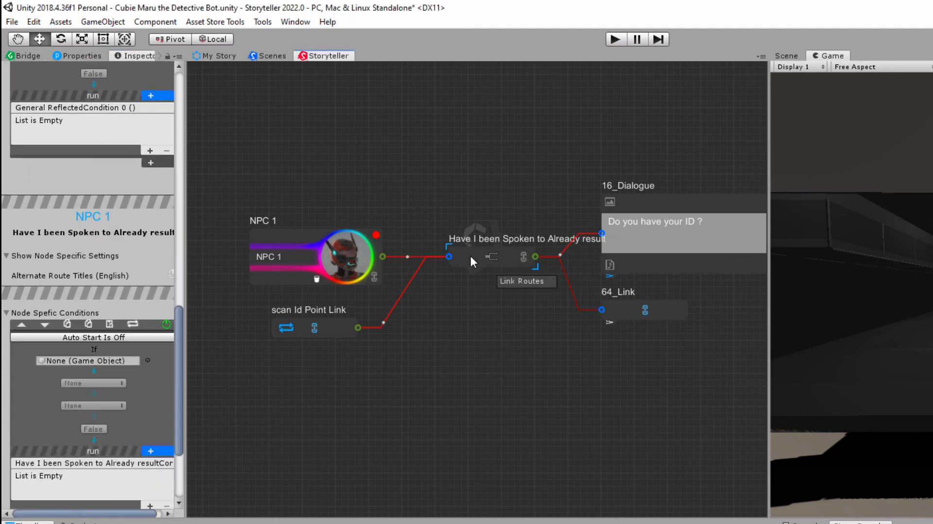
left_click(655, 201)
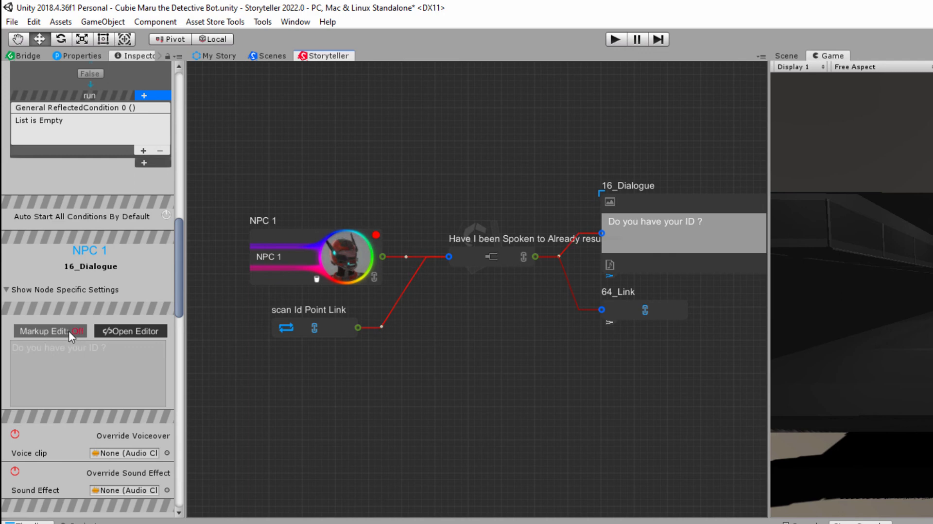
left_click(99, 330)
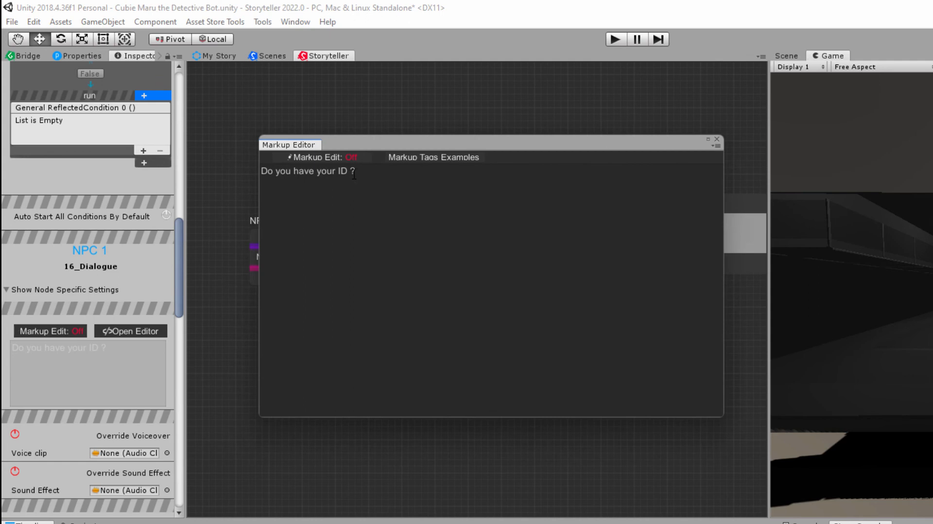
left_click(454, 161)
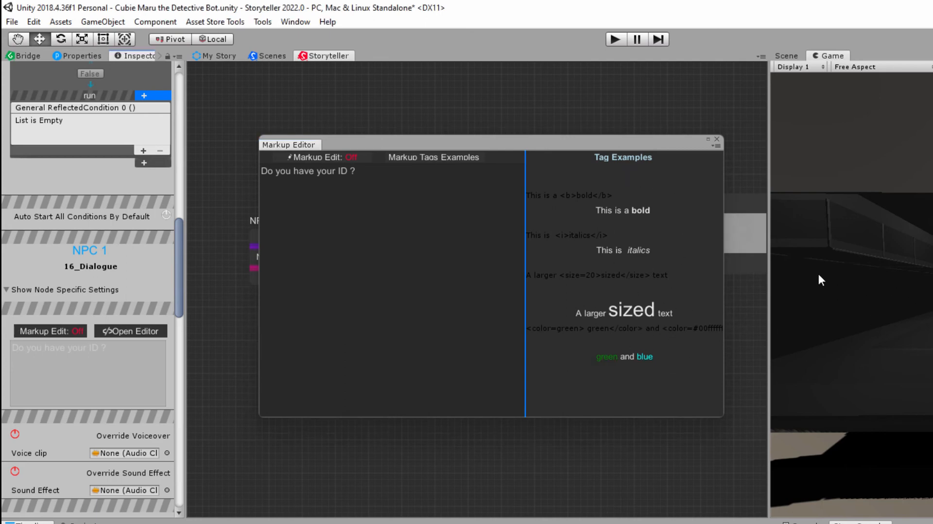
left_click(717, 140)
- Examine 16_Dialogue's timing values and node-specific conditions with the help messages shown
scroll(109, 287, "down", 10)
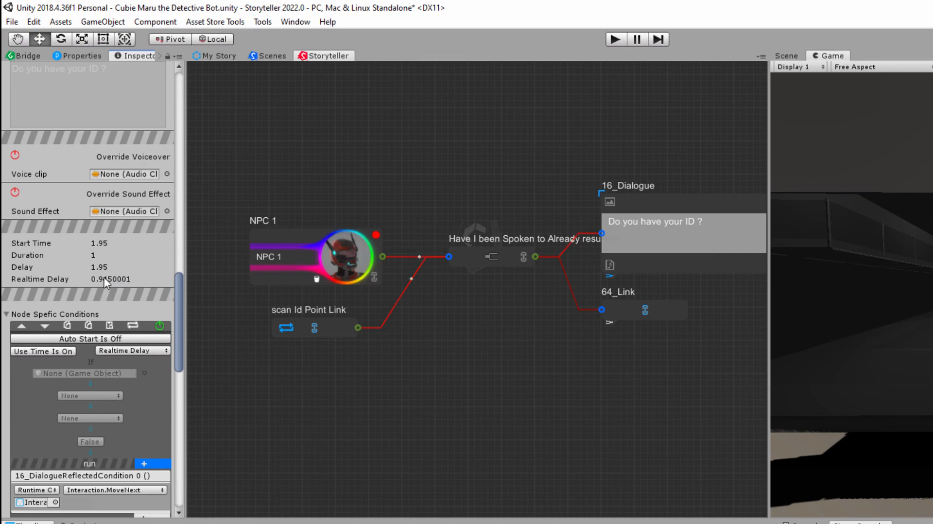
scroll(115, 292, "down", 2)
scroll(116, 294, "down", 10)
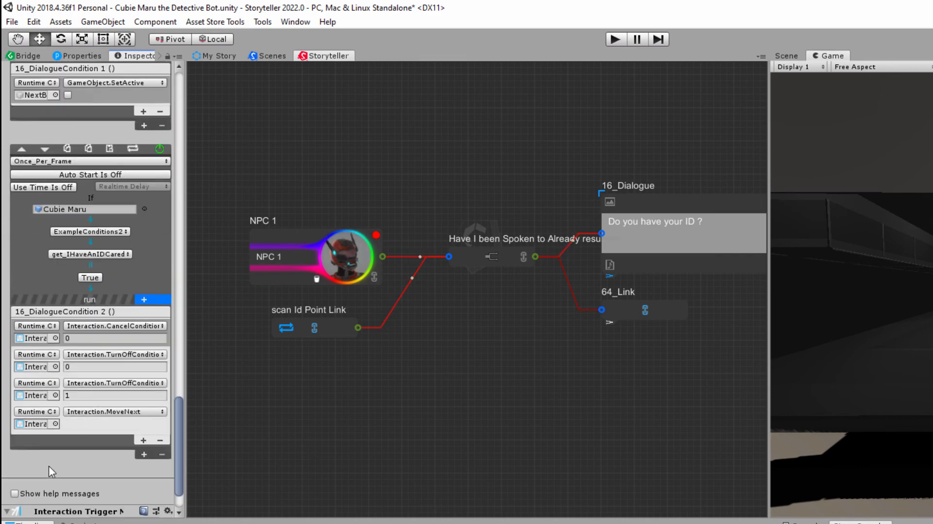
scroll(112, 419, "up", 13)
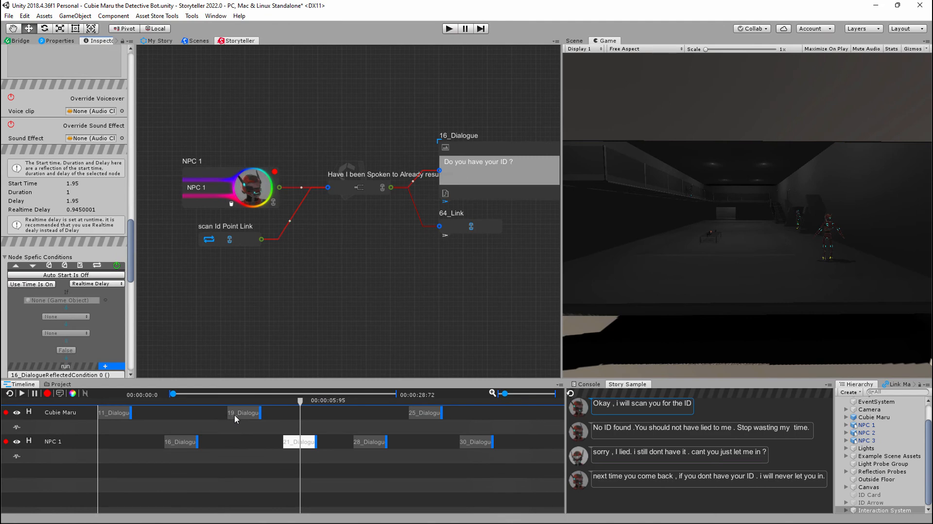
- Select 19_Dialogue in the timeline and scrub the playhead from its start to about 00:00:04:91
left_click(240, 414)
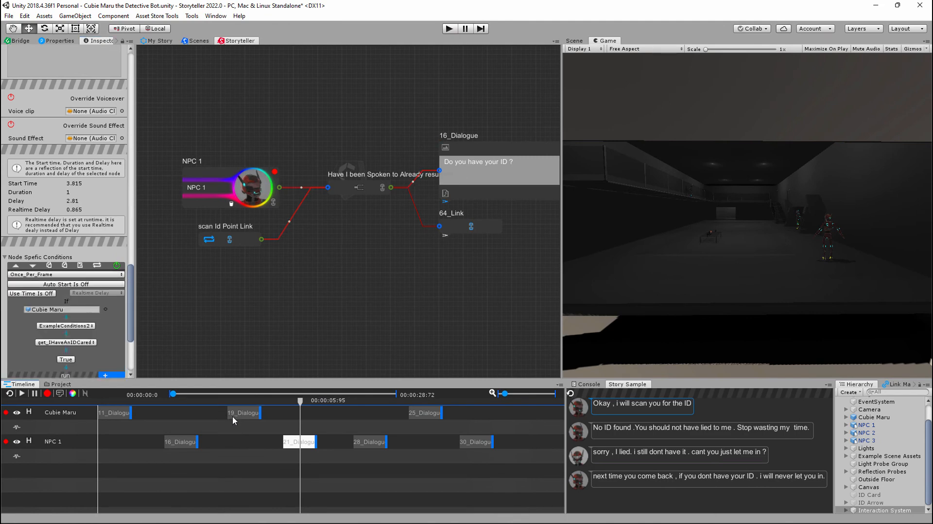
left_click(228, 419)
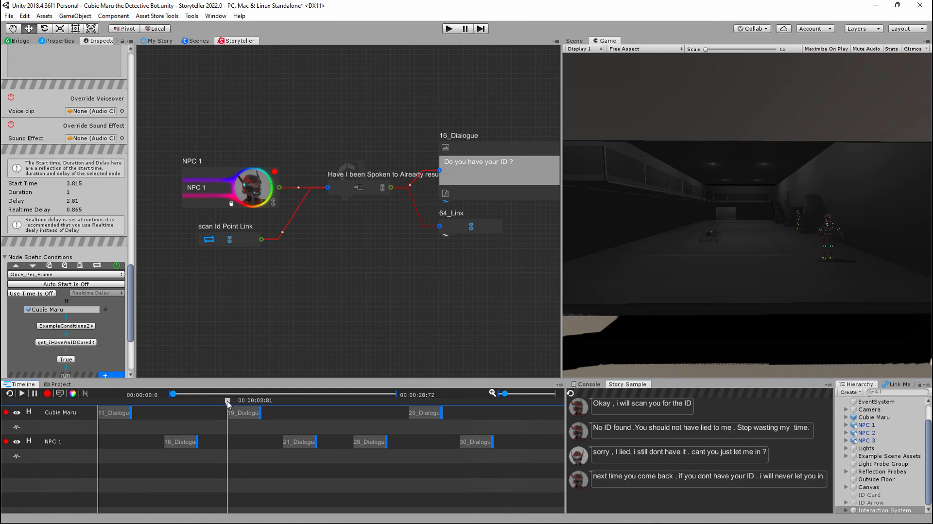
left_click_drag(227, 402, 266, 404)
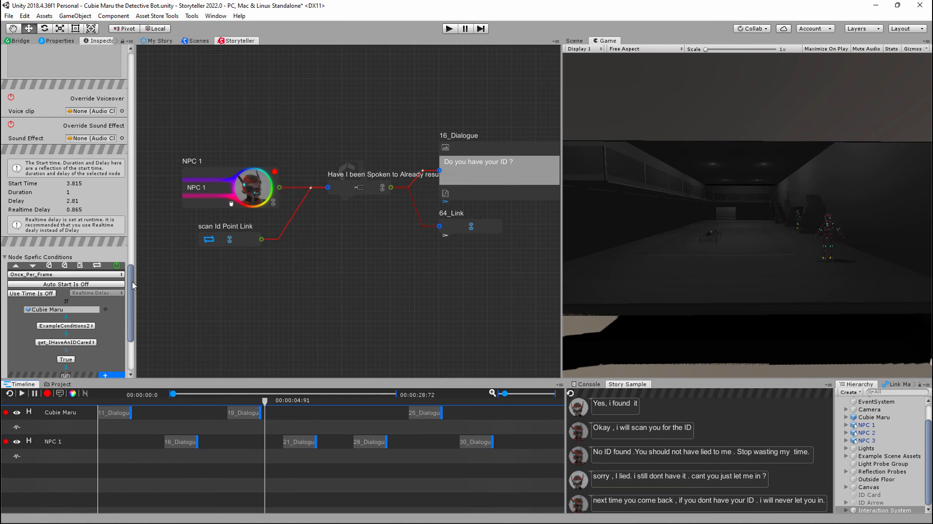
- Hide the help messages and set 19_Dialogue's node-specific condition to Once_Per_Node Data
scroll(68, 267, "down", 5)
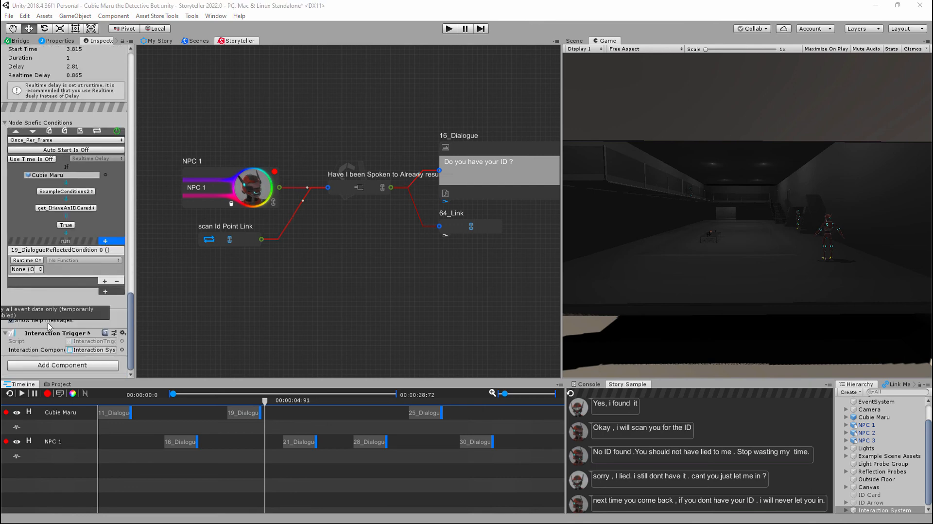
left_click(10, 320)
scroll(95, 293, "up", 3)
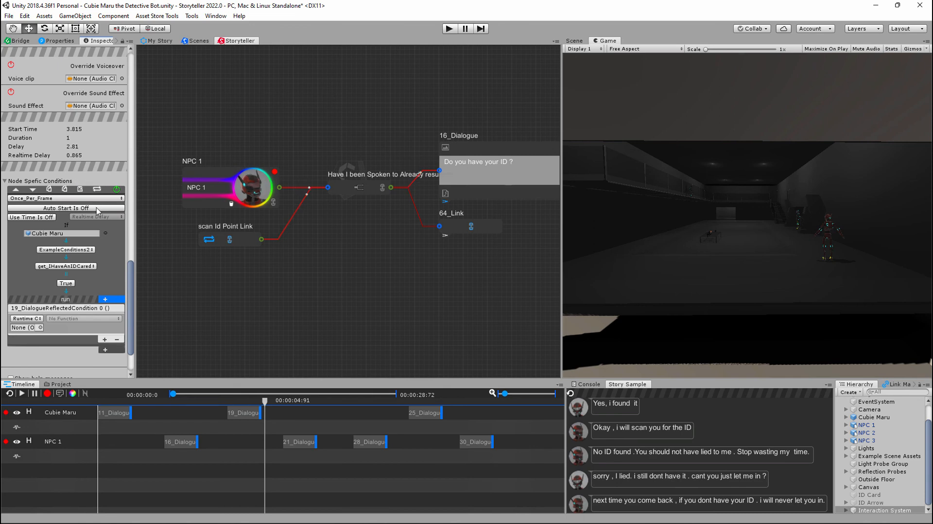
left_click(39, 200)
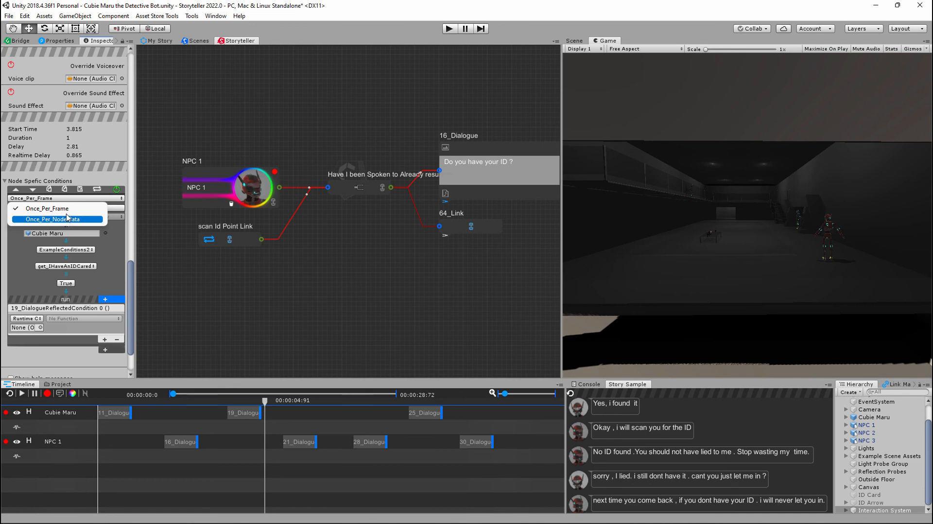
left_click(276, 141)
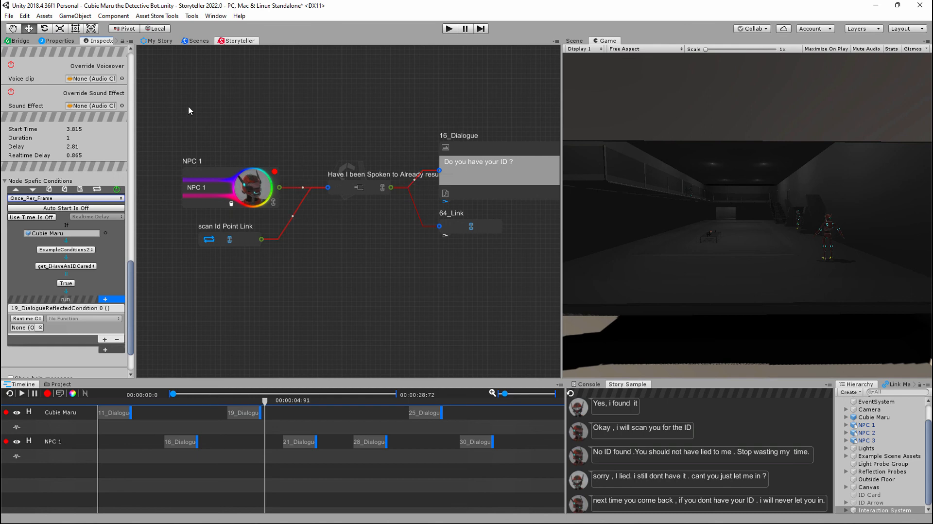
left_click(100, 198)
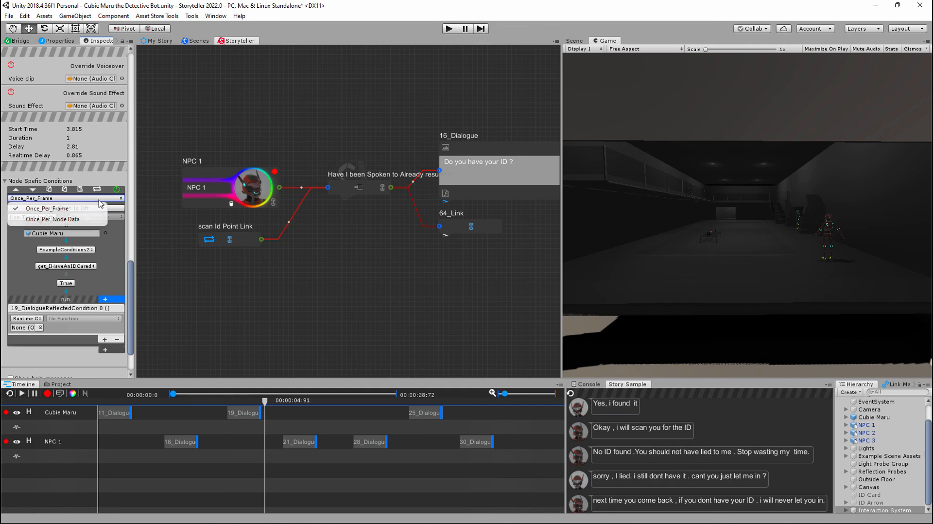
left_click(82, 220)
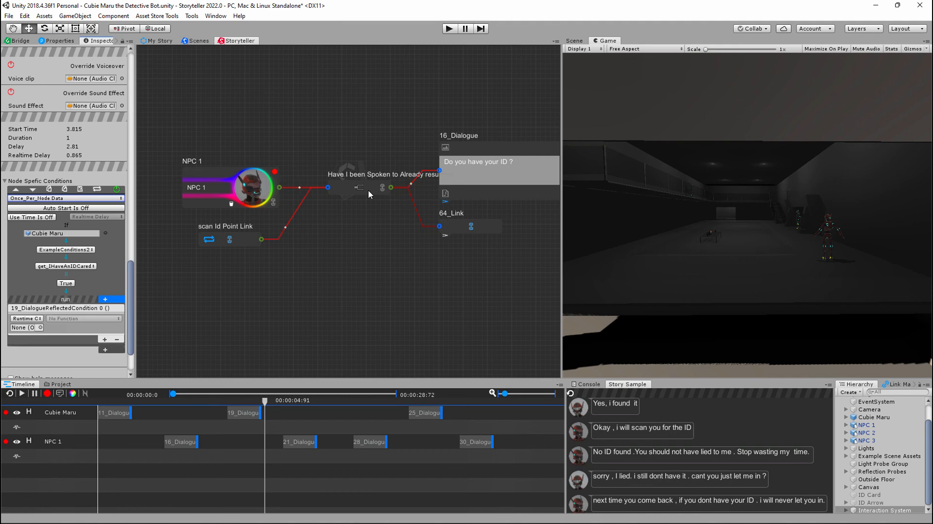
- Set 19_Dialogue's node-specific condition to Once_Per_Frame, and toggle its Auto Start on and back off
left_click(101, 199)
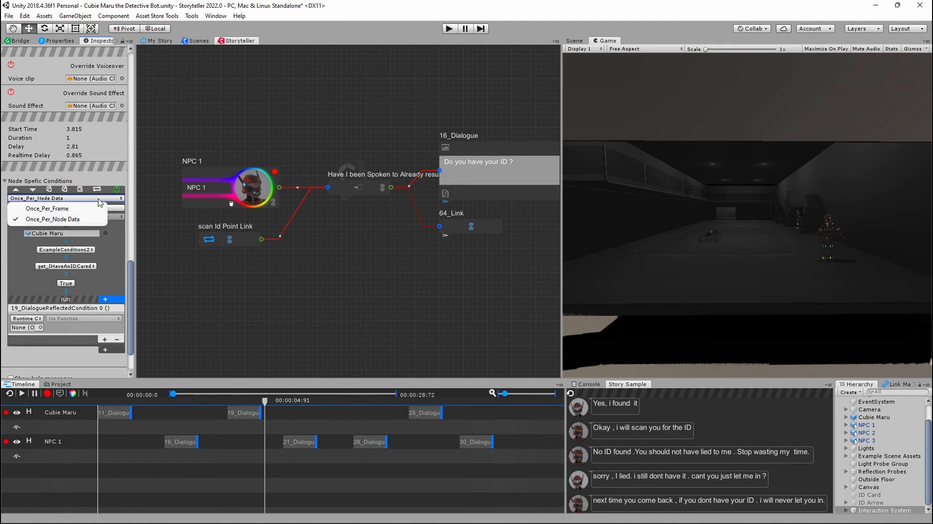
left_click(70, 210)
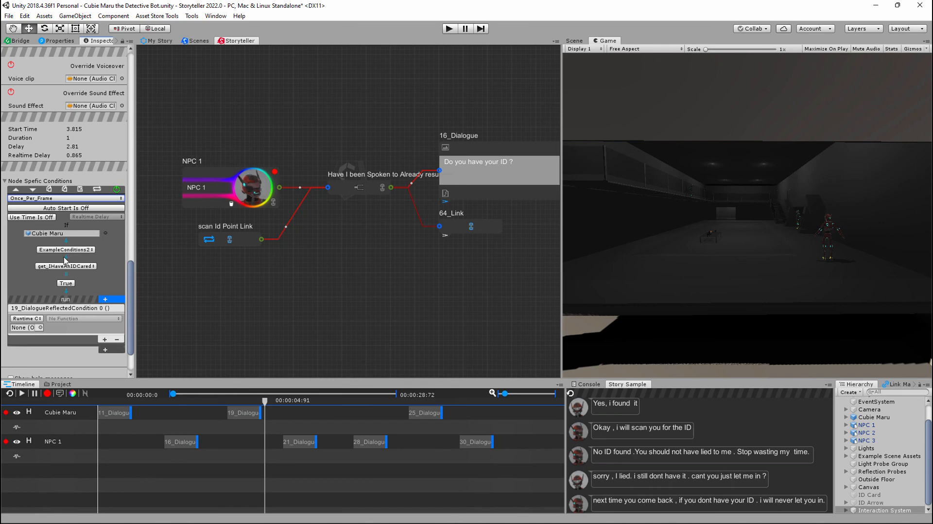
left_click(89, 208)
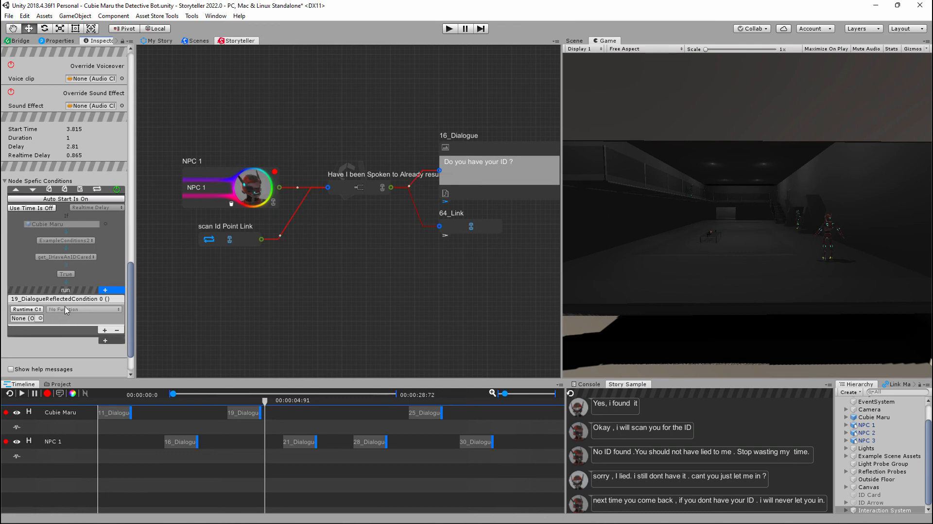
left_click(79, 200)
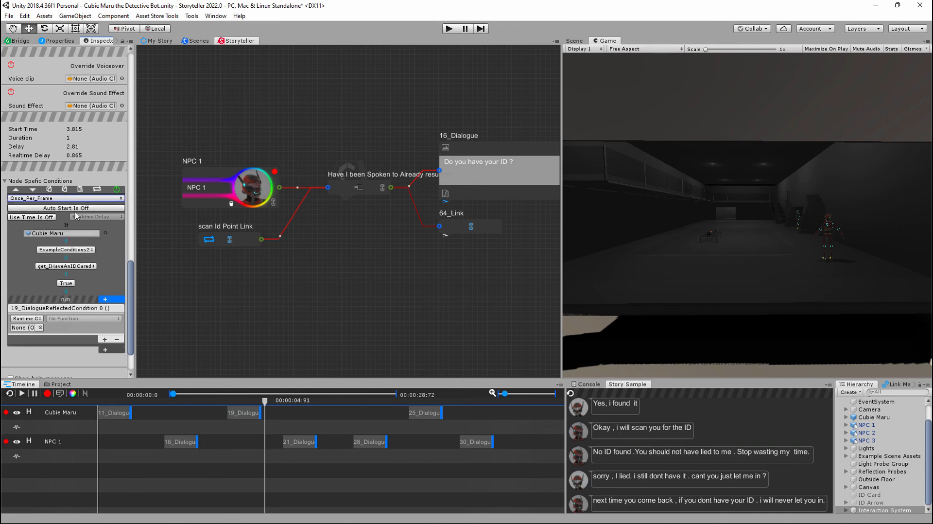
- Try Use Time on the condition with a Custom time of 6, restore Realtime Delay and turn Use Time off
left_click(35, 218)
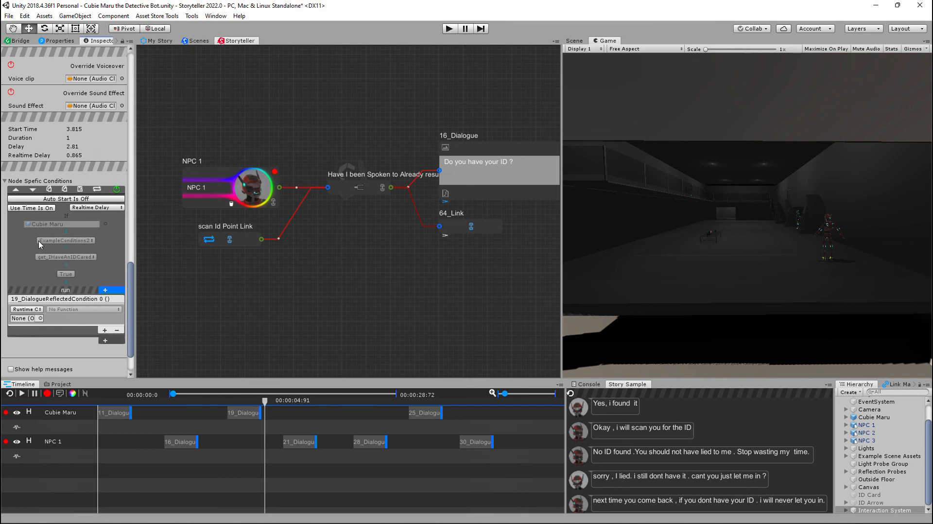
left_click(107, 208)
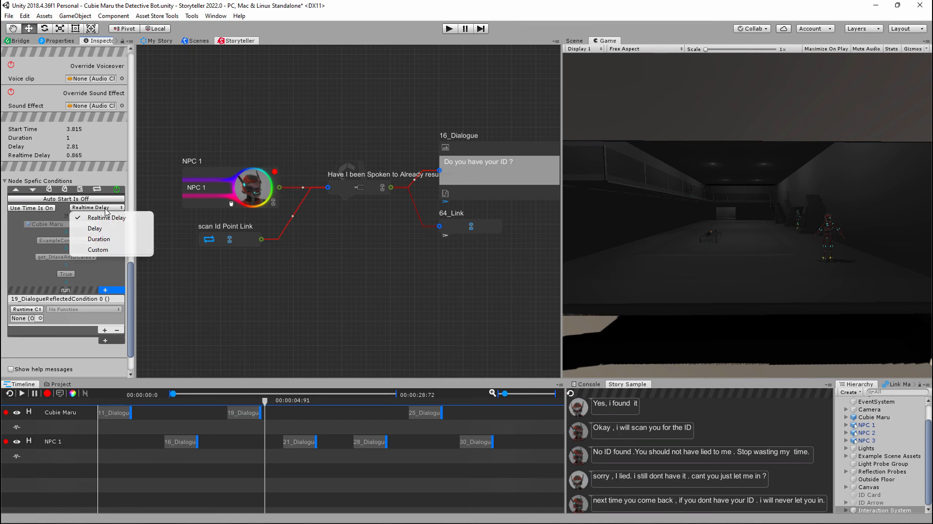
left_click(115, 250)
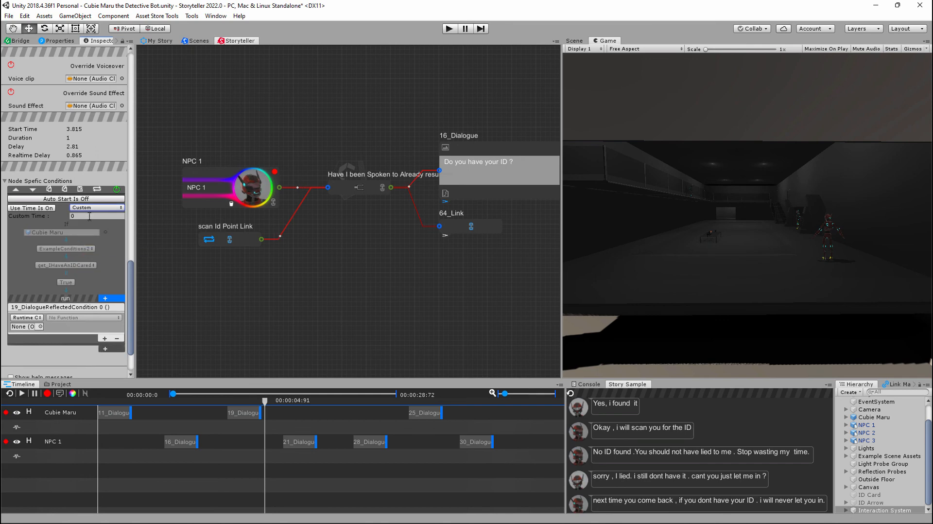
left_click(90, 217)
type("6")
left_click(104, 208)
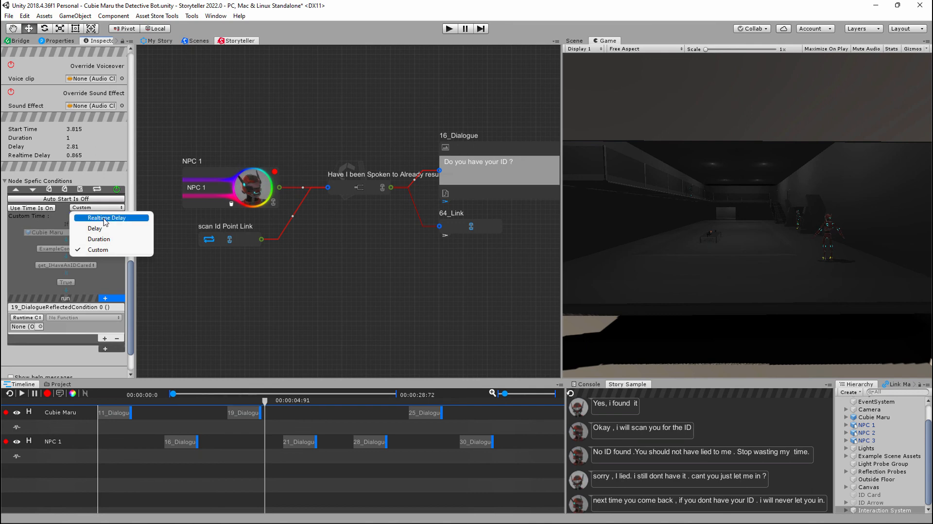
left_click(106, 218)
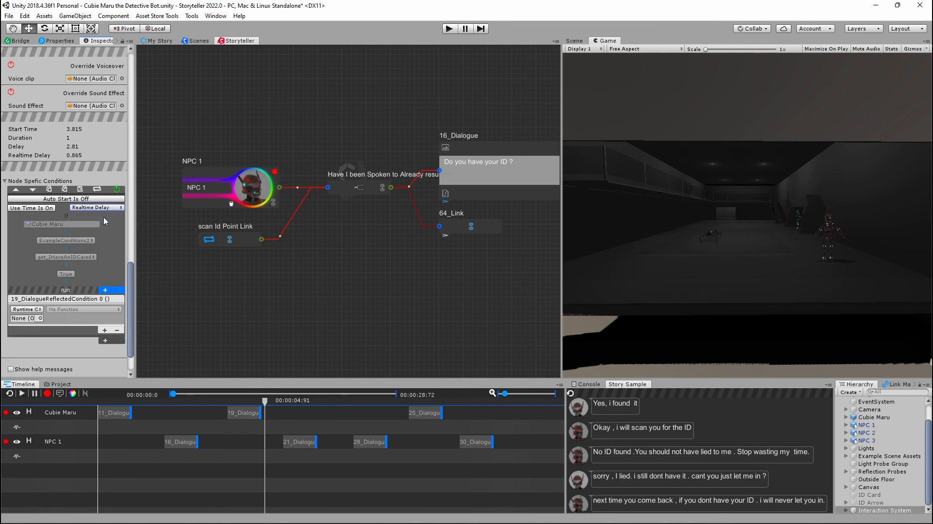
left_click(42, 210)
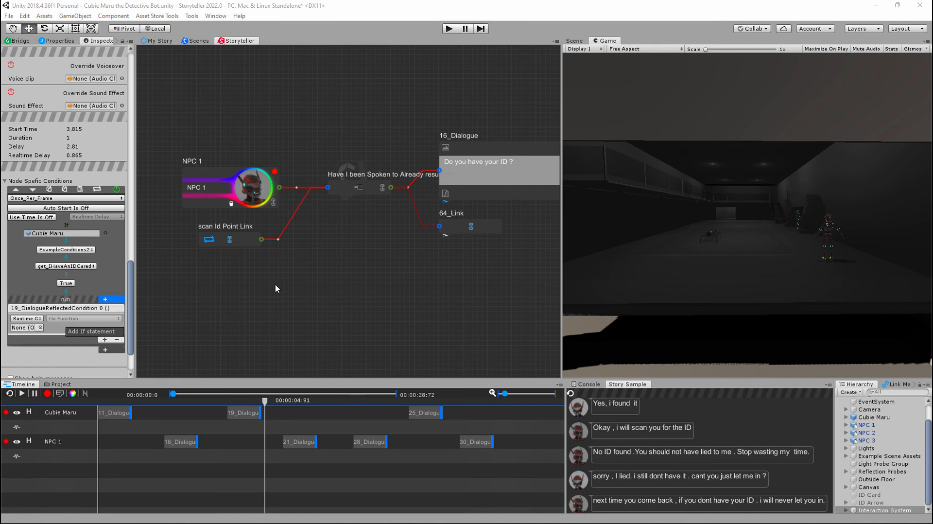
- Remove the unassigned event entry from the run list of 19_Dialogue's condition
left_click(117, 341)
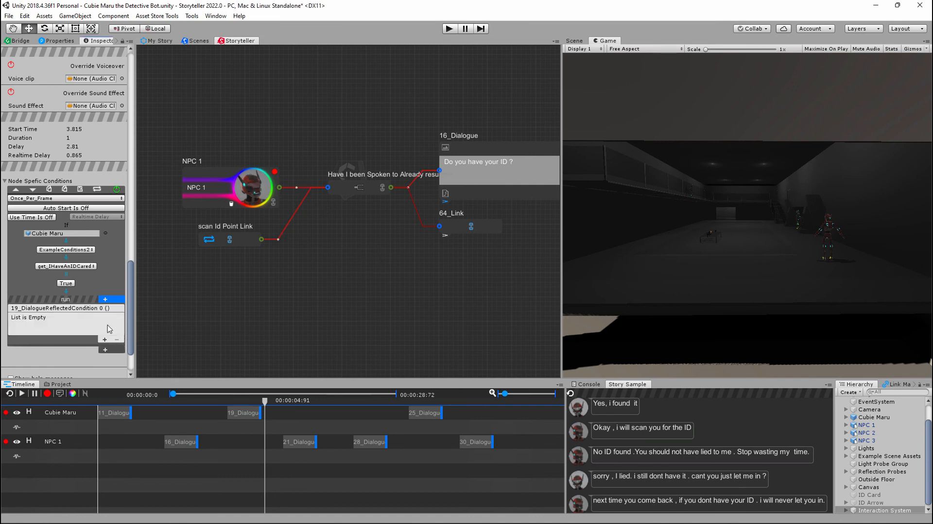
- Locate the First choice node after 11_Dialogue in Cubie Maru's story graph and inspect its node-specific conditions
middle_click_drag(473, 306, 294, 297)
middle_click_drag(449, 263, 341, 270)
scroll(343, 270, "down", 2)
middle_click_drag(454, 177, 372, 290)
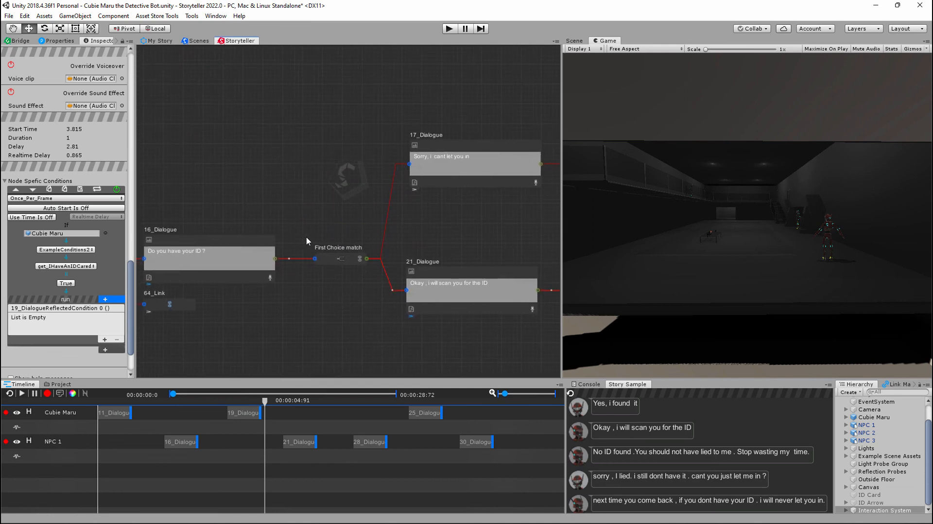
middle_click_drag(471, 220, 260, 223)
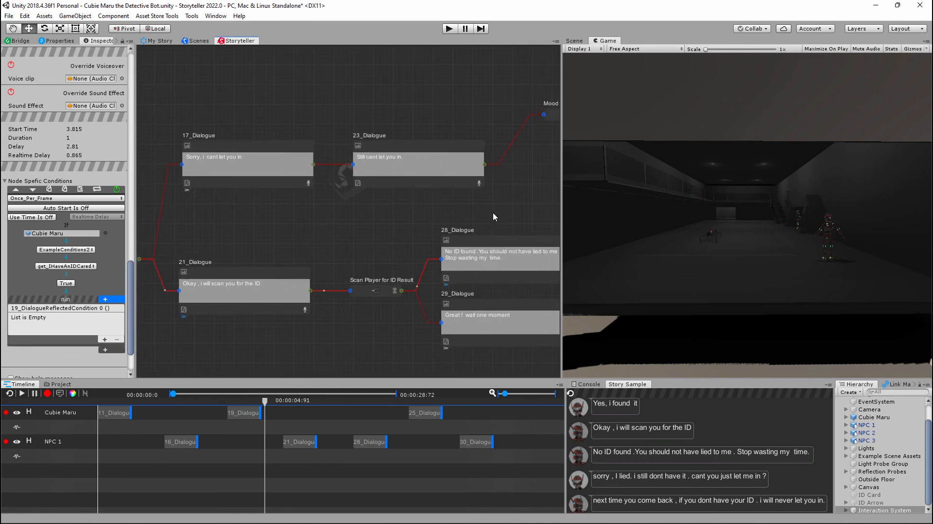
mouse_move(491, 215)
middle_mouse_down()
mouse_move(412, 217)
mouse_move(298, 183)
mouse_move(309, 207)
mouse_move(375, 153)
mouse_move(530, 141)
middle_mouse_up()
scroll(425, 184, "down", 1)
scroll(424, 185, "down", 4)
middle_click_drag(407, 187, 478, 124)
scroll(361, 245, "down", 3)
middle_click_drag(362, 244, 438, 127)
middle_click_drag(296, 248, 442, 116)
middle_click_drag(338, 216, 243, 153)
middle_click_drag(501, 197, 467, 303)
middle_click_drag(435, 176, 401, 290)
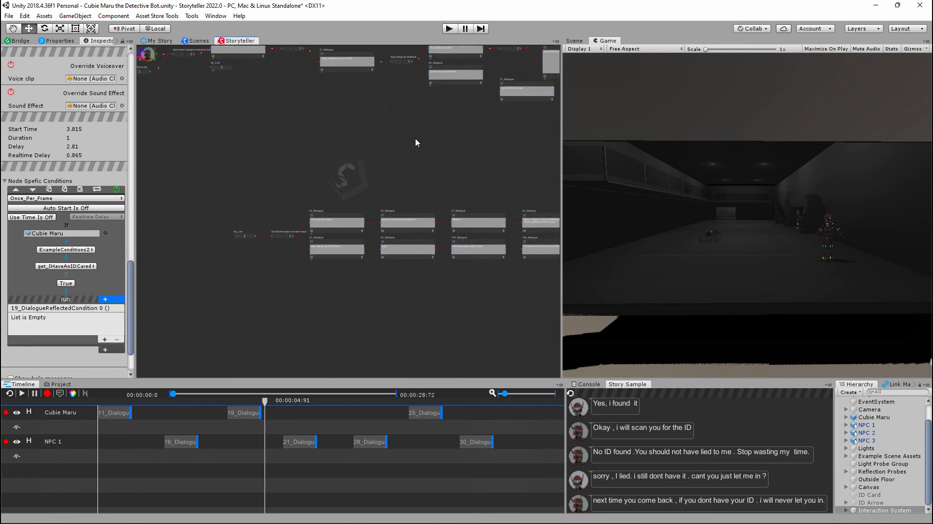
middle_click_drag(416, 141, 333, 238)
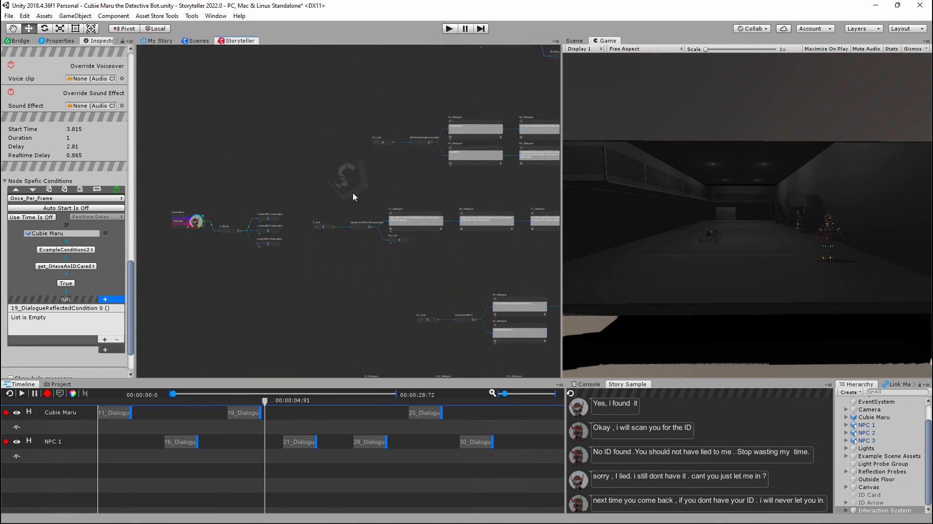
middle_click_drag(301, 183, 310, 237)
middle_click_drag(397, 155, 372, 200)
scroll(388, 196, "up", 5)
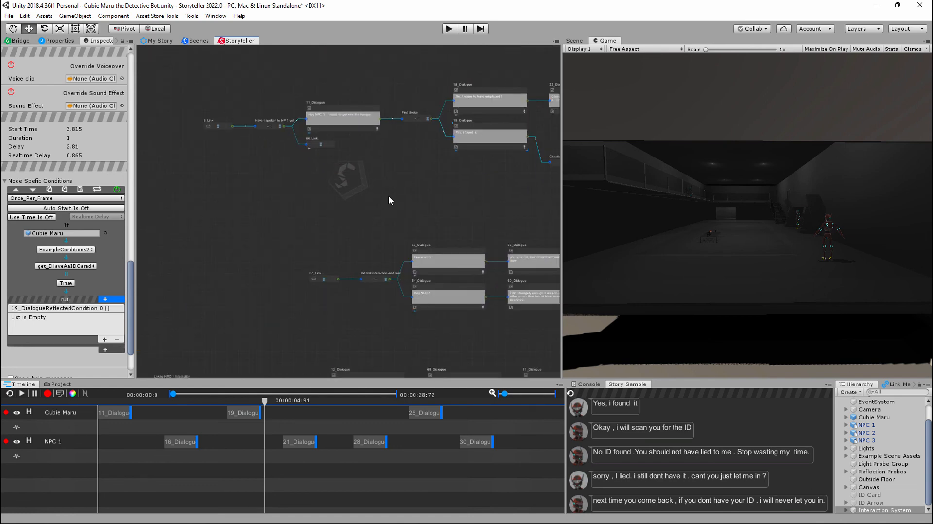
middle_click_drag(405, 159, 341, 298)
scroll(364, 221, "up", 4)
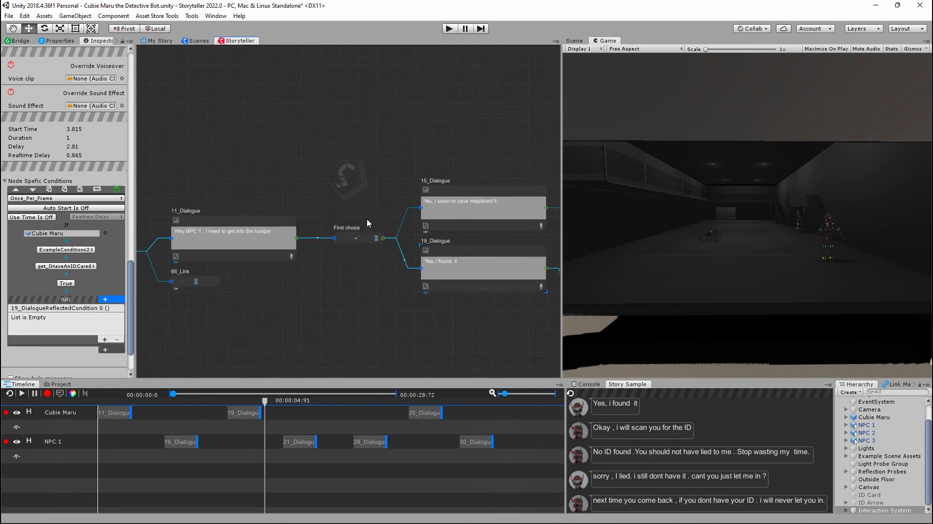
middle_click_drag(311, 201, 392, 186)
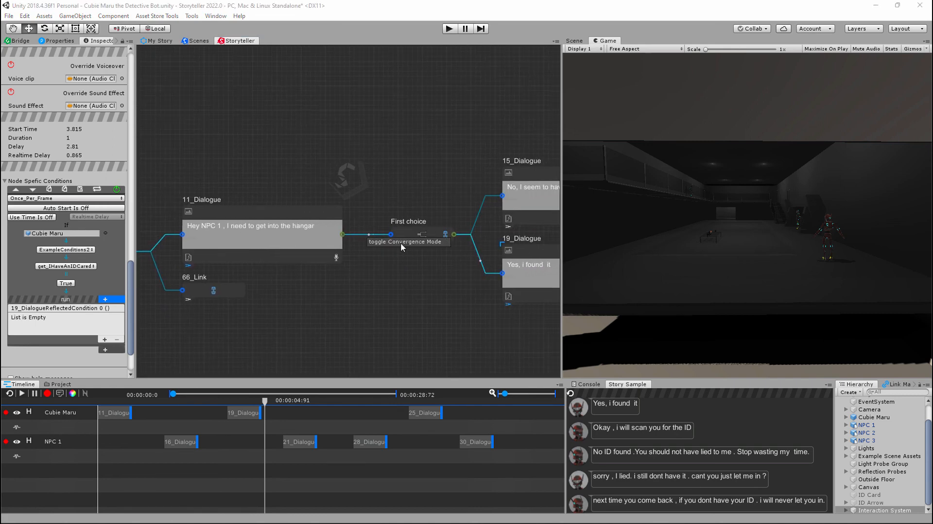
left_click(440, 238)
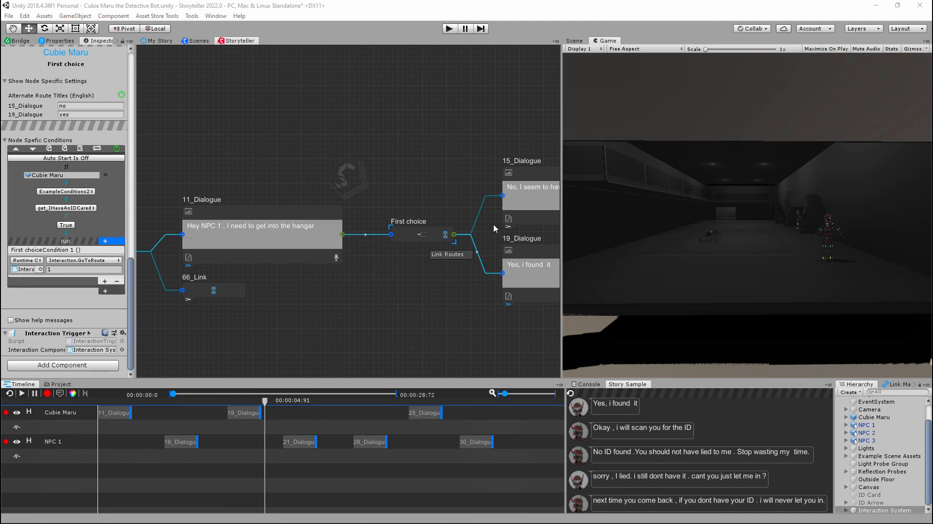
- Switch the First choice story-flow route to 15_Dialogue and back to 19_Dialogue
left_click(510, 229)
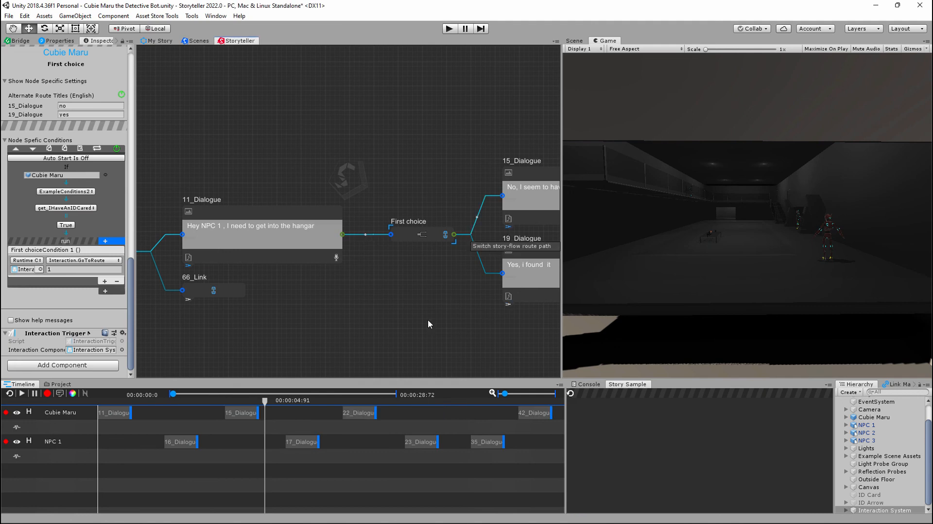
left_click(509, 306)
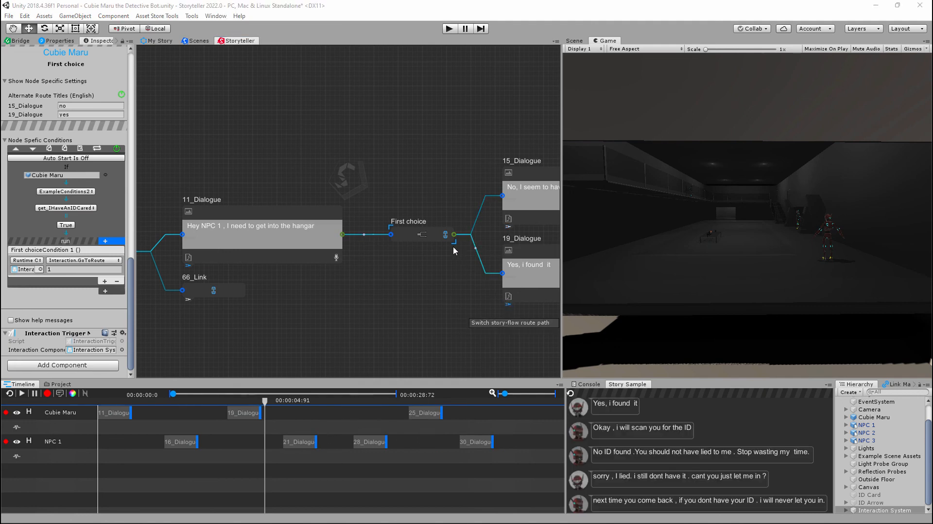
- Go to the linked First Choice match node from First choice's available routes and switch its story flow to 17_Dialogue
left_click(444, 236)
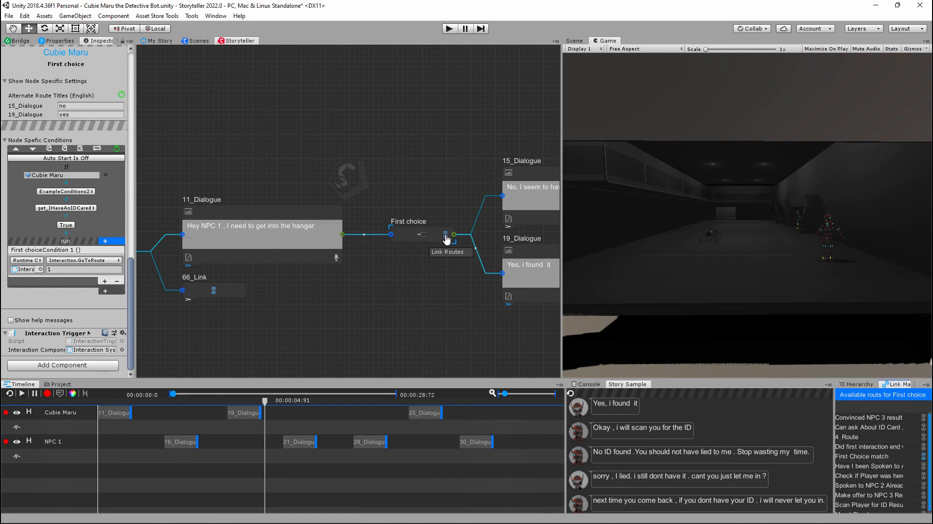
left_click(863, 457)
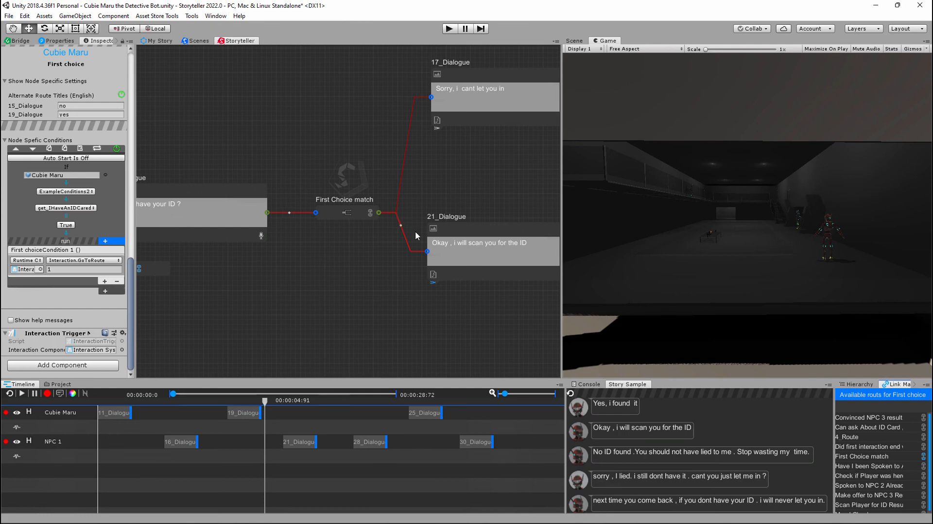
left_click(436, 129)
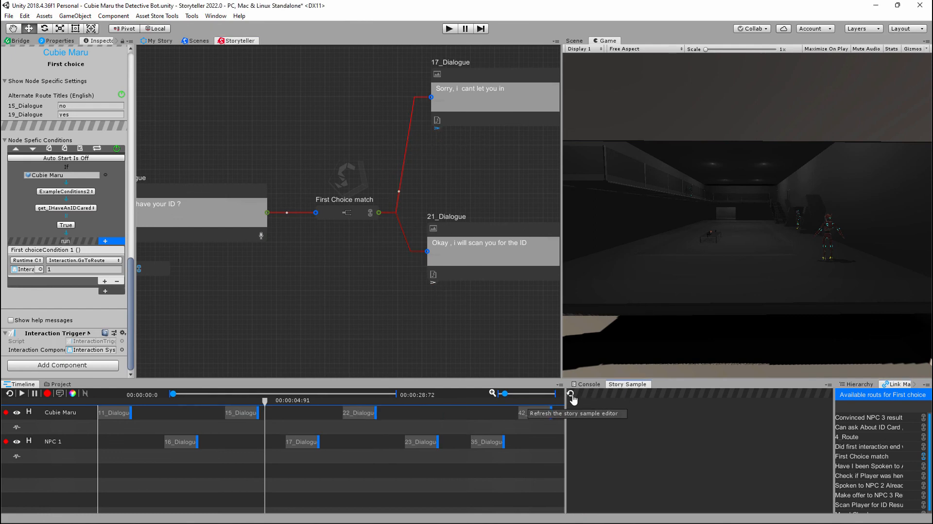
- Select 16_Dialogue on the NPC 1 timeline track and place the playhead at about 00:00:02:14
left_click(252, 434)
left_click(186, 442)
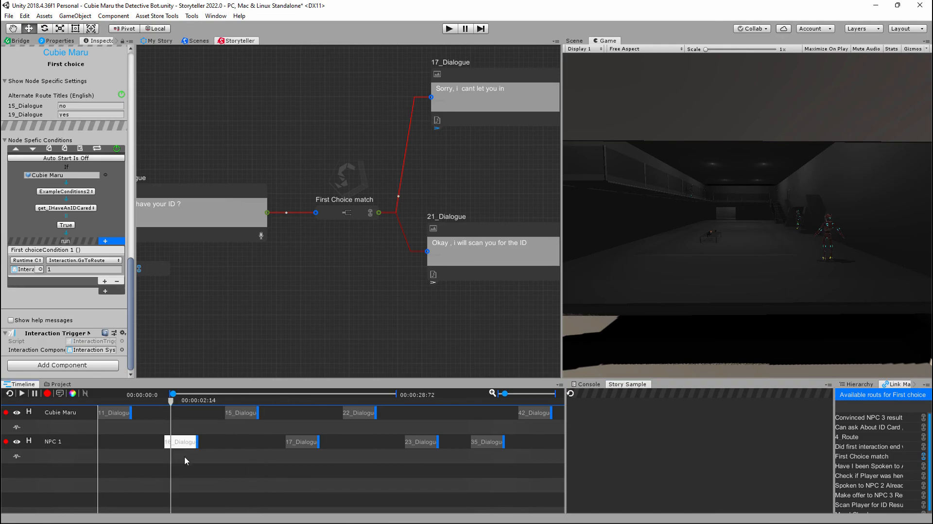